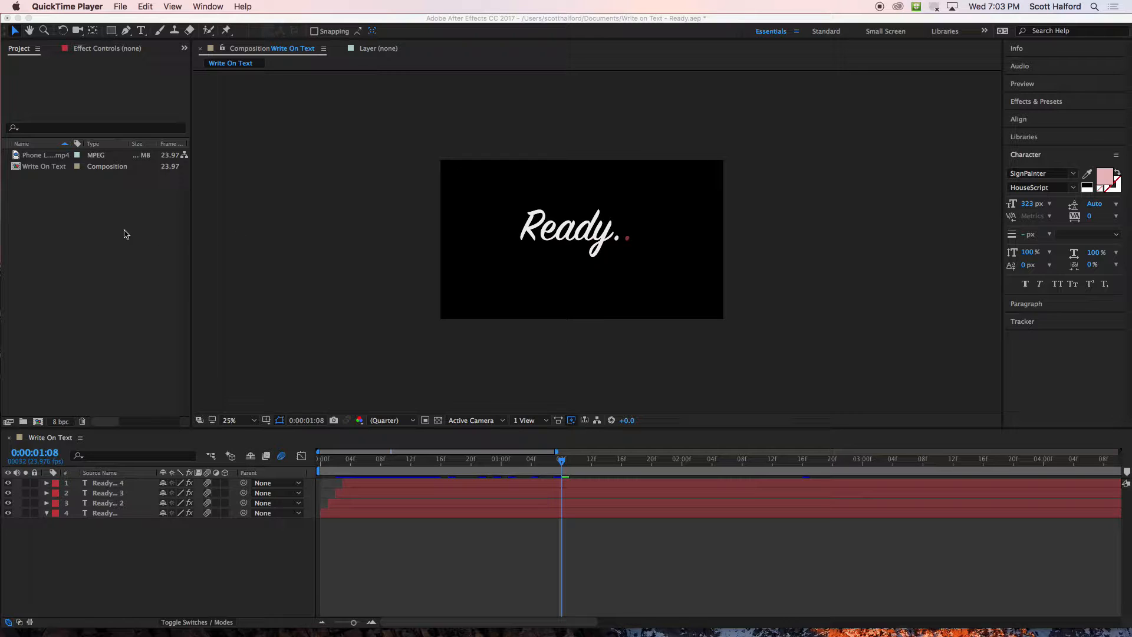
Widen the project list's Name column enough to show the full item names.
click(68, 216)
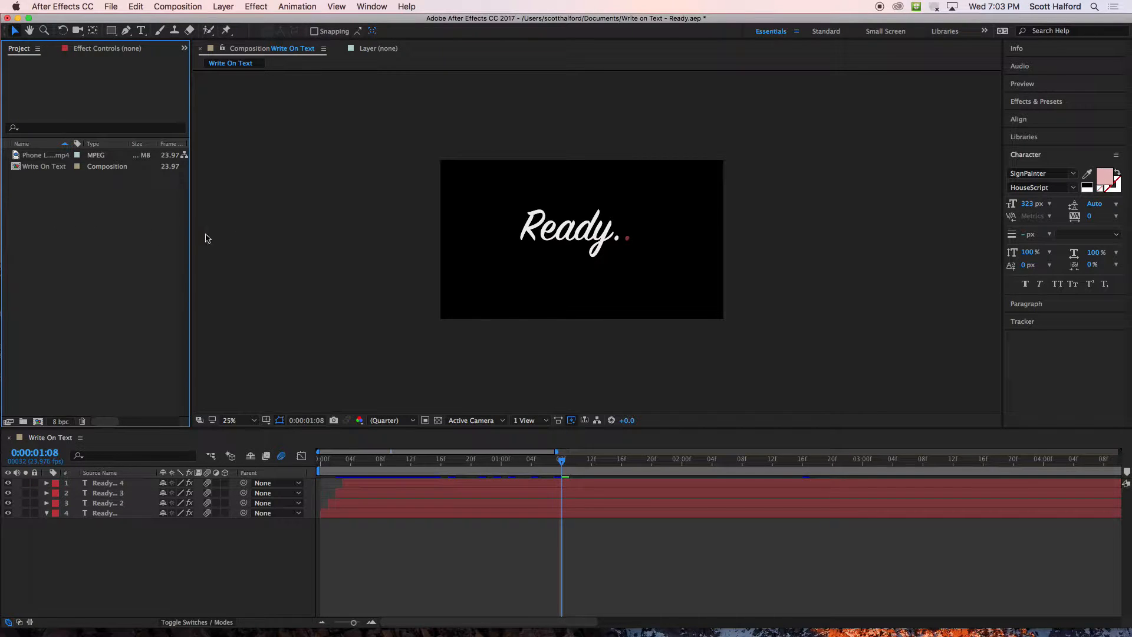
click(189, 234)
drag(70, 144, 125, 150)
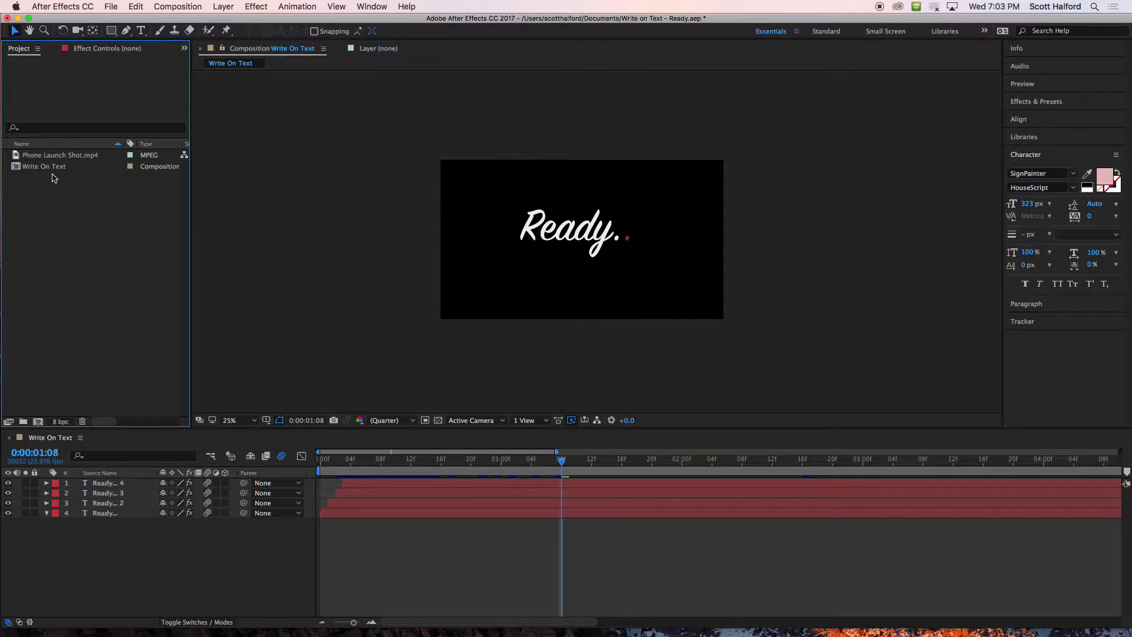
Create a new composition from the Phone Launch Shot.mp4 footage, matching its settings.
click(57, 207)
click(38, 158)
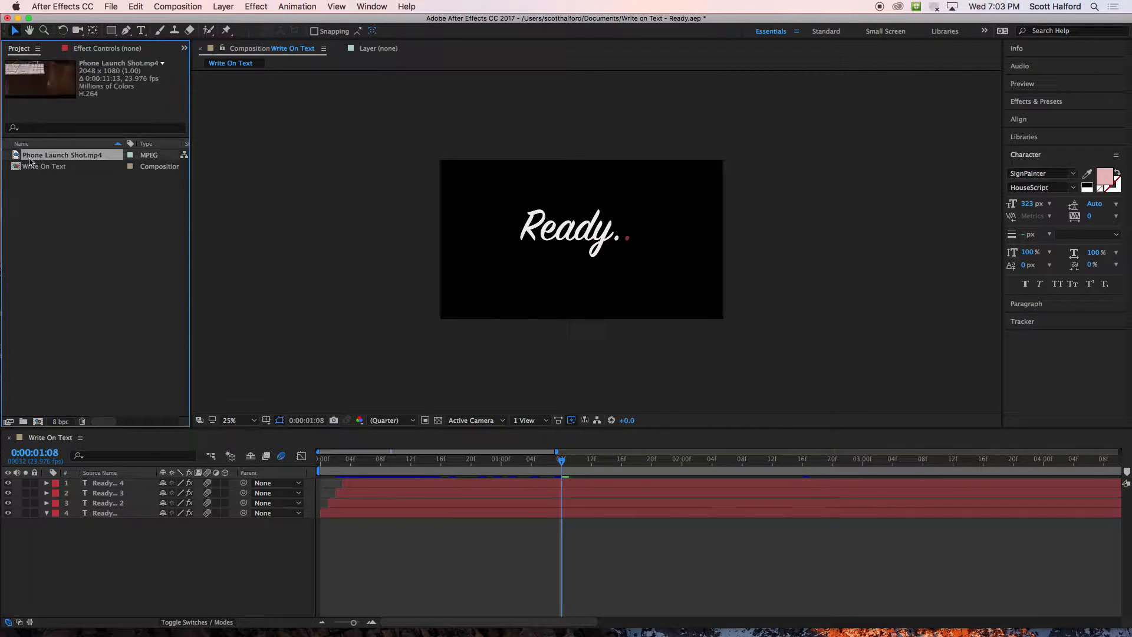
drag(12, 155, 39, 425)
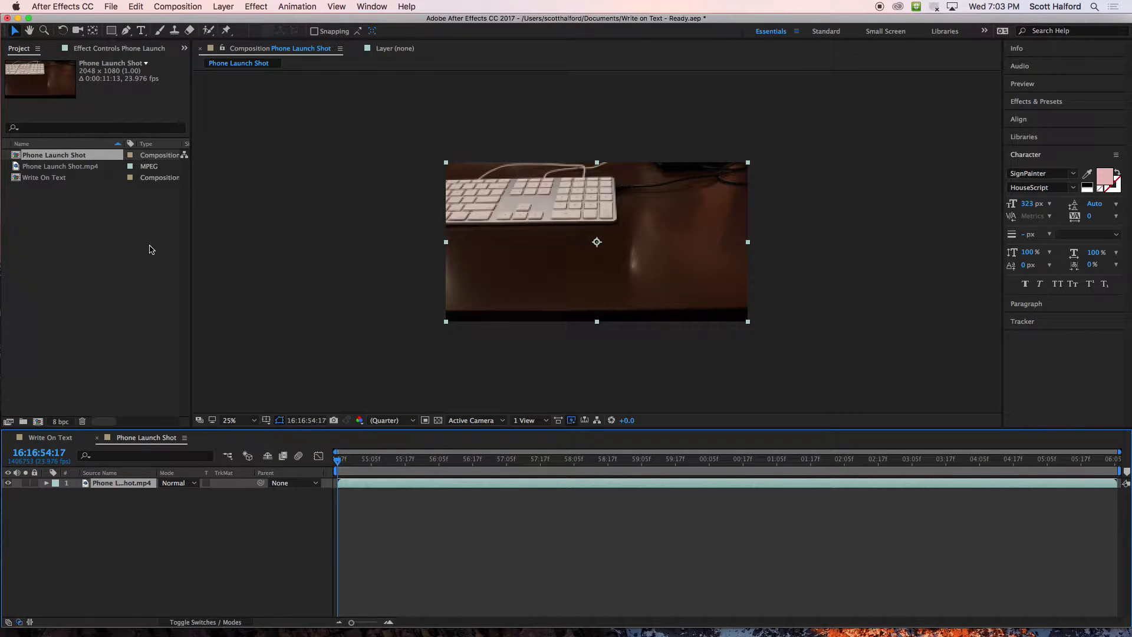
click(126, 521)
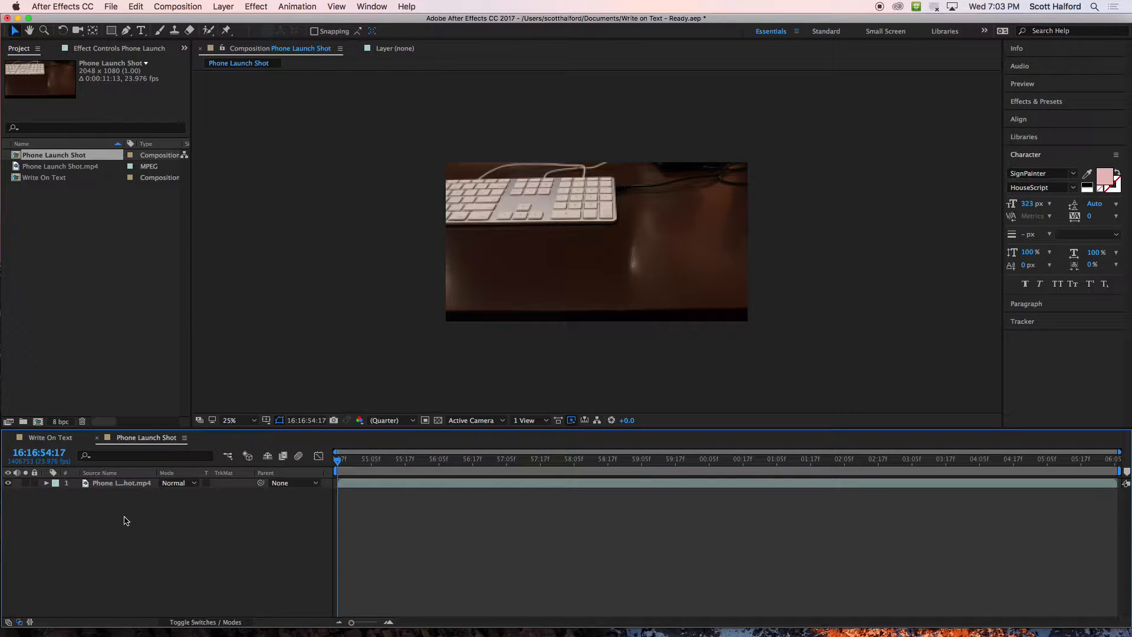
Rename the Phone Launch Shot composition as Phone Launch Shot Camera Track.
click(36, 154)
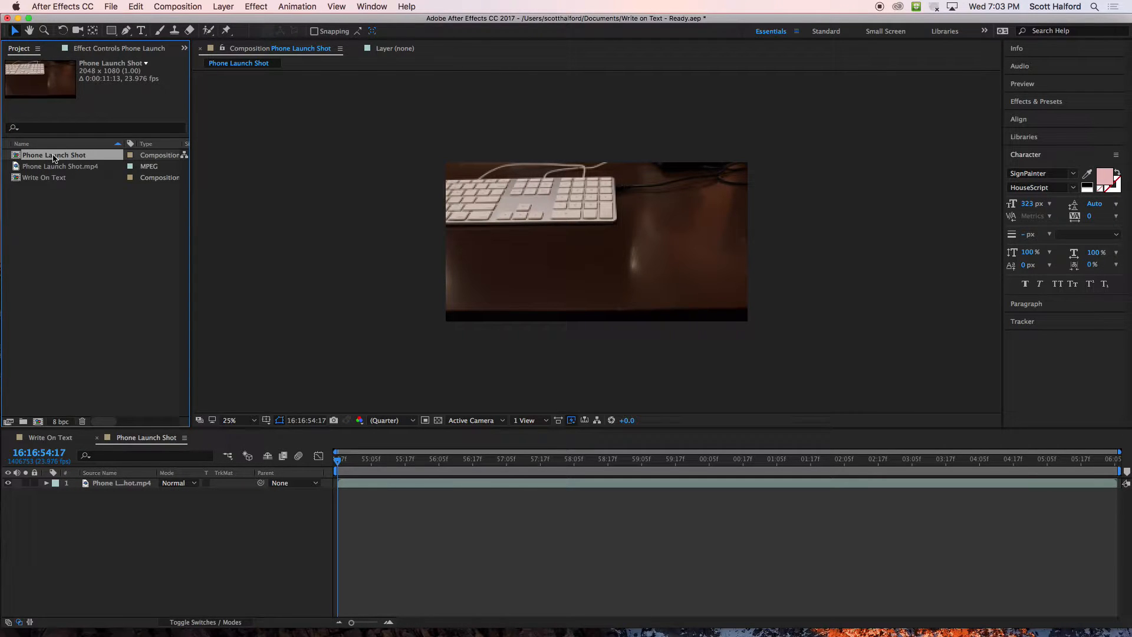
key(Return)
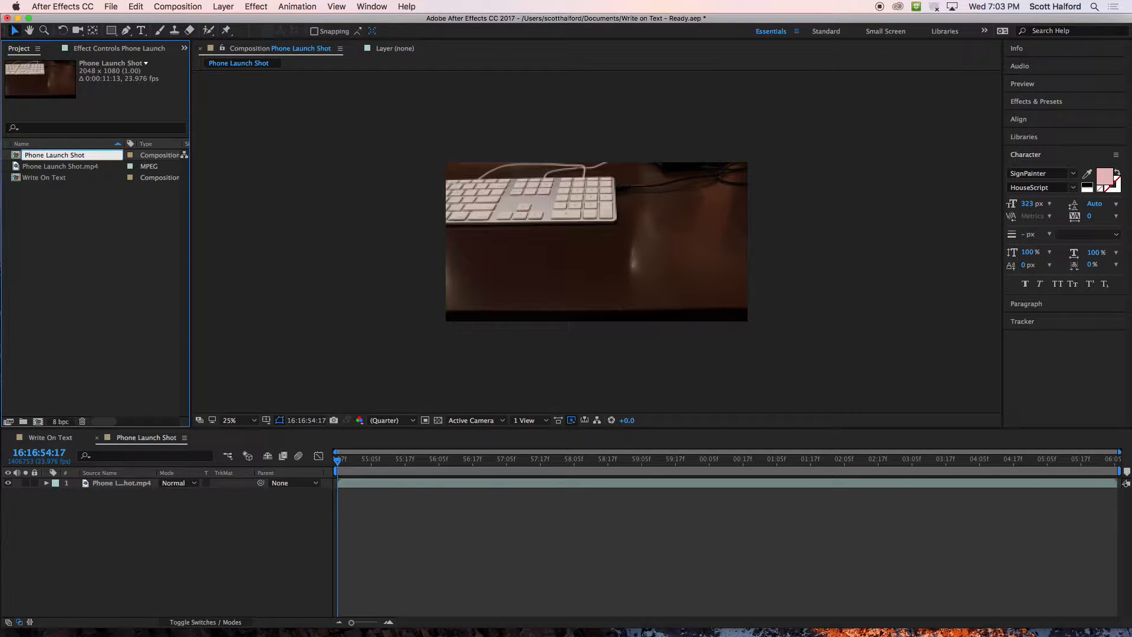
text(Camera Track)
key(Return)
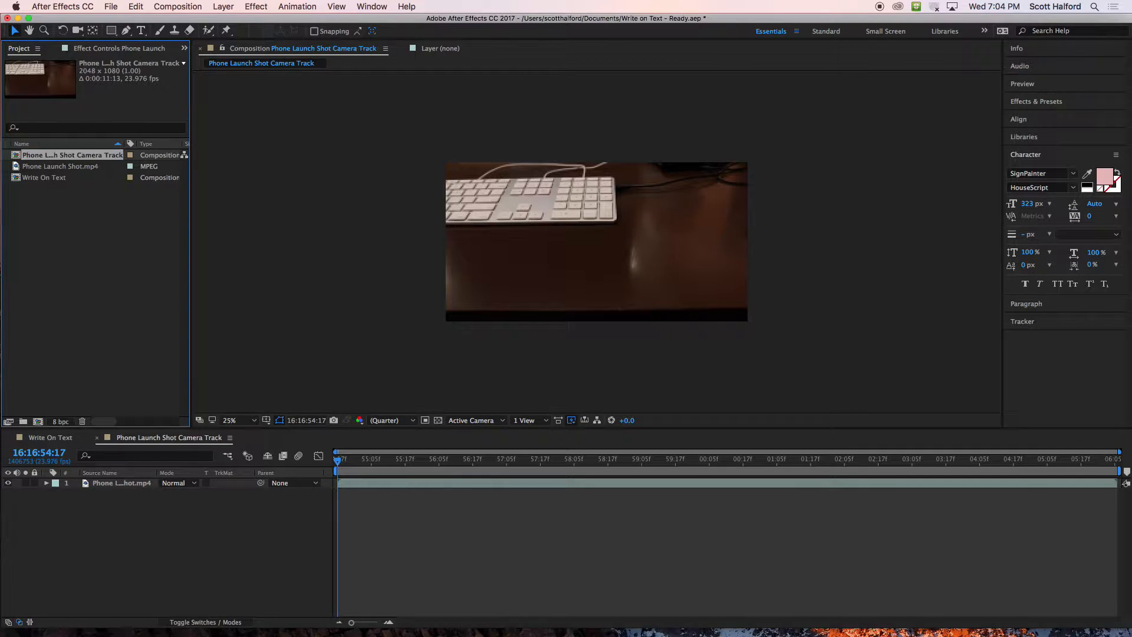
Duplicate the Phone Launch Shot Camera Track composition and rename the copy as Phone Launch Shot Simple Track.
key(super+d)
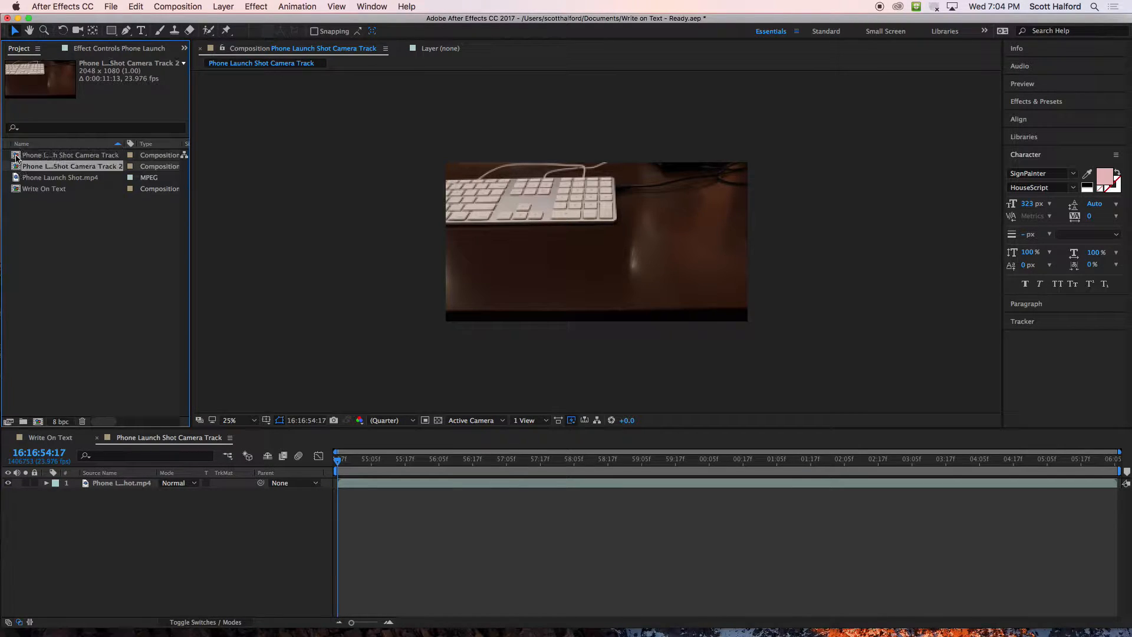
key(Return)
key(Right)
key(BackSpace)
key(BackSpace)
key(BackSpace)
key(BackSpace)
key(BackSpace)
key(BackSpace)
key(BackSpace)
key(BackSpace)
key(BackSpace)
key(BackSpace)
key(BackSpace)
key(BackSpace)
key(BackSpace)
key(BackSpace)
text(Simp)
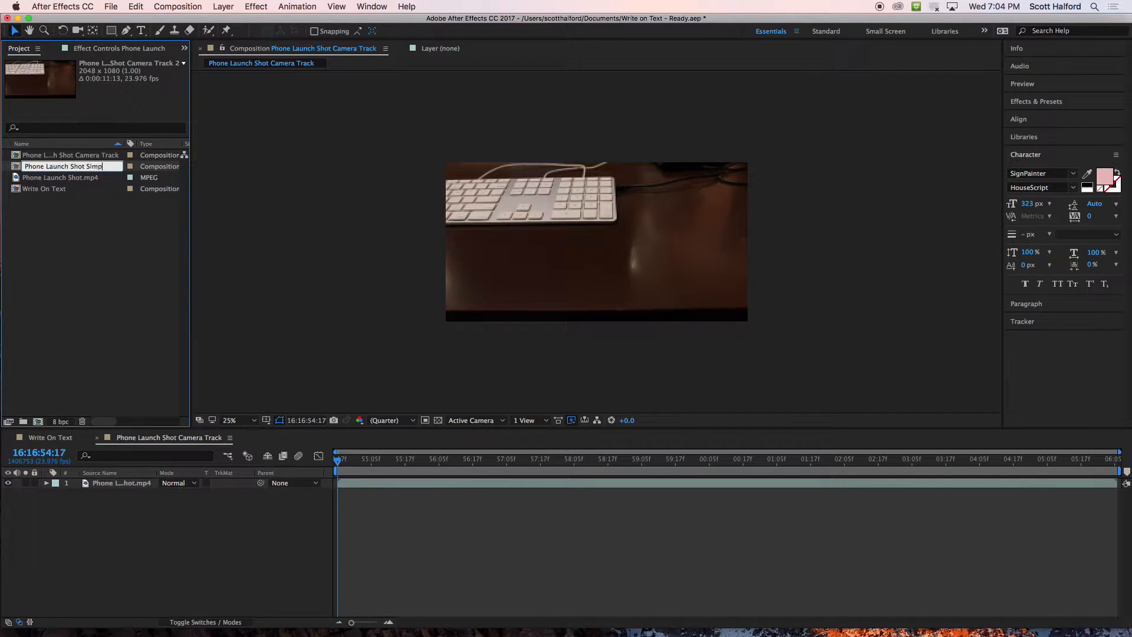
text(le Track)
key(Return)
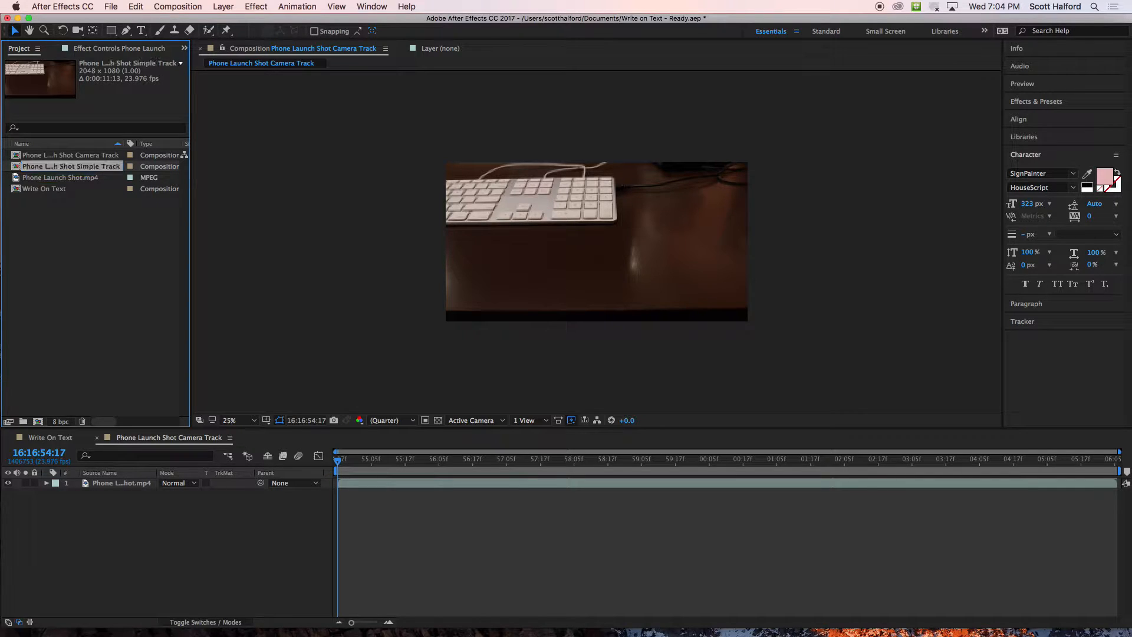
double_click(88, 156)
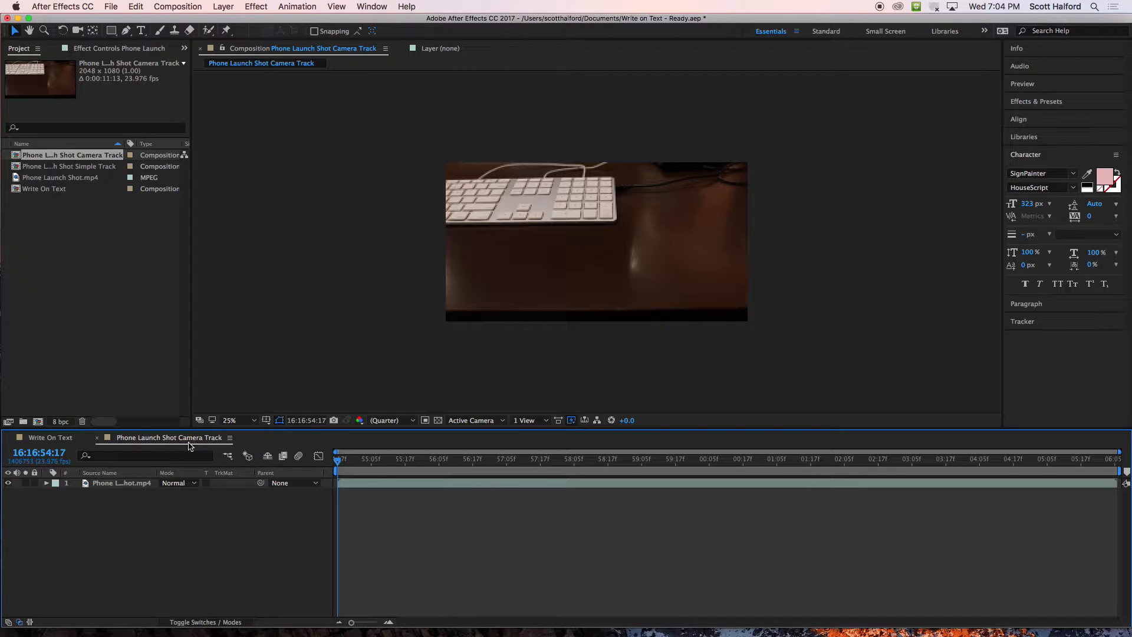
click(361, 485)
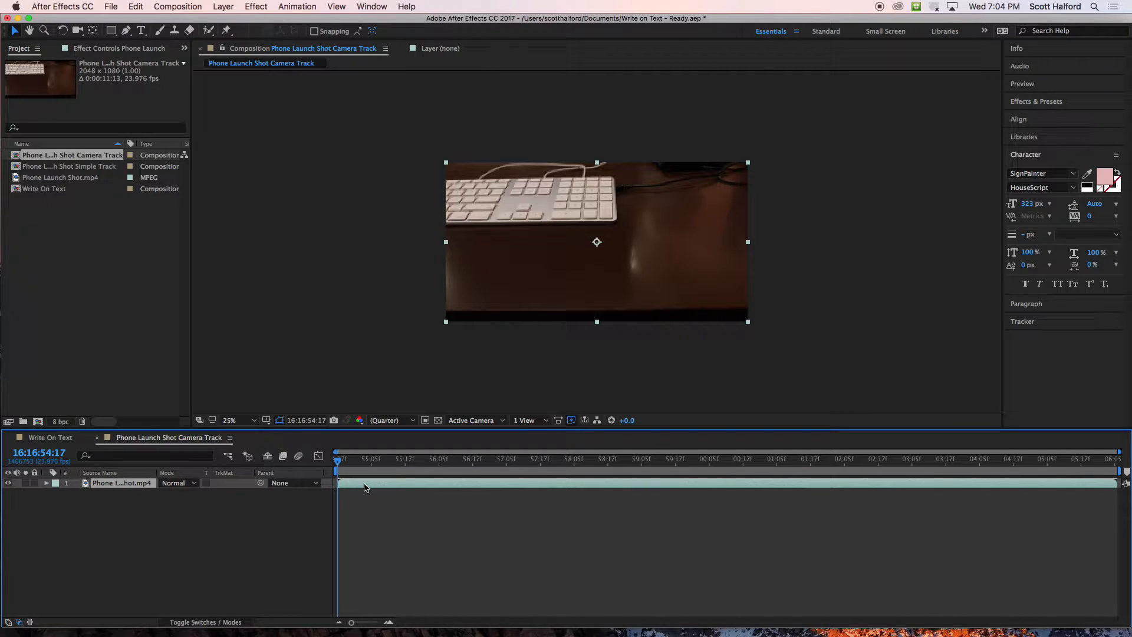
right_click(365, 487)
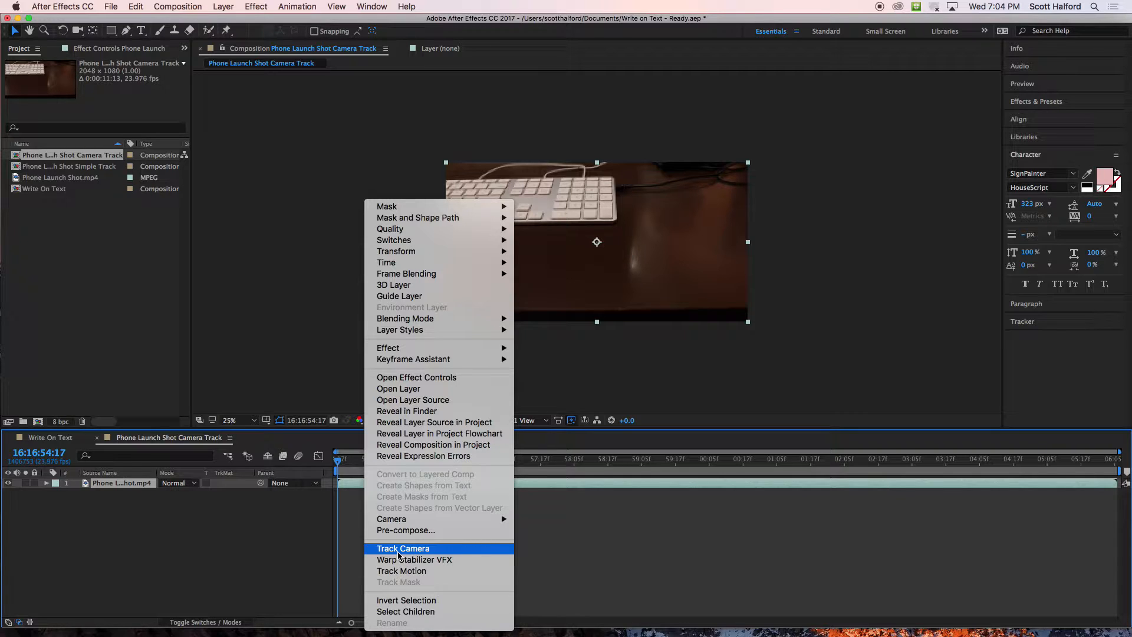
click(307, 530)
click(105, 220)
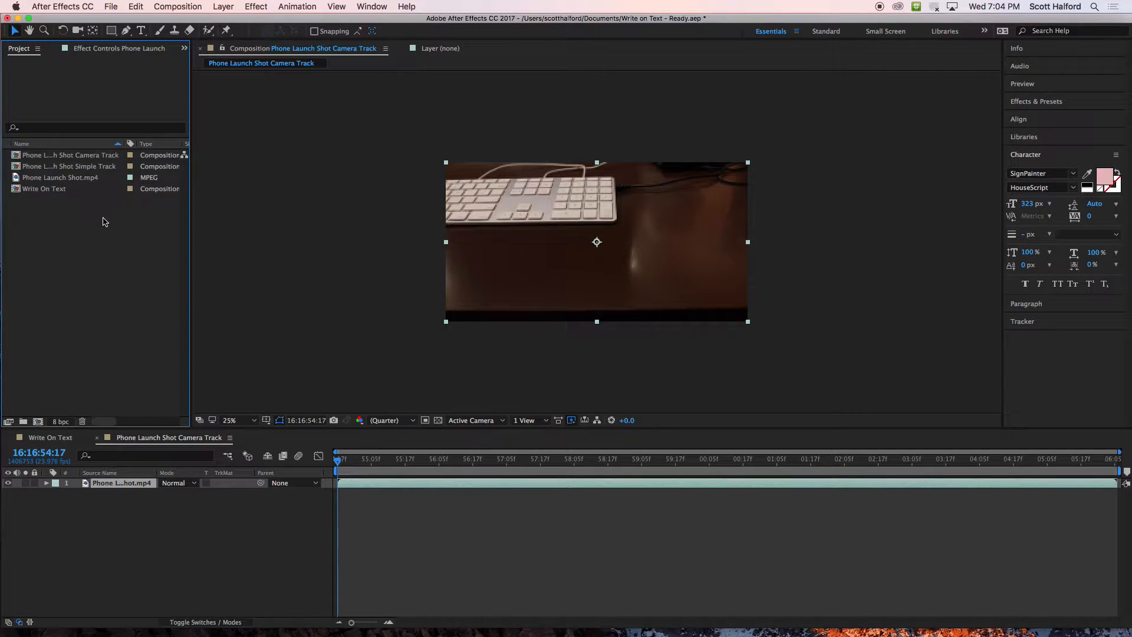
click(72, 159)
click(69, 168)
click(52, 178)
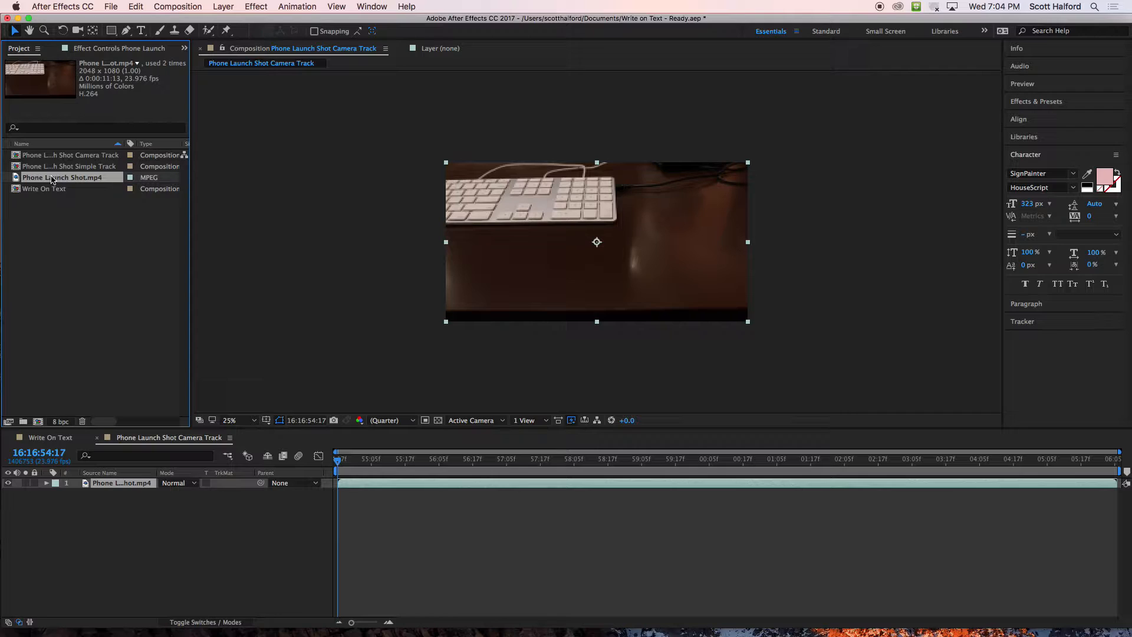
click(39, 167)
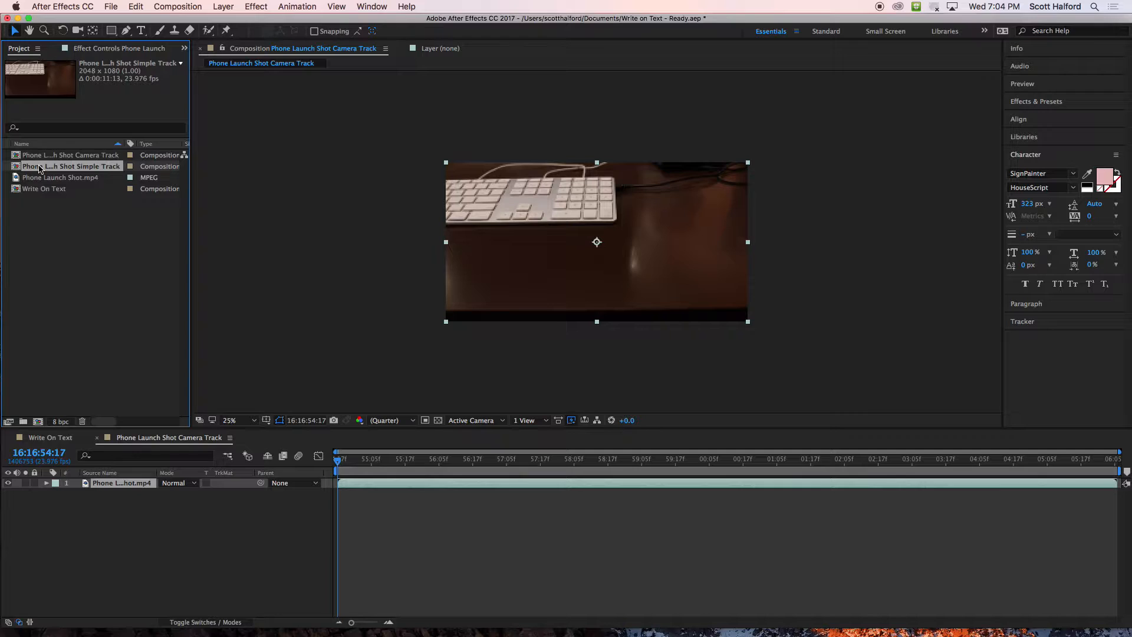
Shorten the name of the Phone Launch Shot Camera Track composition to Camera Track.
click(34, 156)
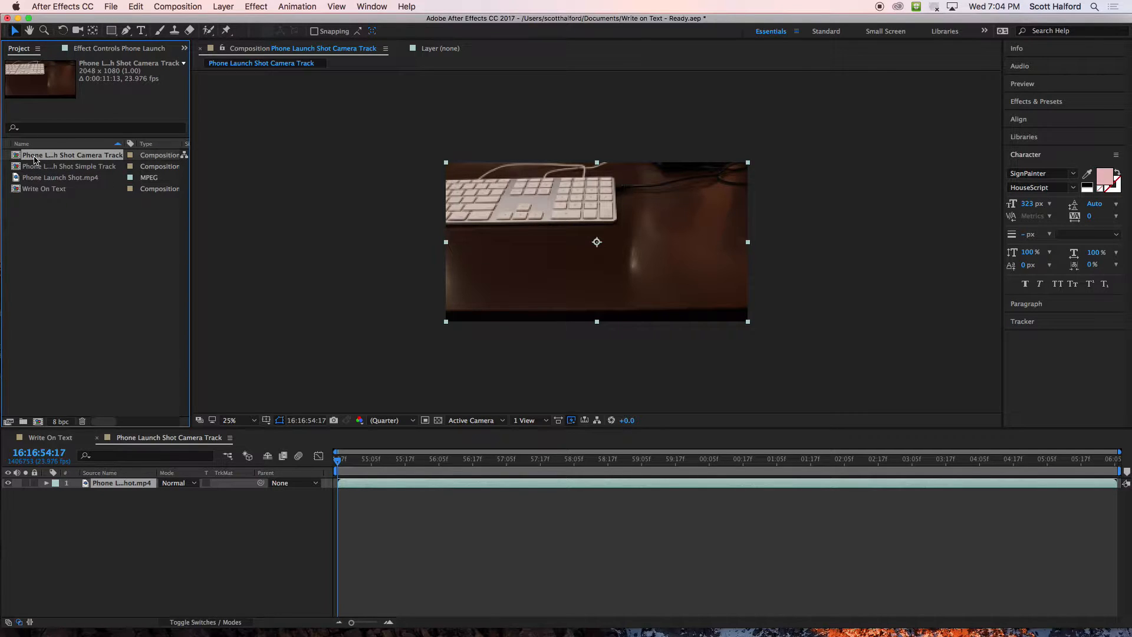
key(Return)
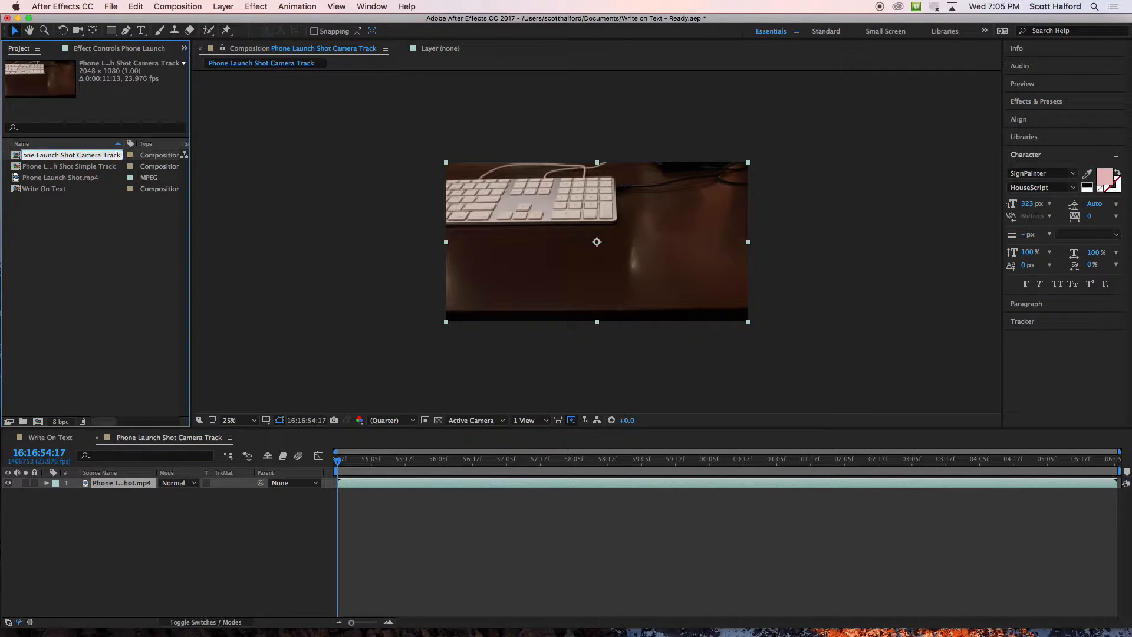
key(shift+Home)
key(BackSpace)
key(Return)
Shorten the name of the Phone Launch Shot Simple Track composition to Simple Track.
click(26, 167)
key(Return)
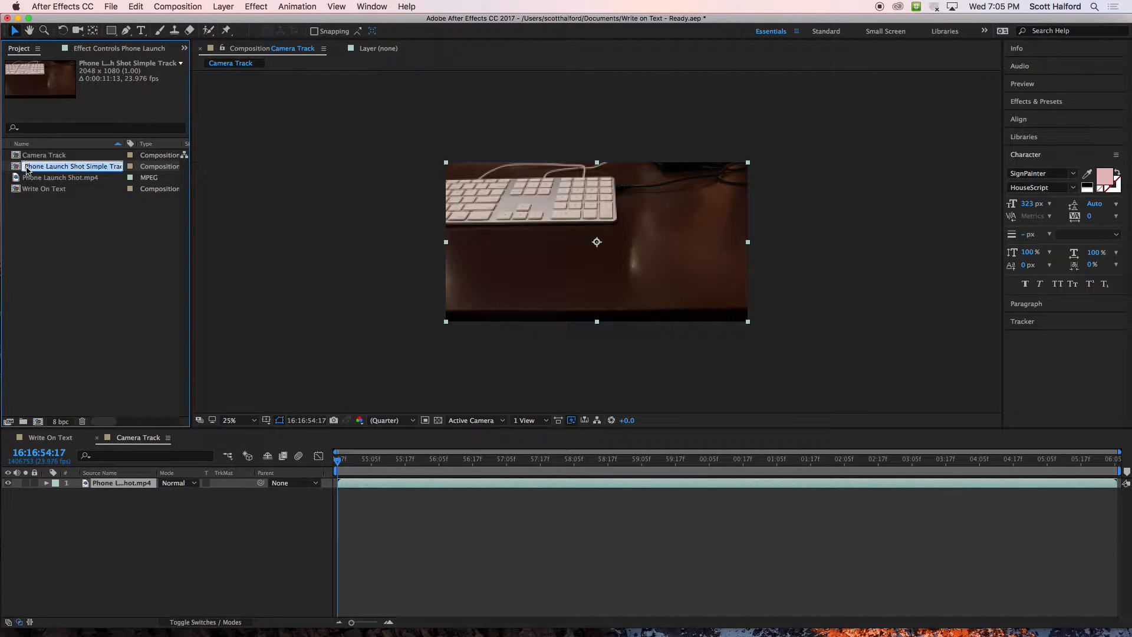
click(85, 167)
key(shift+Home)
key(BackSpace)
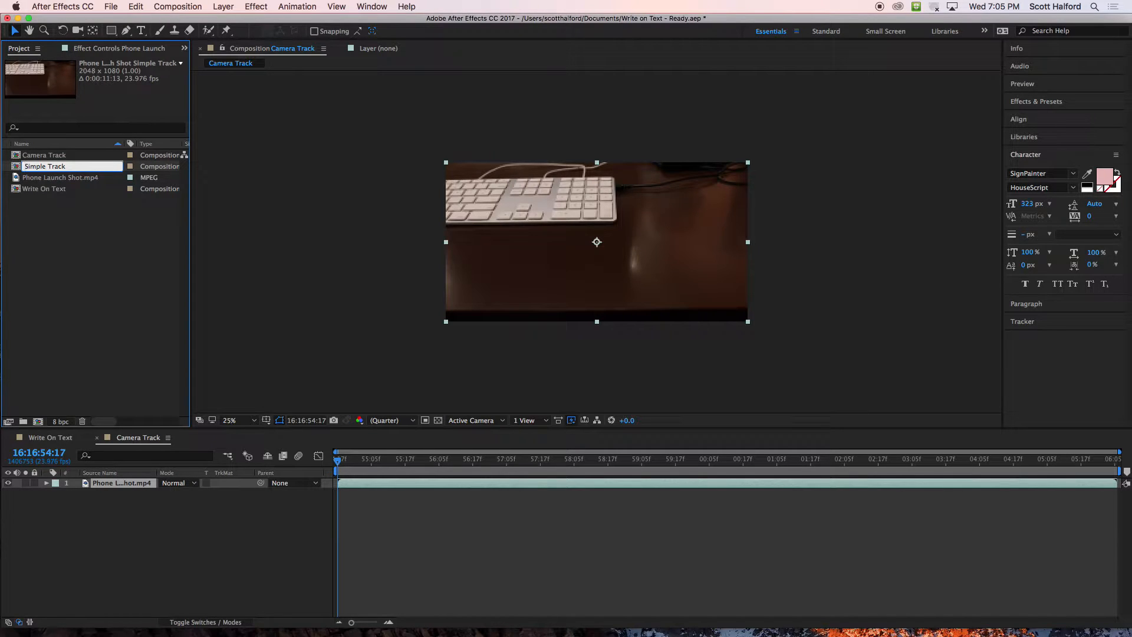
click(91, 214)
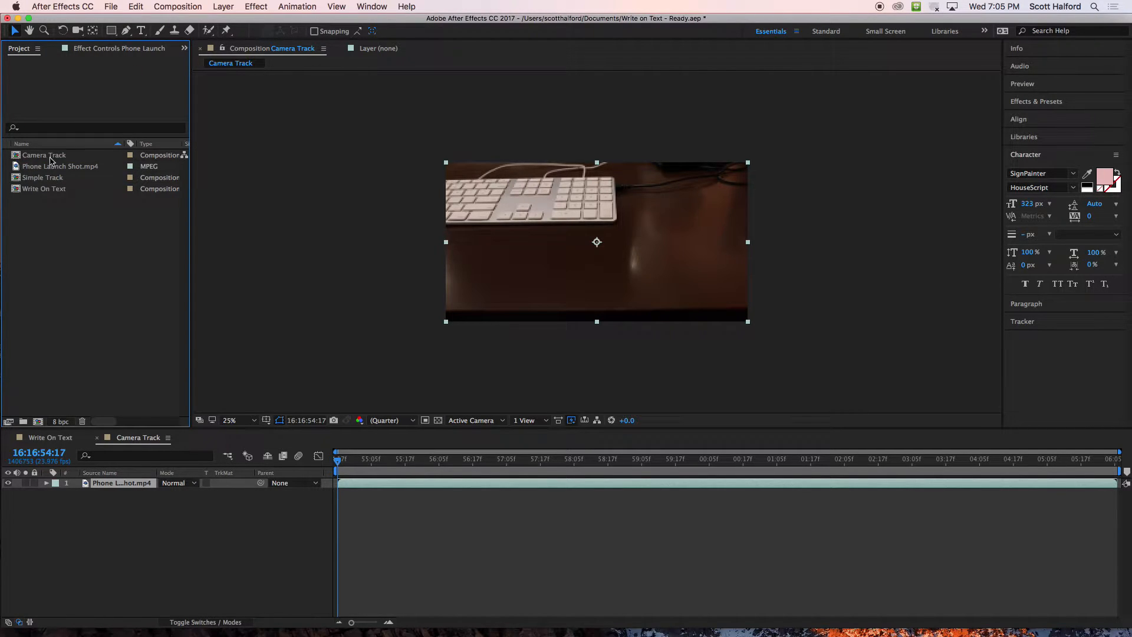
Apply Track Camera to the phone launch footage layer in the Camera Track composition.
click(44, 155)
click(305, 490)
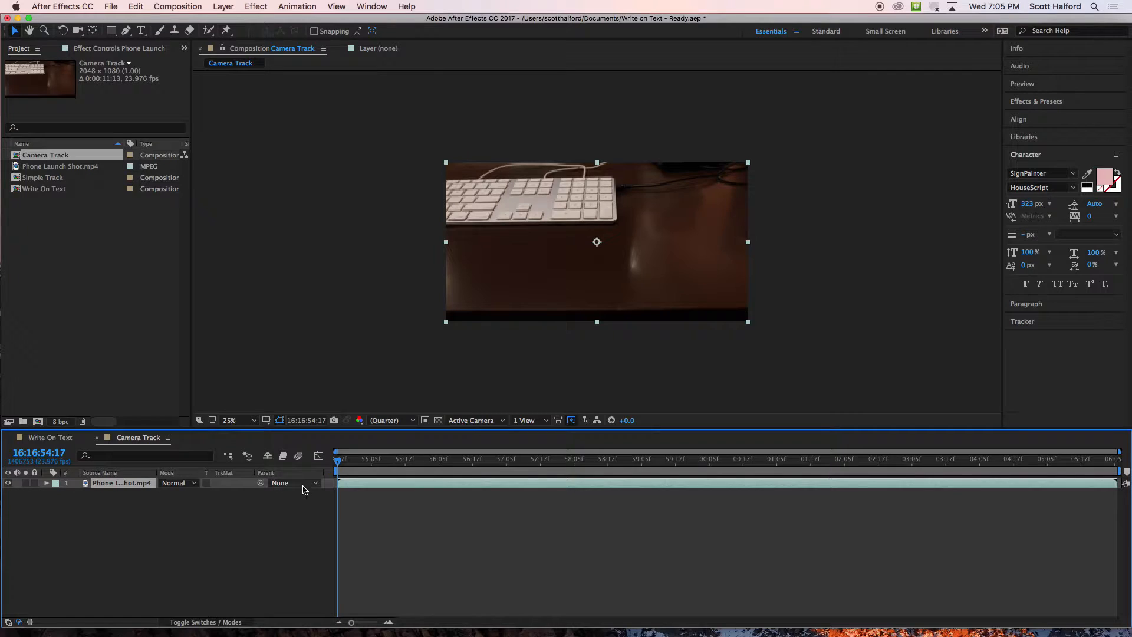
right_click(377, 487)
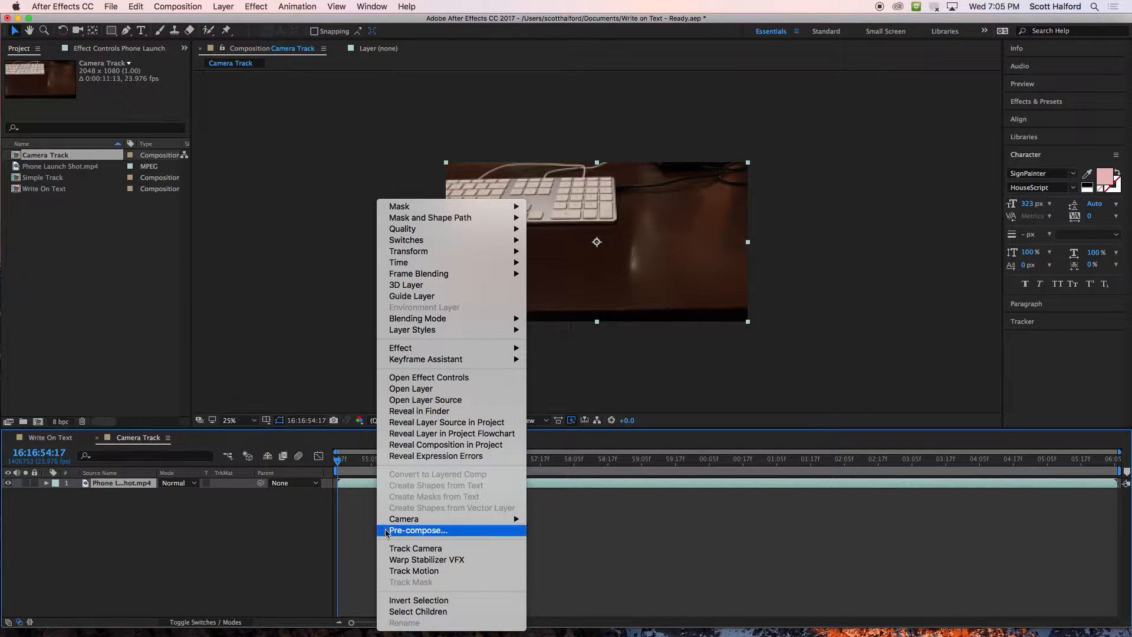
click(395, 549)
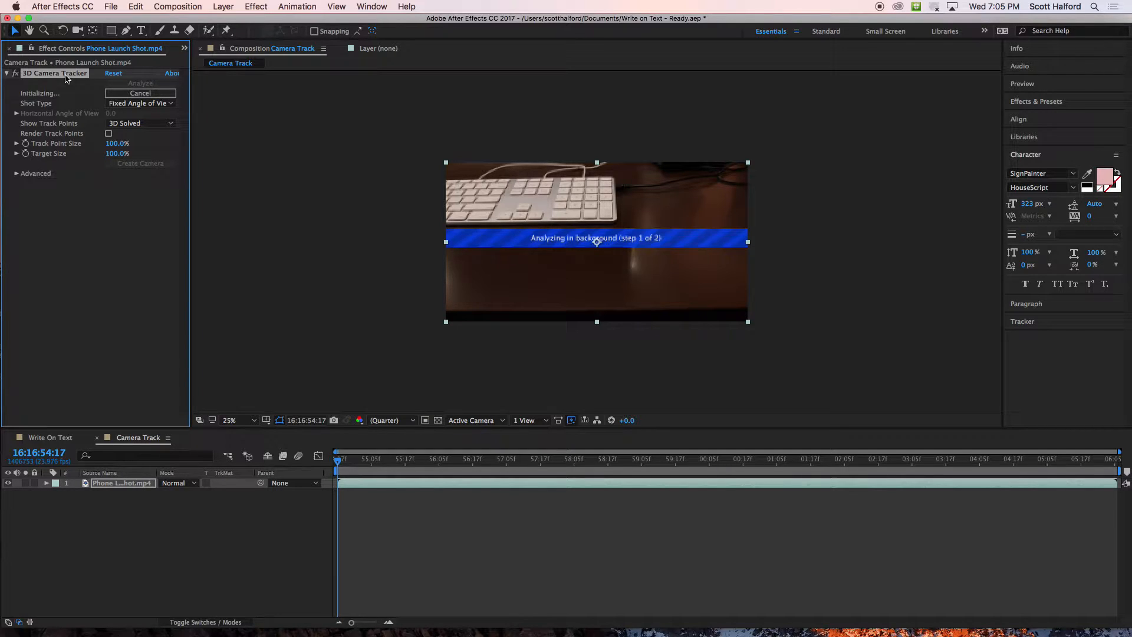
Delete the 3D Camera Tracker effect from the phone launch footage layer.
click(98, 500)
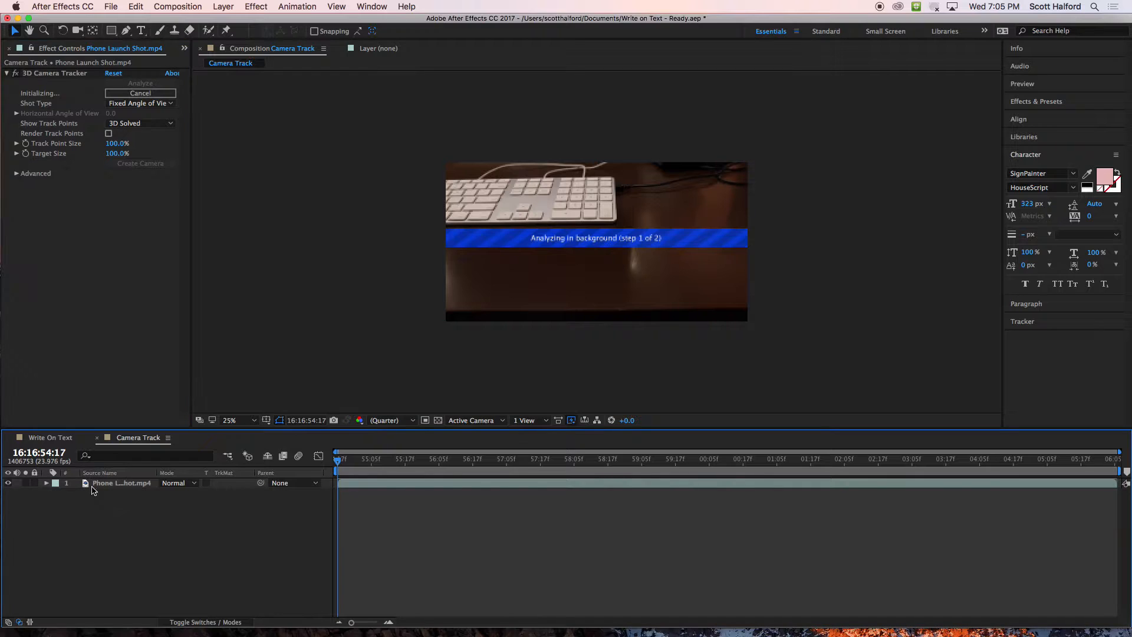
click(48, 73)
key(Delete)
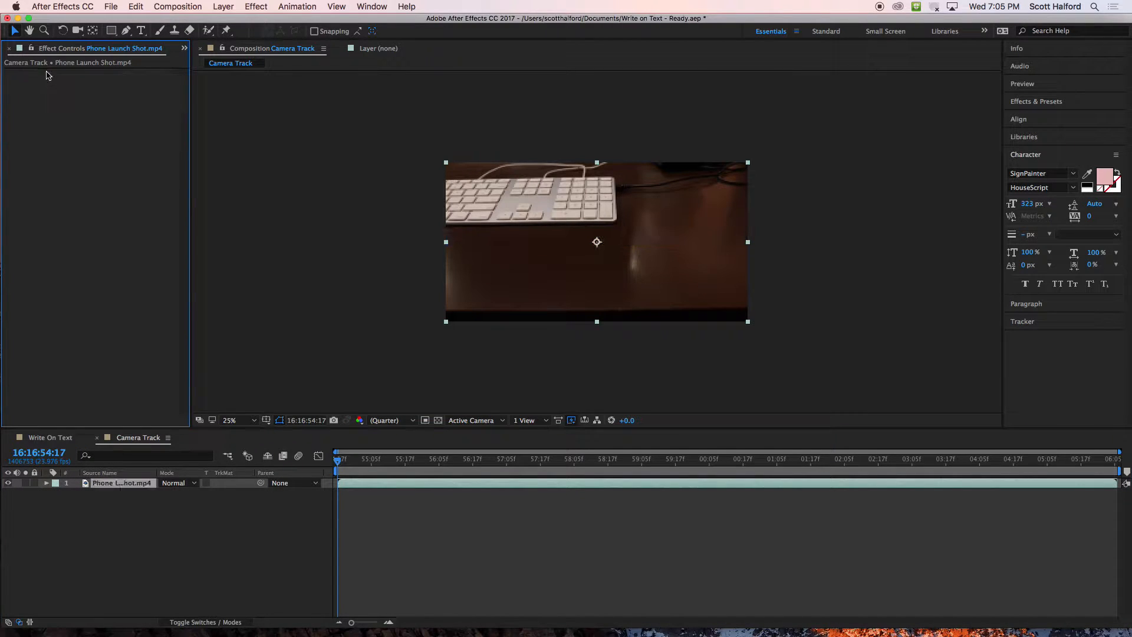
Widen the timeline's Source Name column enough to show the footage layer's full name.
click(99, 503)
click(104, 487)
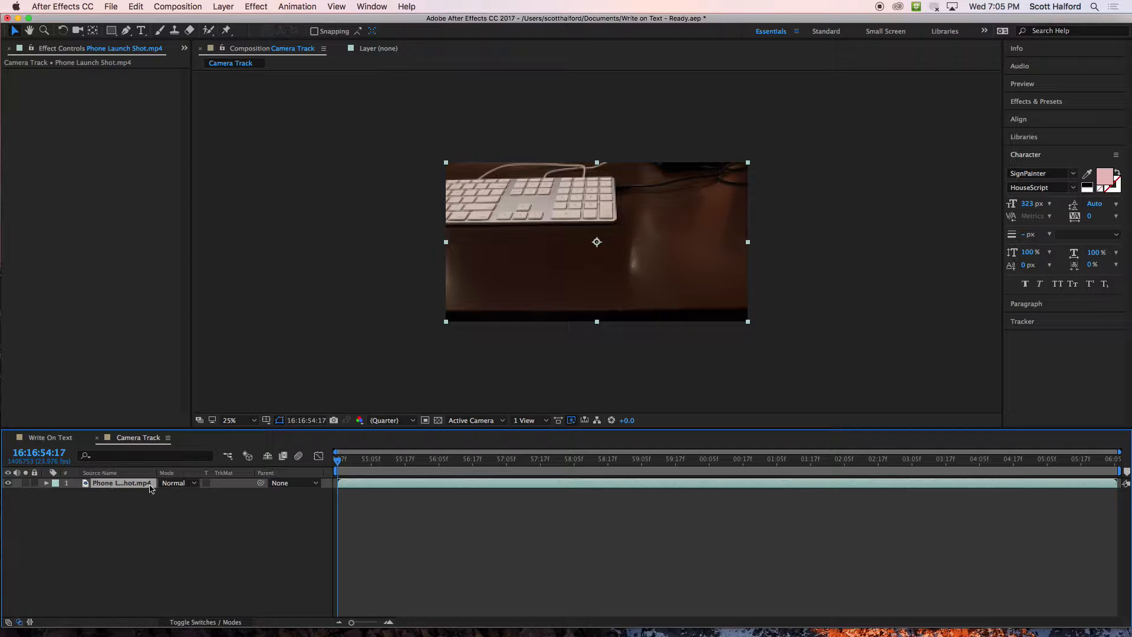
drag(157, 473, 195, 473)
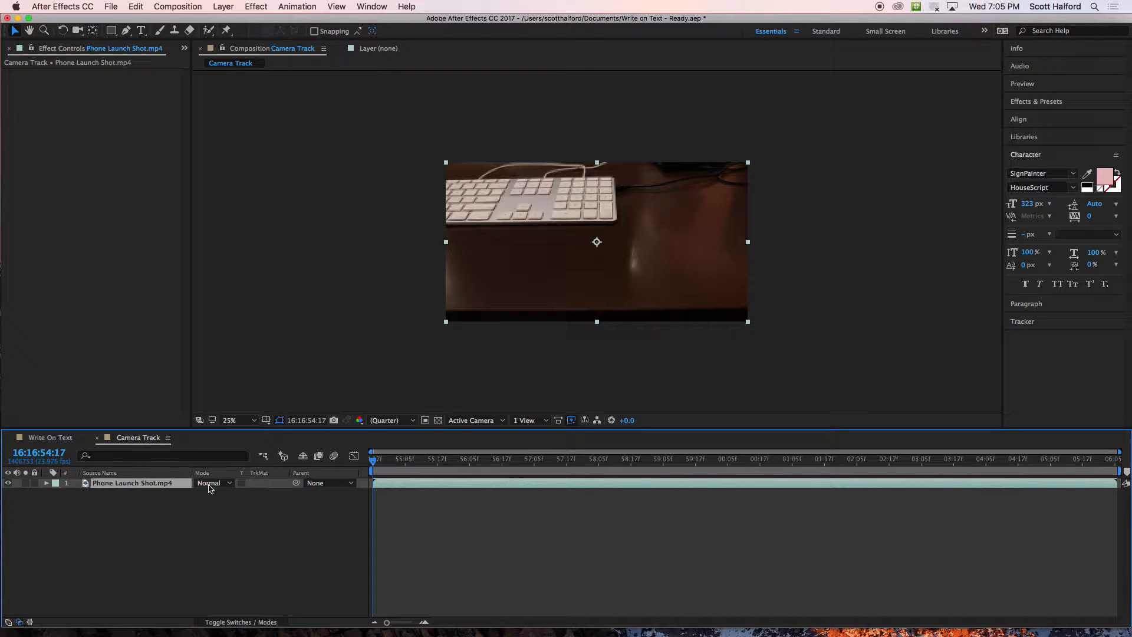
Run Track Camera on the Phone Launch Shot.mp4 layer and turn on Detailed Analysis in the tracker's advanced settings.
right_click(139, 486)
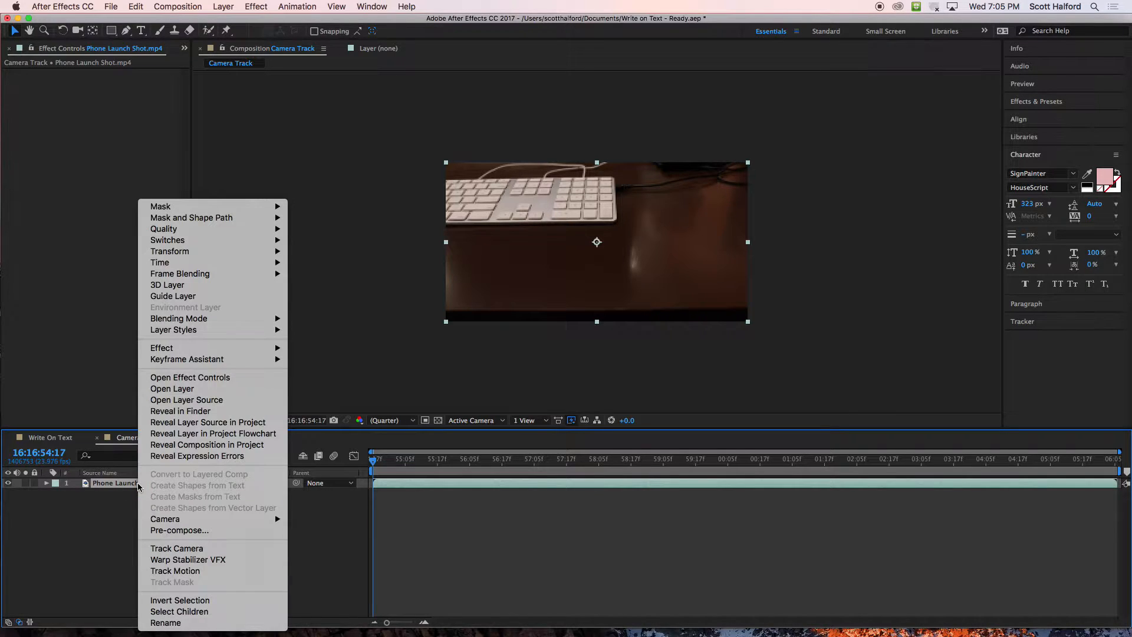
click(182, 551)
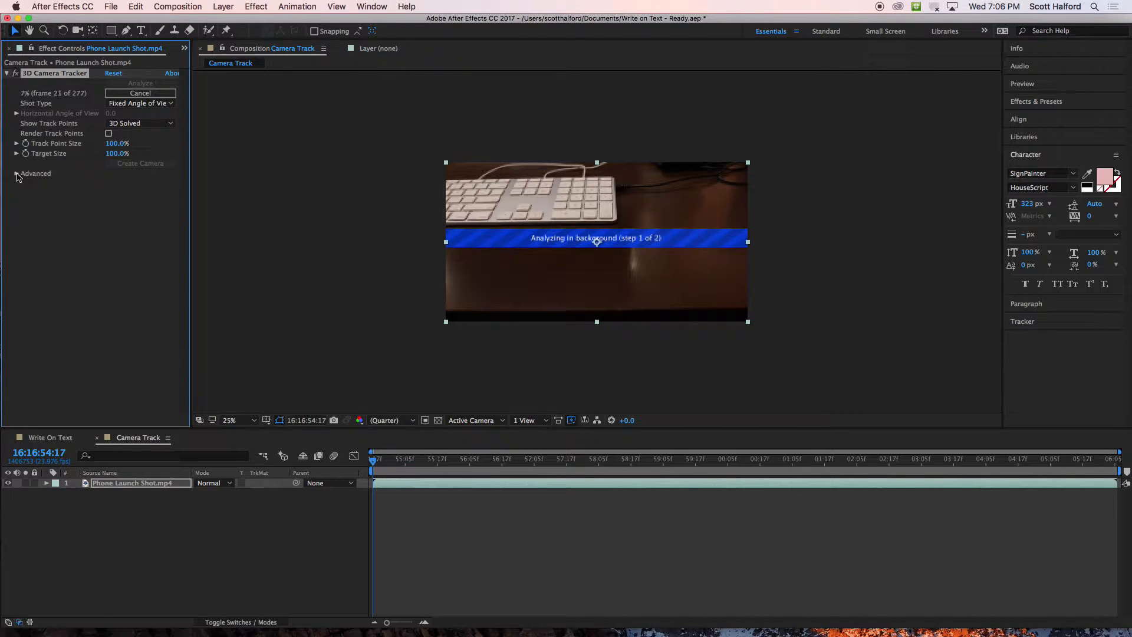
click(17, 175)
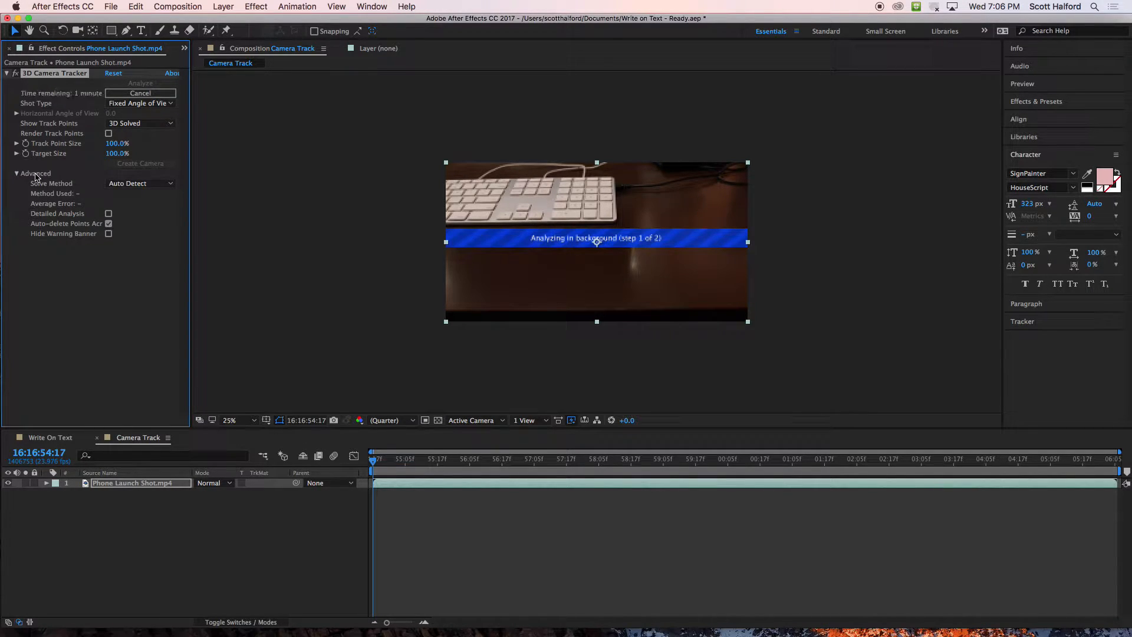
click(109, 215)
Return to the project items and open the Simple Track composition in the timeline.
click(185, 48)
click(211, 62)
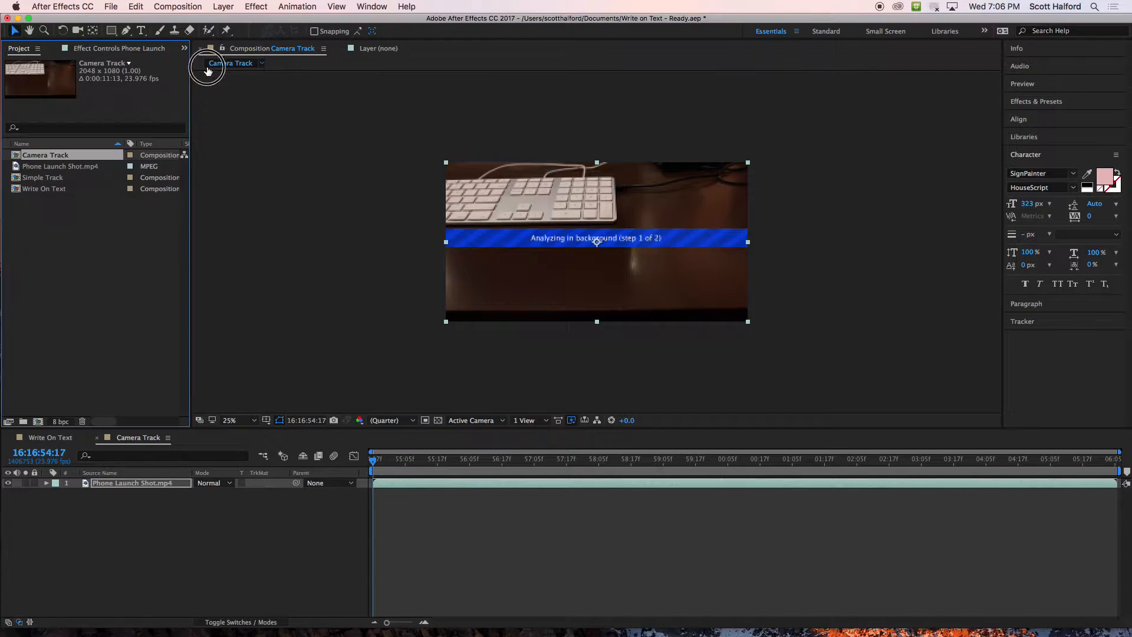
double_click(32, 180)
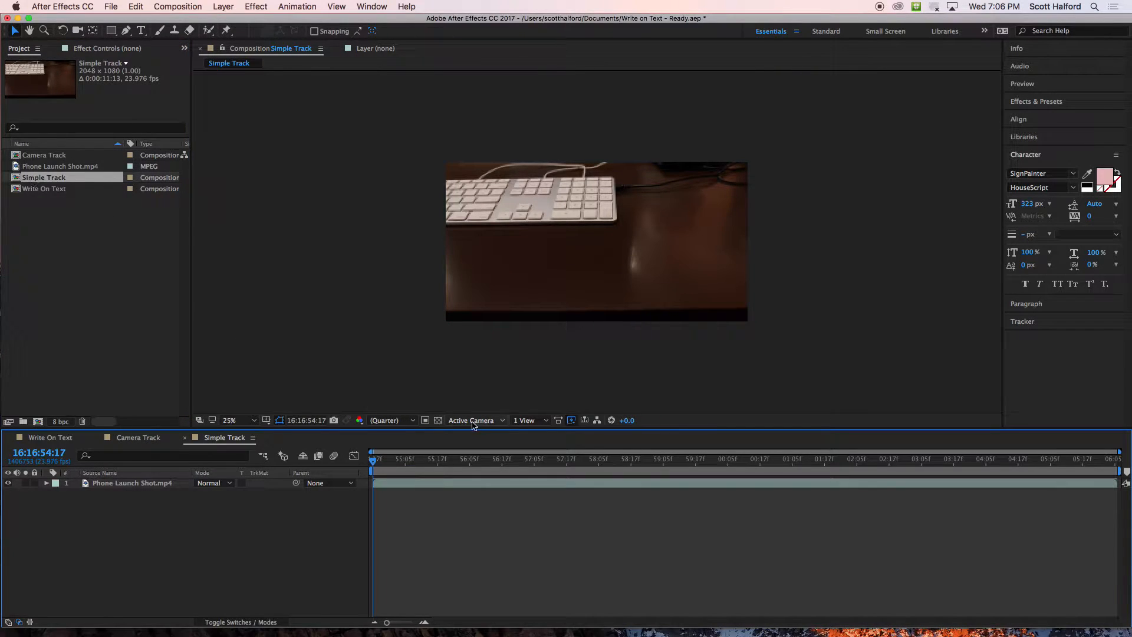
click(118, 484)
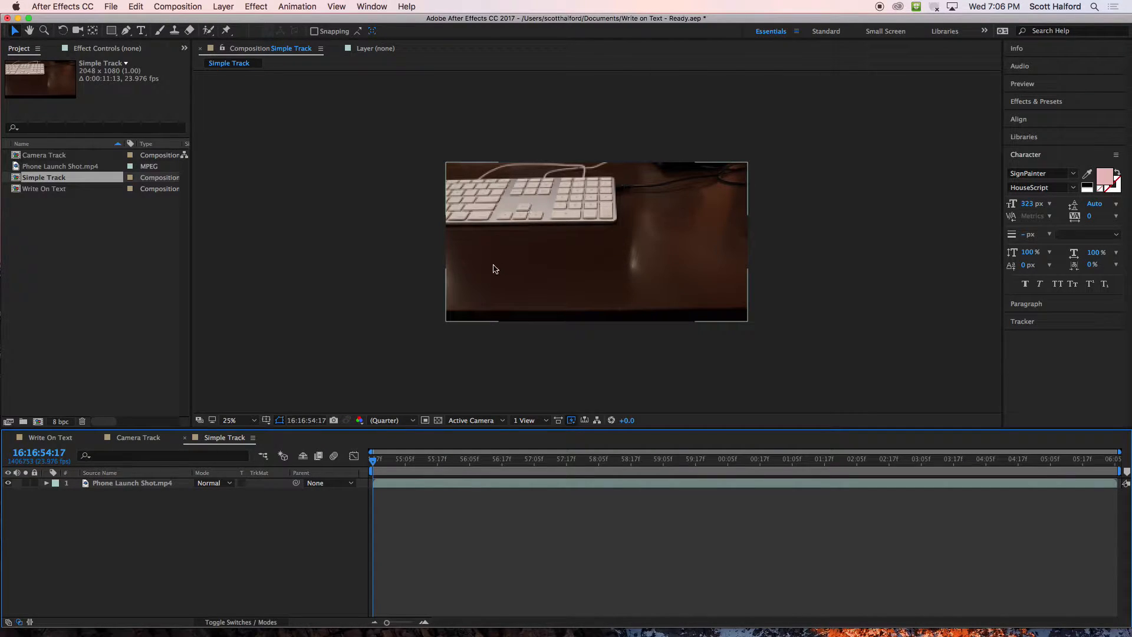
Open Simple Track's Phone Launch Shot.mp4 layer in its own viewer and display the motion tracking controls.
click(130, 484)
double_click(131, 485)
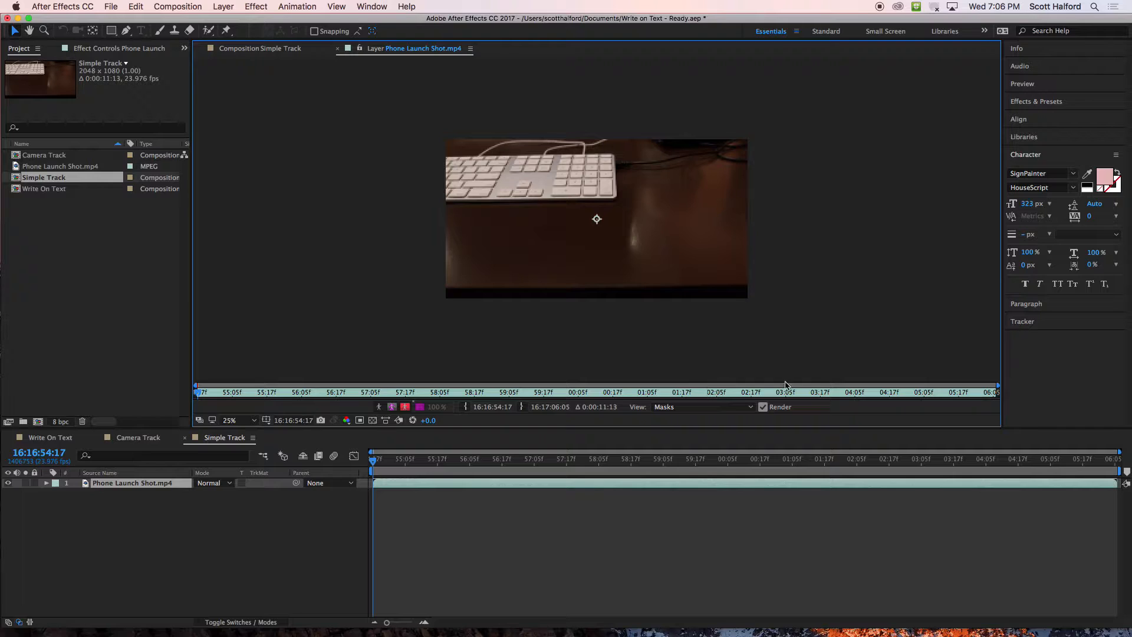
click(1022, 322)
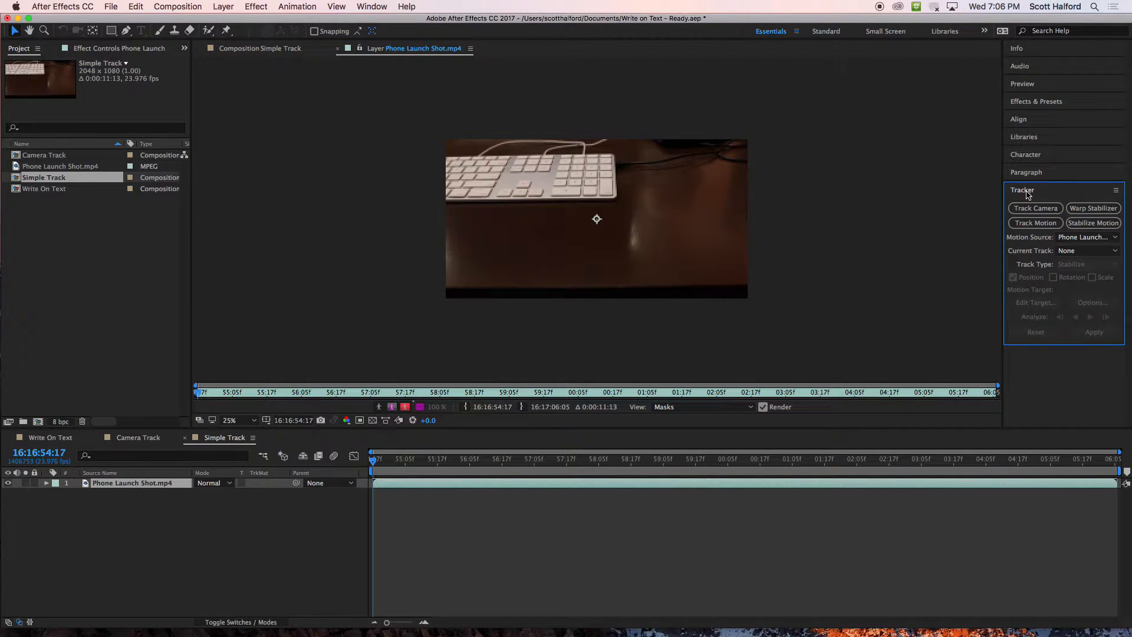
click(371, 7)
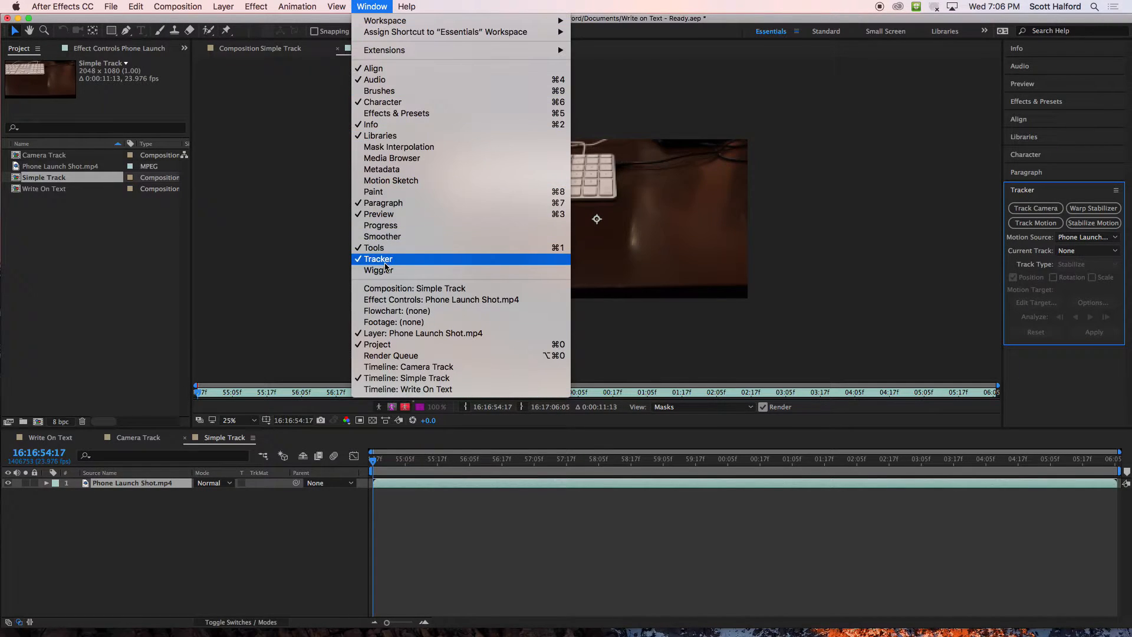
click(1052, 368)
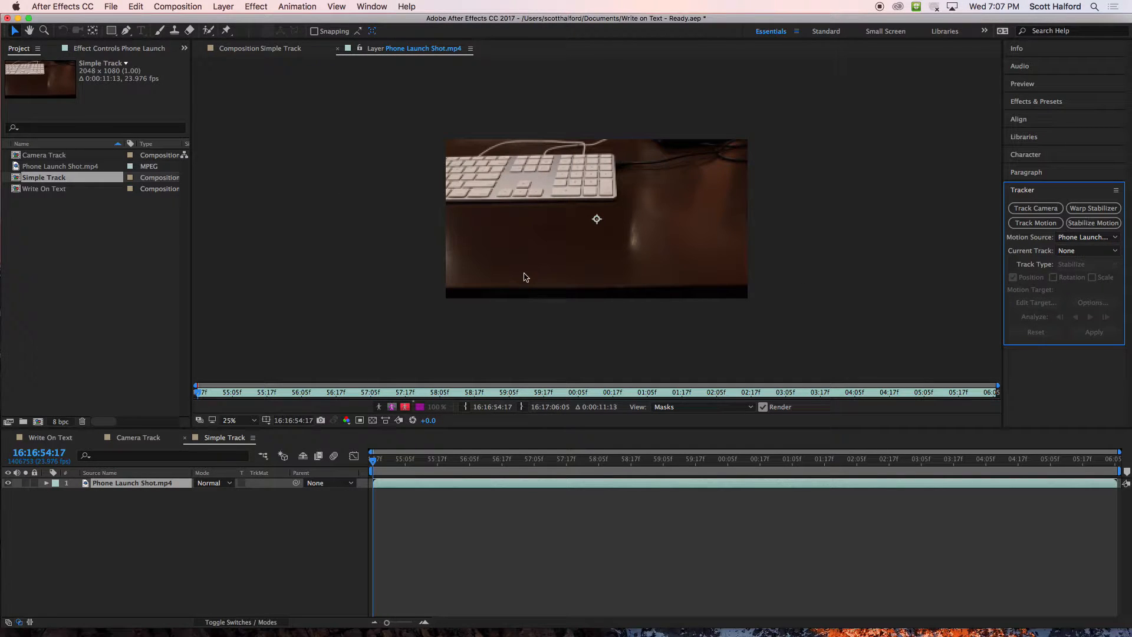
key(period)
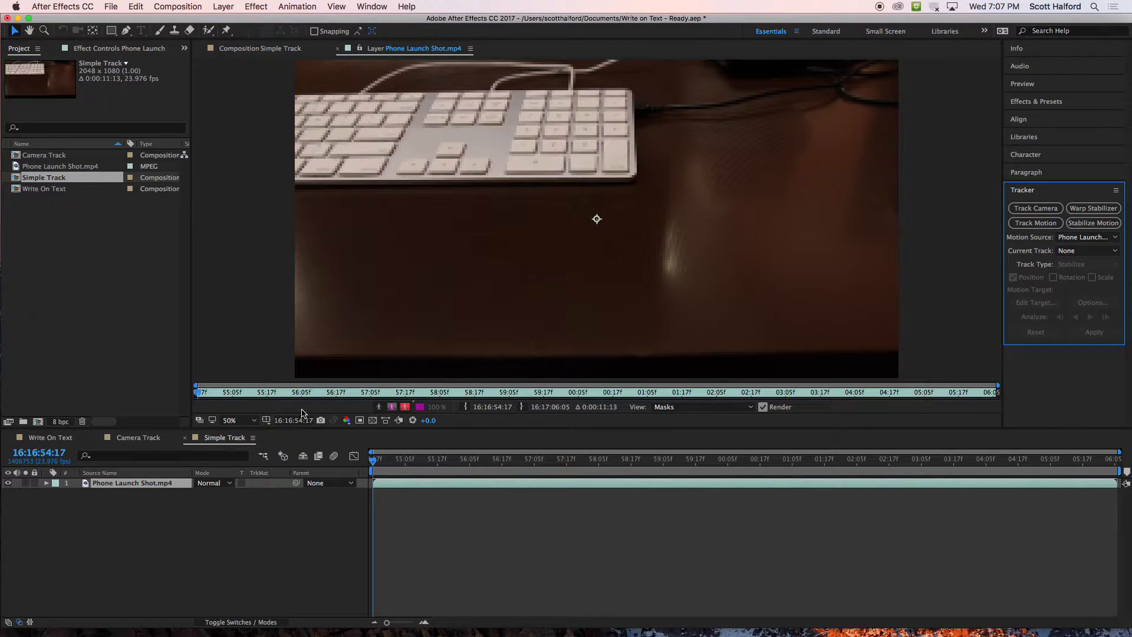
click(240, 421)
click(213, 521)
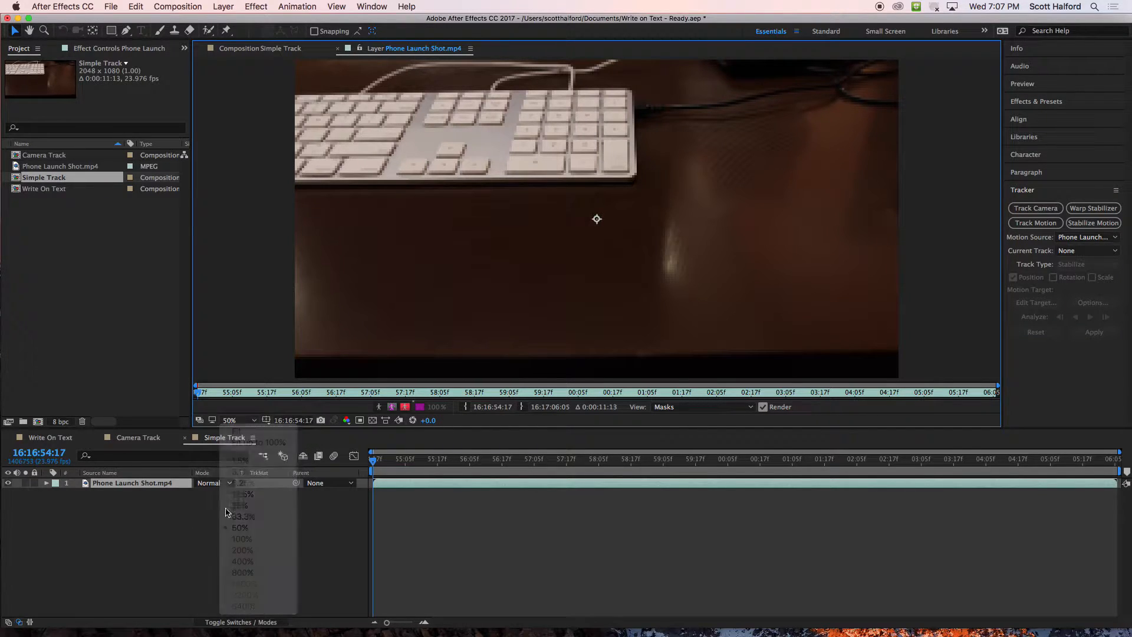
Set the preview resolution to Full in both the Camera Track and Simple Track compositions.
click(129, 438)
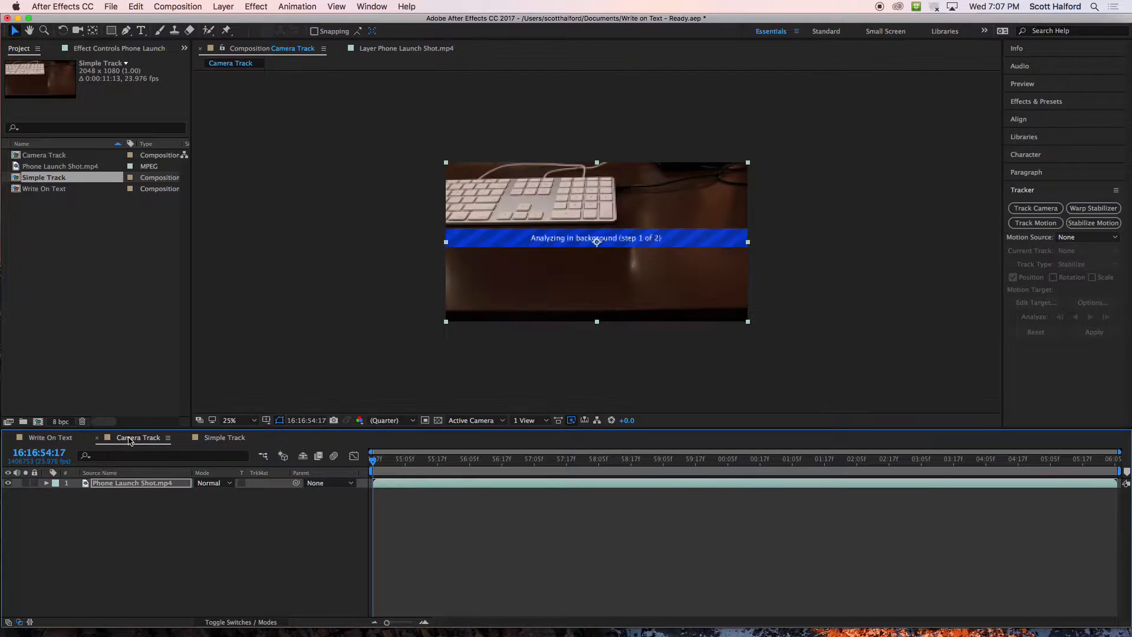
click(379, 421)
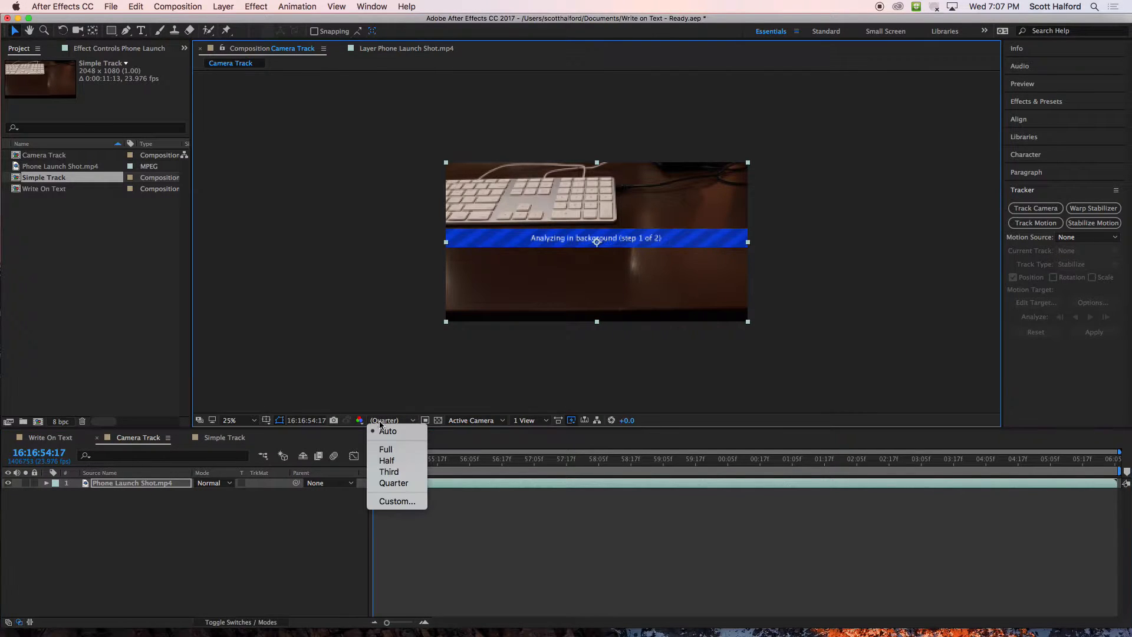
click(386, 450)
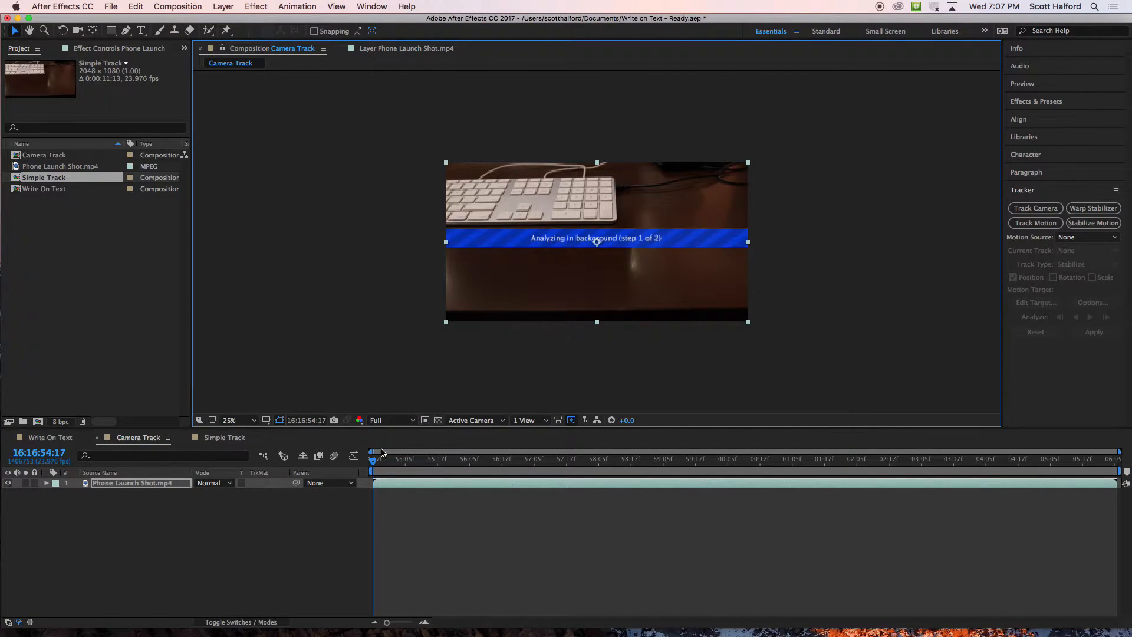
click(214, 438)
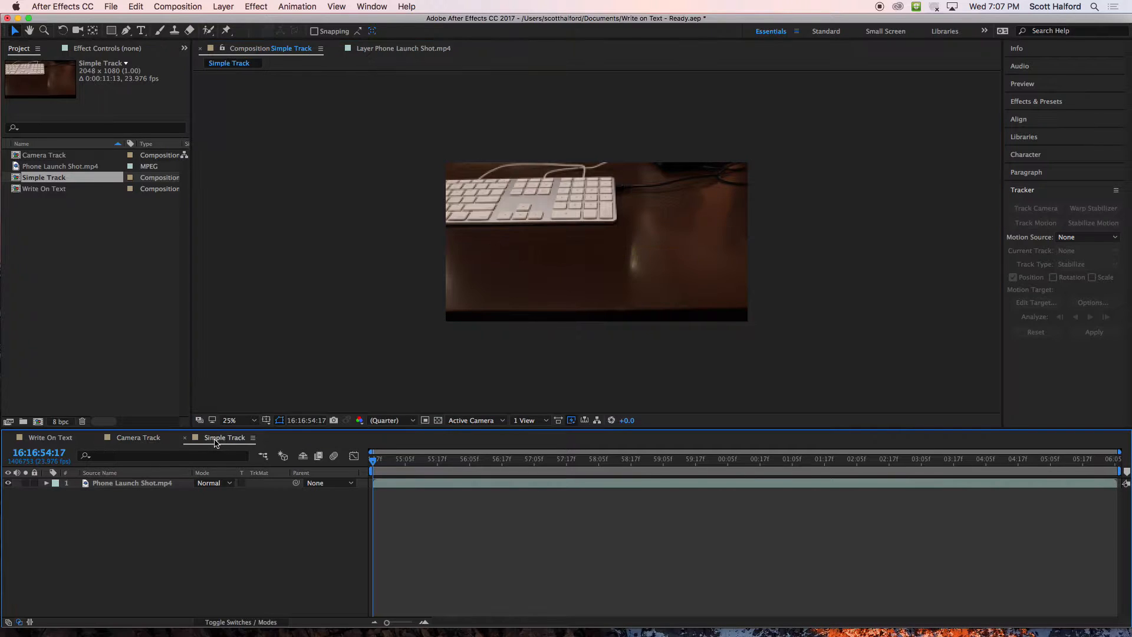
click(383, 421)
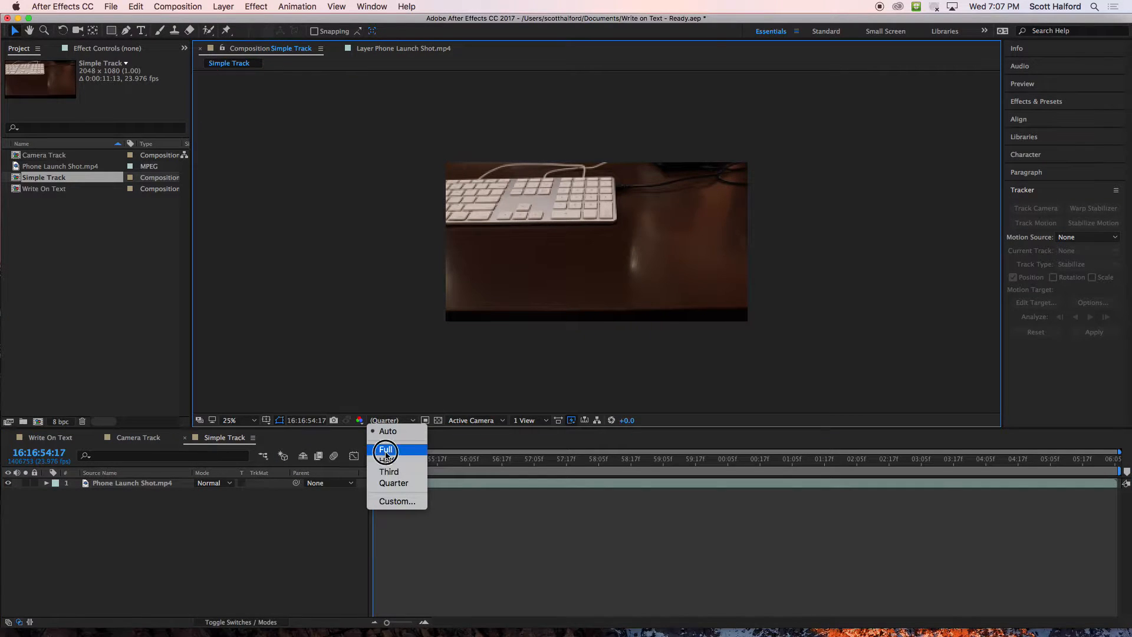
click(386, 450)
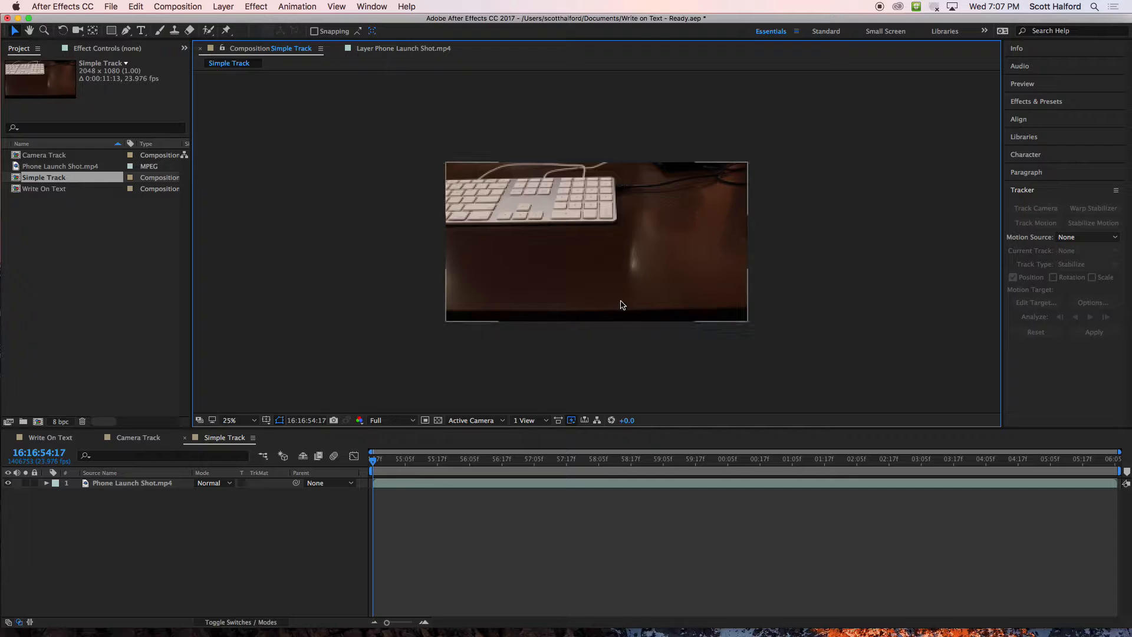
Set Simple Track's fast previews to Off (Final Quality), keeping the preview resolution at Full.
key(period)
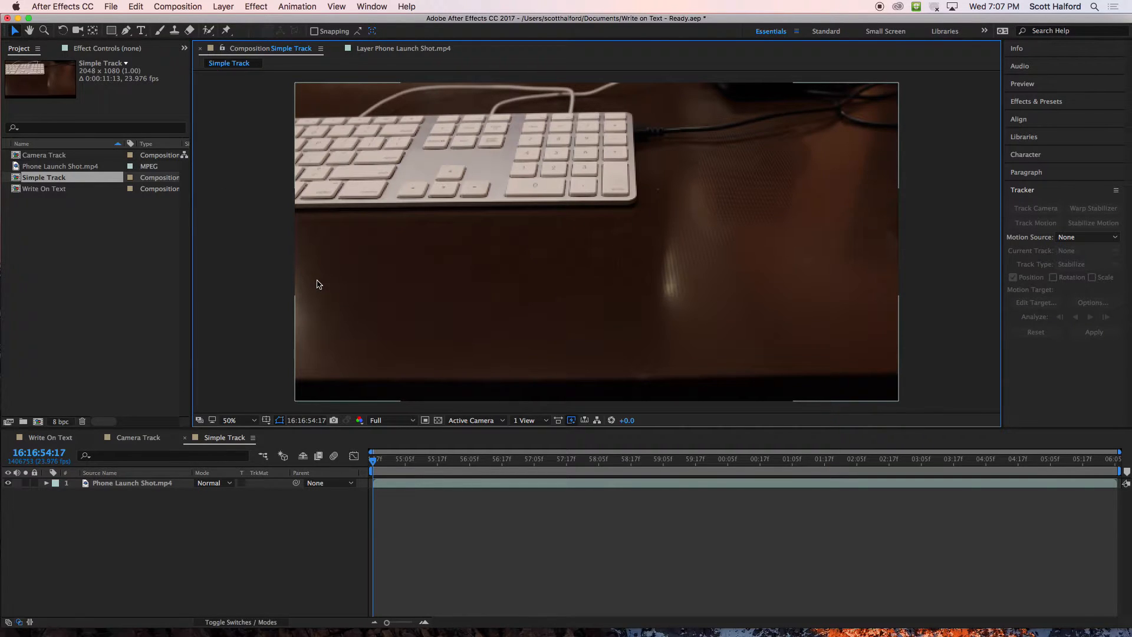
click(572, 422)
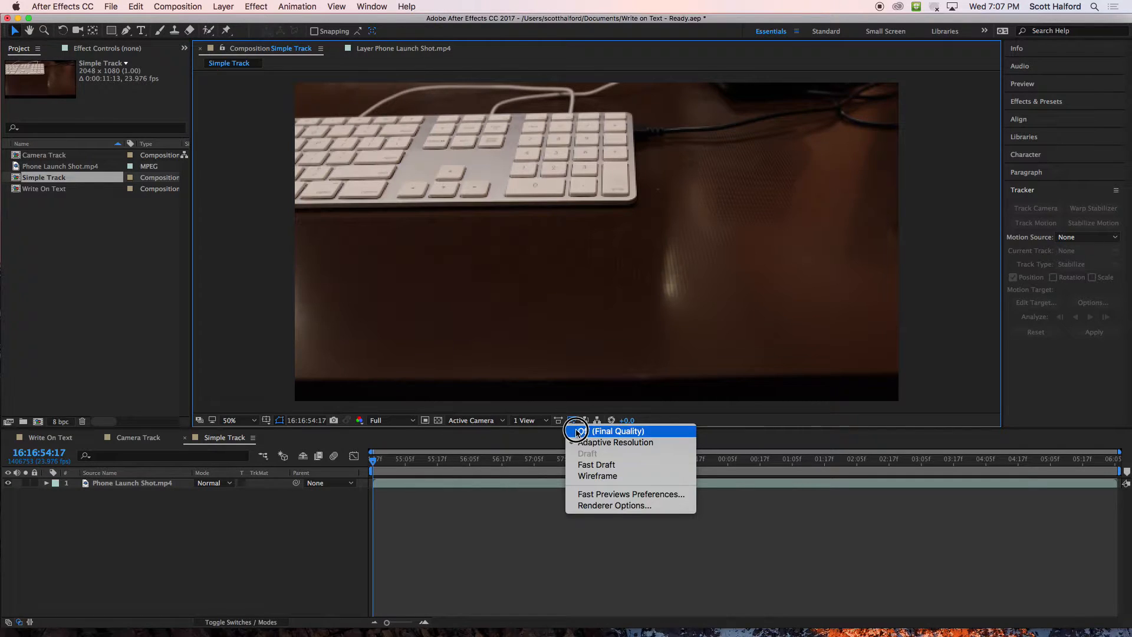
click(577, 433)
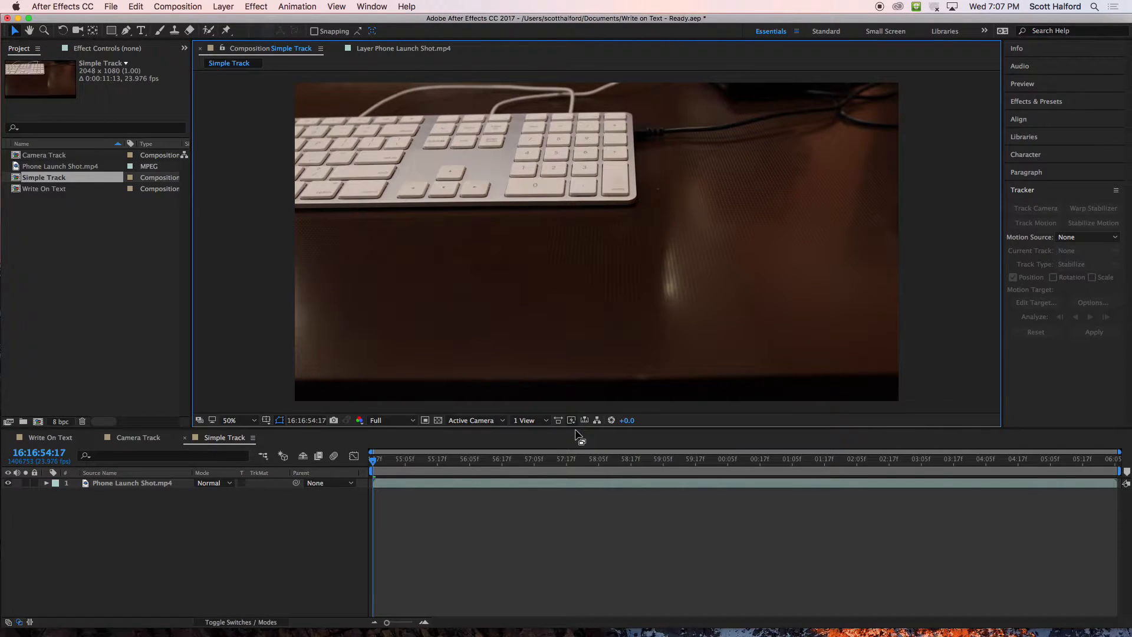
click(389, 420)
click(385, 451)
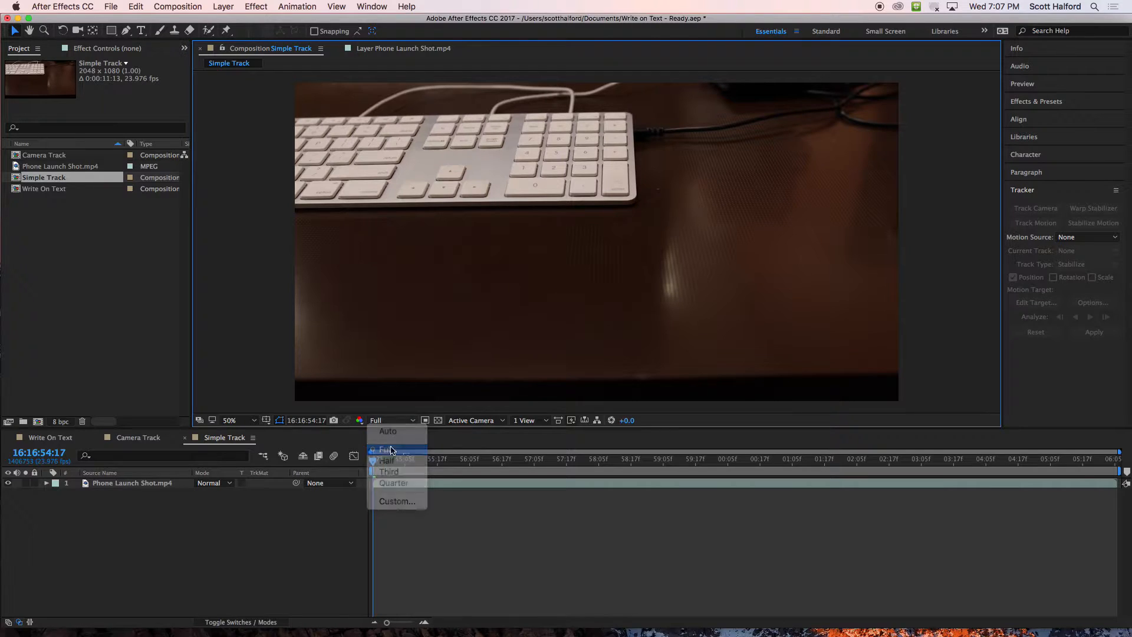
click(572, 421)
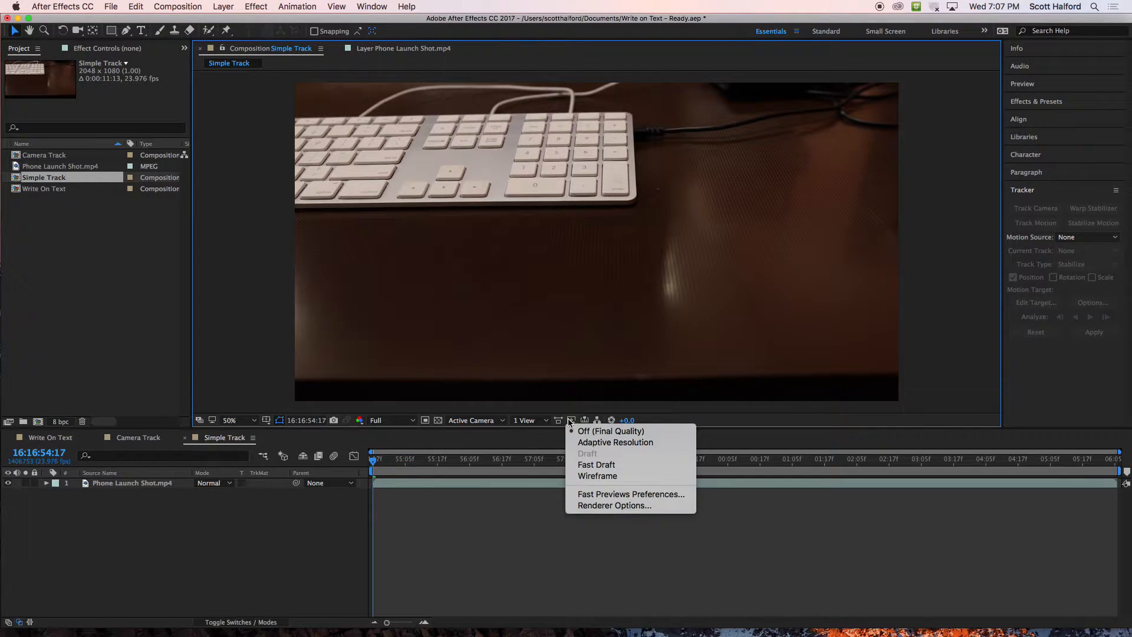
click(599, 435)
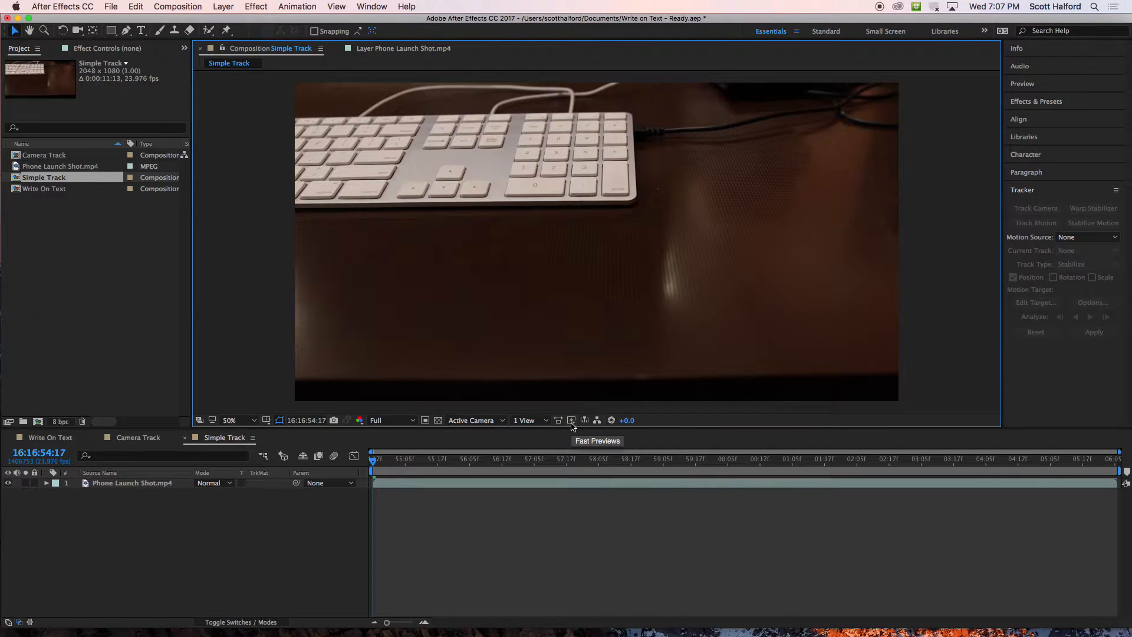
Reopen the footage layer, add a motion tracker, and place Track Point 1 on the keyboard's down-arrow key.
double_click(404, 483)
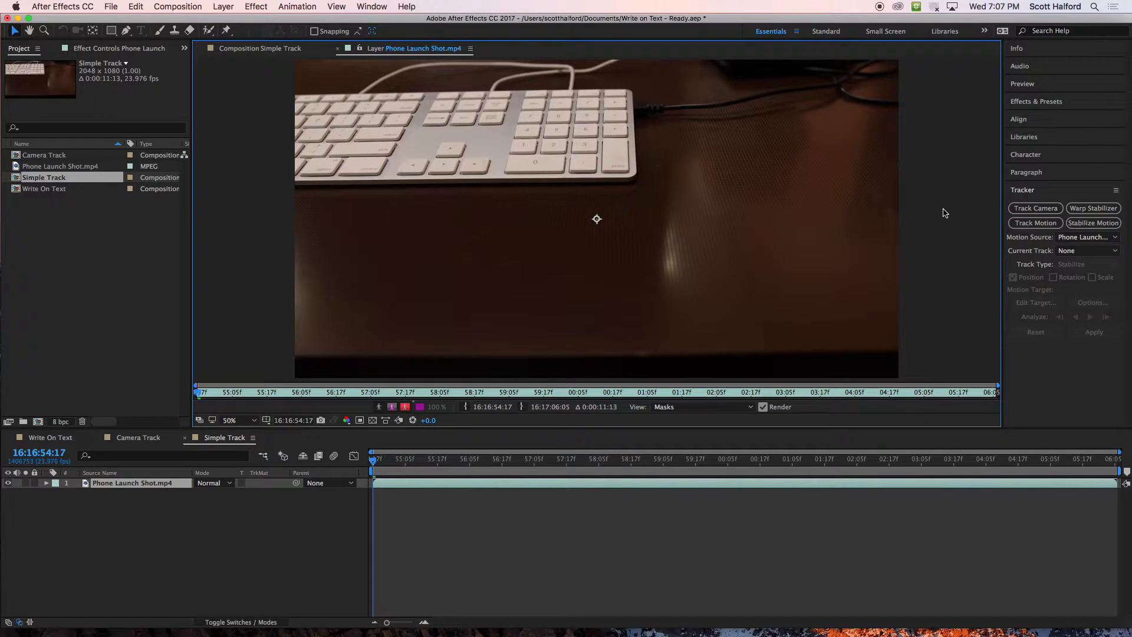
click(1026, 225)
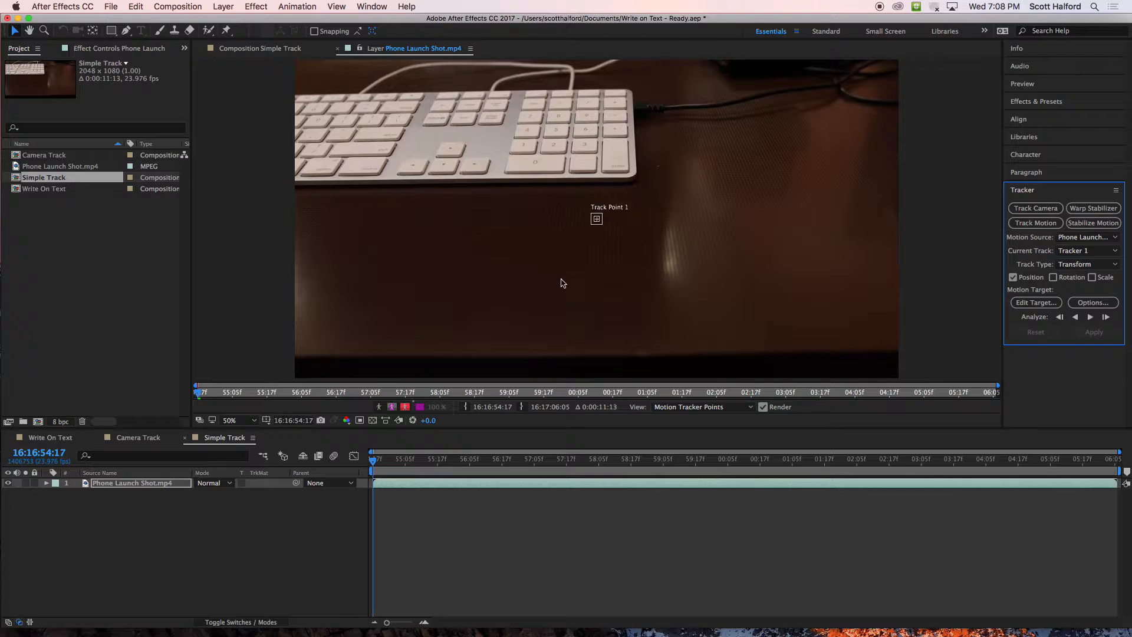
drag(602, 224, 453, 174)
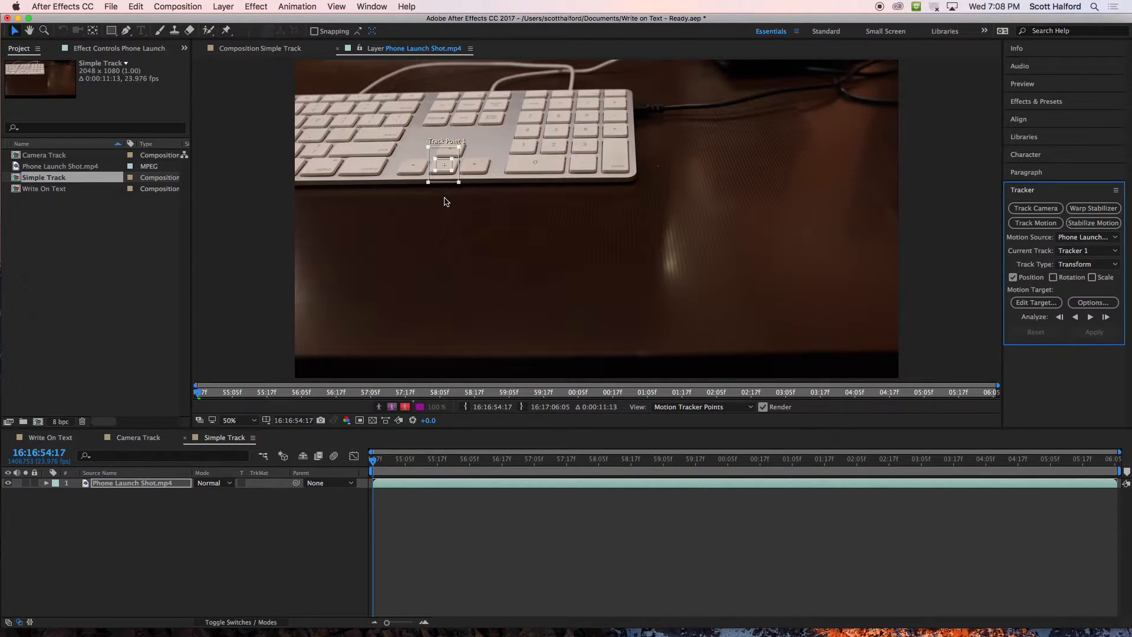
Fit Track Point 1's feature region to the down-arrow key, size its search region across the neighboring arrow keys, and start analyzing forward.
drag(460, 183, 473, 181)
drag(473, 181, 476, 184)
click(452, 173)
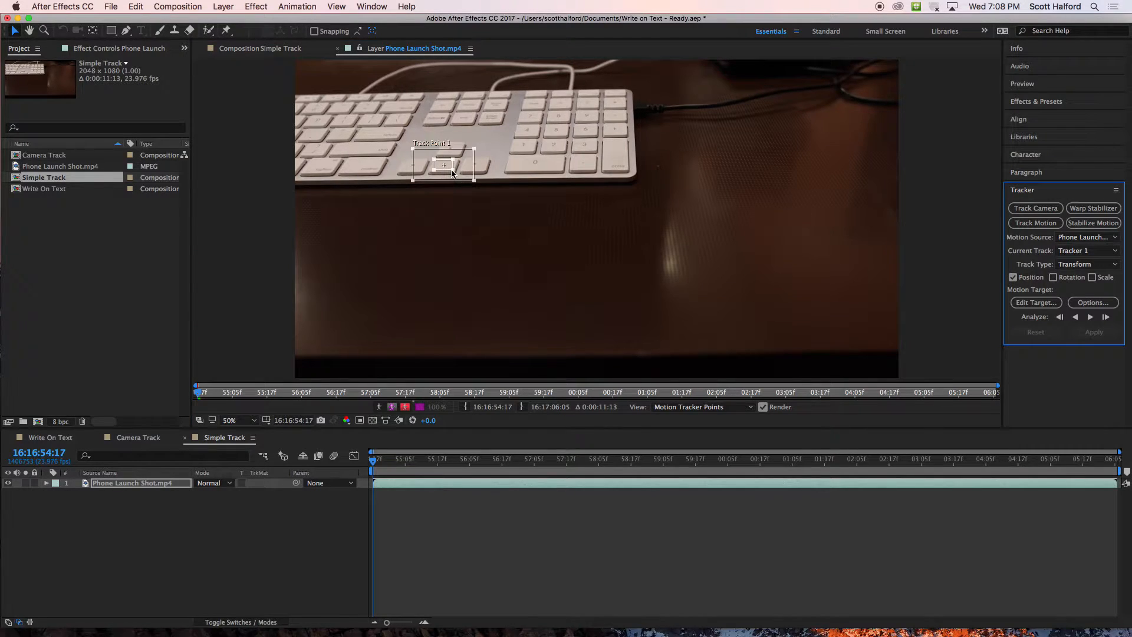
drag(451, 171, 429, 178)
click(444, 165)
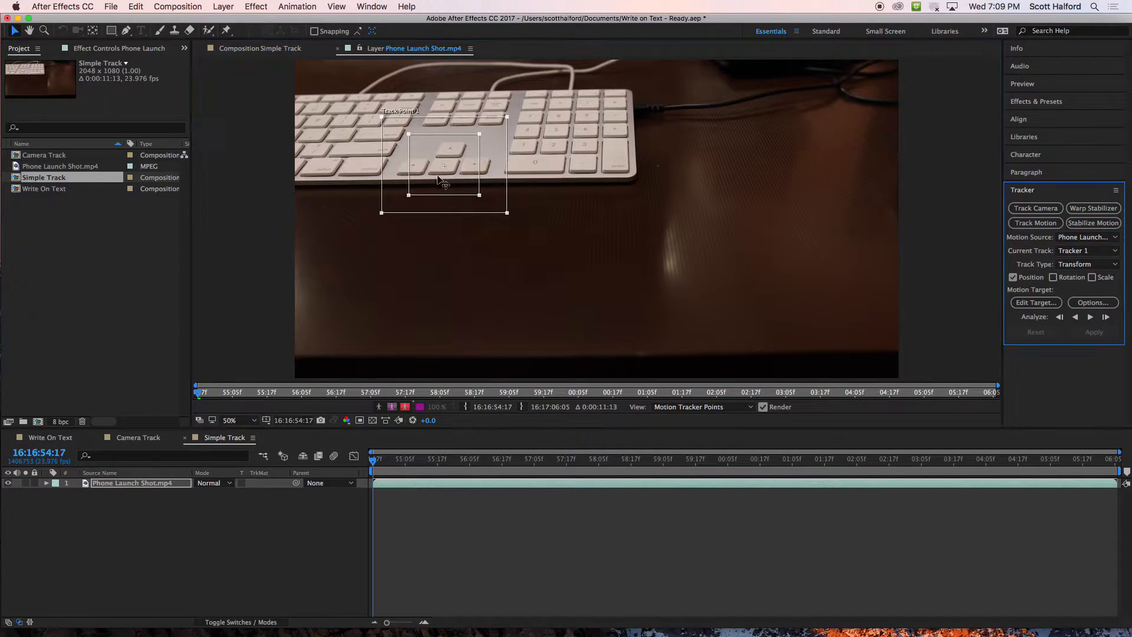
drag(433, 178, 456, 174)
drag(507, 212, 478, 183)
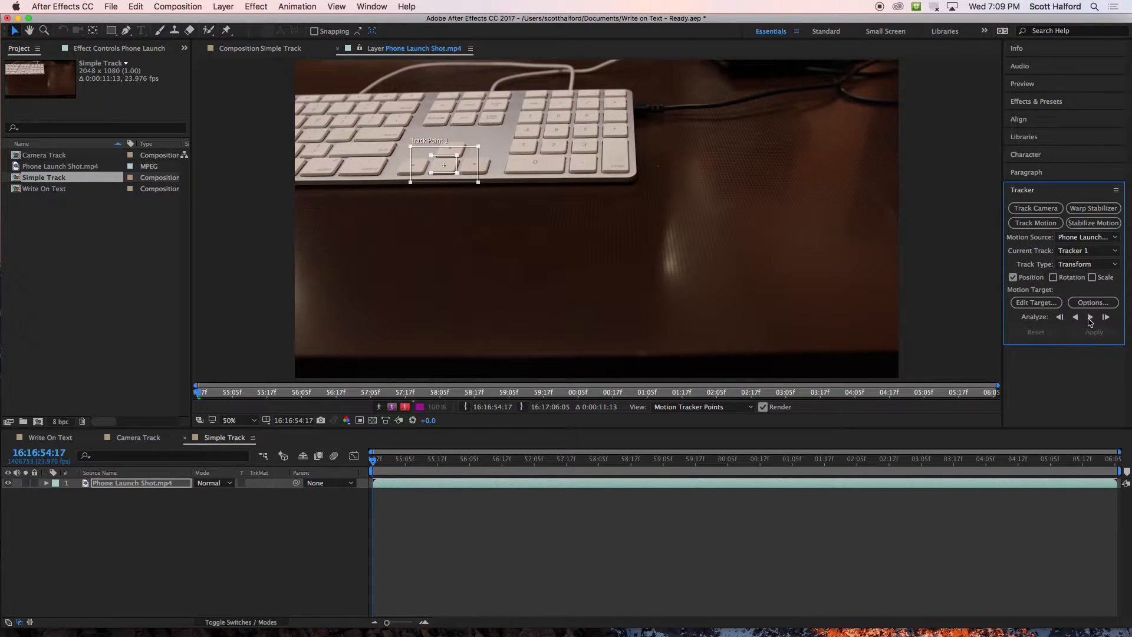
click(1091, 319)
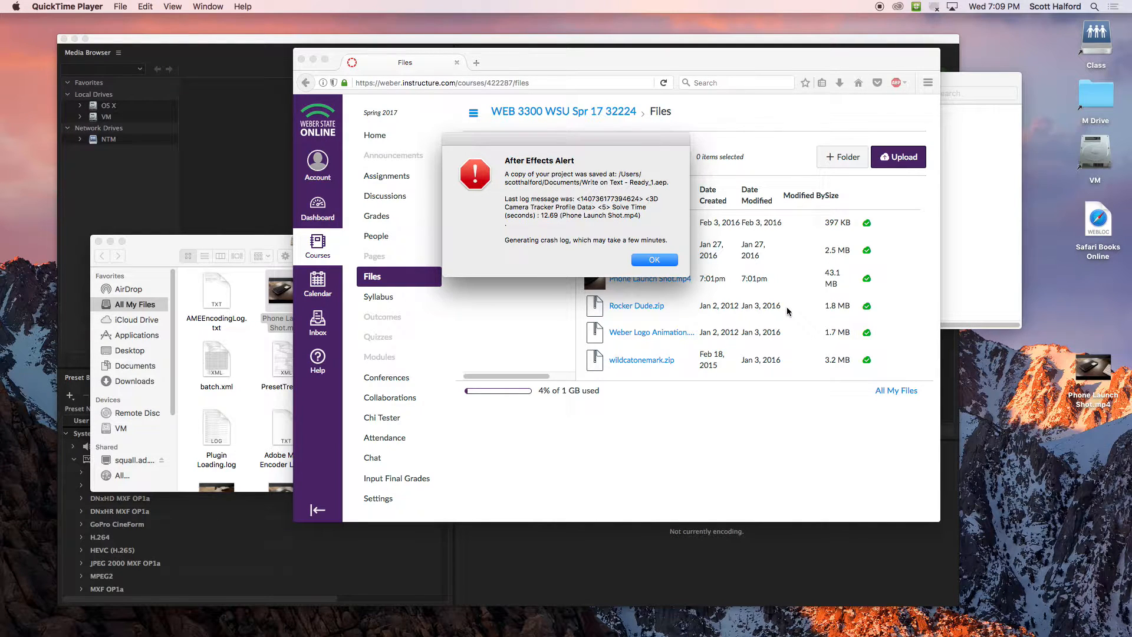
Dismiss the crash alerts, relaunch After Effects, and open the recovered project Write on Text - Ready_1.
click(659, 261)
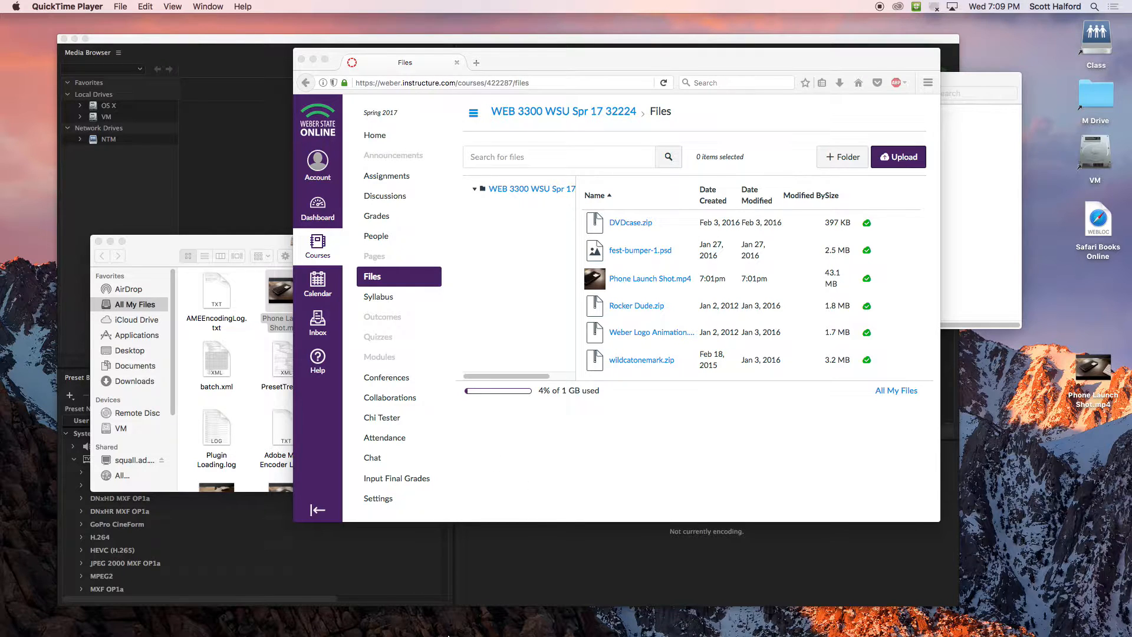
mouse_move(464, 630)
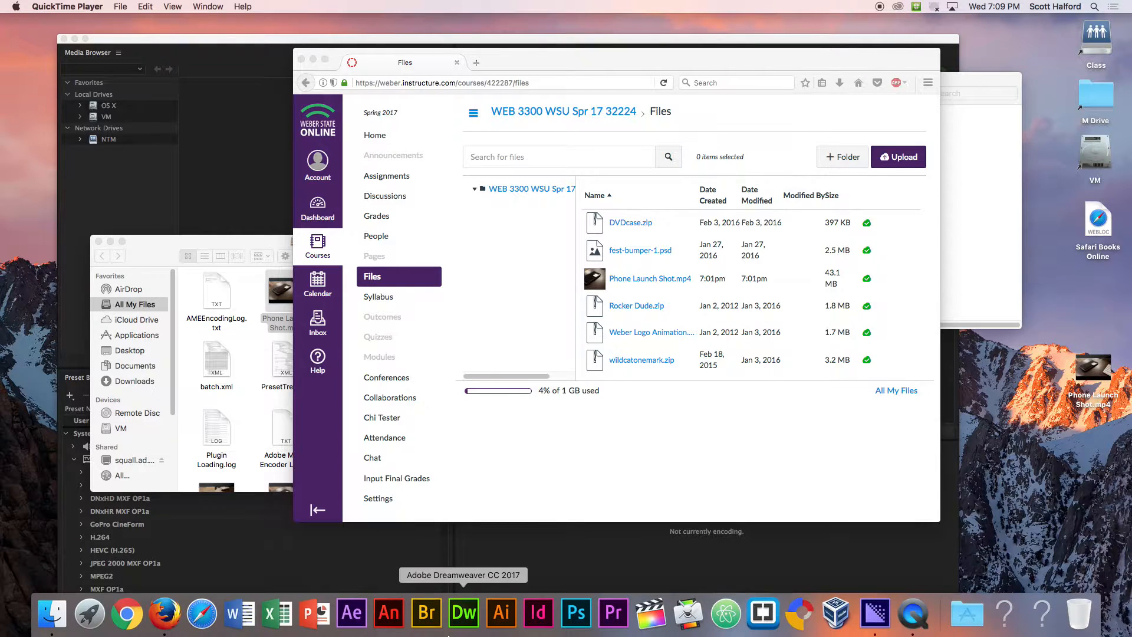
click(352, 616)
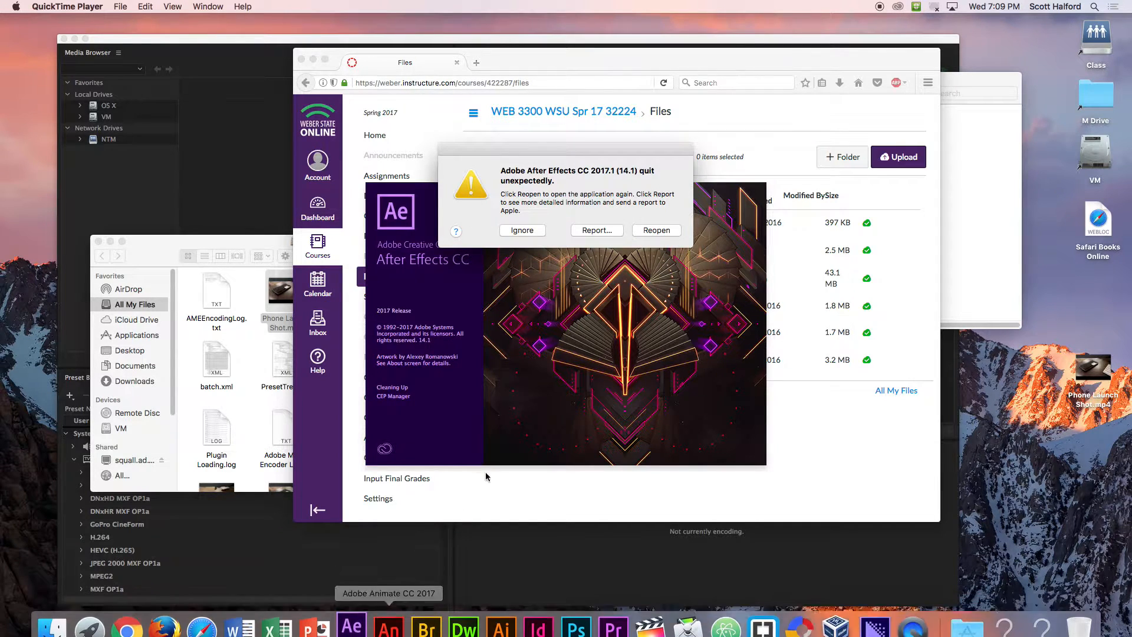
click(522, 231)
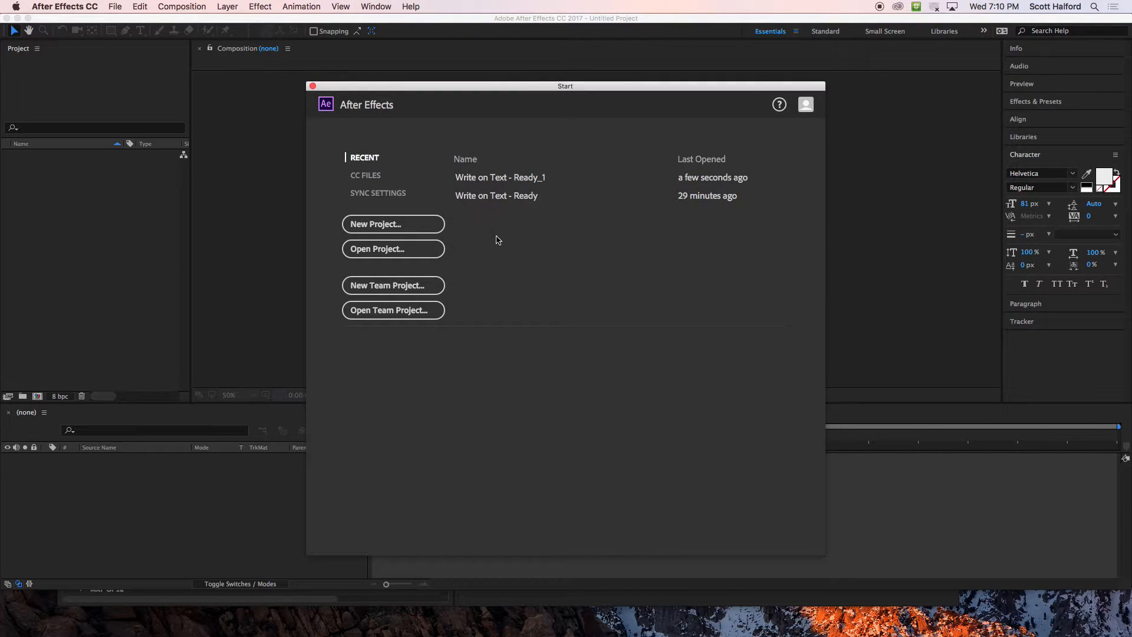
click(512, 180)
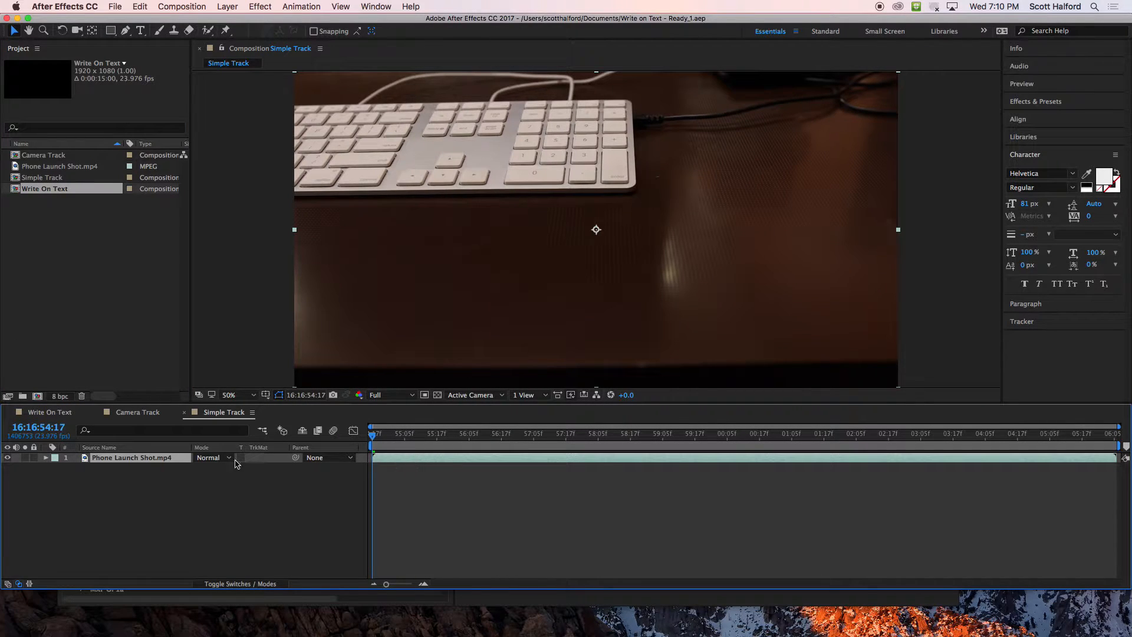
Analyze Tracker 1 forward on Simple Track's footage layer and scrub back through the tracked path to the first frame.
double_click(397, 458)
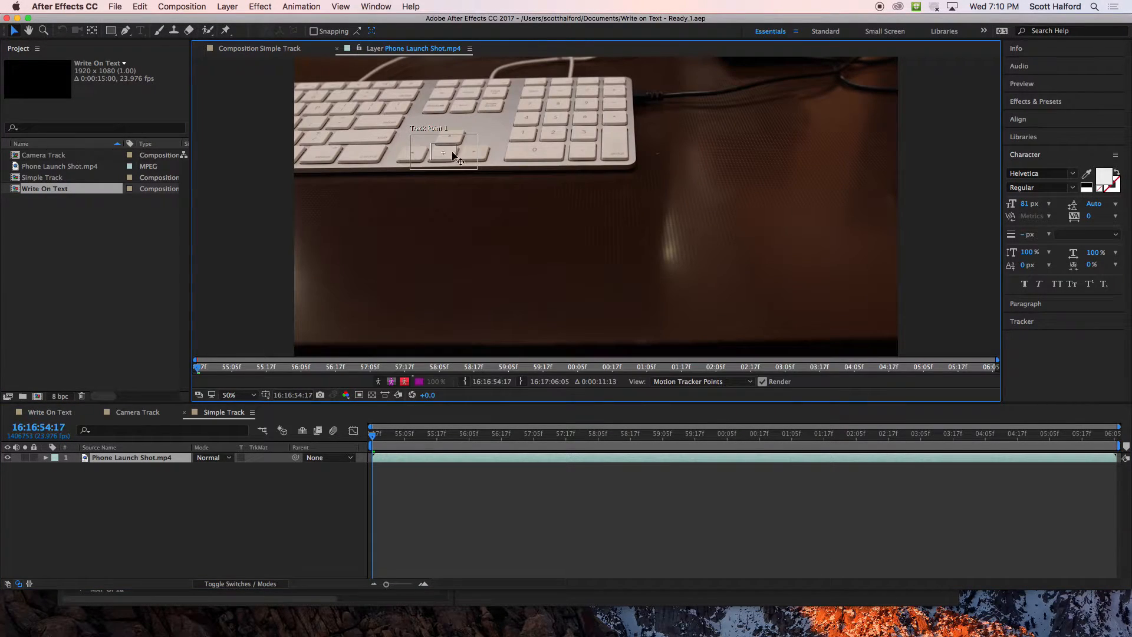
click(443, 152)
click(1040, 323)
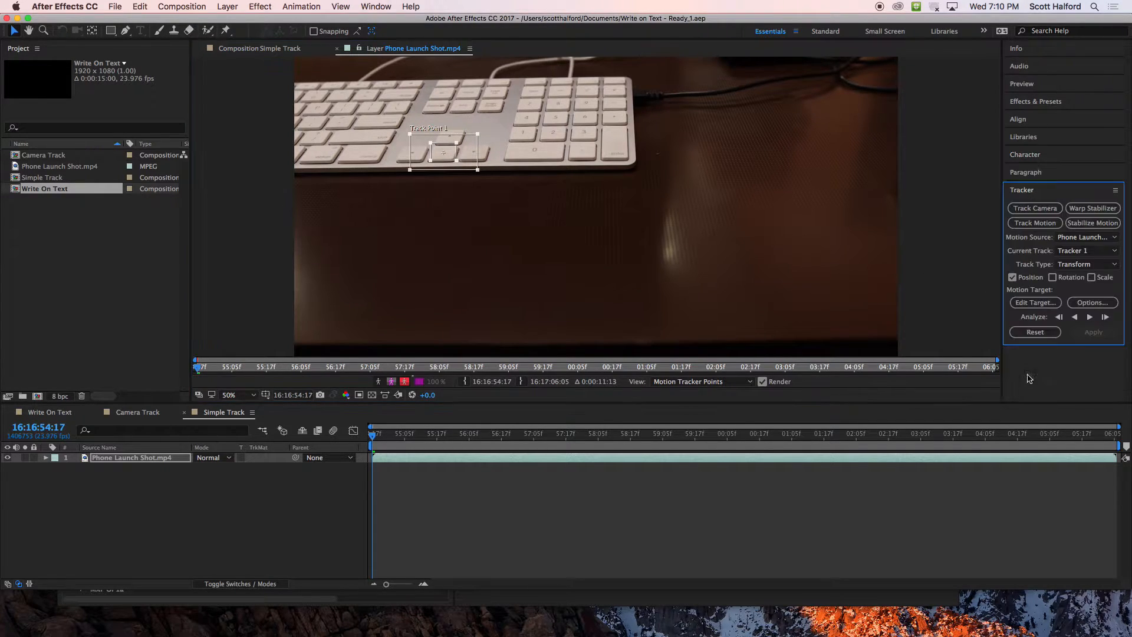
click(1090, 318)
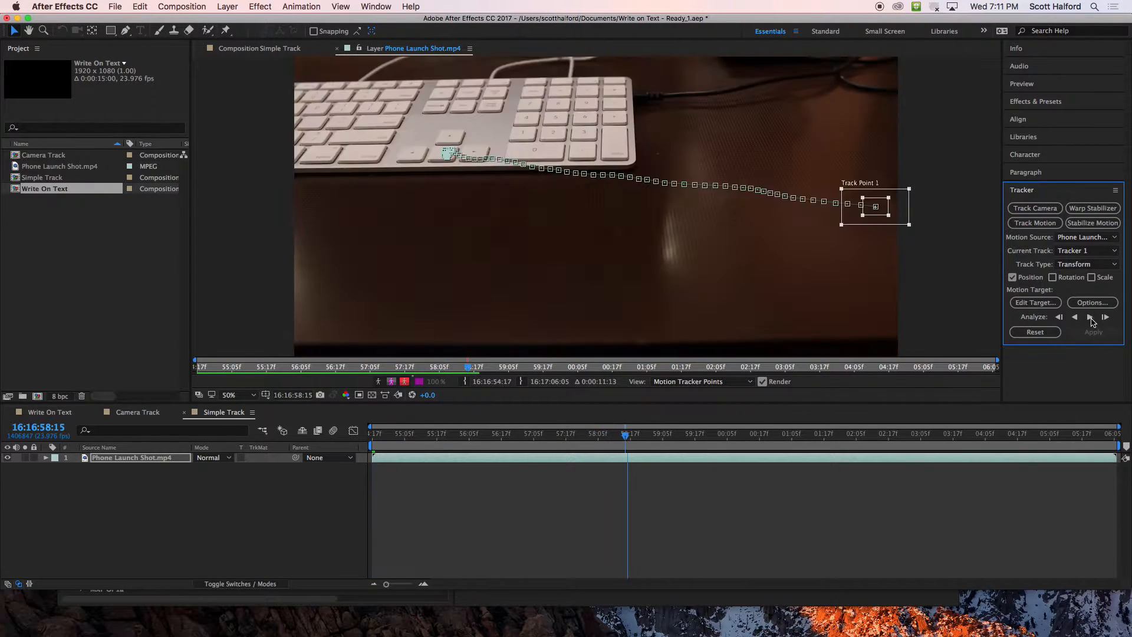
drag(629, 433, 540, 429)
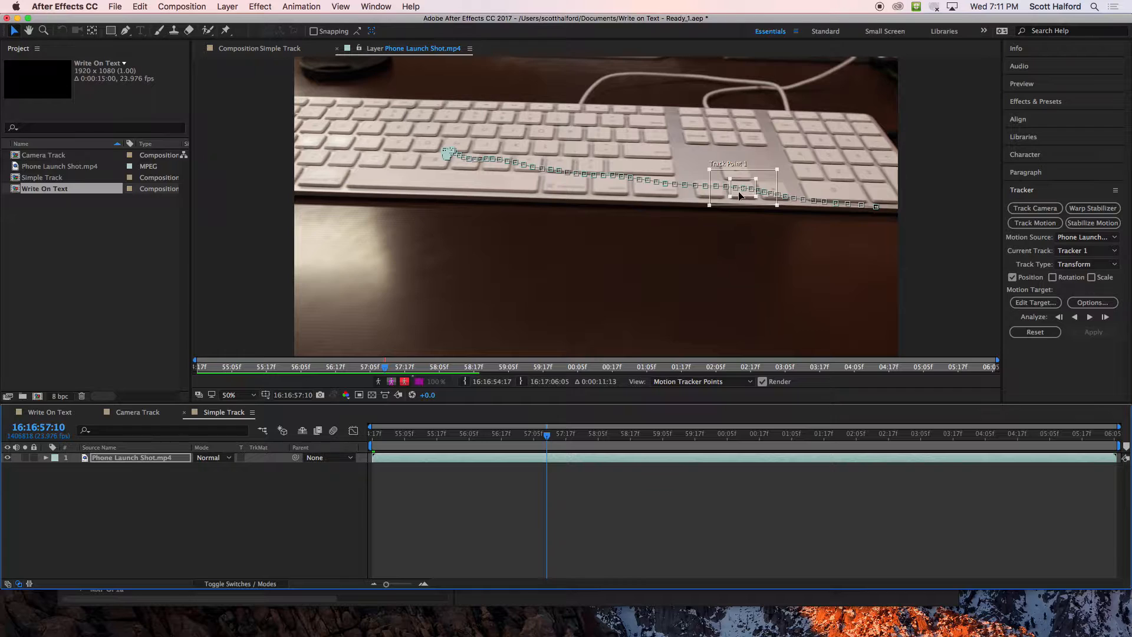
drag(387, 437, 340, 436)
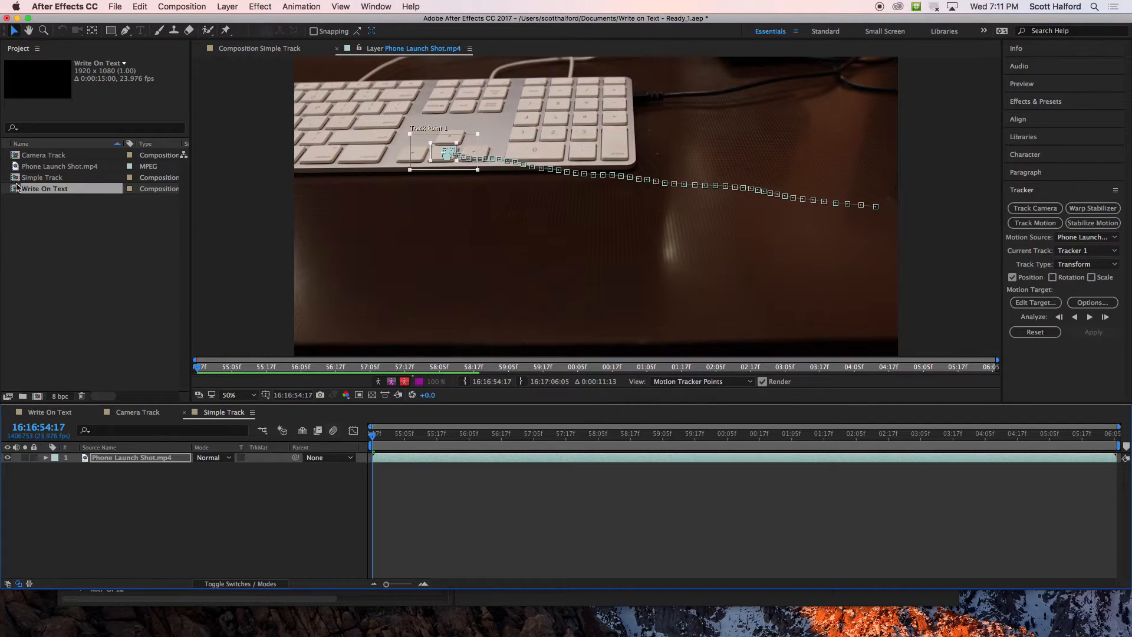
Add the Write On Text composition to Simple Track as a layer above the phone launch footage and return to the first frame.
click(29, 177)
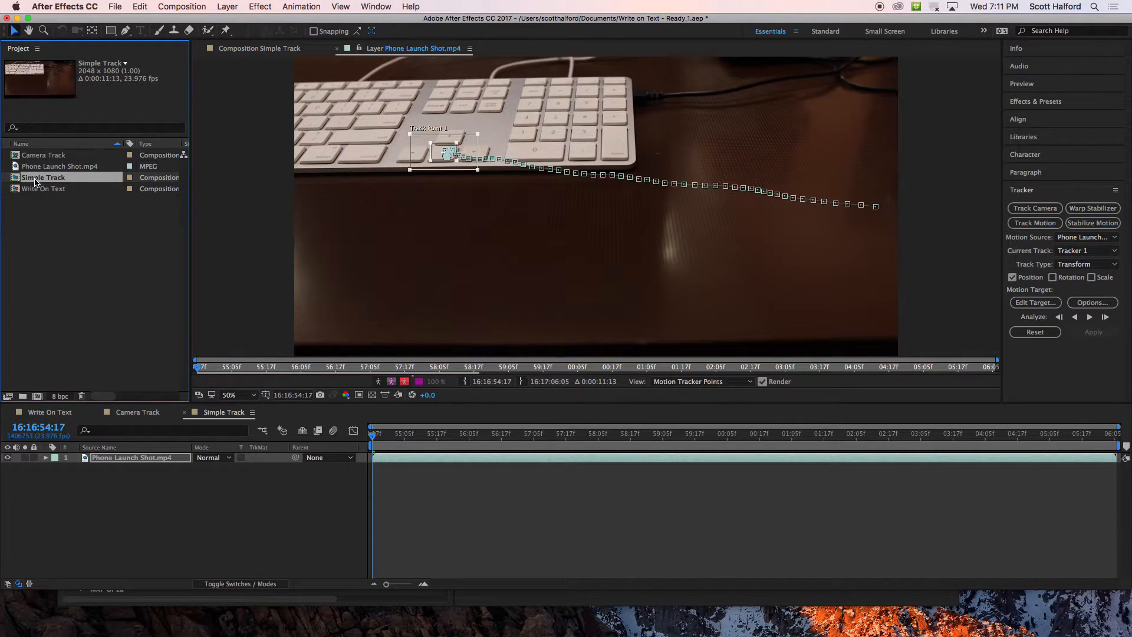
click(30, 191)
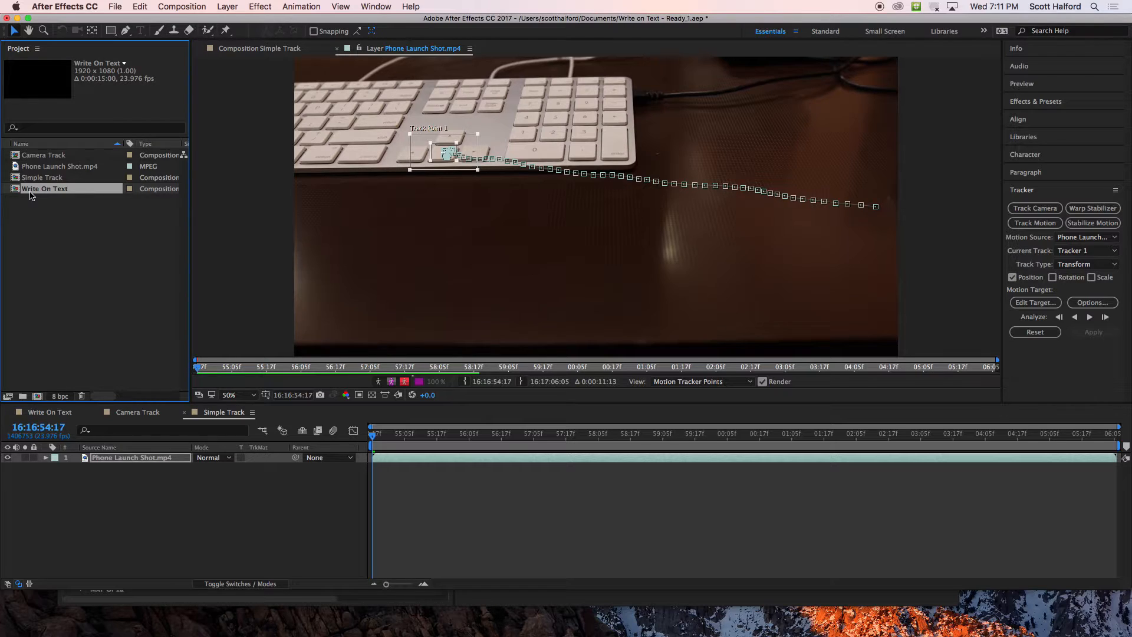
drag(33, 192, 103, 458)
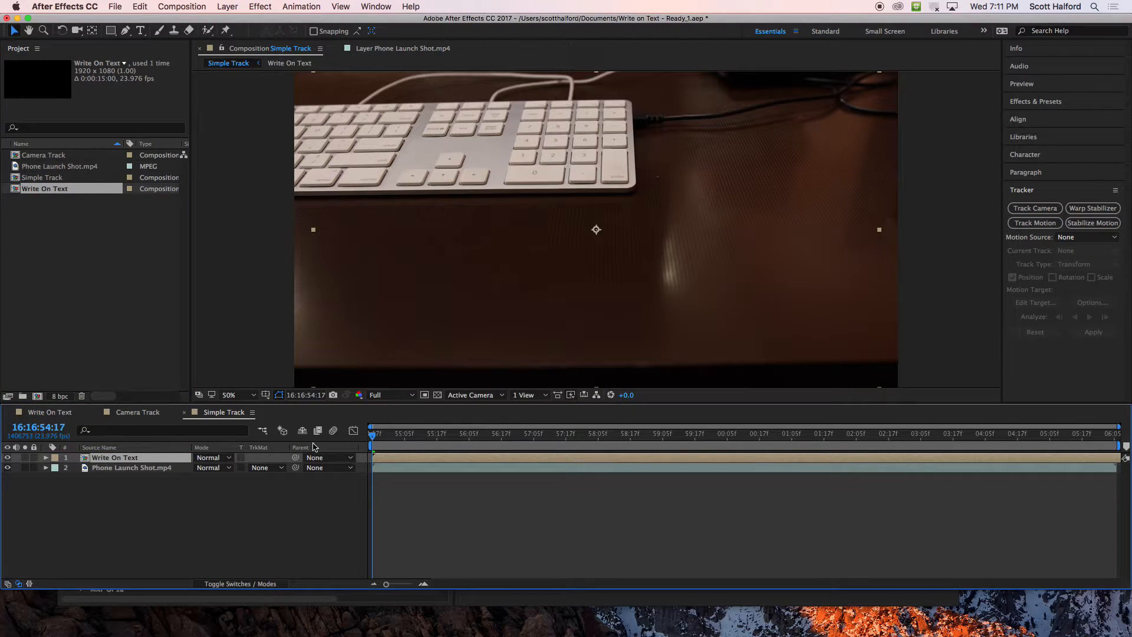
drag(399, 437, 373, 437)
Reopen the footage layer, set Write On Text as Tracker 1's motion target, and apply the track in X and Y.
double_click(388, 469)
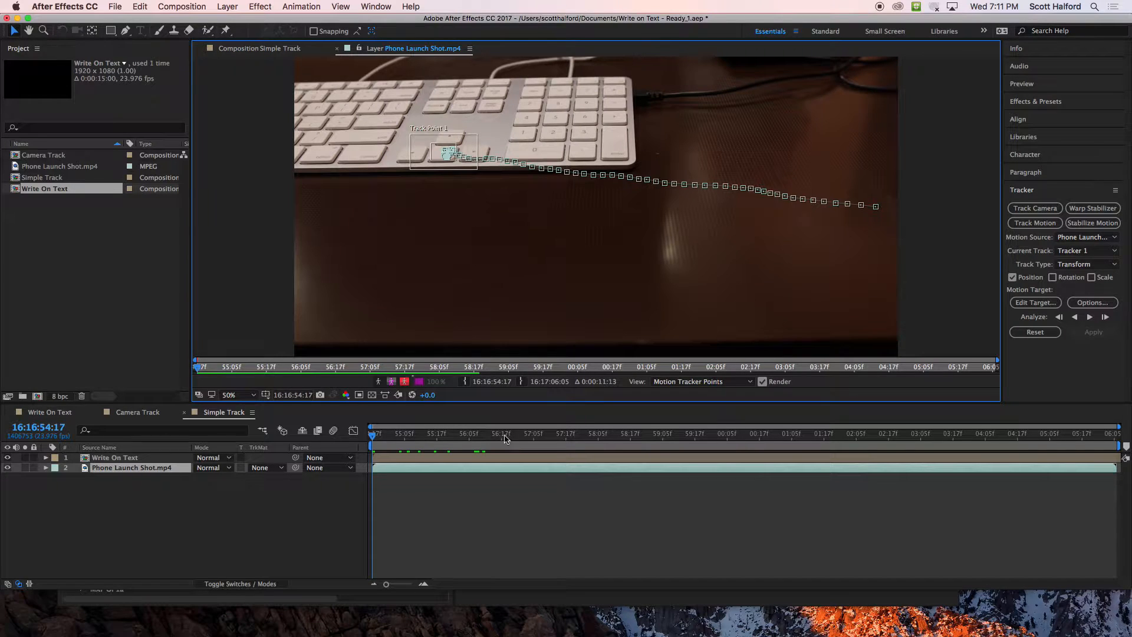
click(467, 146)
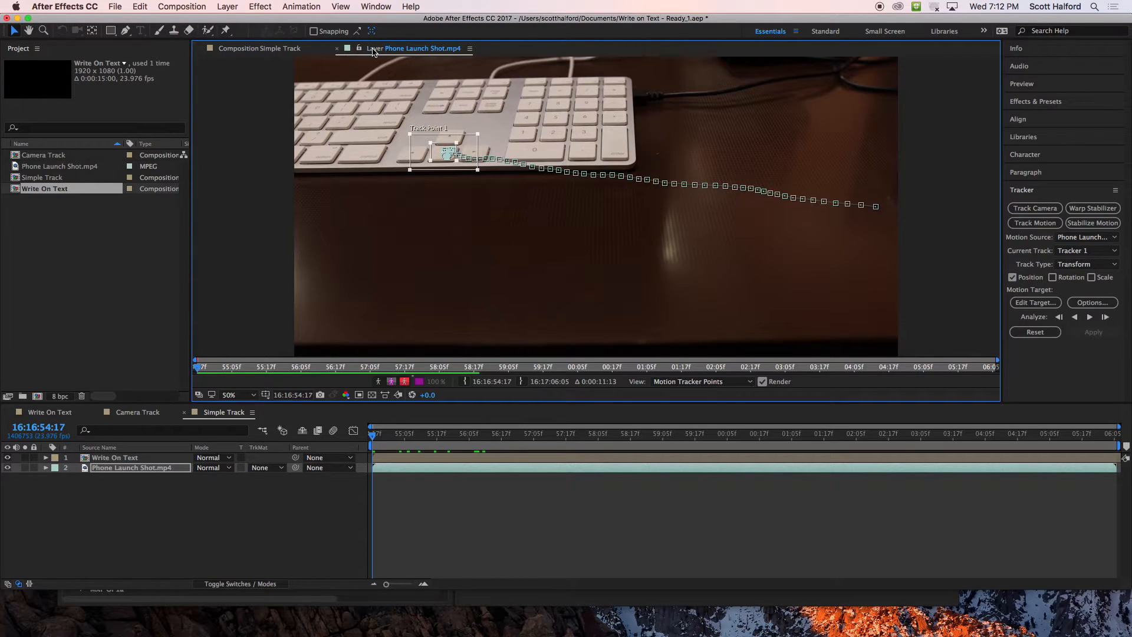
click(233, 49)
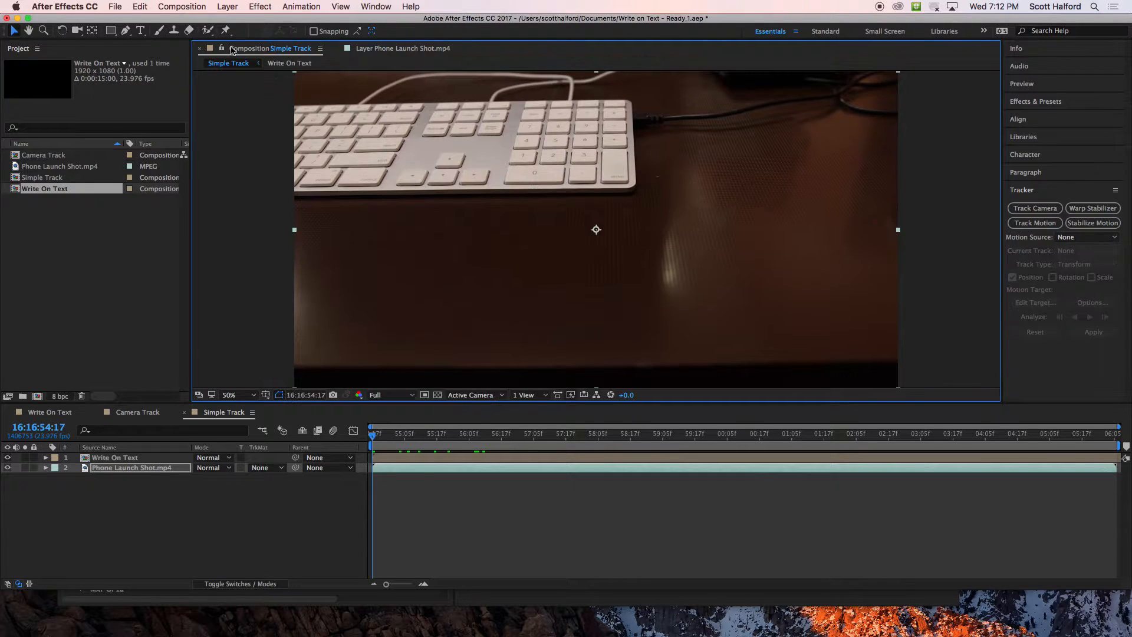
click(371, 52)
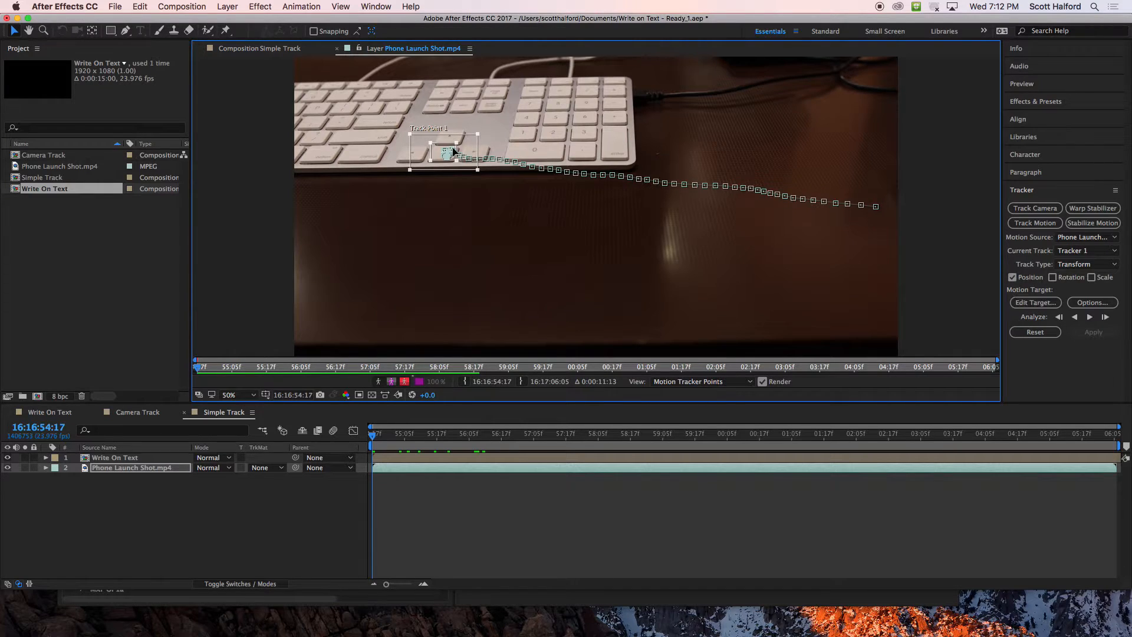
click(1035, 303)
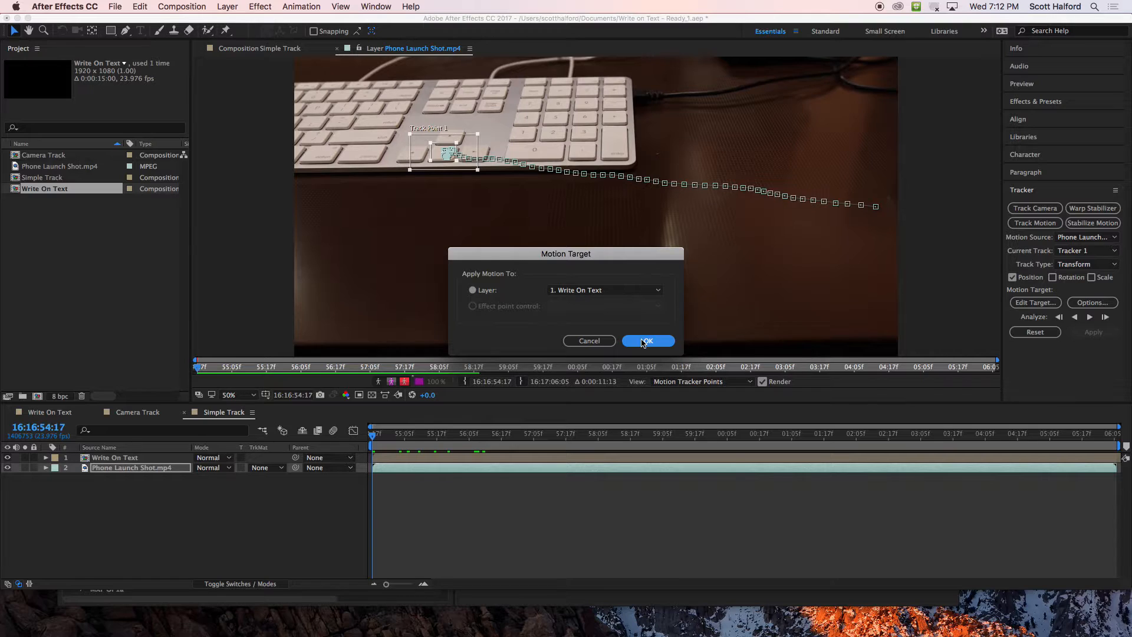
click(643, 342)
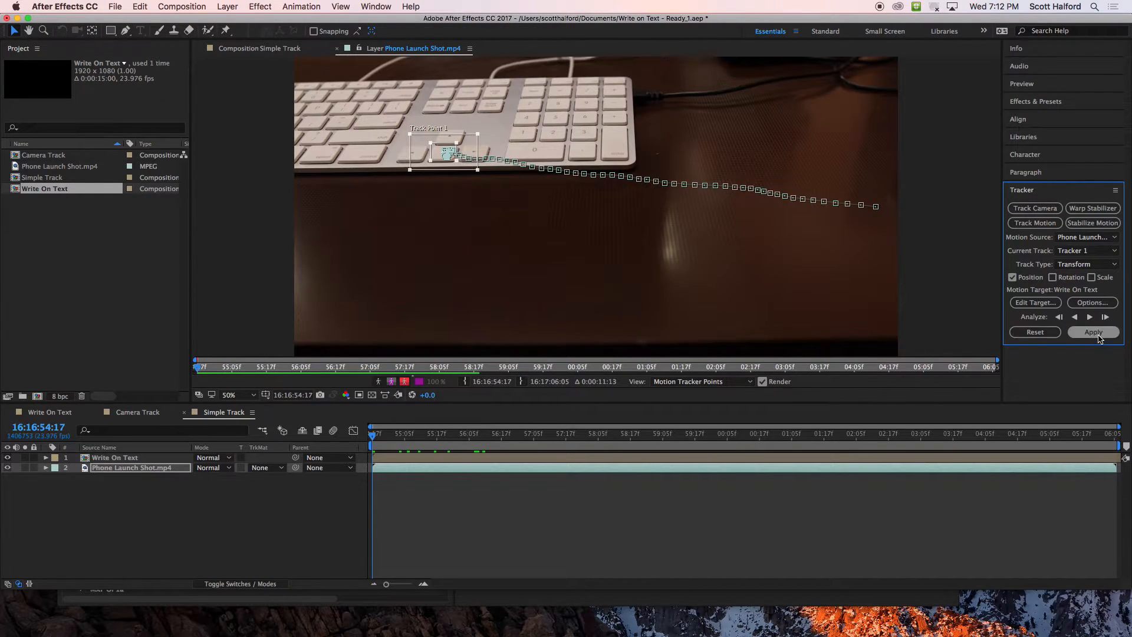
click(1093, 332)
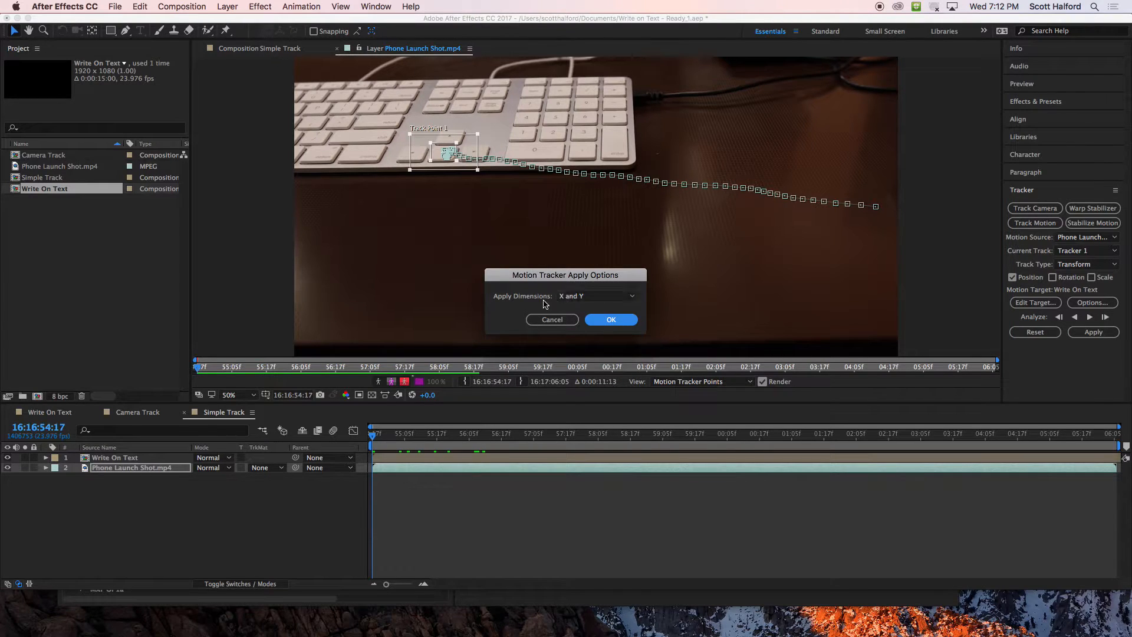
click(611, 319)
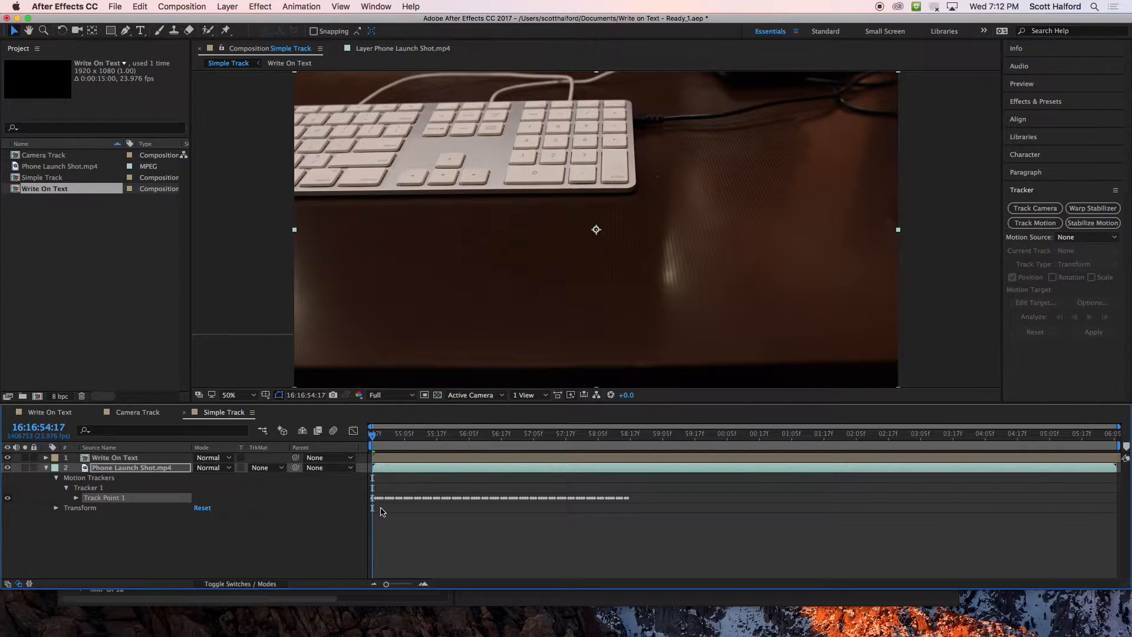
Reveal the Write On Text layer's Position keyframes and preview how the text follows the keyboard.
click(88, 535)
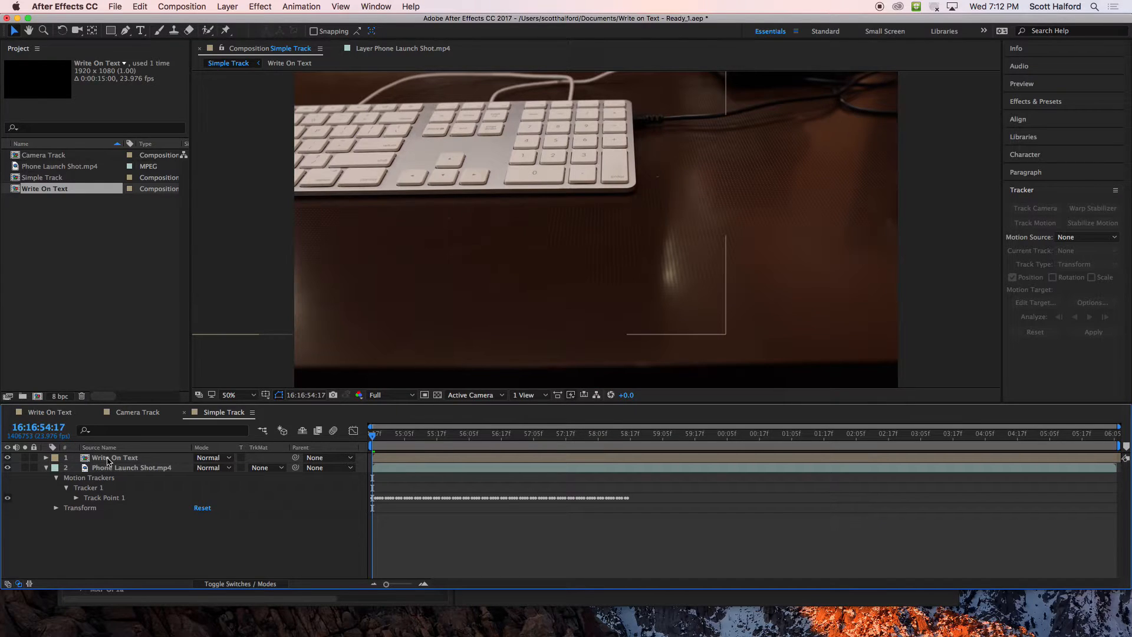
click(108, 459)
click(246, 49)
click(99, 460)
key(super+v)
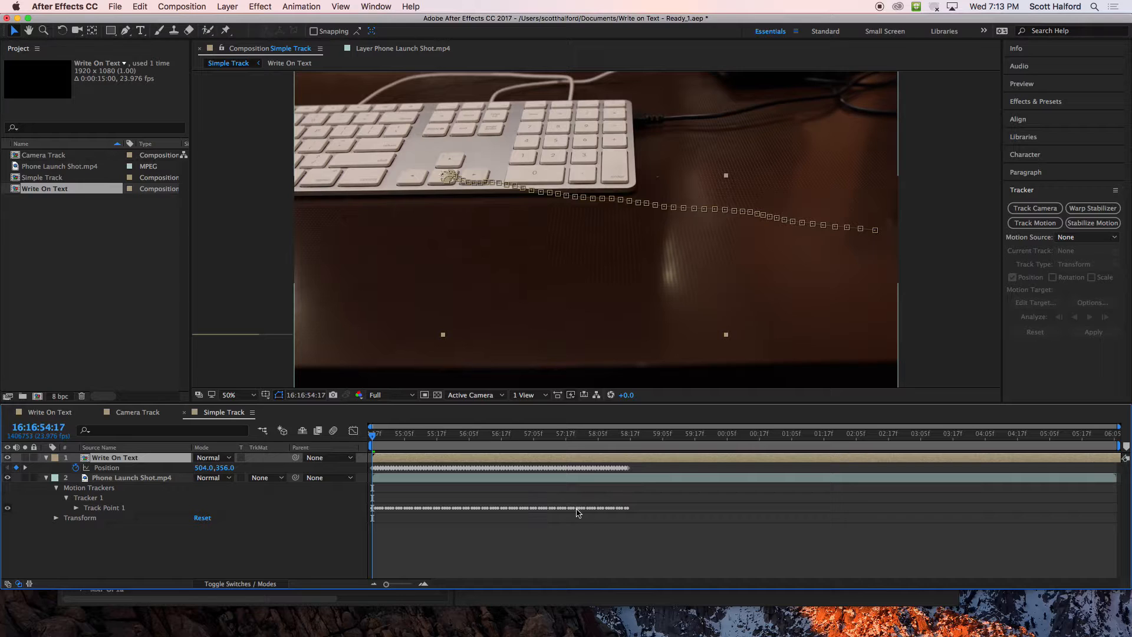
key(space)
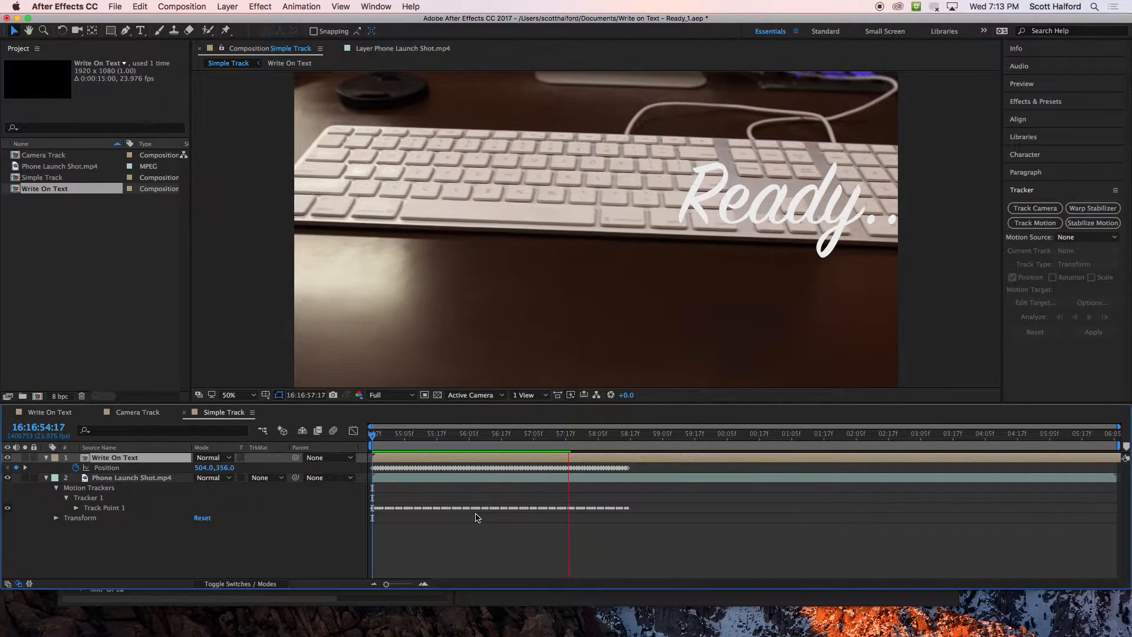
key(space)
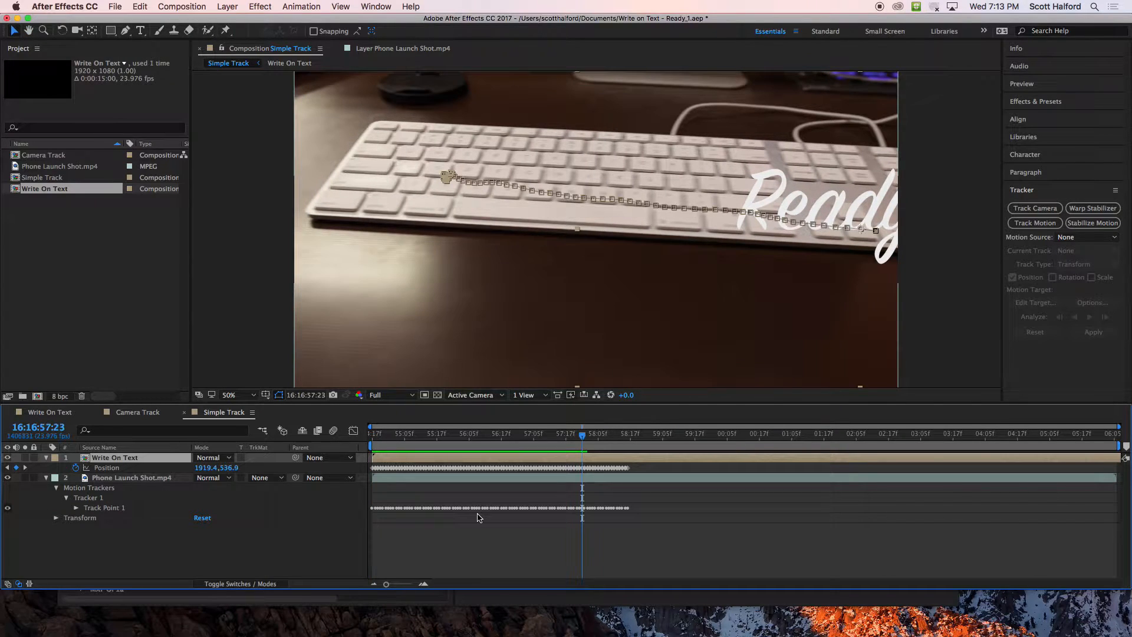
Delete the Write On Text layer's Position keyframes after 16:16:57:22.
mouse_move(583, 437)
mouse_down()
mouse_move(601, 437)
mouse_move(579, 438)
mouse_up()
drag(637, 466, 582, 480)
key(Delete)
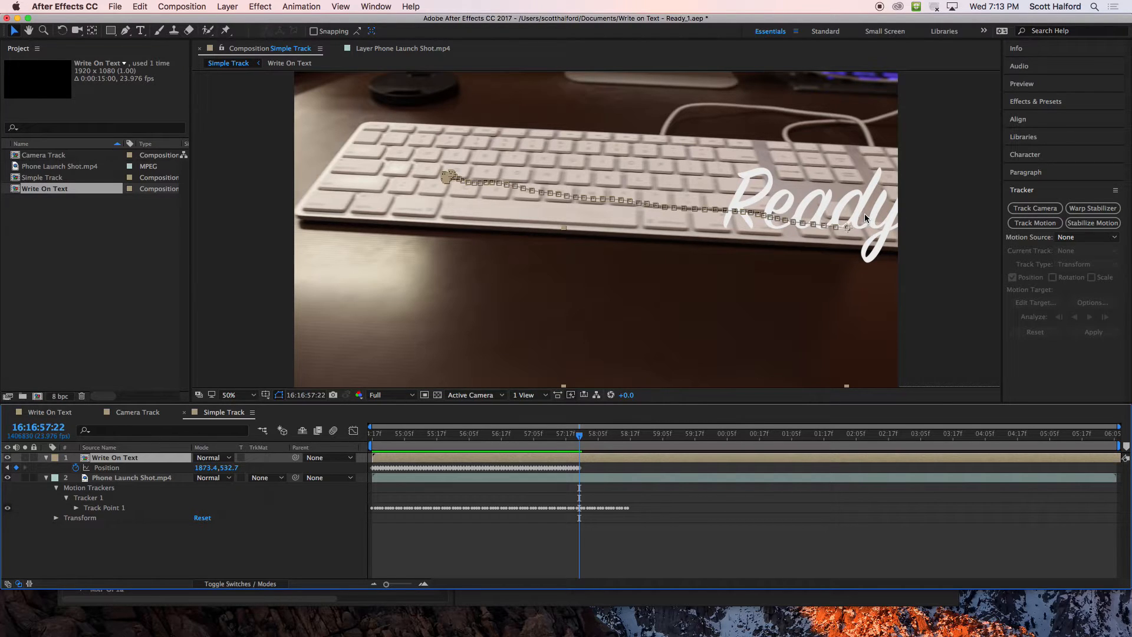
Preview the tracked text from mid-shot and again from the first frame.
drag(510, 433, 454, 444)
key(space)
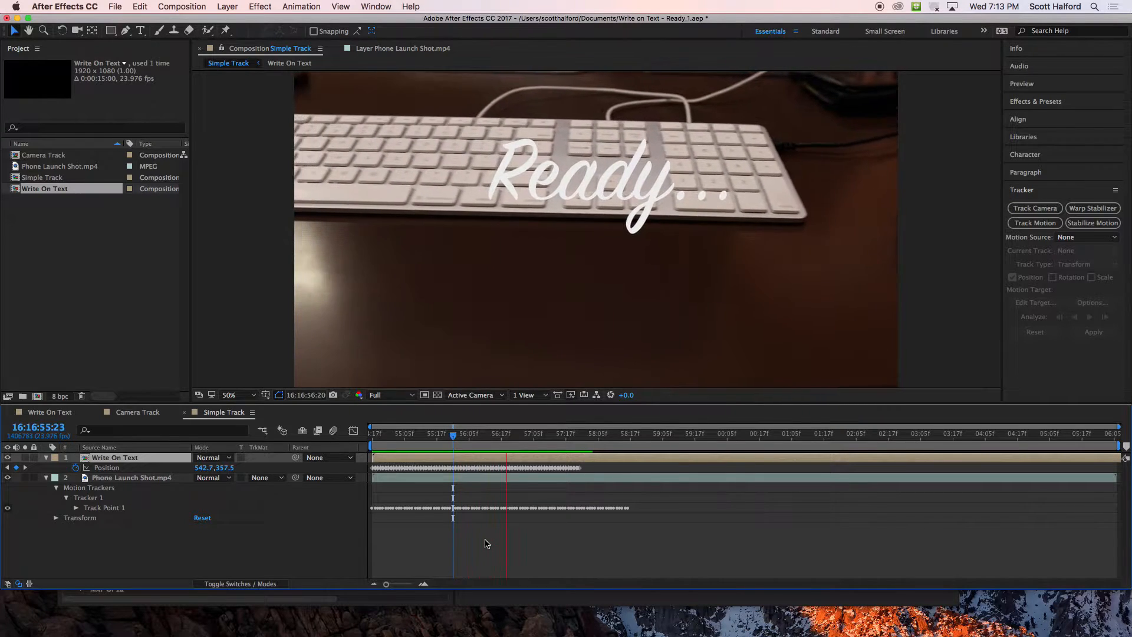
key(space)
drag(470, 437, 372, 437)
key(space)
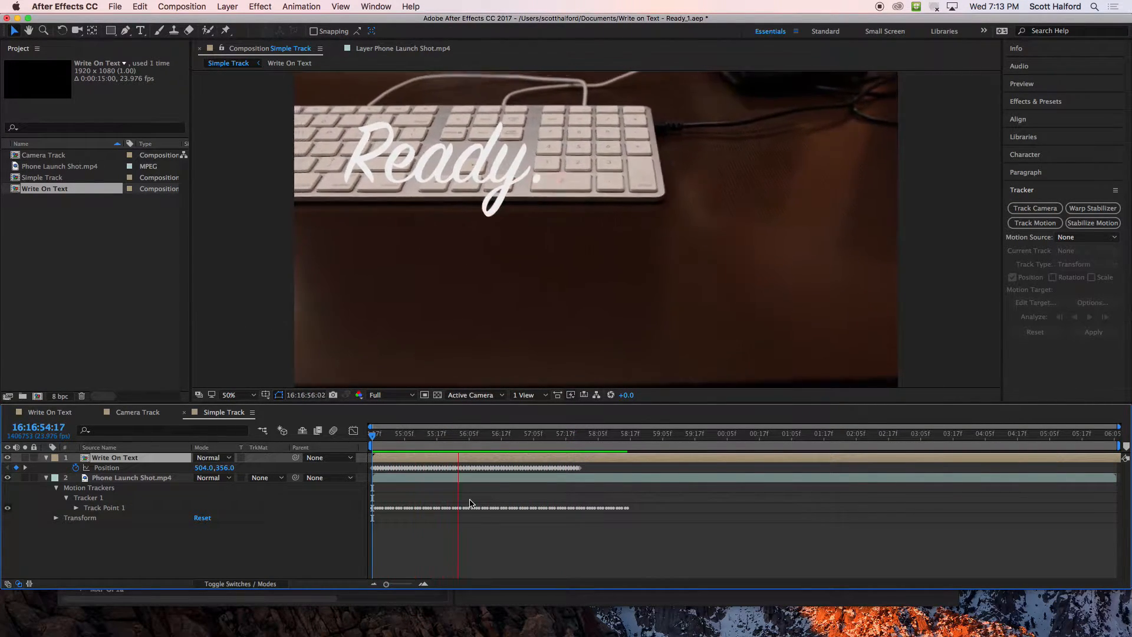
key(space)
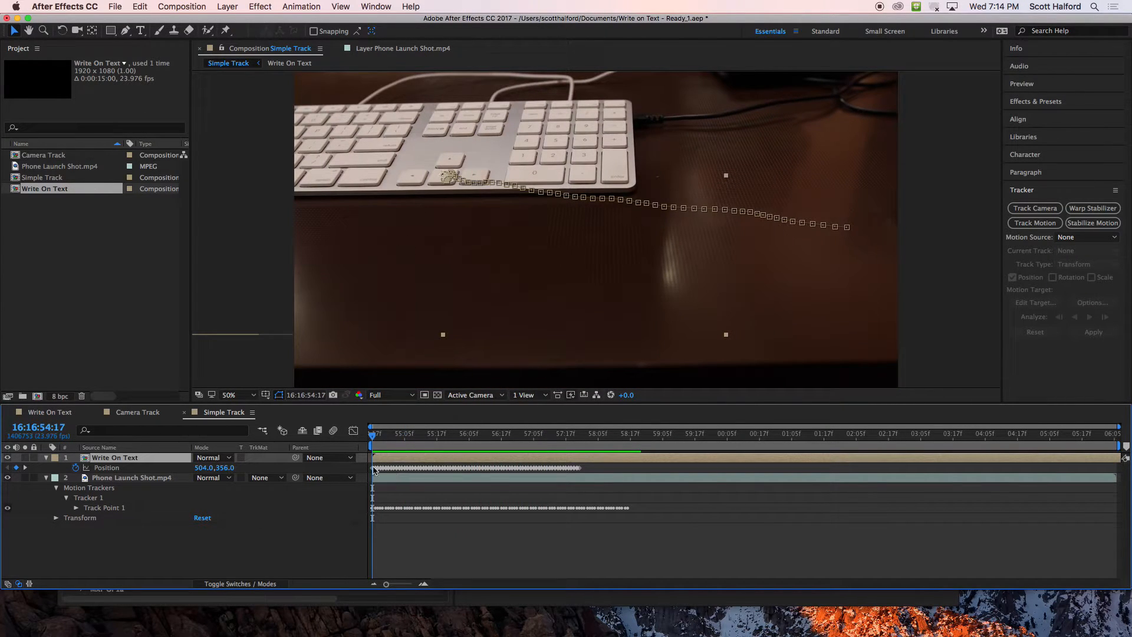
Remove all Position keyframes from the Write On Text layer and delete the footage layer's motion trackers.
click(75, 468)
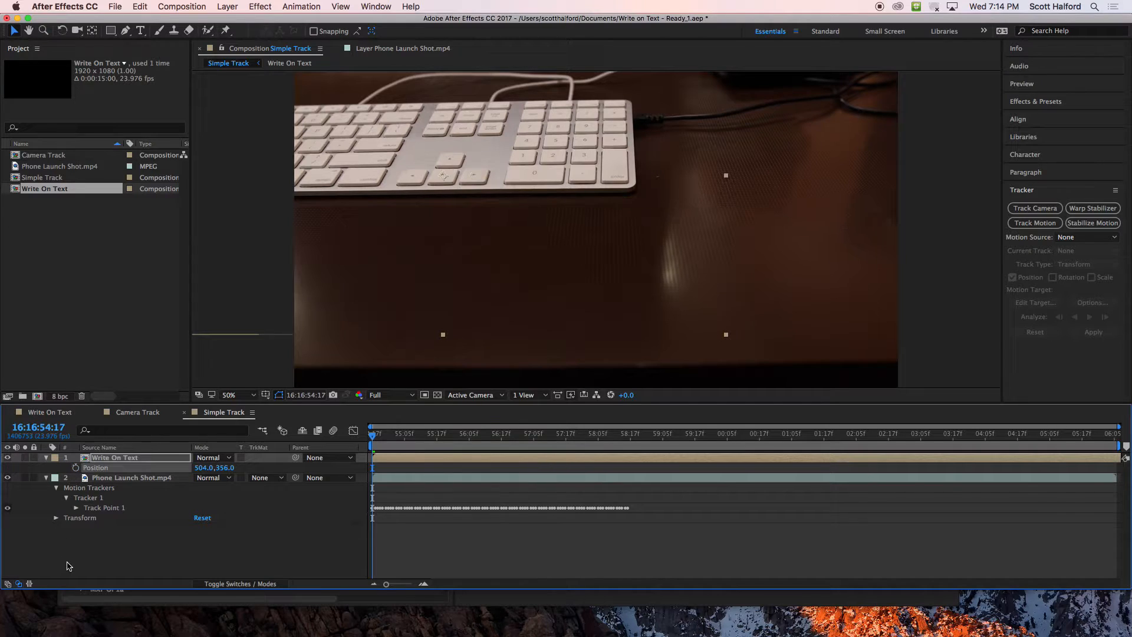
click(86, 499)
key(Delete)
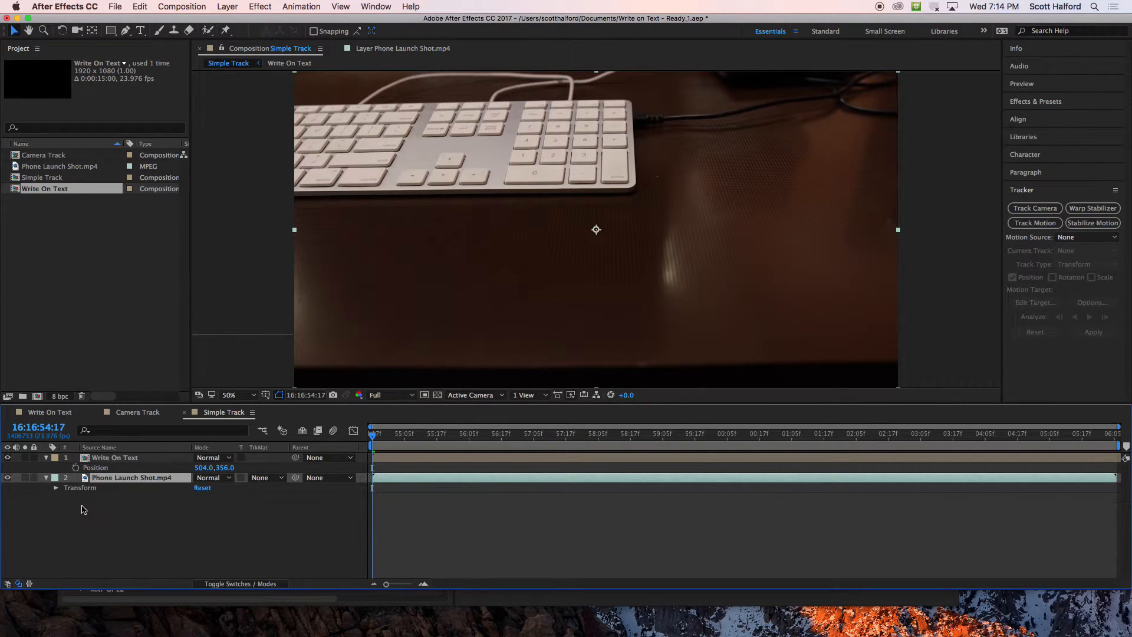
click(99, 515)
Open the footage layer at 16:16:57:16 and add a motion tracker with Position and Rotation enabled.
click(104, 478)
double_click(410, 481)
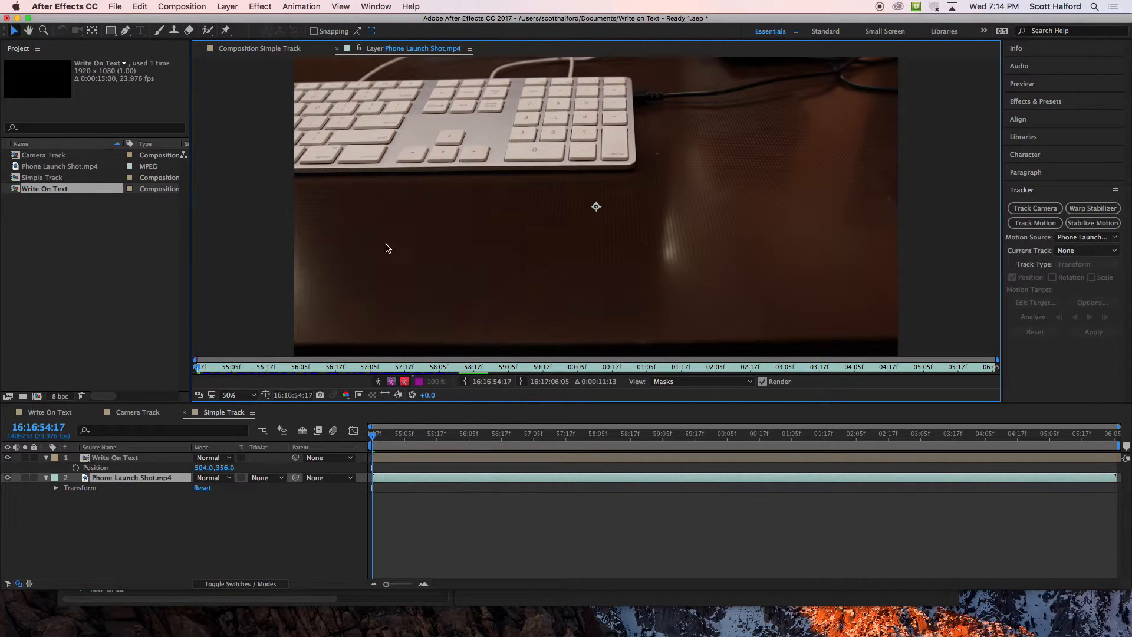
drag(401, 436, 564, 444)
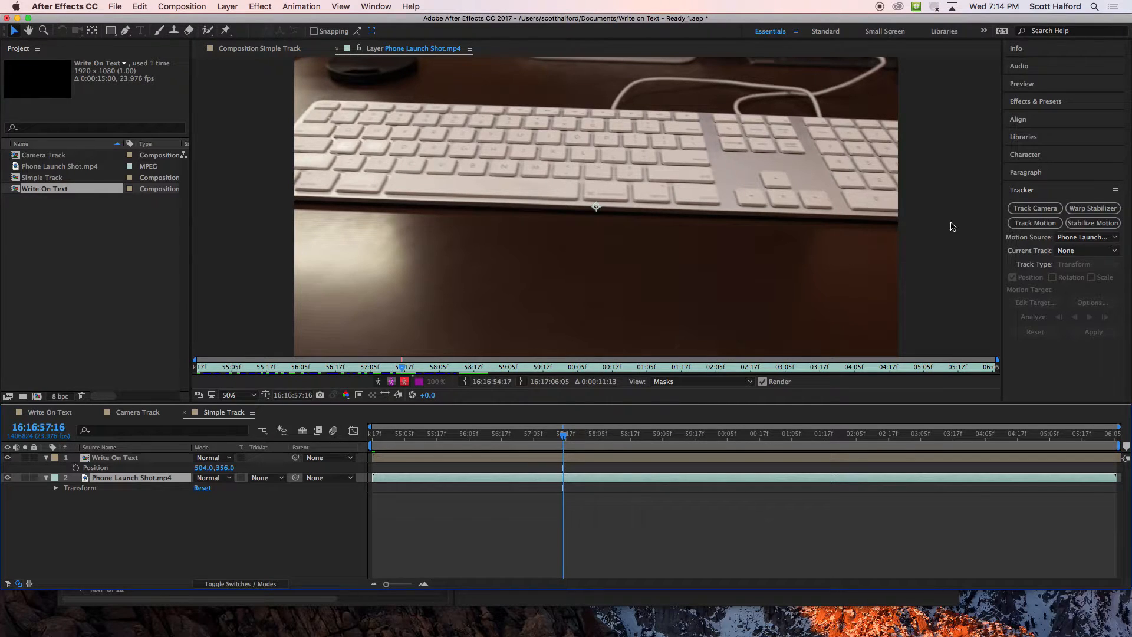
click(1026, 224)
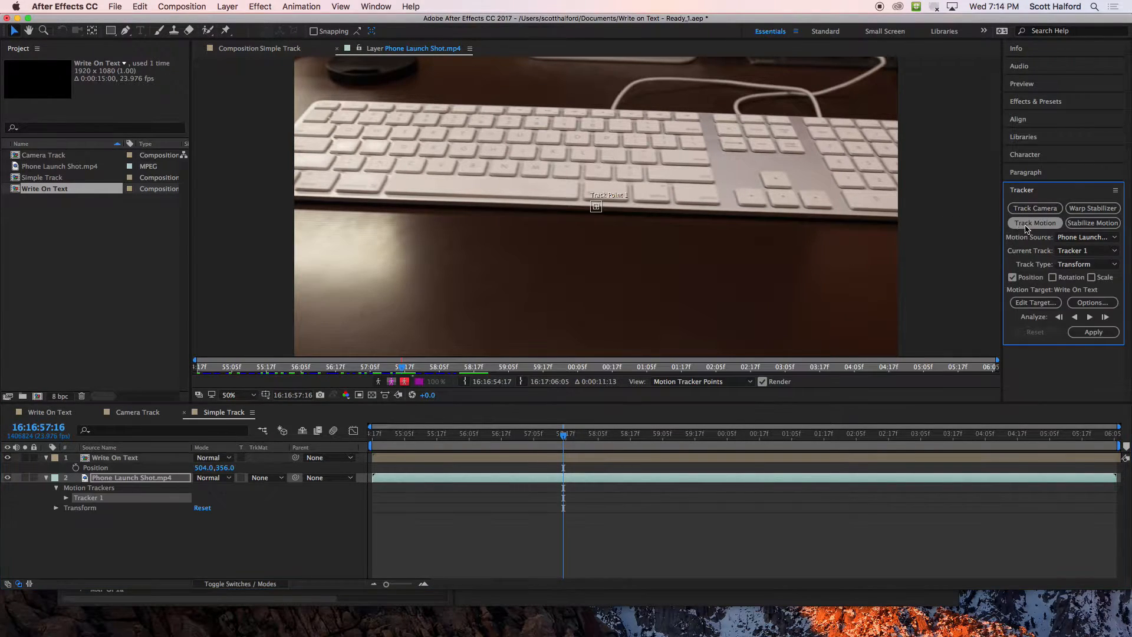
click(1052, 278)
Place Track Point 1 on an upper-row key and Track Point 2 on the navigation keys beside it, and adjust both search regions.
drag(614, 214, 728, 130)
drag(598, 208, 620, 125)
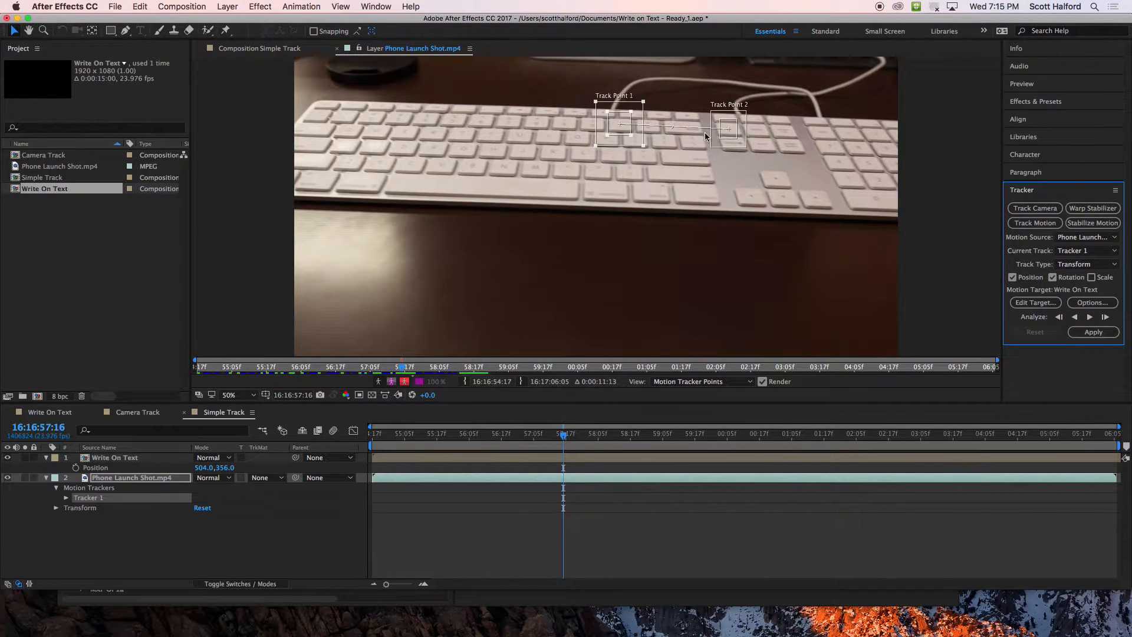
drag(629, 135, 648, 140)
click(737, 147)
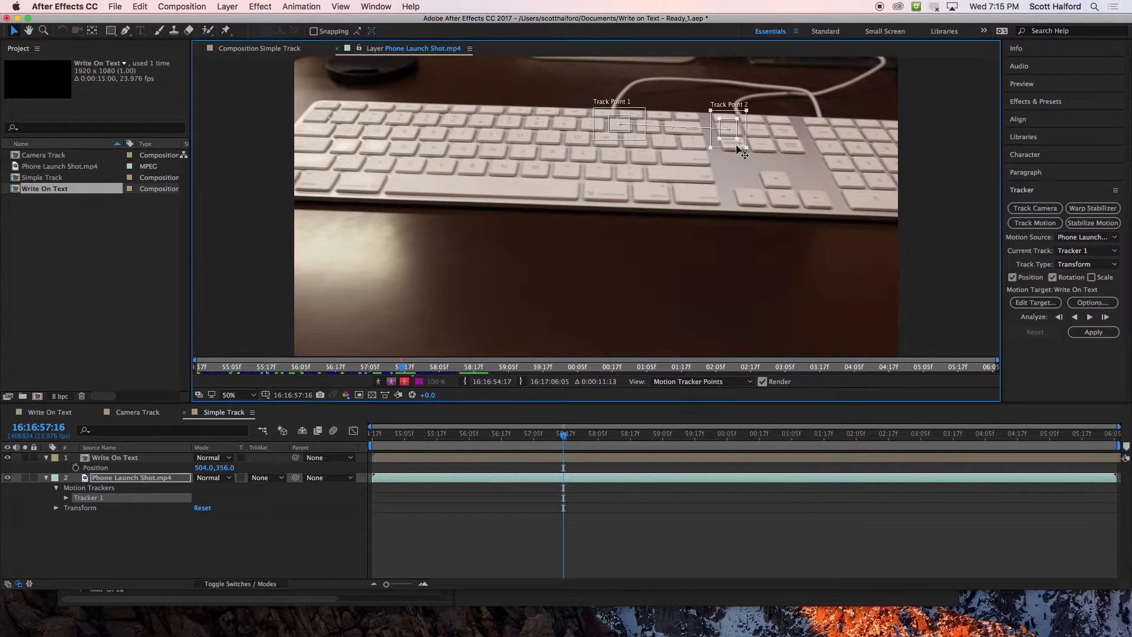
drag(747, 151, 737, 121)
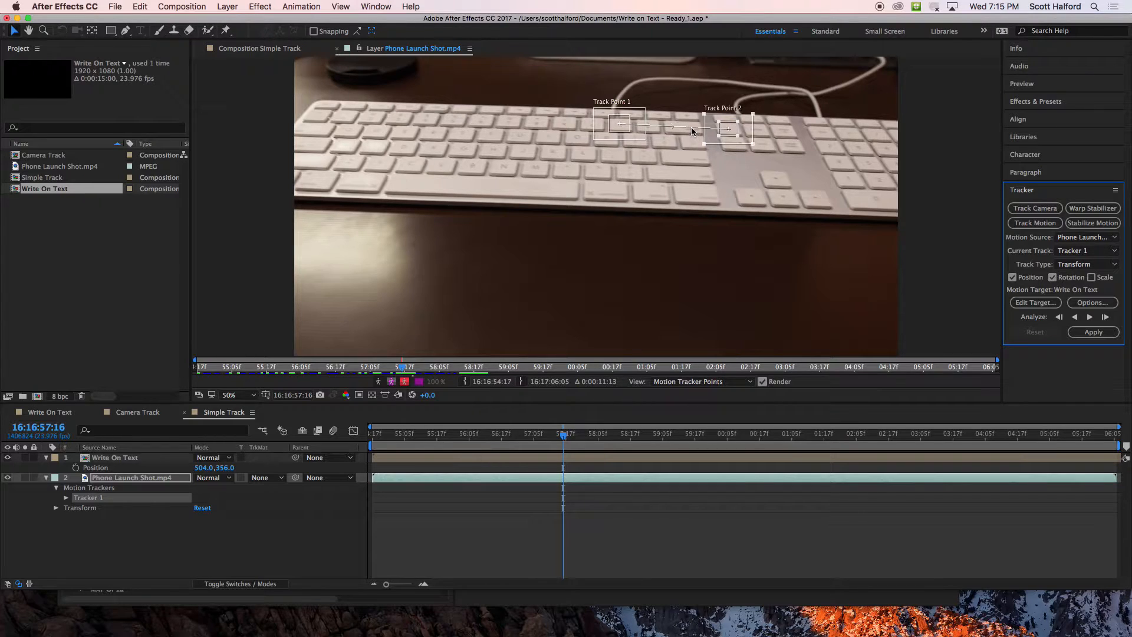
Analyze Tracker 1 forward to 16:16:58:05, return to 16:16:57:16, and analyze backward to the first frame.
click(1089, 318)
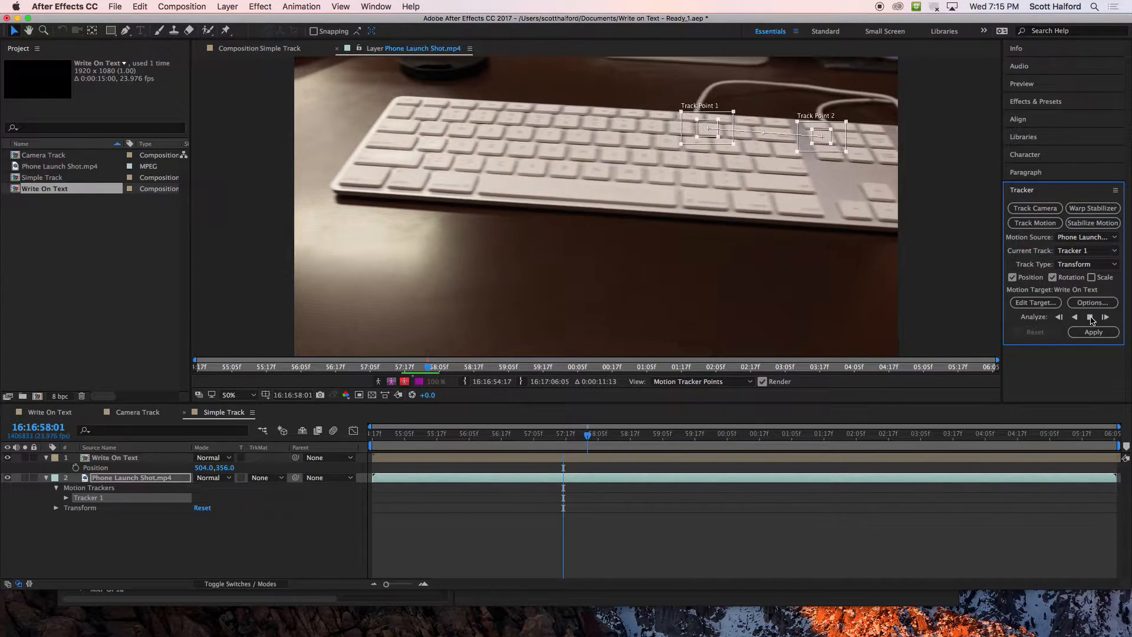
click(1090, 317)
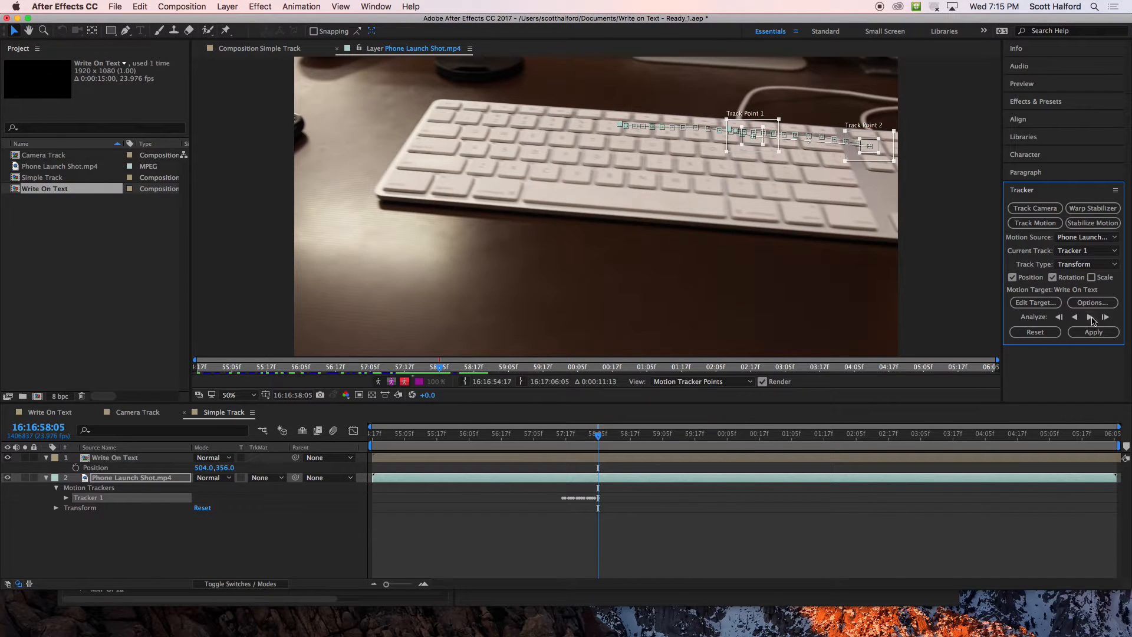
click(563, 435)
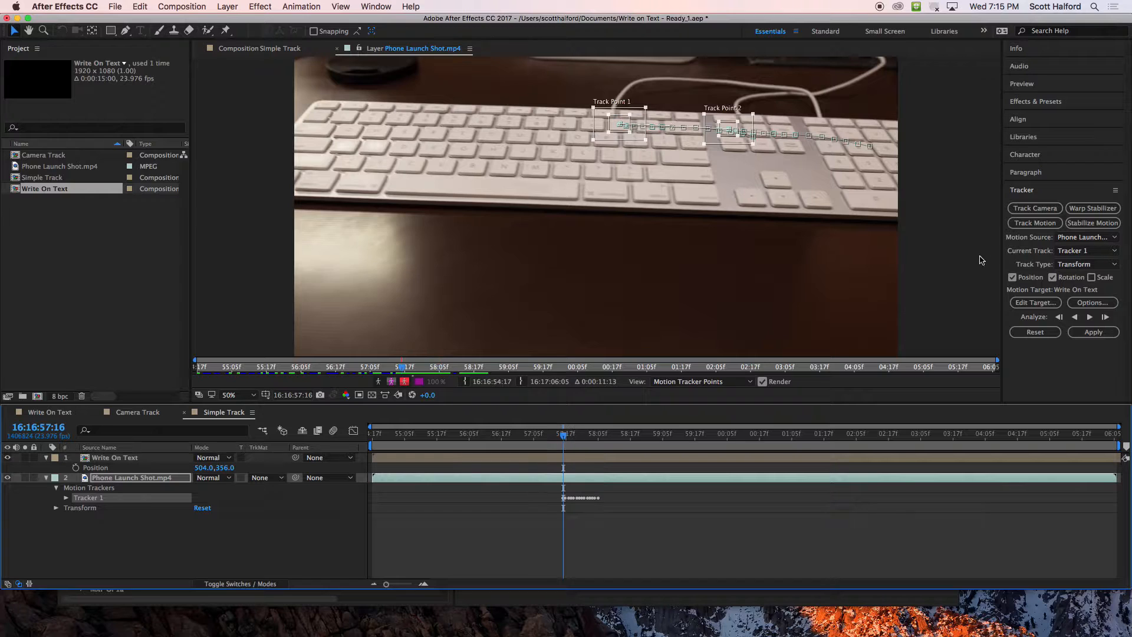
click(1075, 318)
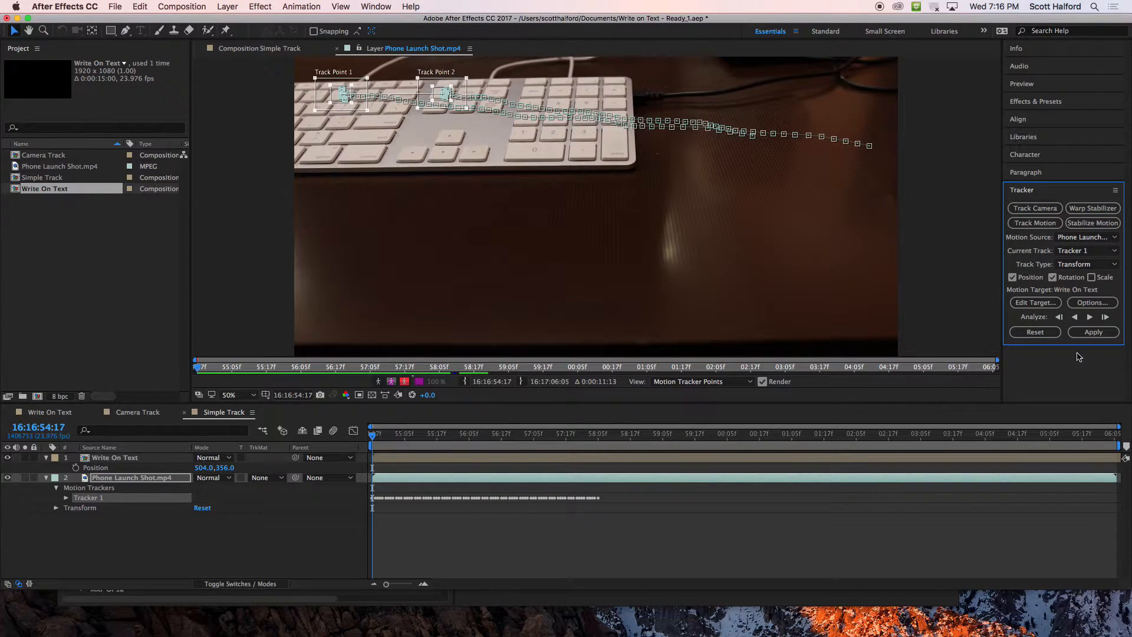
Set Write On Text as the motion target, apply the two-point track, and reveal its Position and Rotation keyframes.
click(1033, 303)
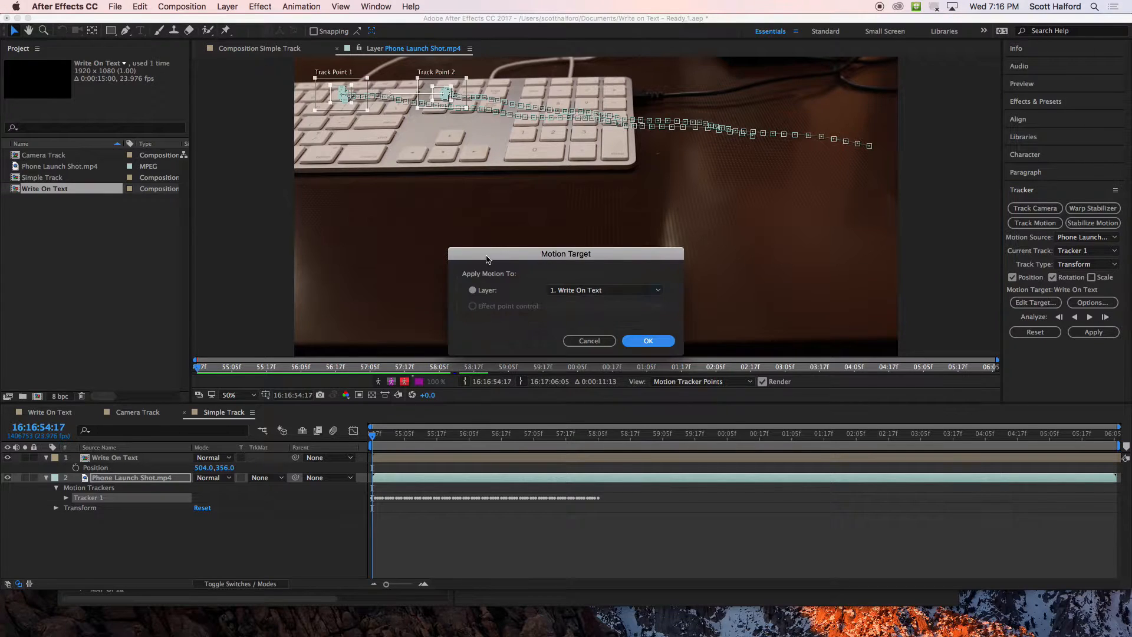
click(647, 340)
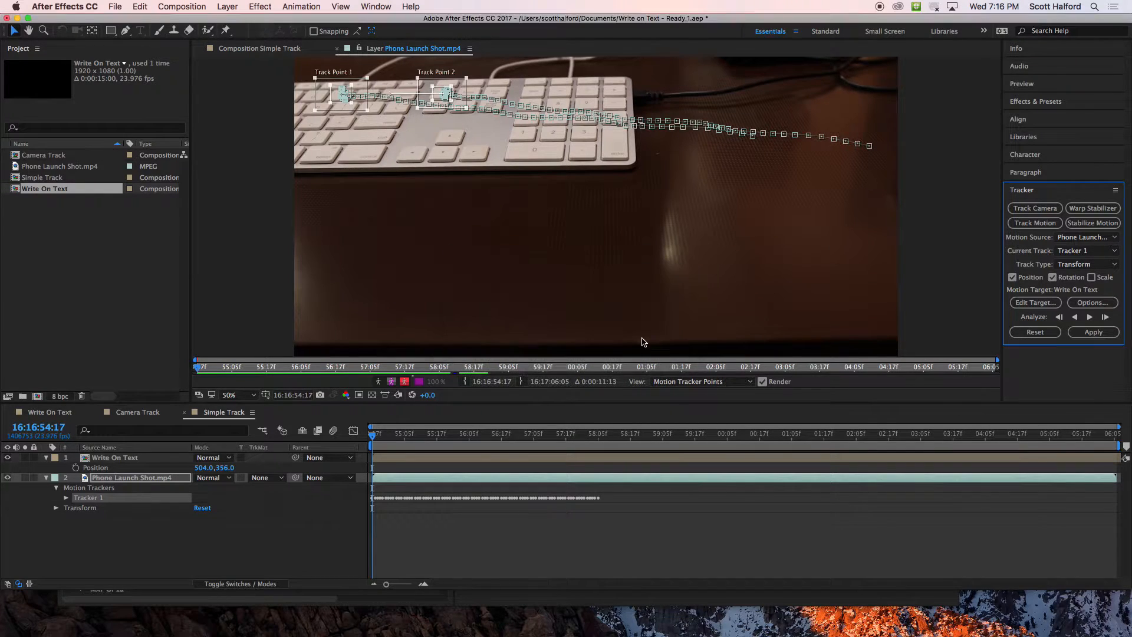
click(1091, 333)
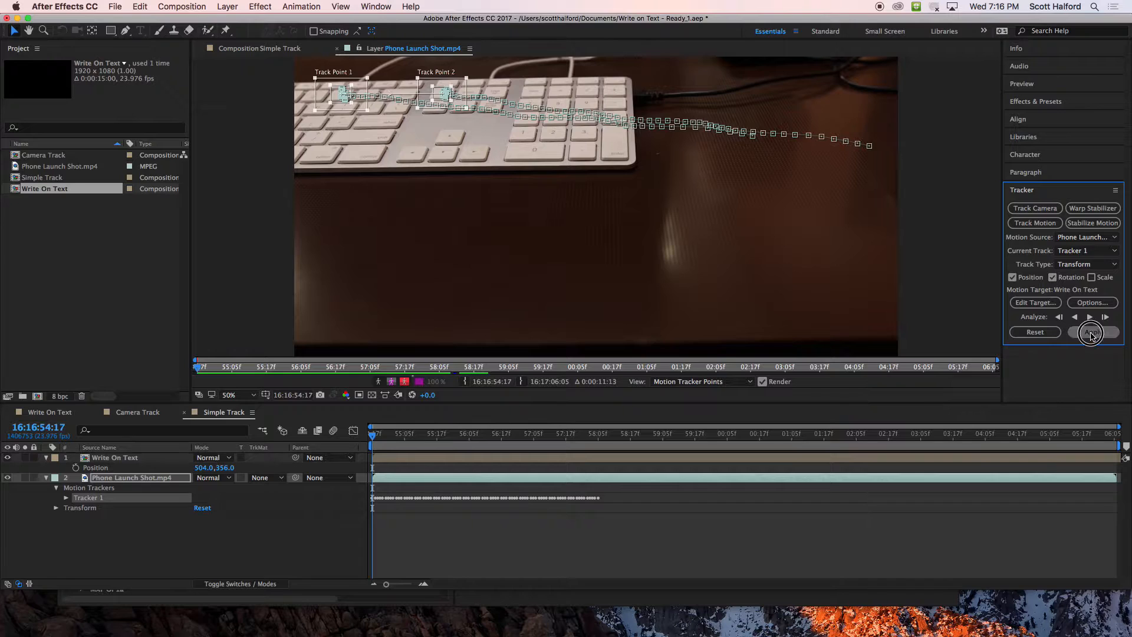
click(598, 321)
scroll(408, 496, up, 1)
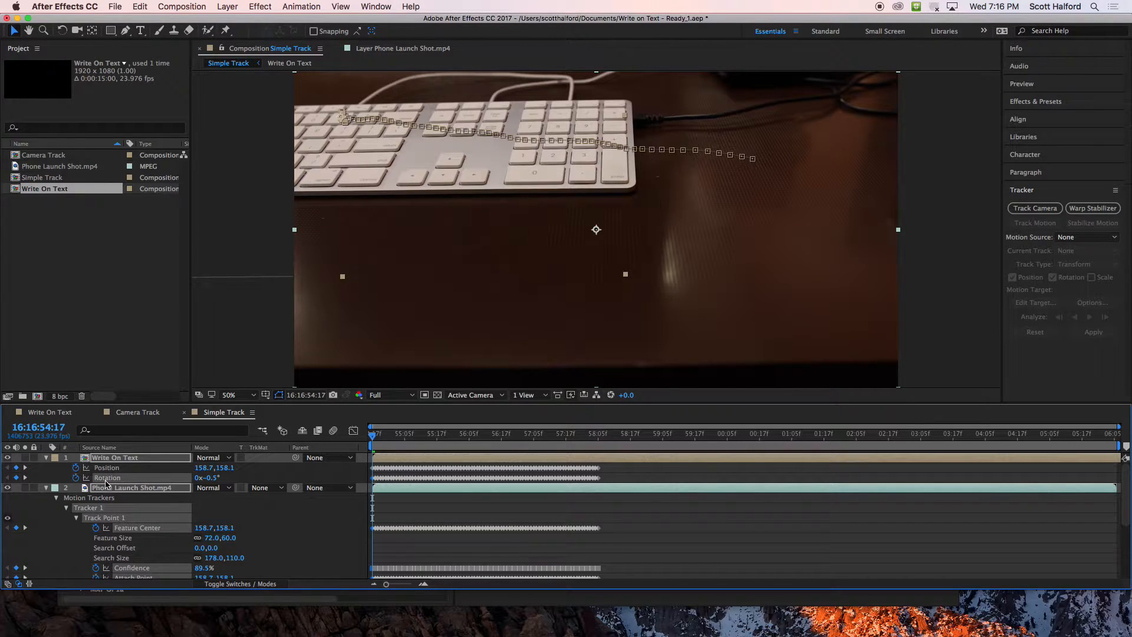
Preview the tracked Write On Text animation from the first frame, and check the text alignment at 16:16:58:05 and 16:16:56:12.
click(437, 435)
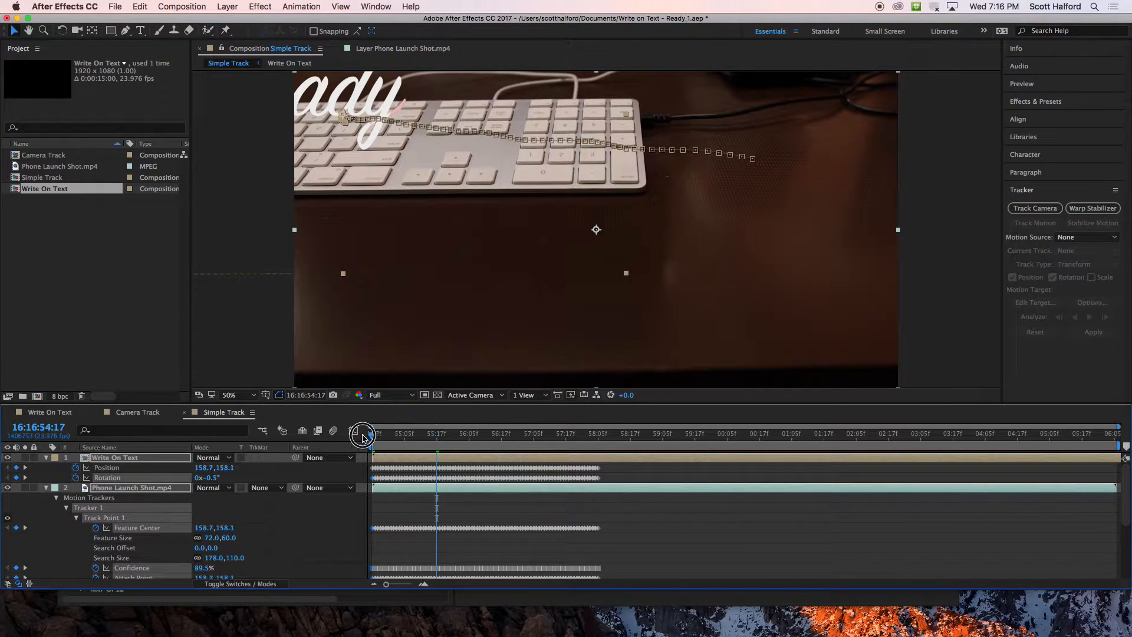
click(371, 435)
key(space)
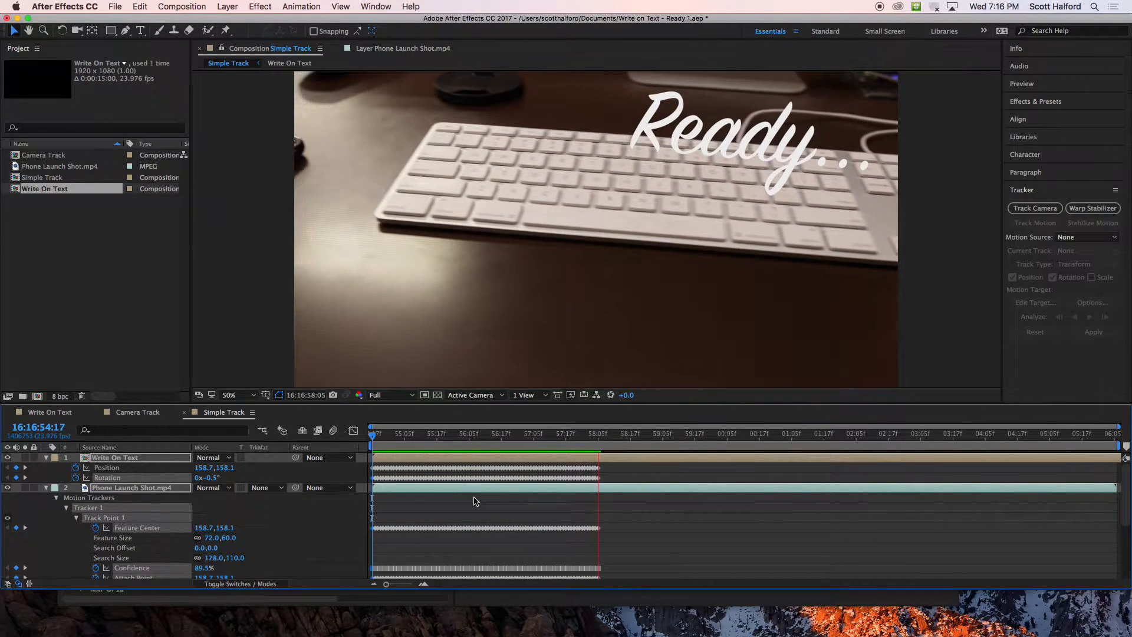
key(space)
key(space)
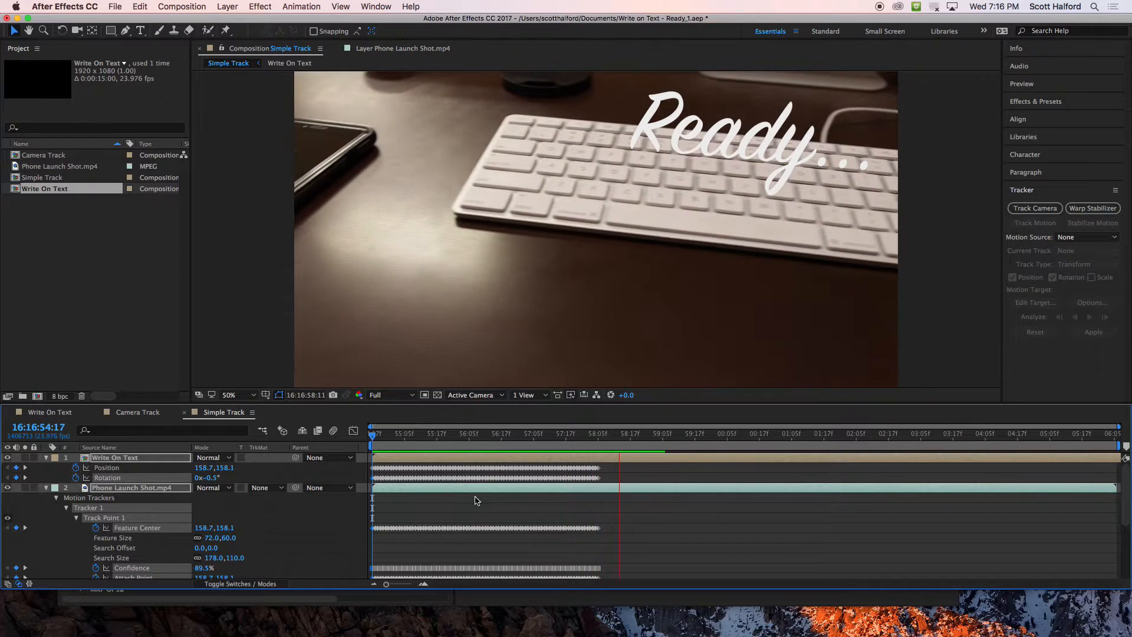
drag(534, 433, 597, 442)
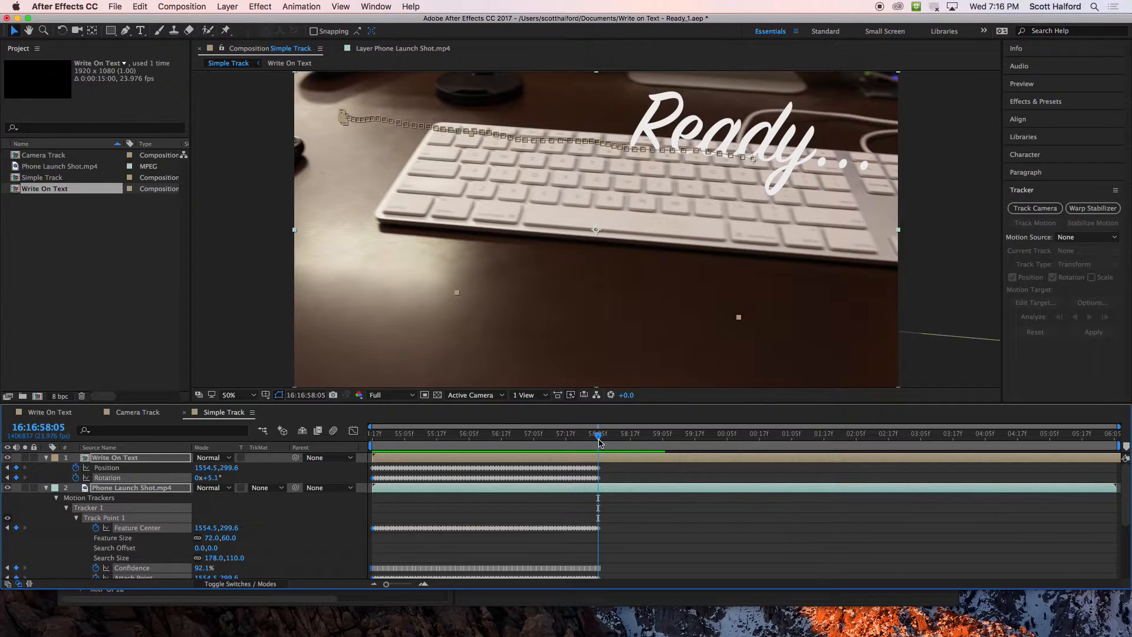
click(488, 437)
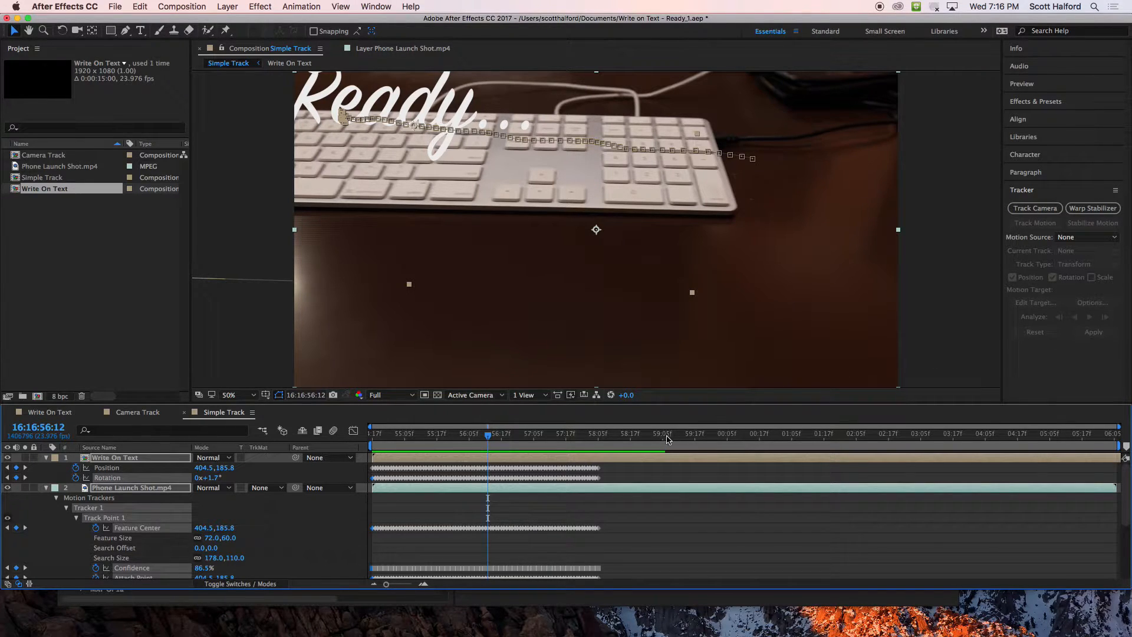
double_click(491, 487)
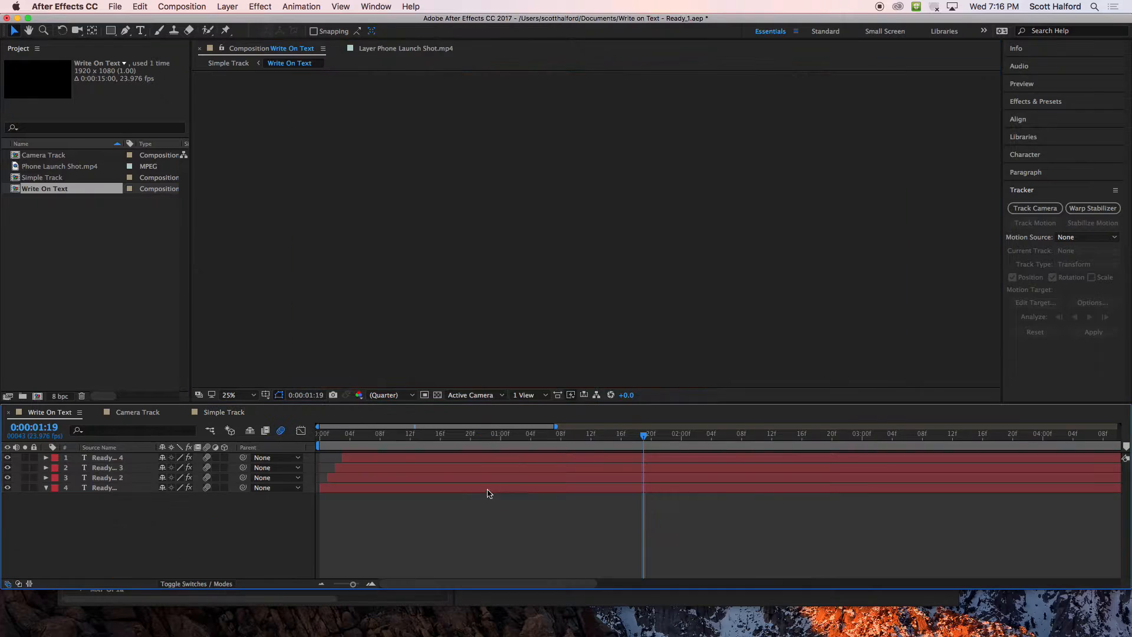
click(138, 412)
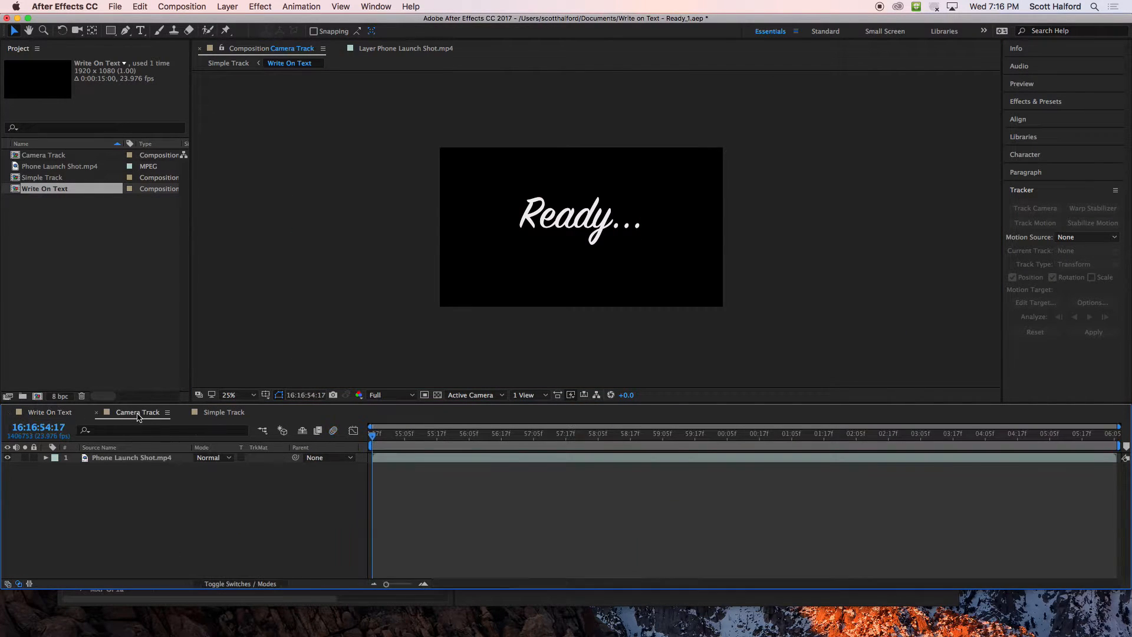
click(222, 412)
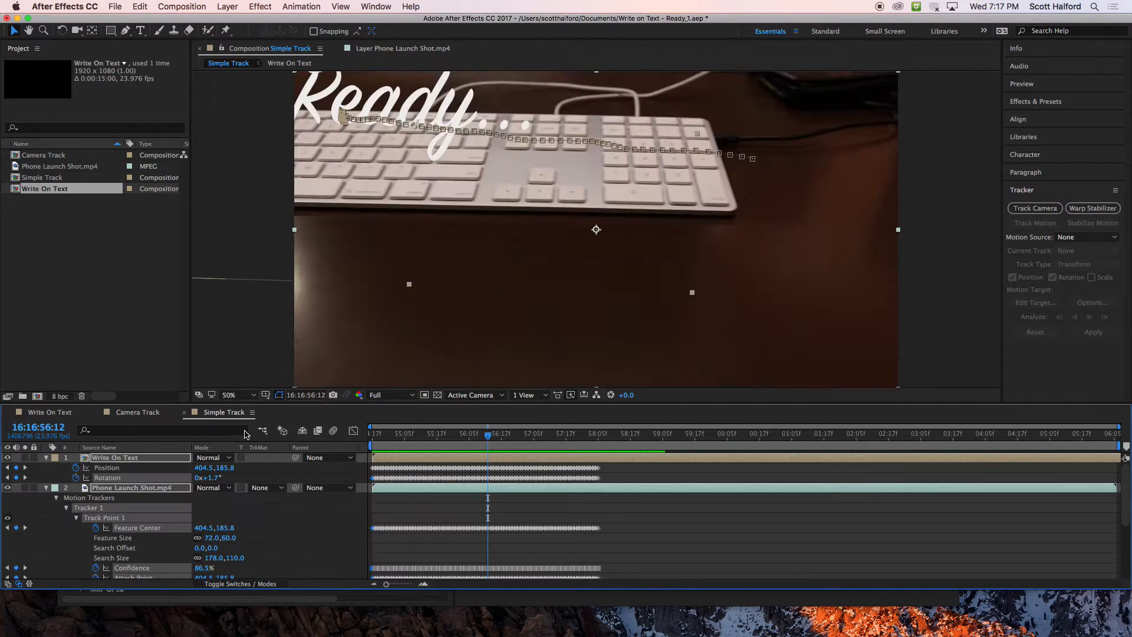
Open the phone footage layer and scrub forward to 16:16:58:05 to examine how both track points follow the keyboard.
click(476, 495)
double_click(476, 495)
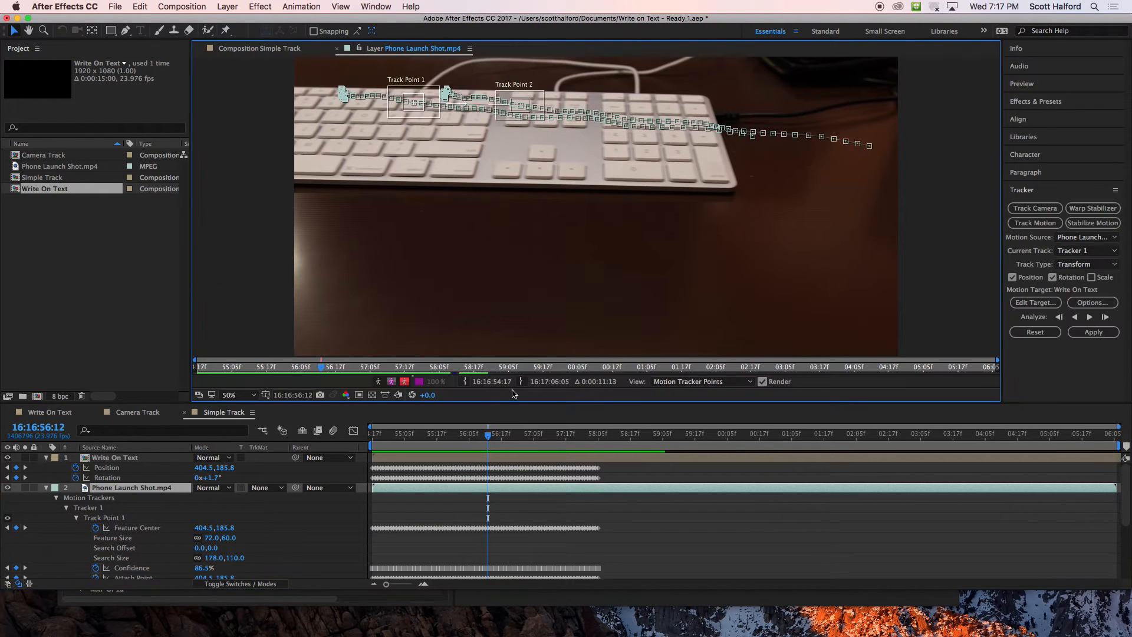
drag(488, 434, 485, 435)
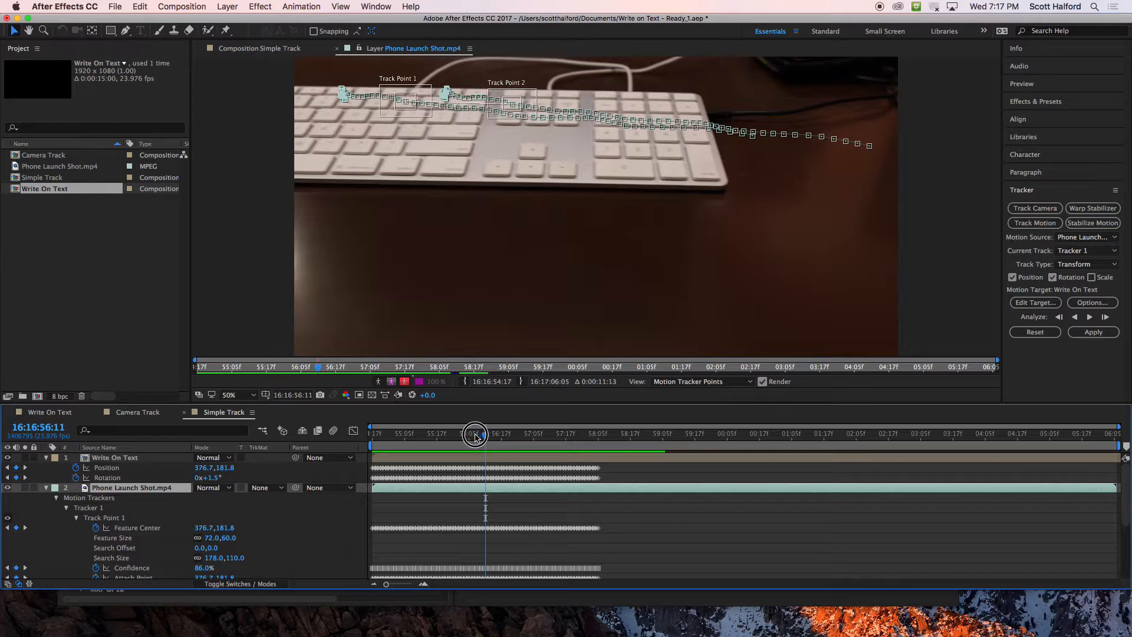
click(483, 435)
drag(483, 436, 598, 446)
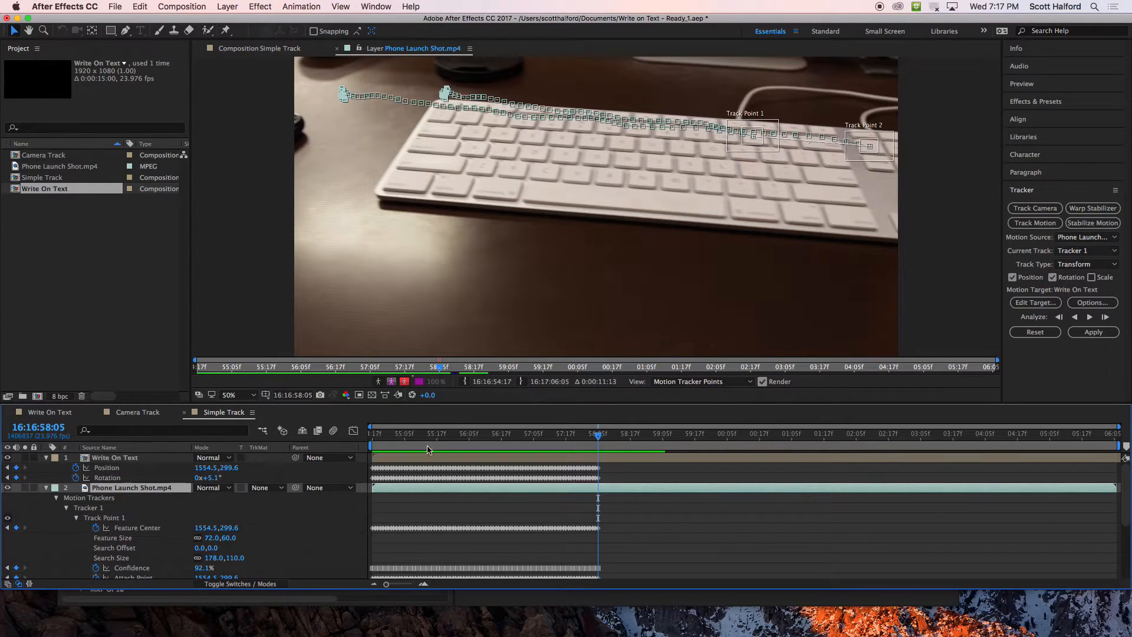
Undo the applied track and the backward analysis of Tracker 1, and go to 16:16:57:16.
key(super+z)
key(super+z)
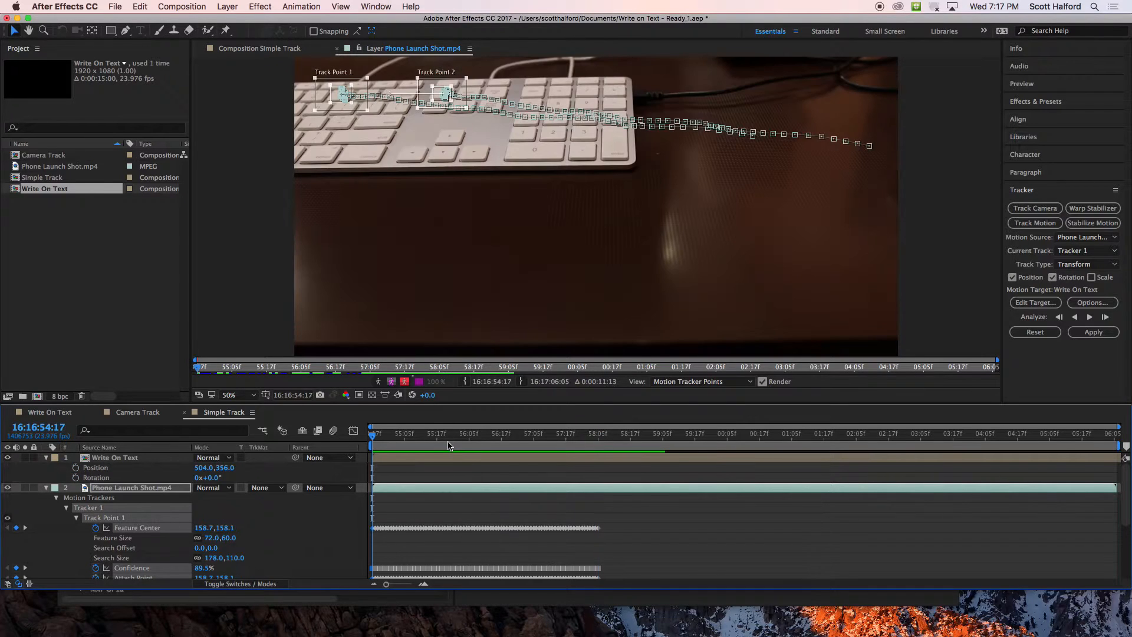
click(562, 434)
mouse_move(562, 435)
mouse_down()
mouse_move(597, 437)
mouse_move(563, 440)
mouse_up()
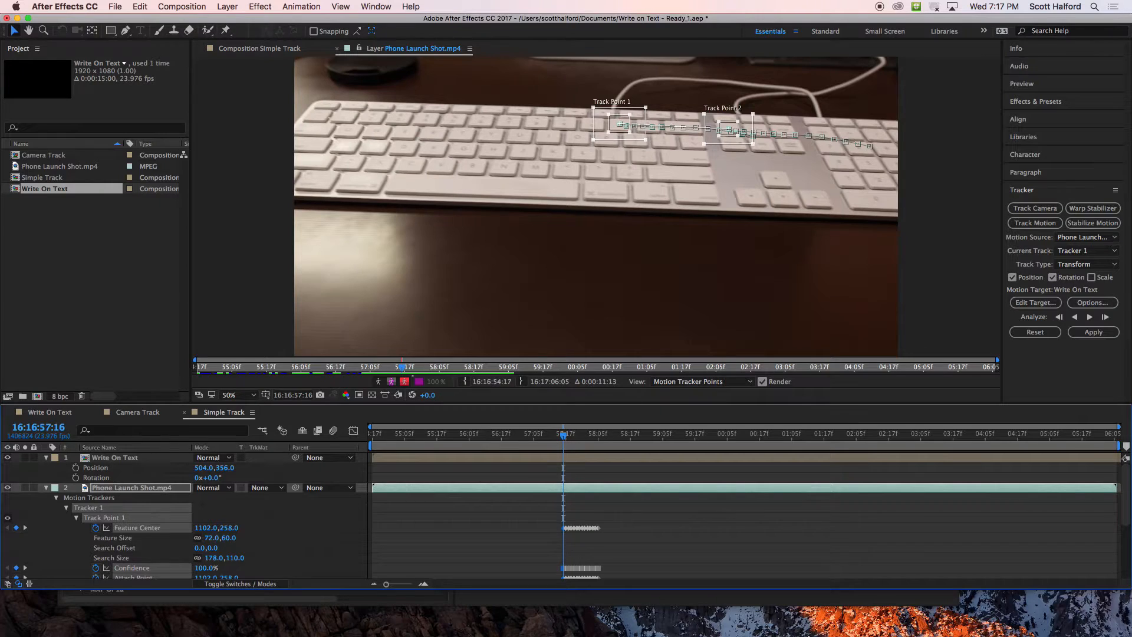
Analyze Tracker 1 backward to 16:16:56:13 and enable Scale tracking alongside Position and Rotation.
click(1076, 319)
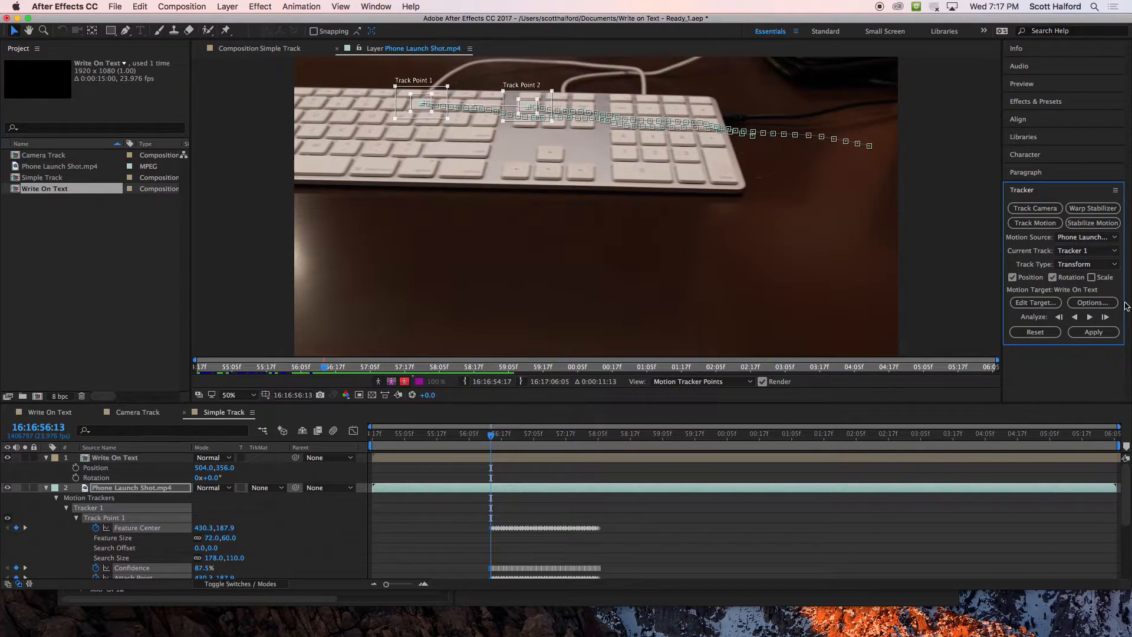
click(1092, 277)
key(super+Tab)
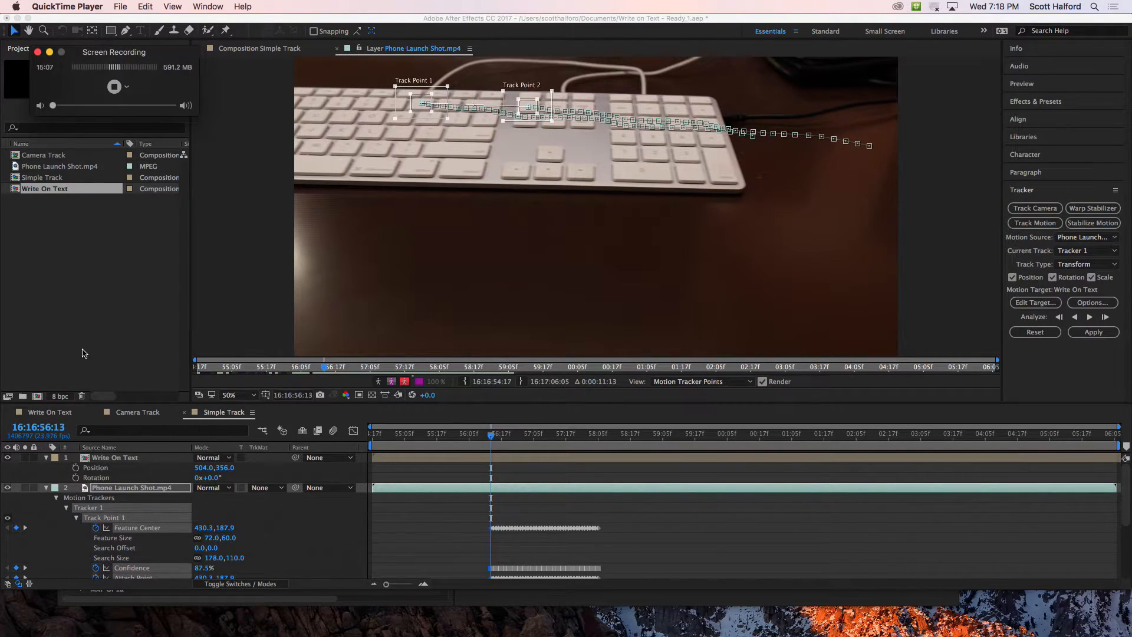
key(super+Tab)
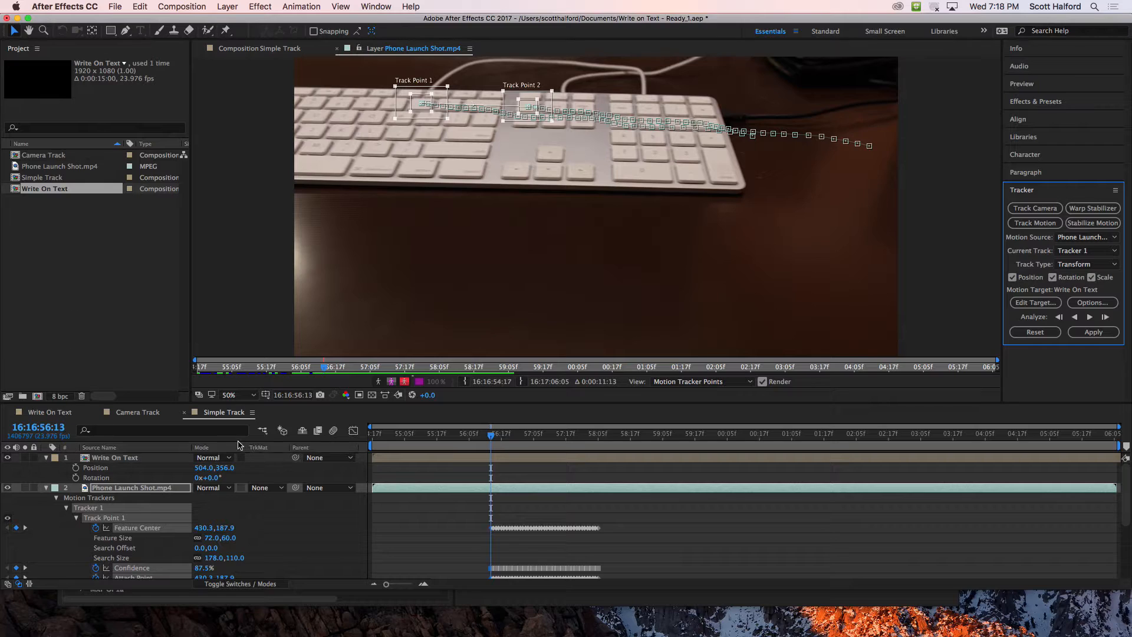
Delete the Write On Text layer from Simple Track and remove Tracker 1 from the phone footage layer.
click(412, 469)
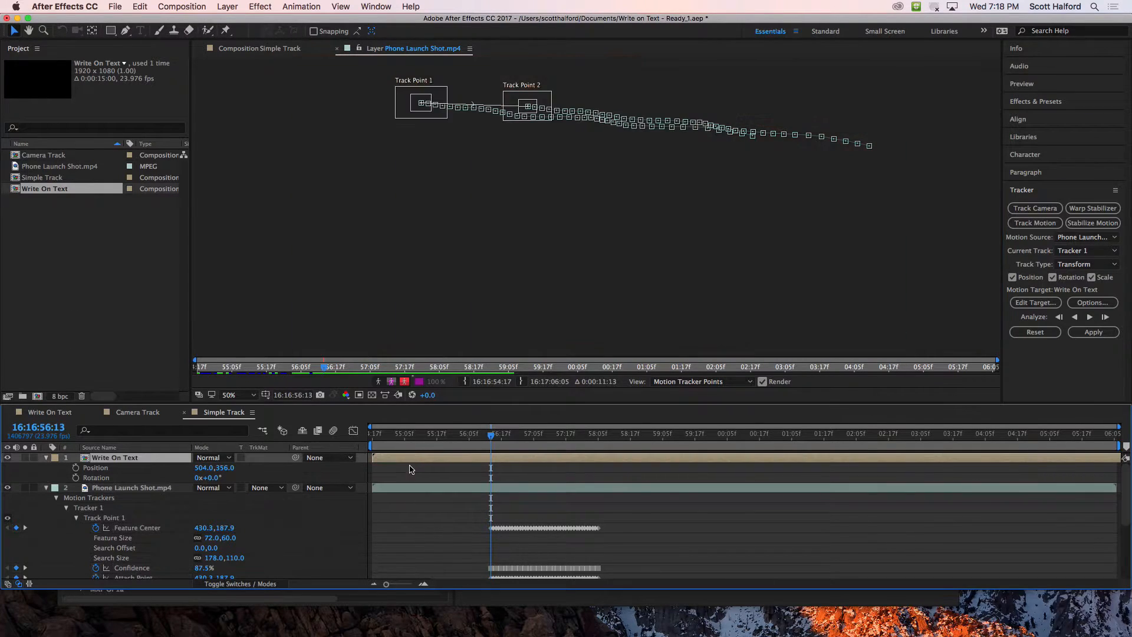
key(Delete)
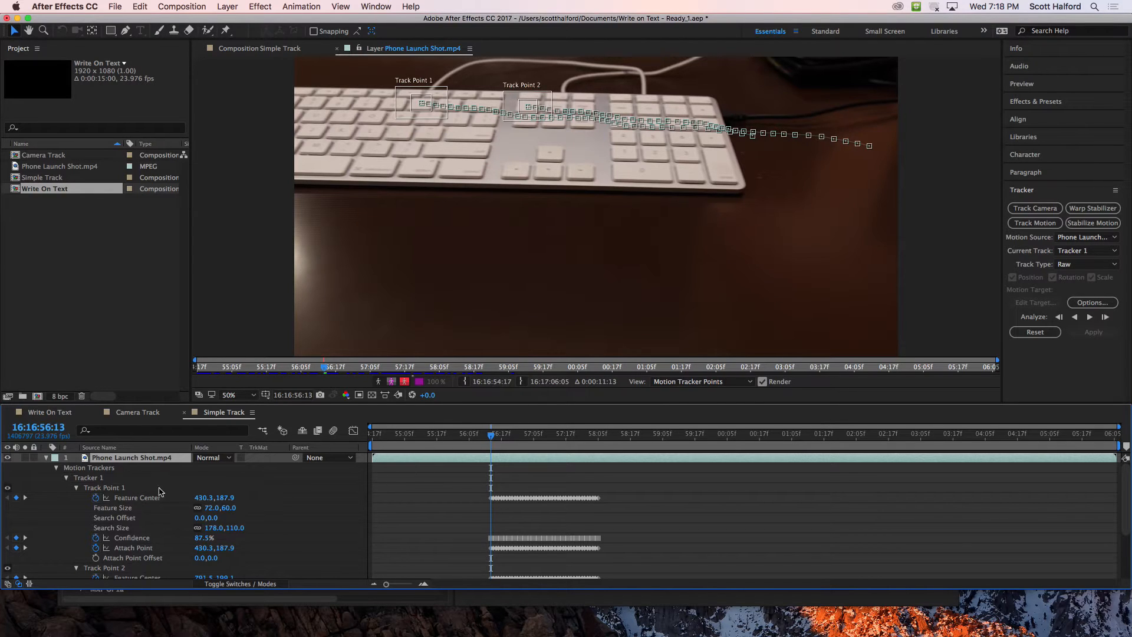
click(89, 488)
click(89, 478)
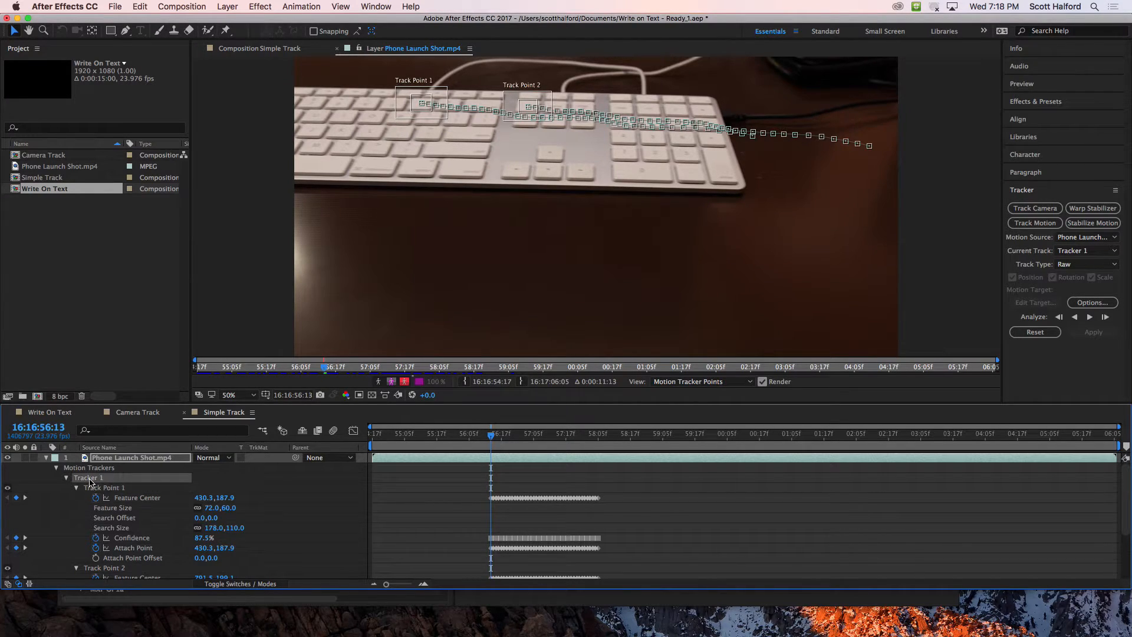
key(Delete)
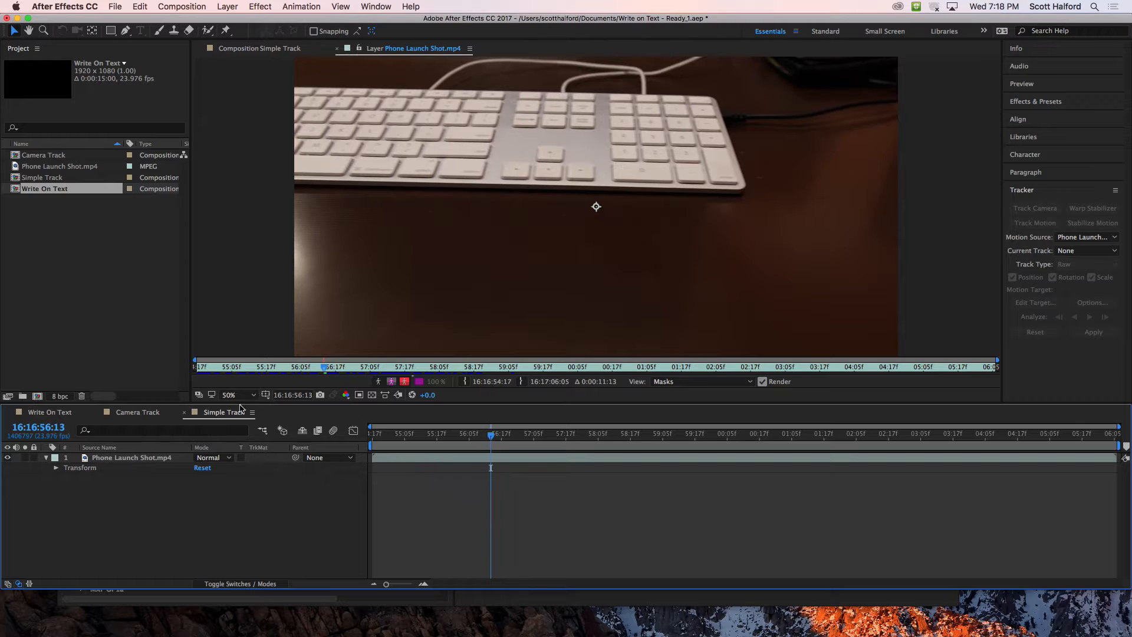
Return to the Simple Track composition view and scrub to 16:17:00:00, where the phone is in frame.
click(248, 51)
click(910, 434)
drag(910, 434, 714, 442)
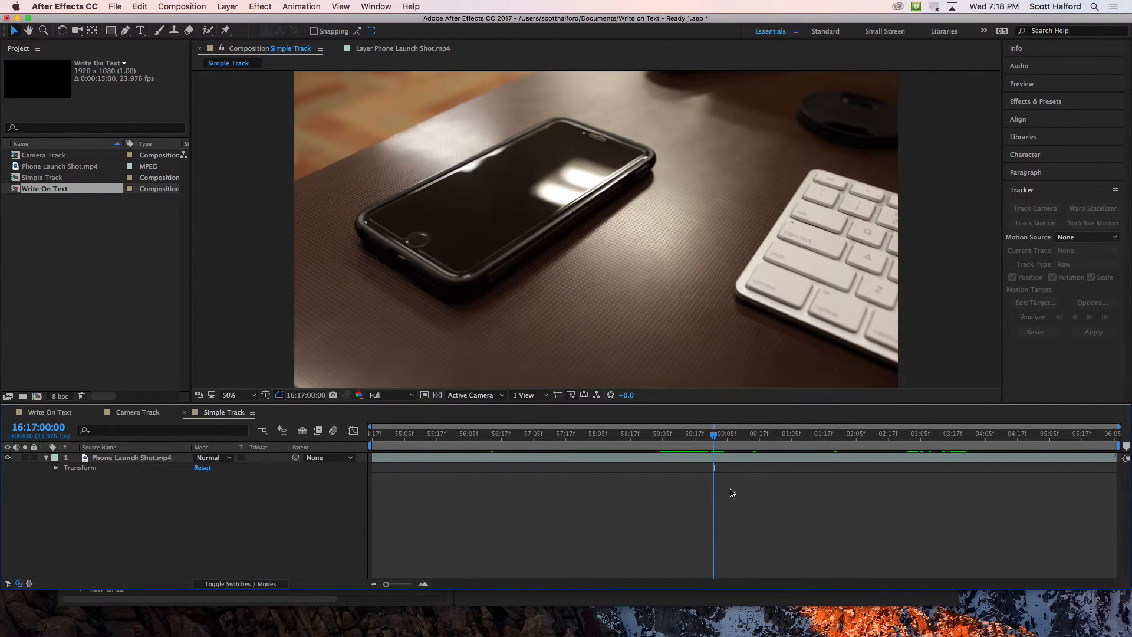
Send the phone footage layer to Track in mocha AE, switch to mocha AE, and skip its registration and first-run configuration.
click(725, 458)
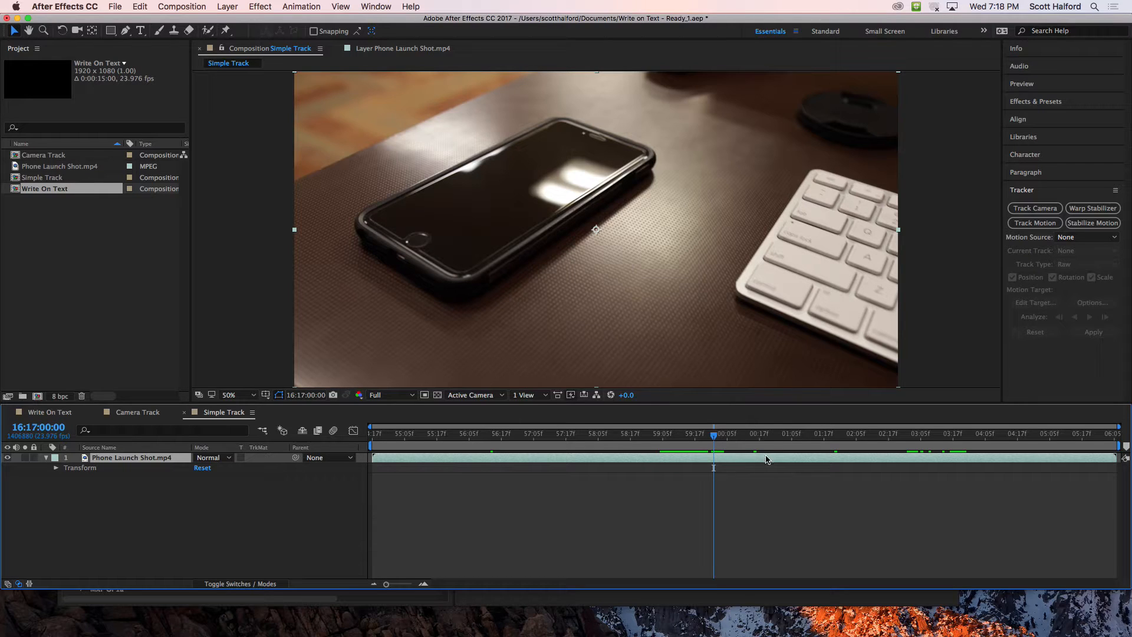
click(298, 7)
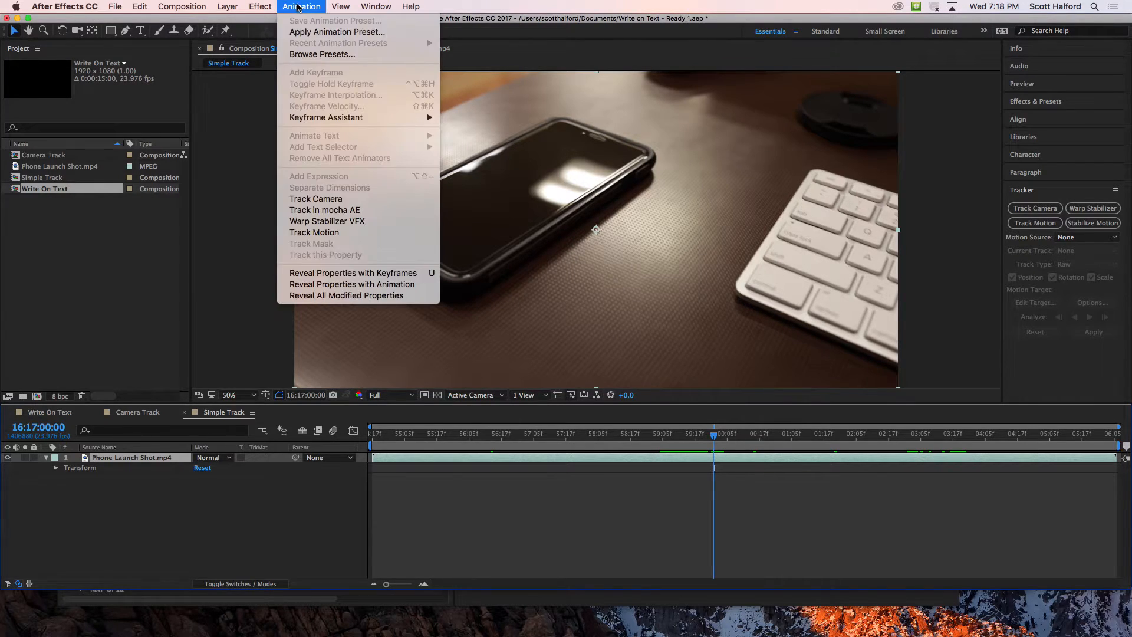
click(317, 211)
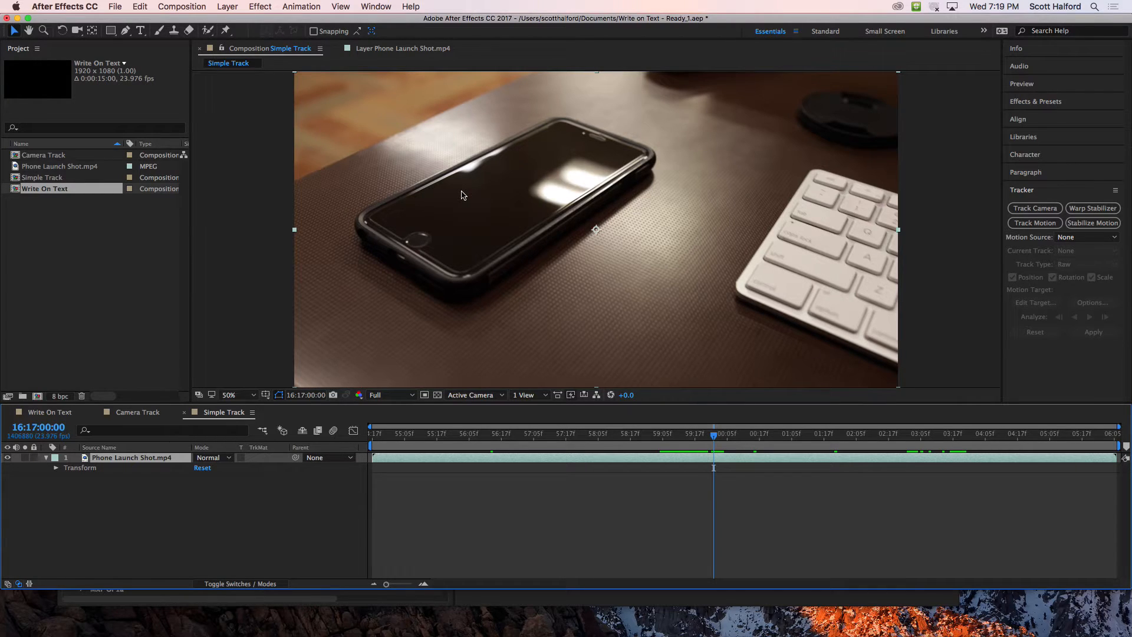
key(super+Tab)
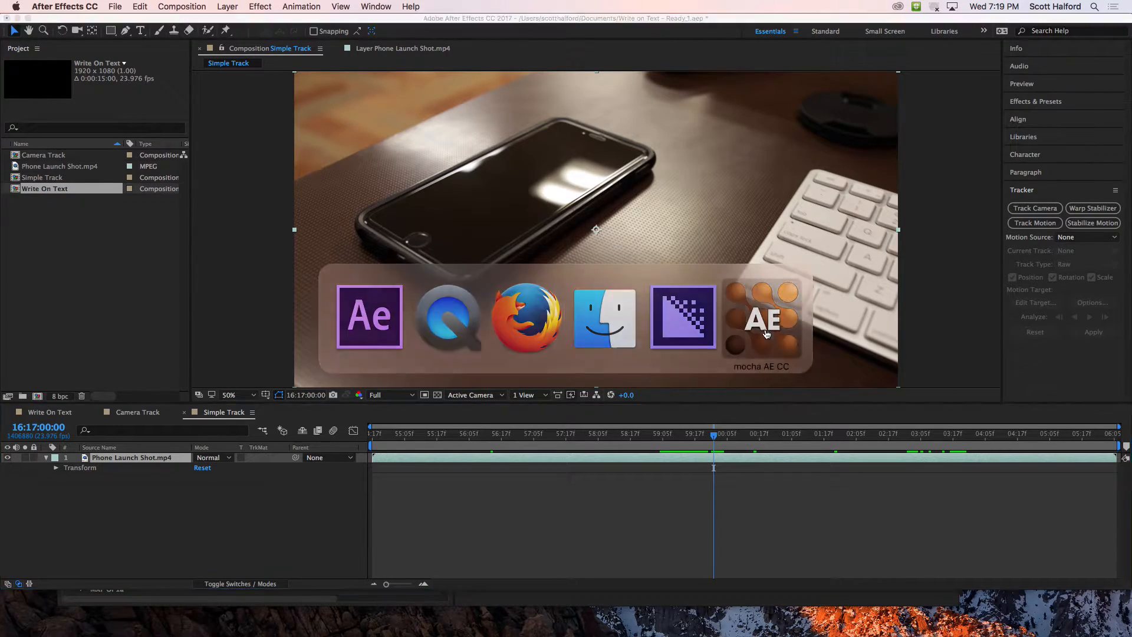
click(766, 334)
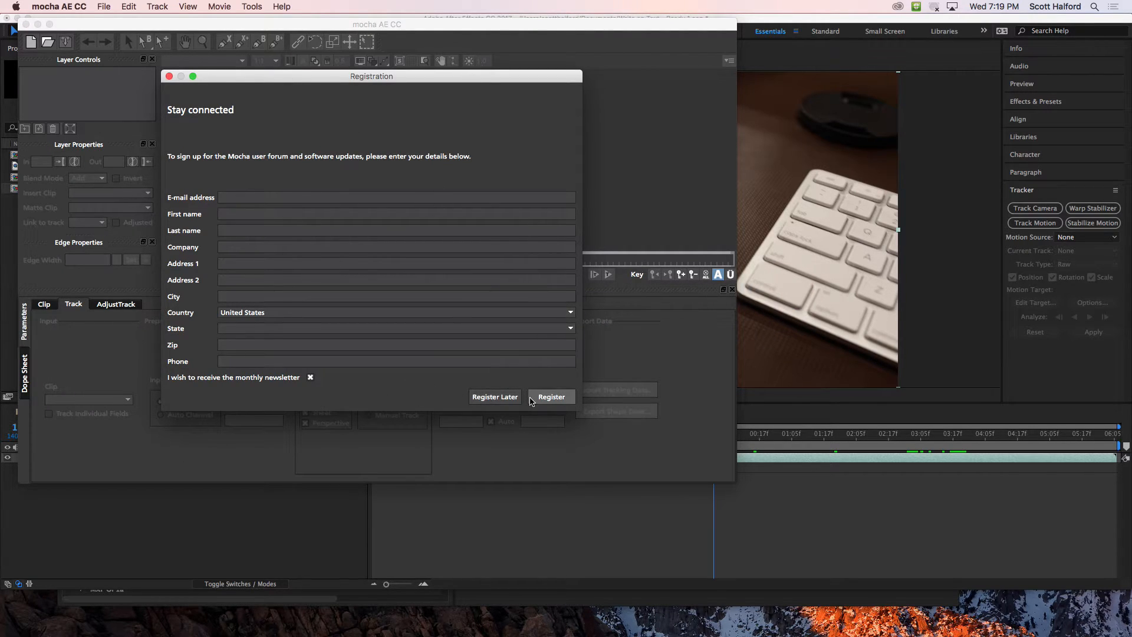
click(478, 398)
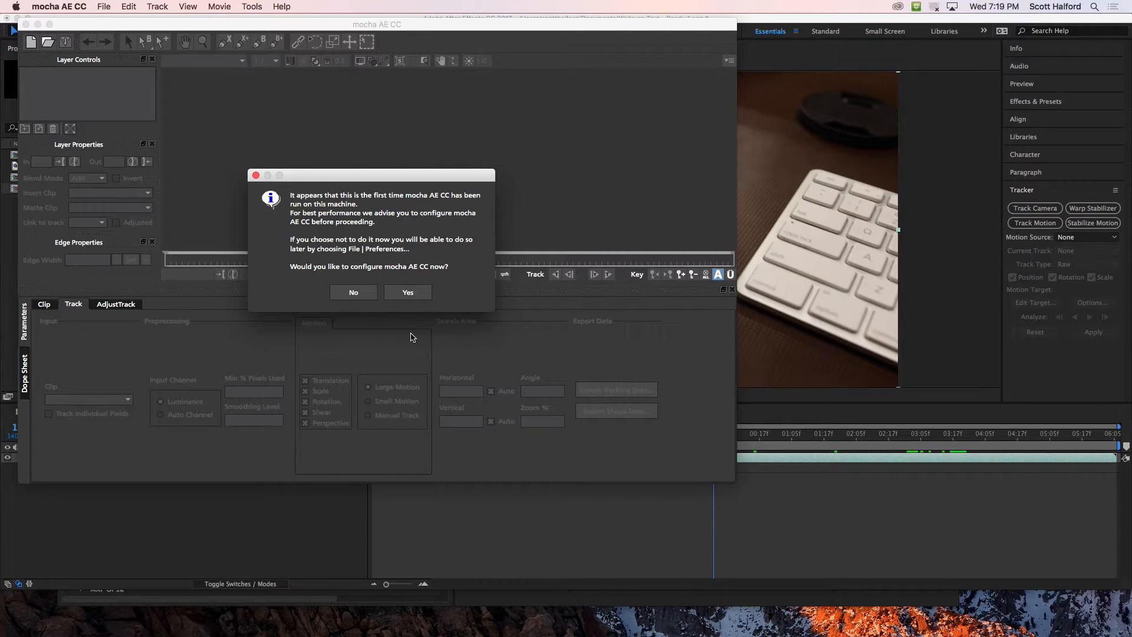
click(354, 293)
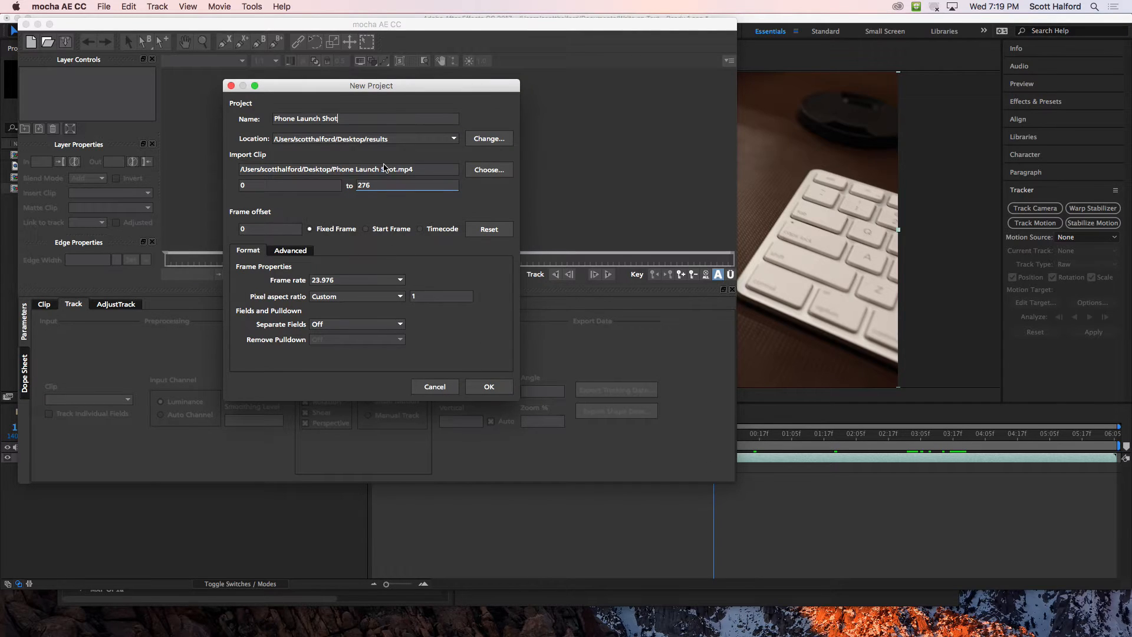
Cancel the new Phone Launch Shot project and quit mocha AE, returning to After Effects.
click(434, 386)
click(105, 26)
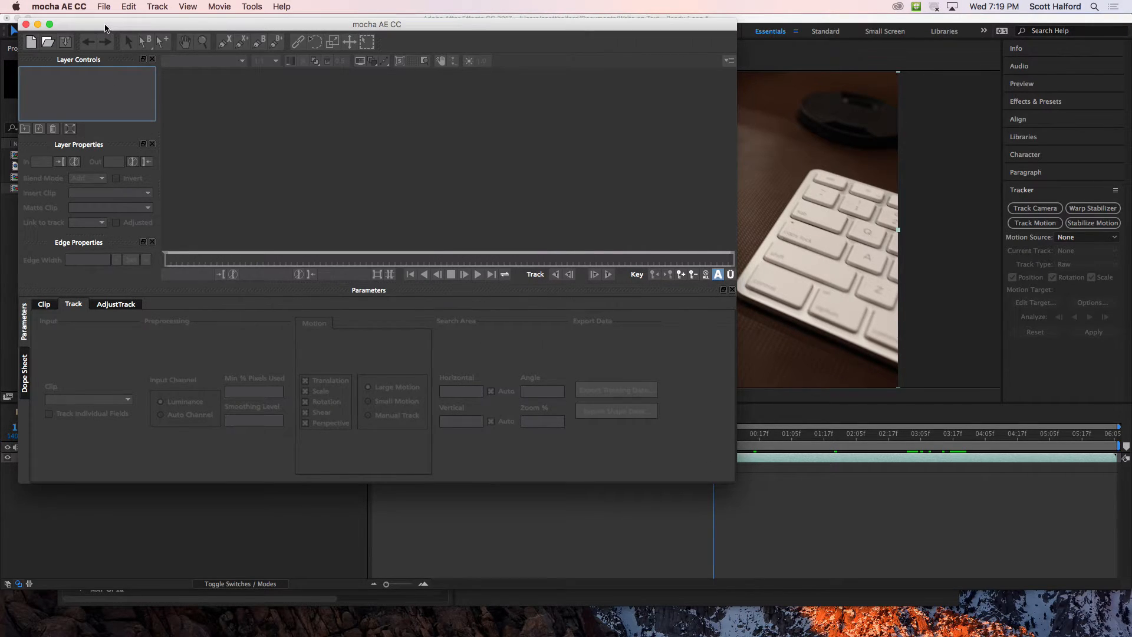
key(super+q)
click(514, 492)
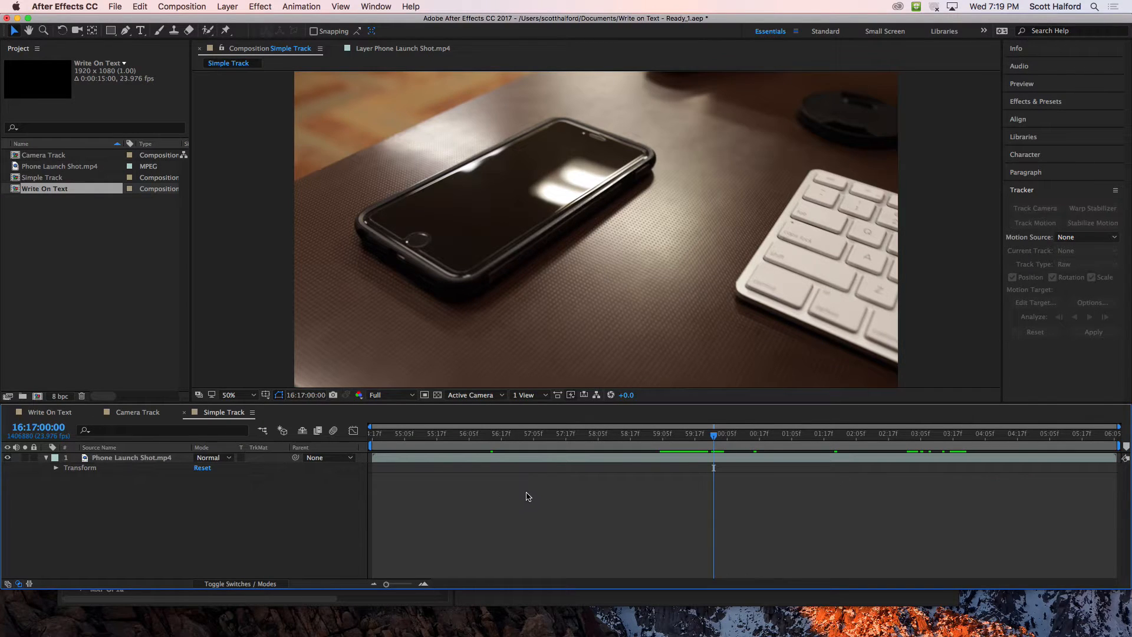
Send the Phone Launch Shot.mp4 layer to Track in mocha AE again, switch to mocha AE, and postpone its registration.
click(587, 461)
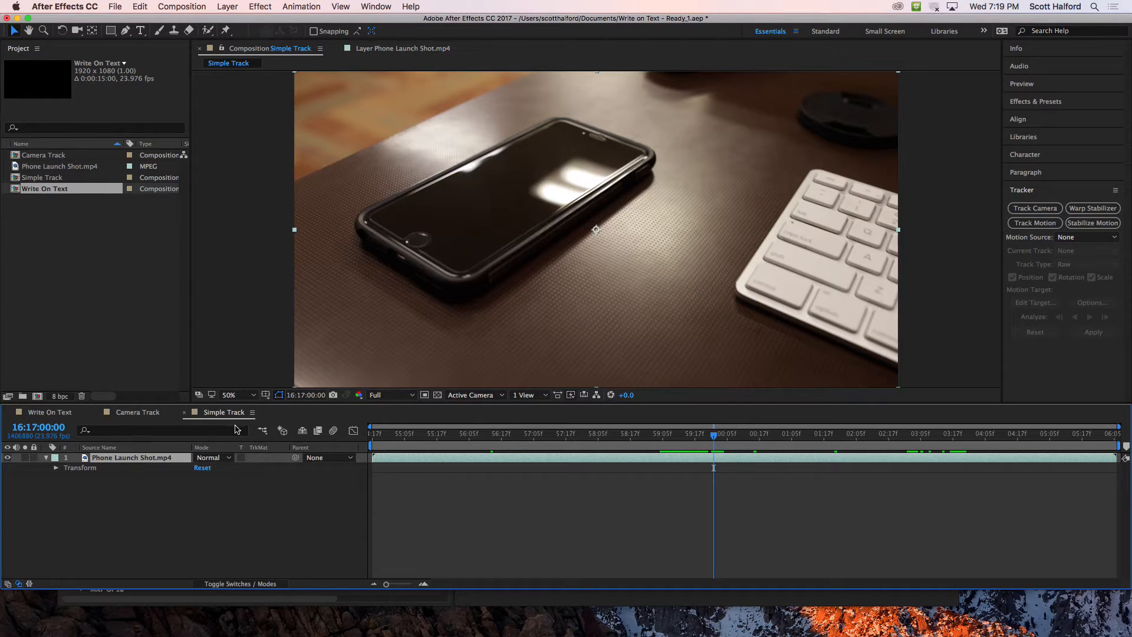
click(293, 8)
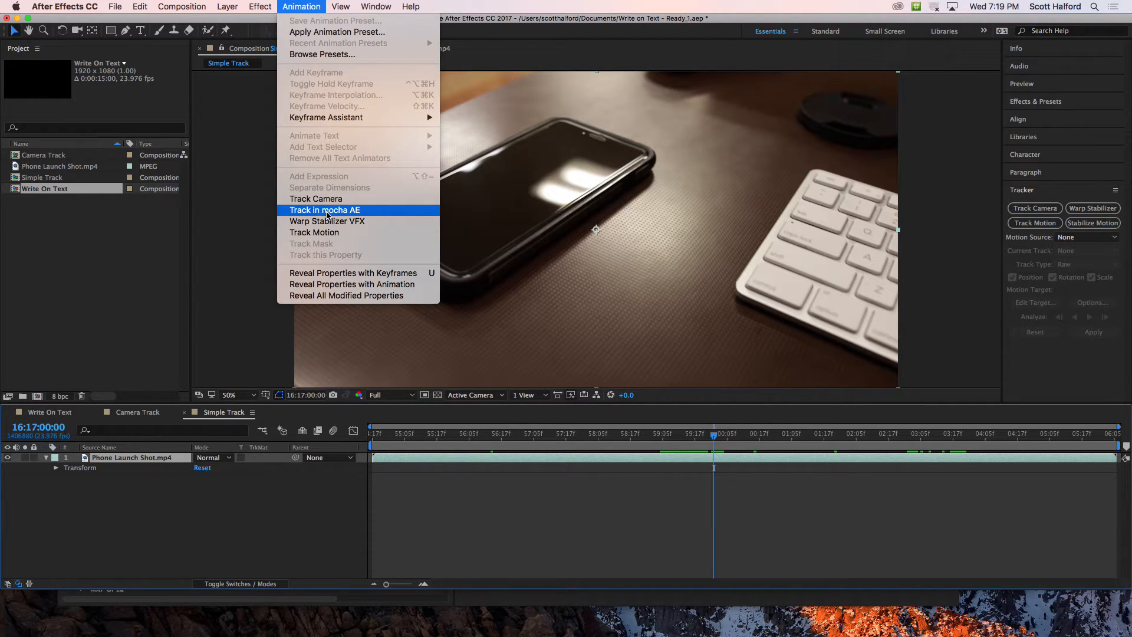
click(326, 212)
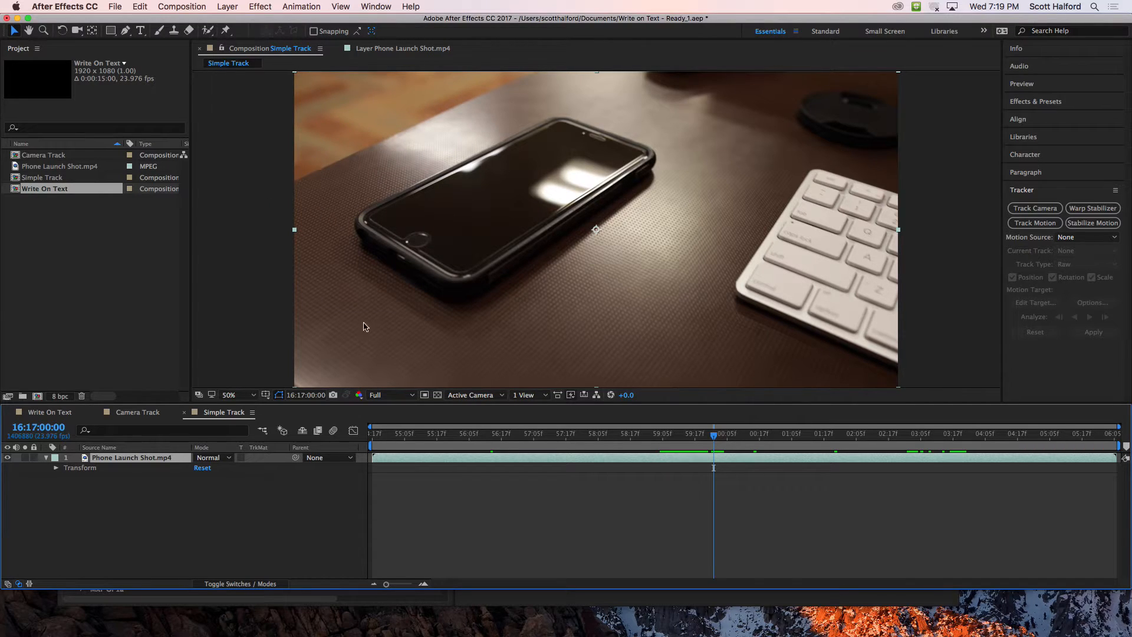
drag(458, 589, 458, 623)
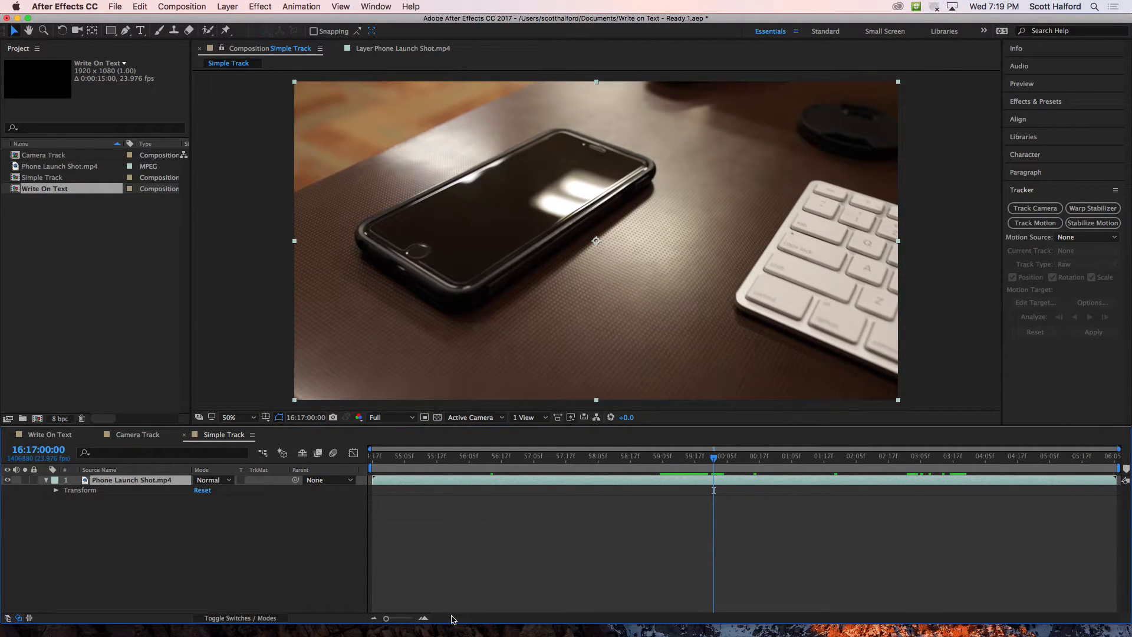
key(super+Tab)
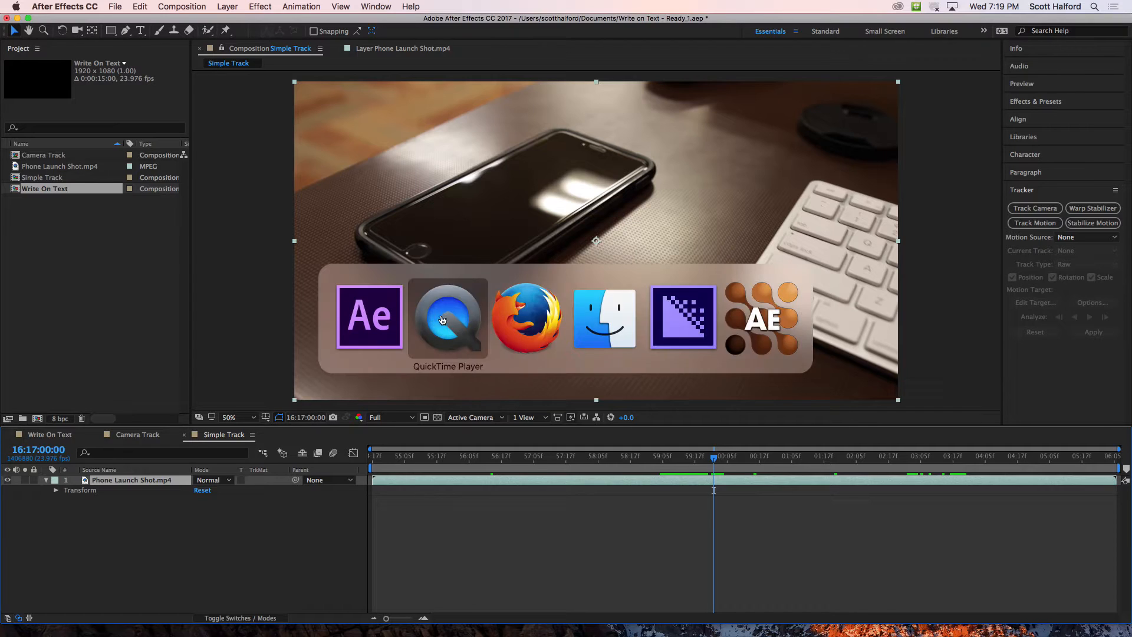
click(776, 323)
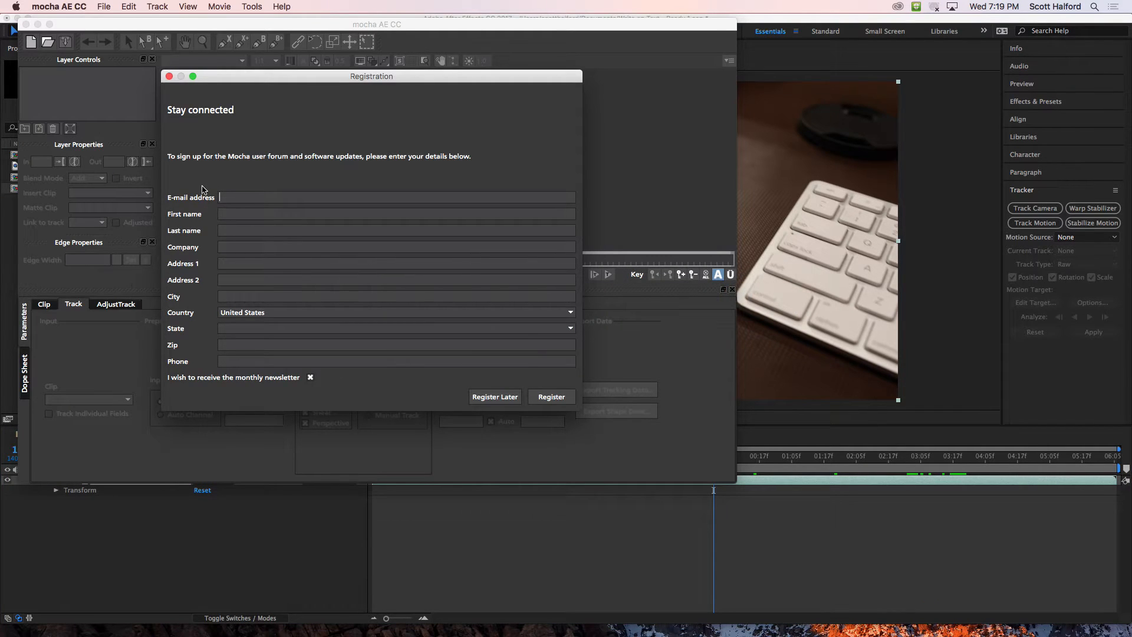
click(485, 397)
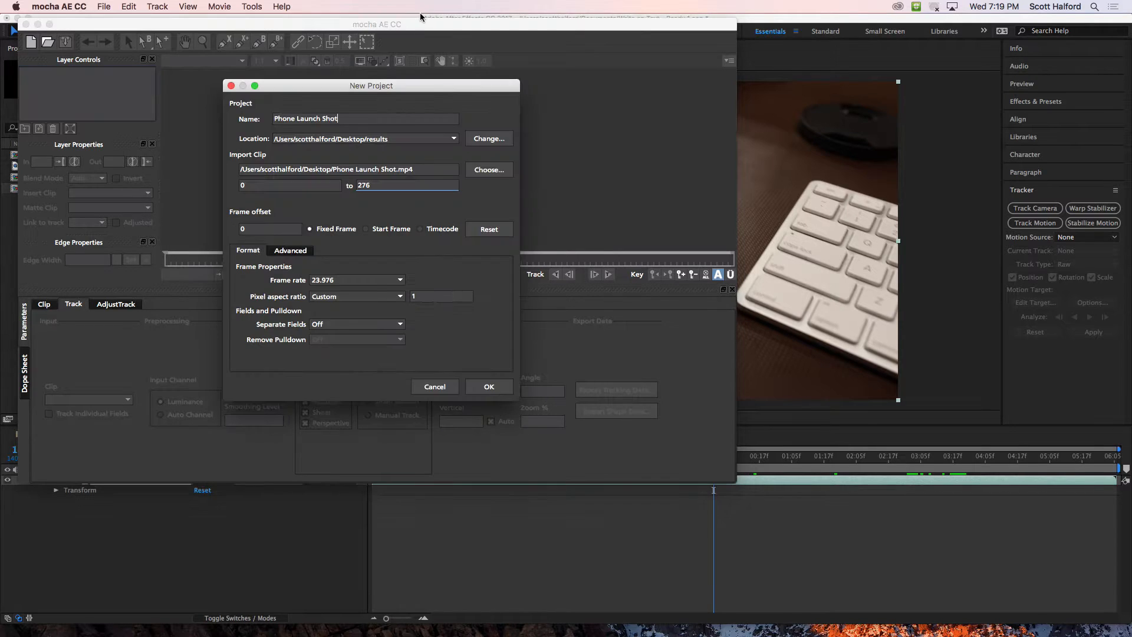
Create the Phone Launch Shot project with its default clip settings and enlarge the mocha AE window.
drag(412, 24, 464, 32)
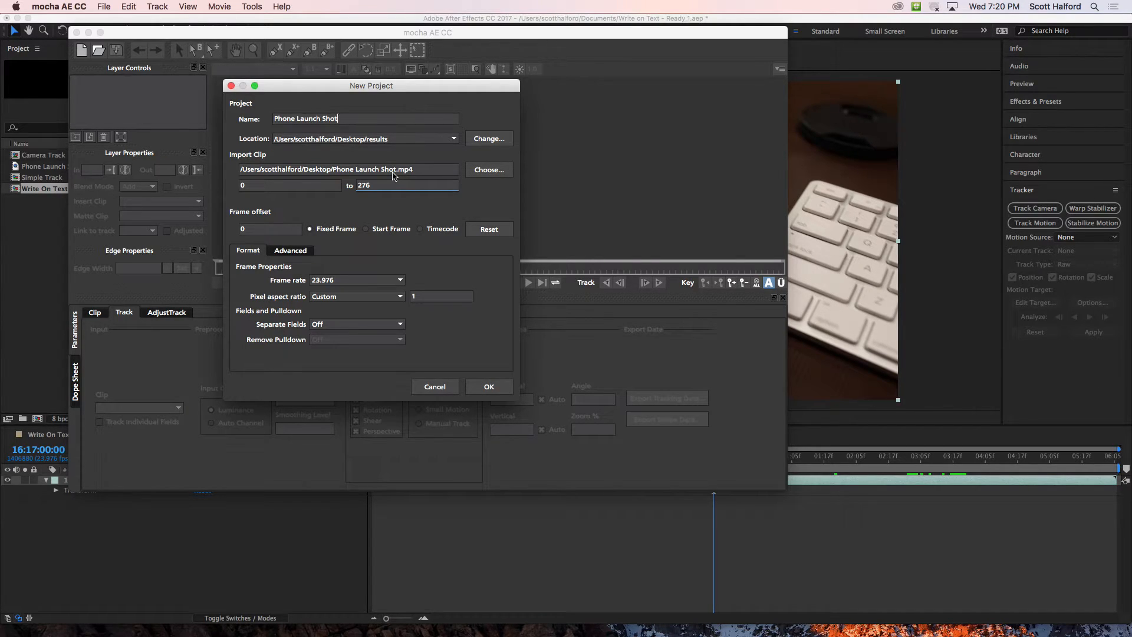
click(489, 386)
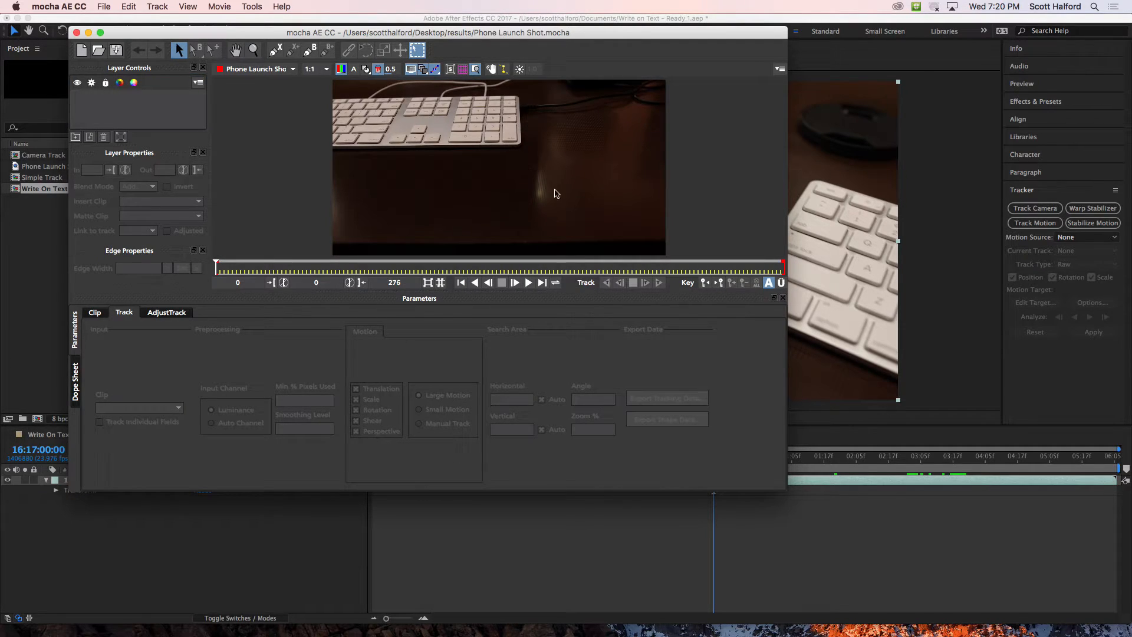
drag(548, 35, 544, 27)
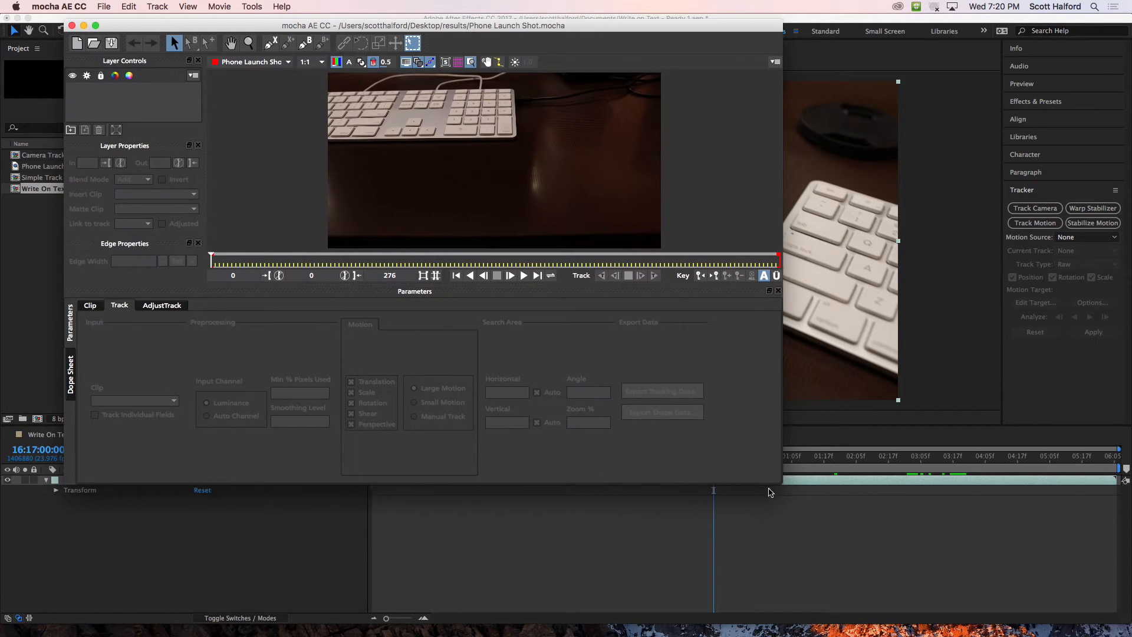
drag(788, 489, 1061, 615)
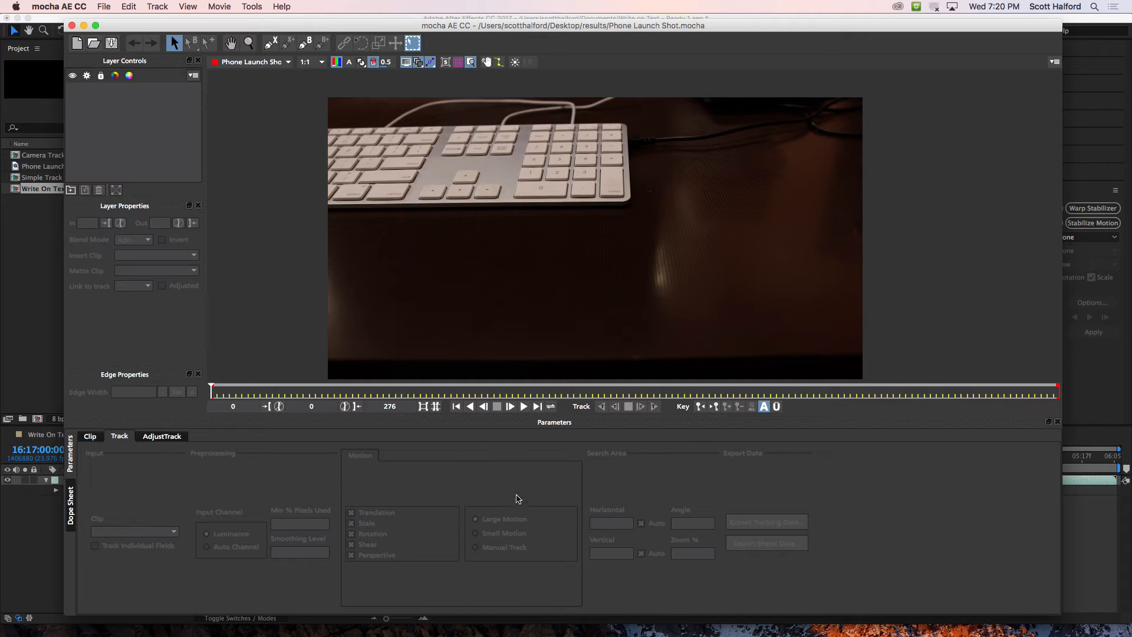
Set the clip's in point to frame 83 and its out point to frame 219.
click(221, 390)
drag(221, 390, 466, 398)
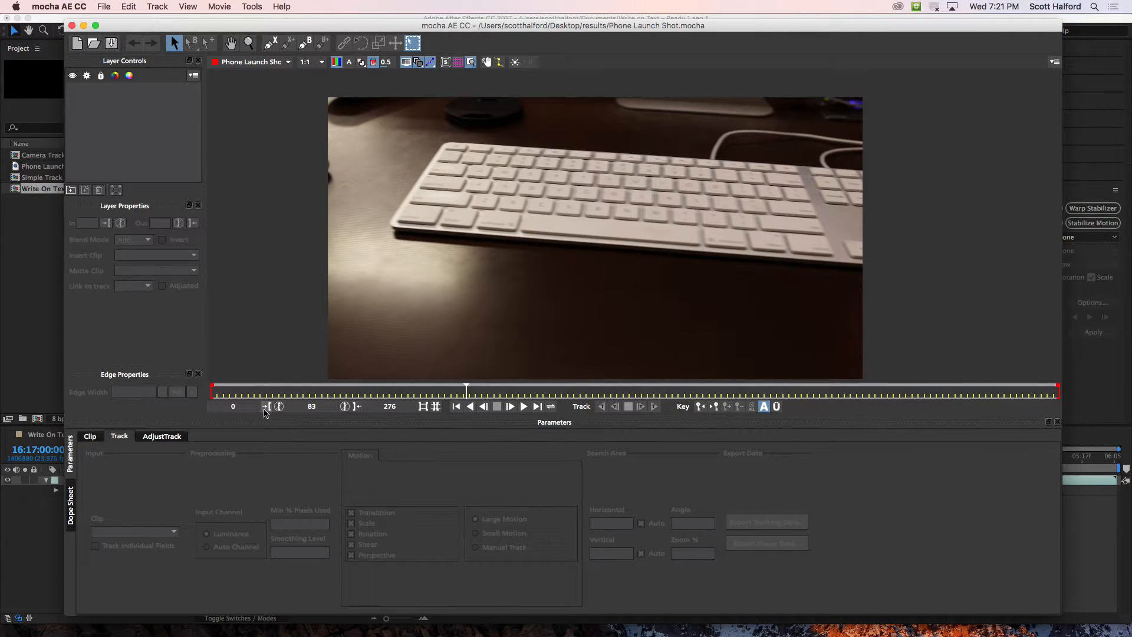
click(267, 407)
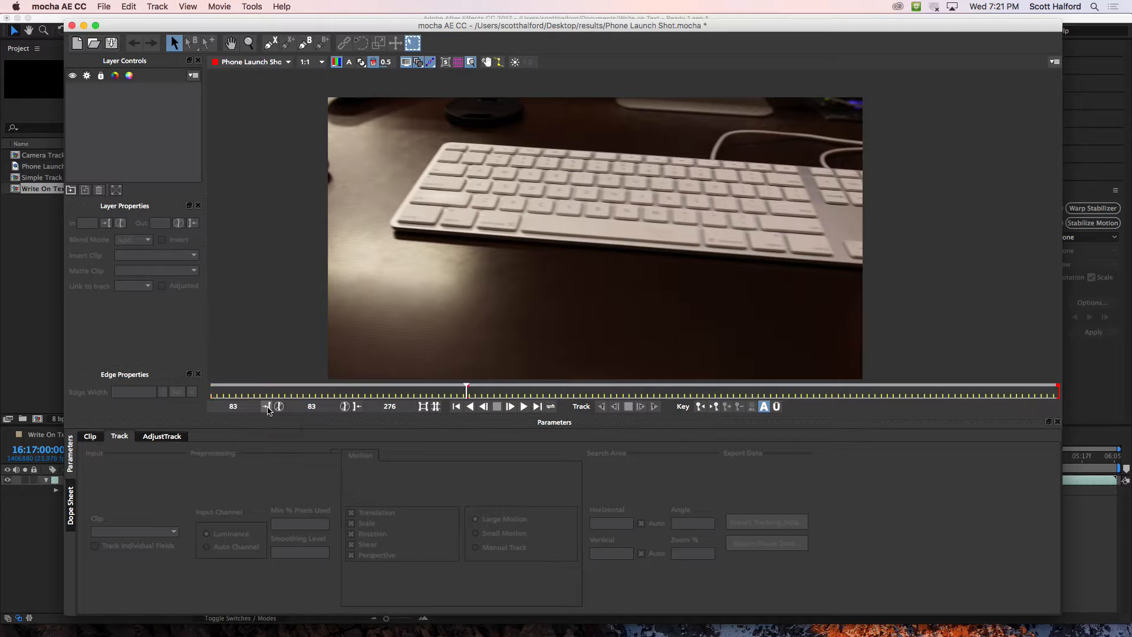
click(597, 395)
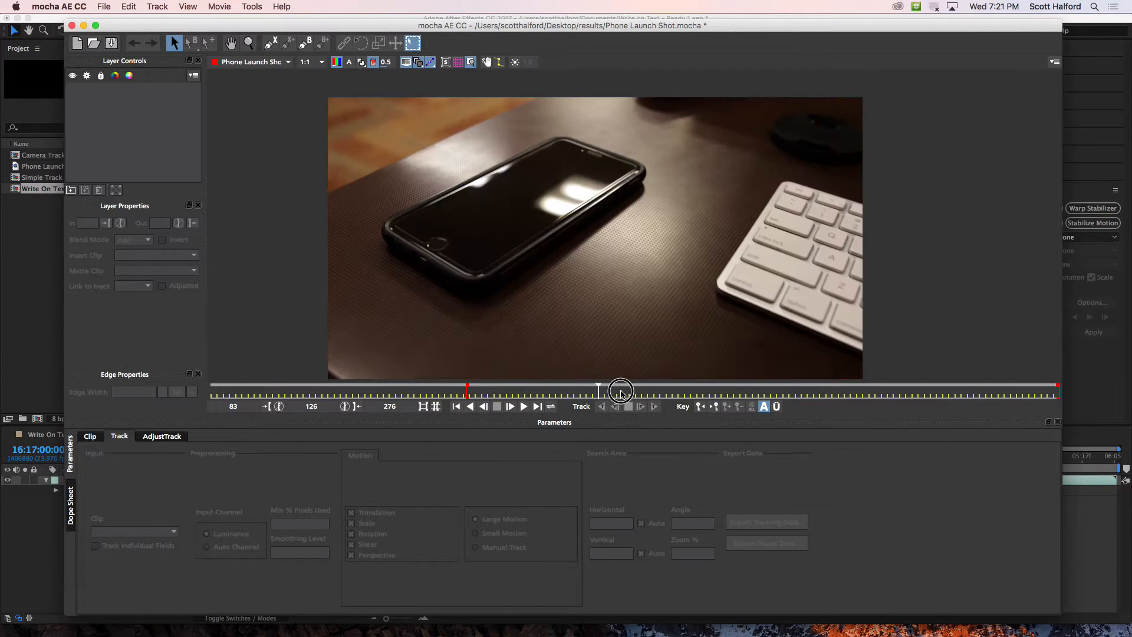
drag(599, 390, 884, 397)
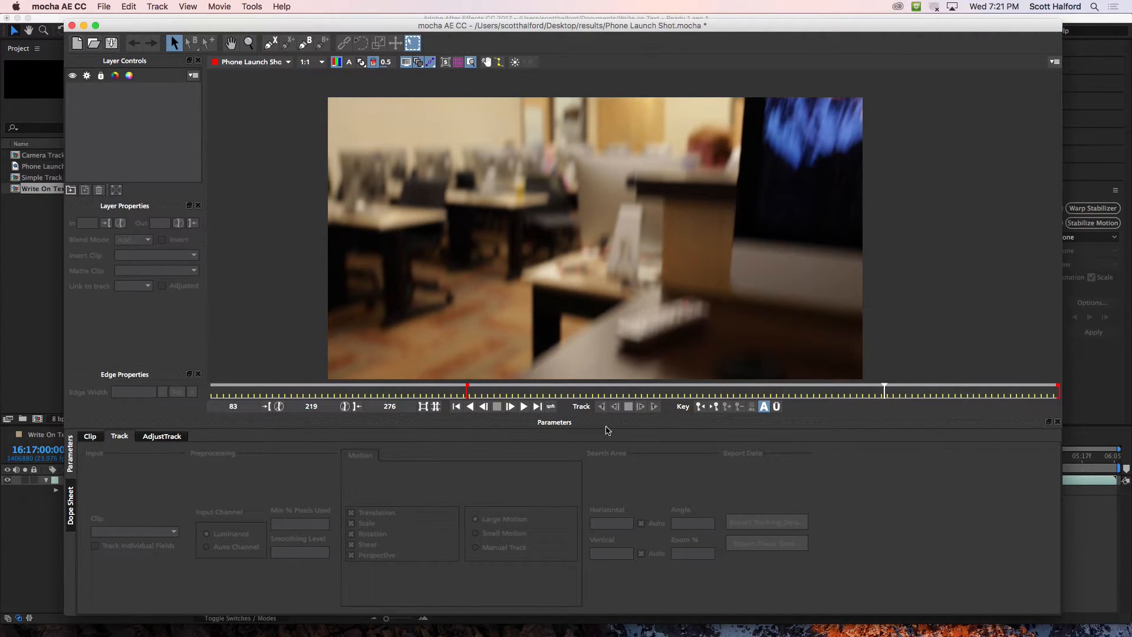
click(356, 407)
Scrub to frame 136, where the whole phone is in frame.
click(478, 393)
click(510, 394)
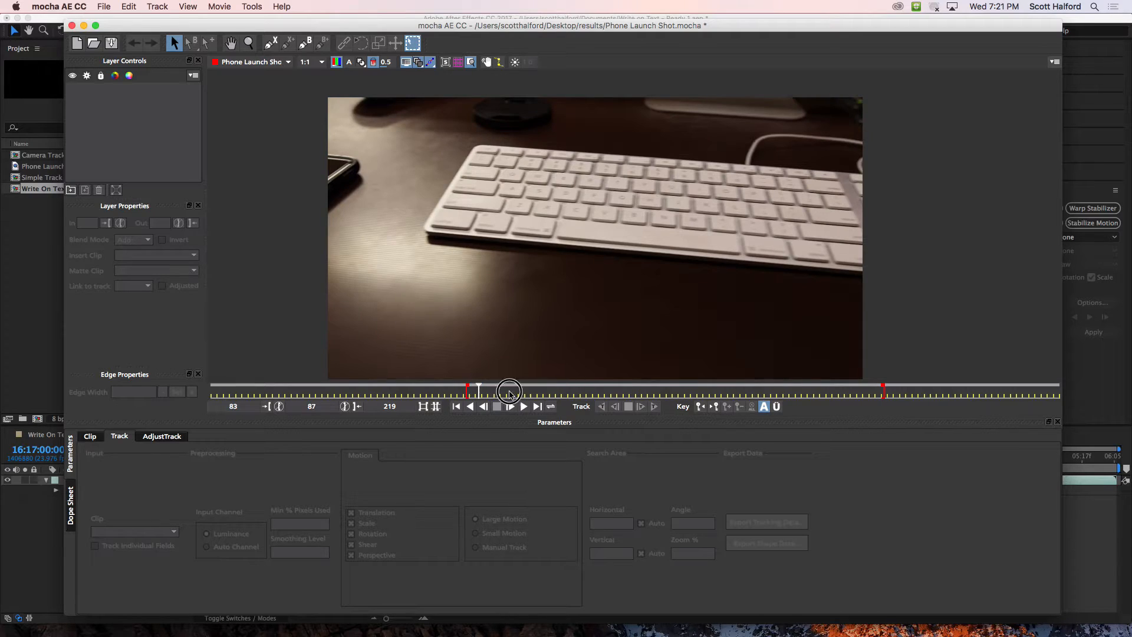
click(570, 392)
drag(571, 393, 626, 392)
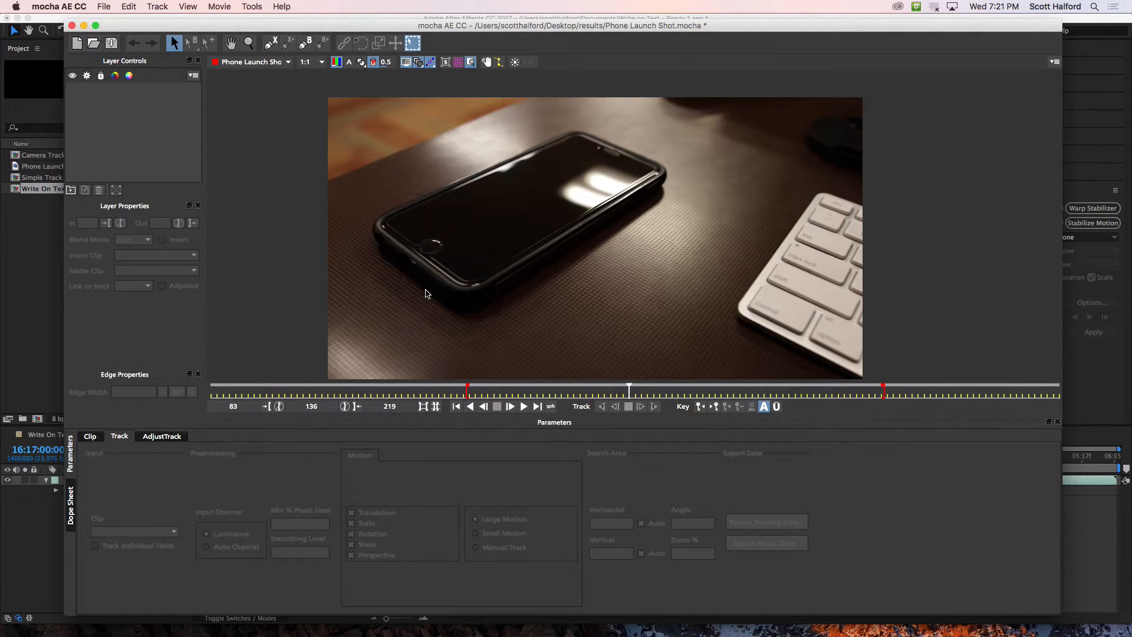
Draw a closed X-spline just outside the phone's edges, with points around its corners and along its long side.
click(272, 43)
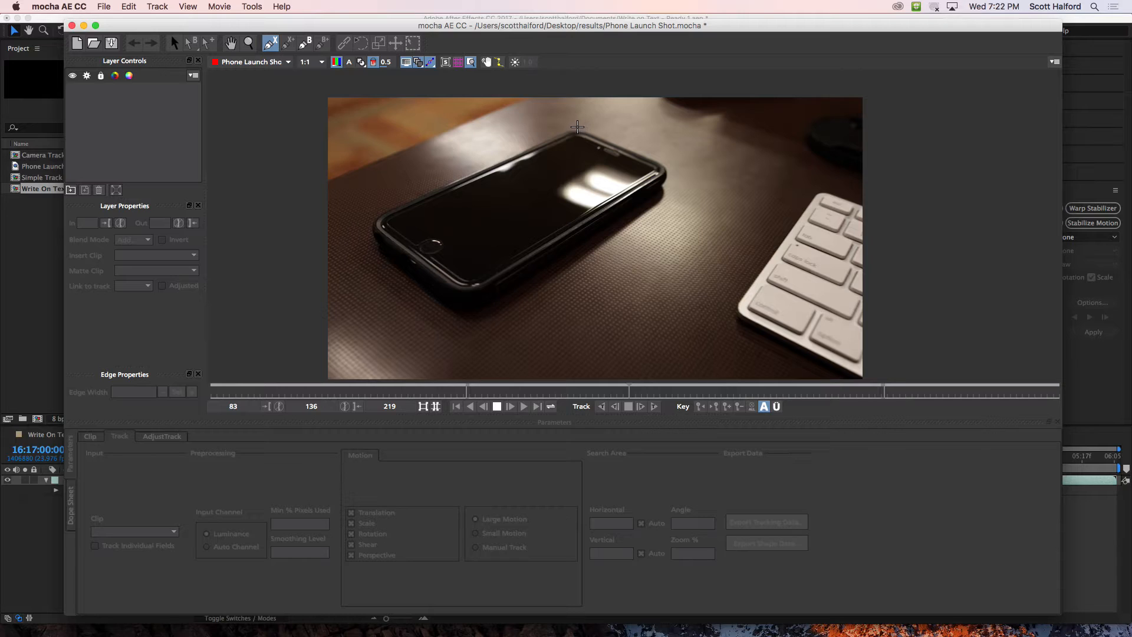
click(577, 125)
click(671, 163)
click(670, 184)
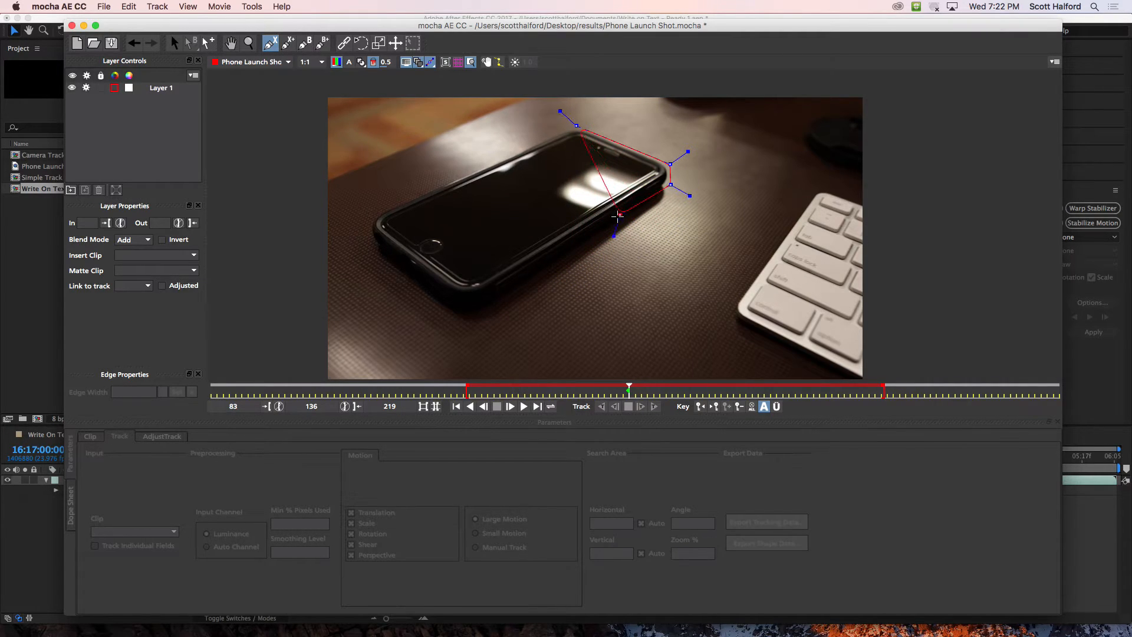
click(596, 230)
click(461, 303)
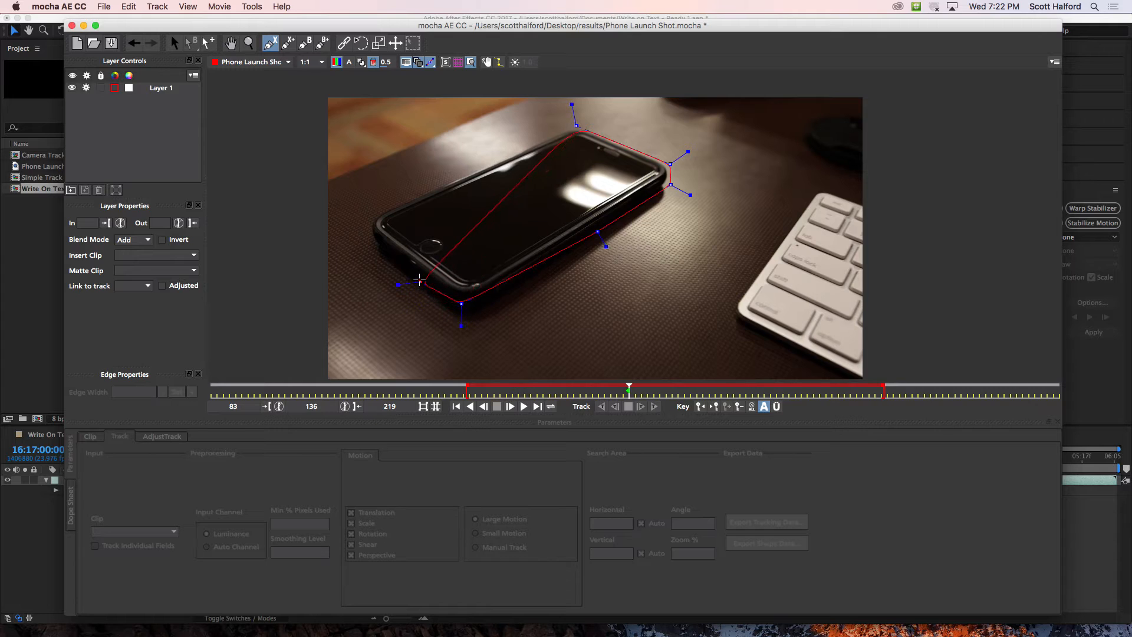
click(417, 275)
click(365, 233)
click(367, 216)
right_click(575, 135)
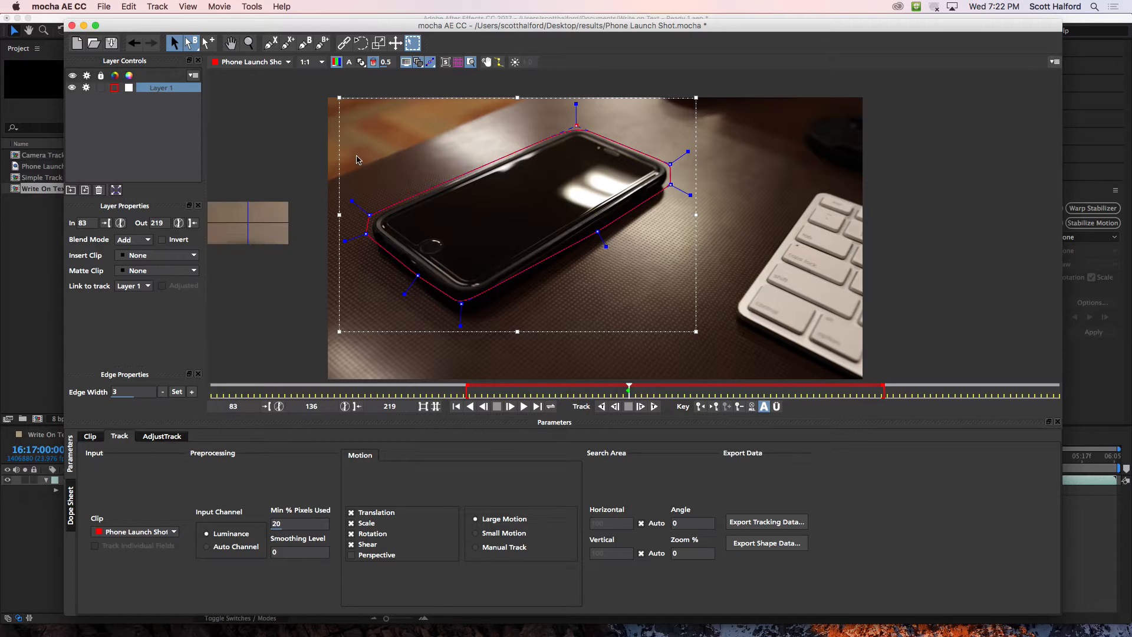
drag(342, 141, 527, 245)
key(super+z)
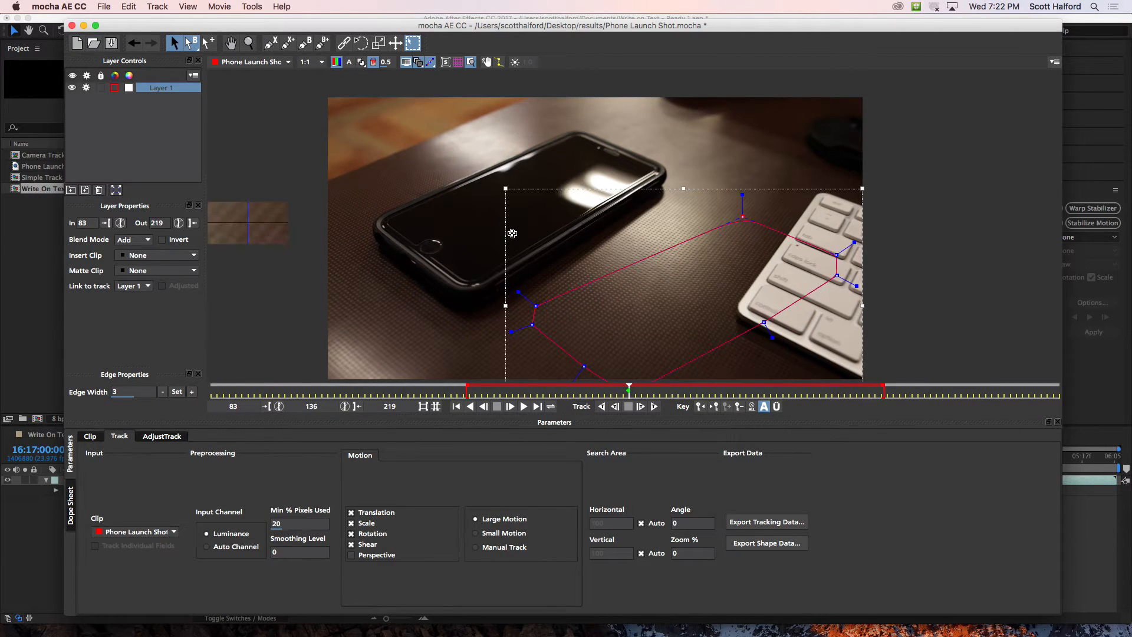
click(573, 200)
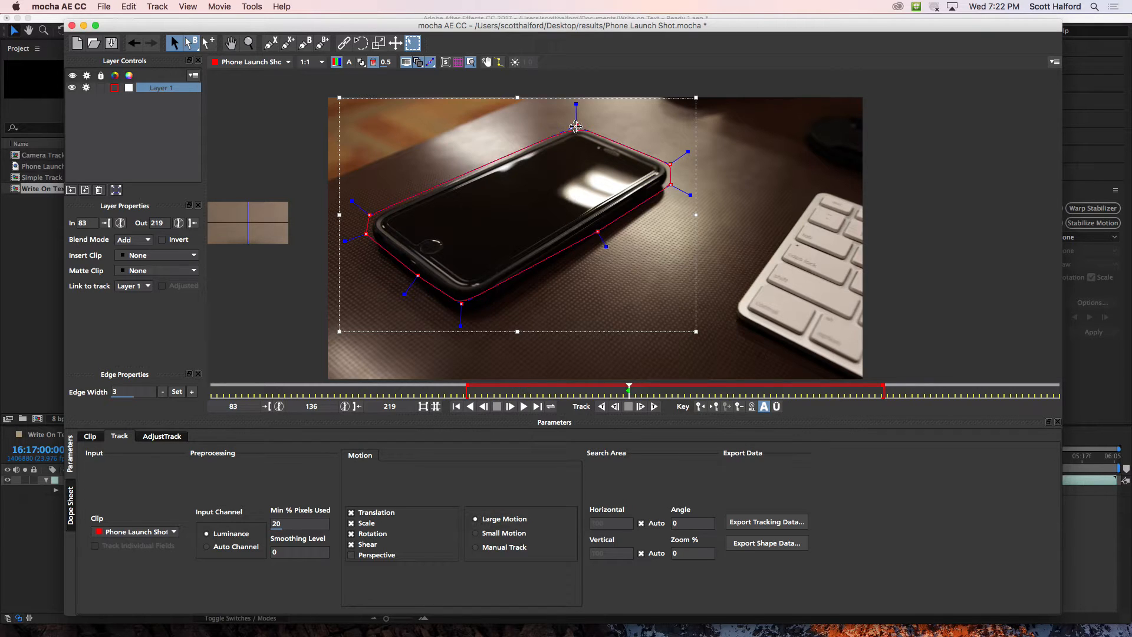
Adjust the X-spline's point handles so the curve follows the phone's corners more closely.
mouse_move(576, 105)
mouse_down()
mouse_move(579, 121)
mouse_move(576, 101)
mouse_up()
click(691, 149)
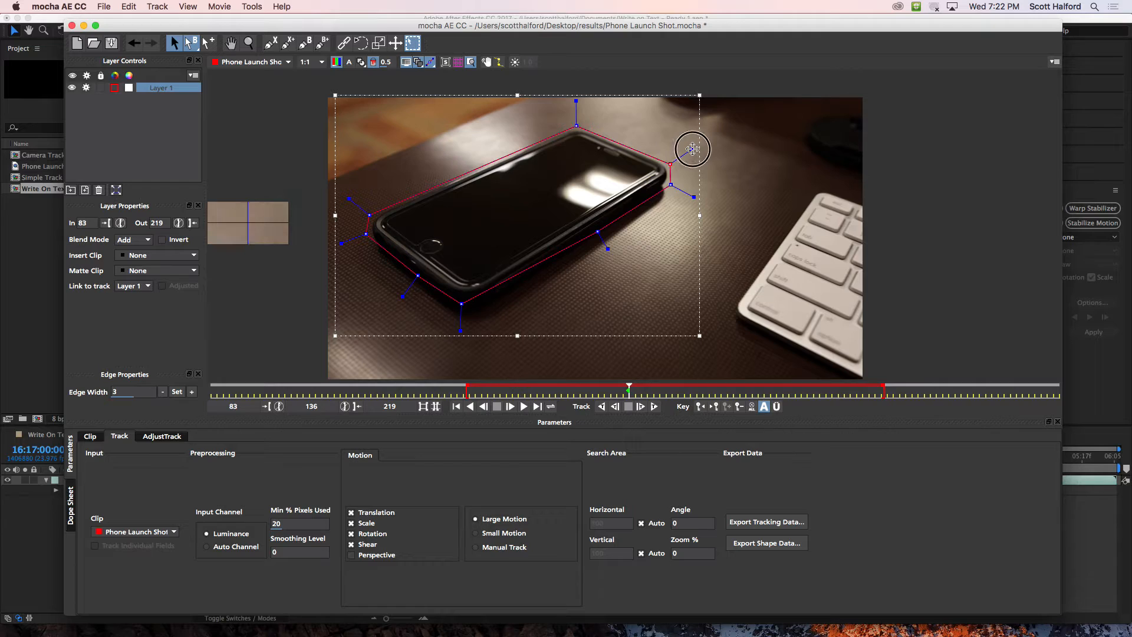
drag(694, 196, 686, 193)
drag(341, 242, 348, 239)
drag(351, 196, 356, 197)
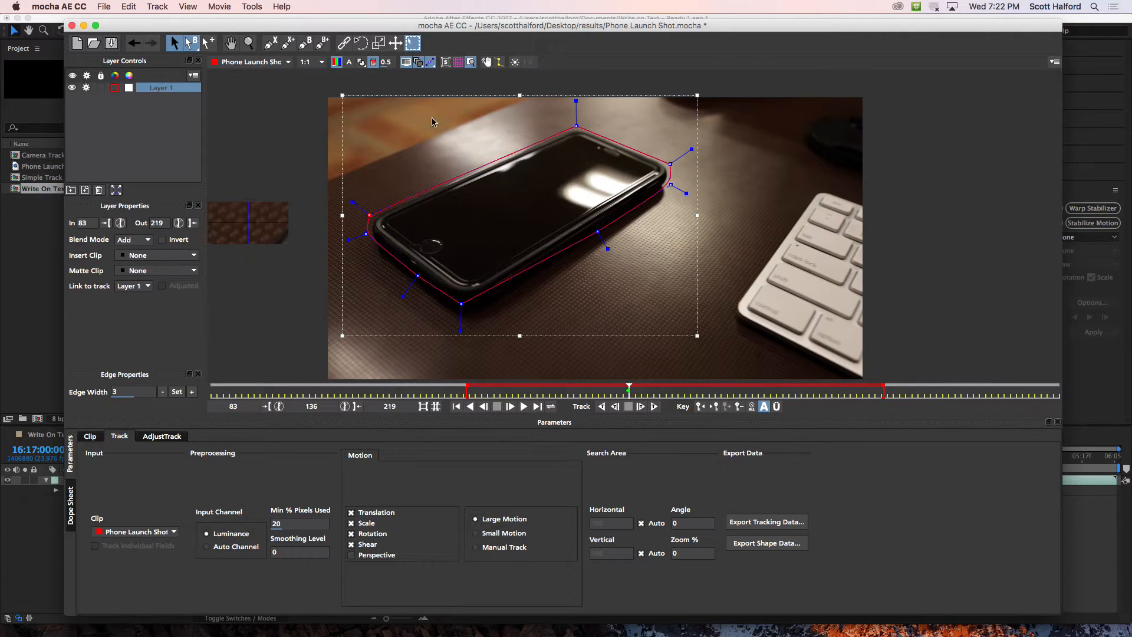
Preview the planar grid and planar surface over the phone, and hide both overlays again.
click(458, 63)
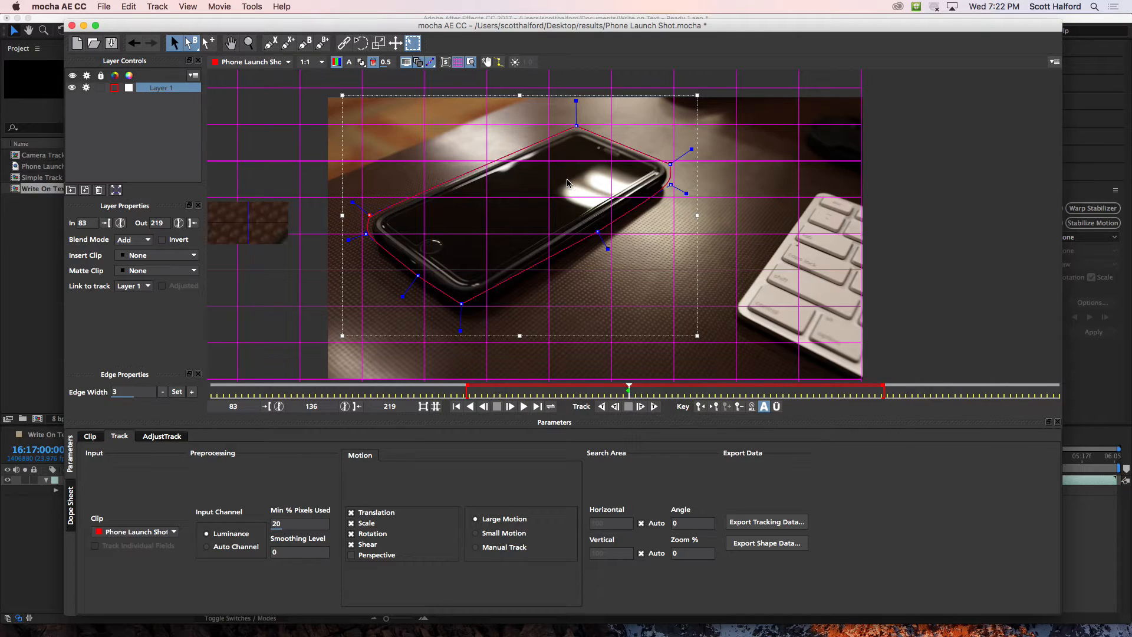
click(446, 63)
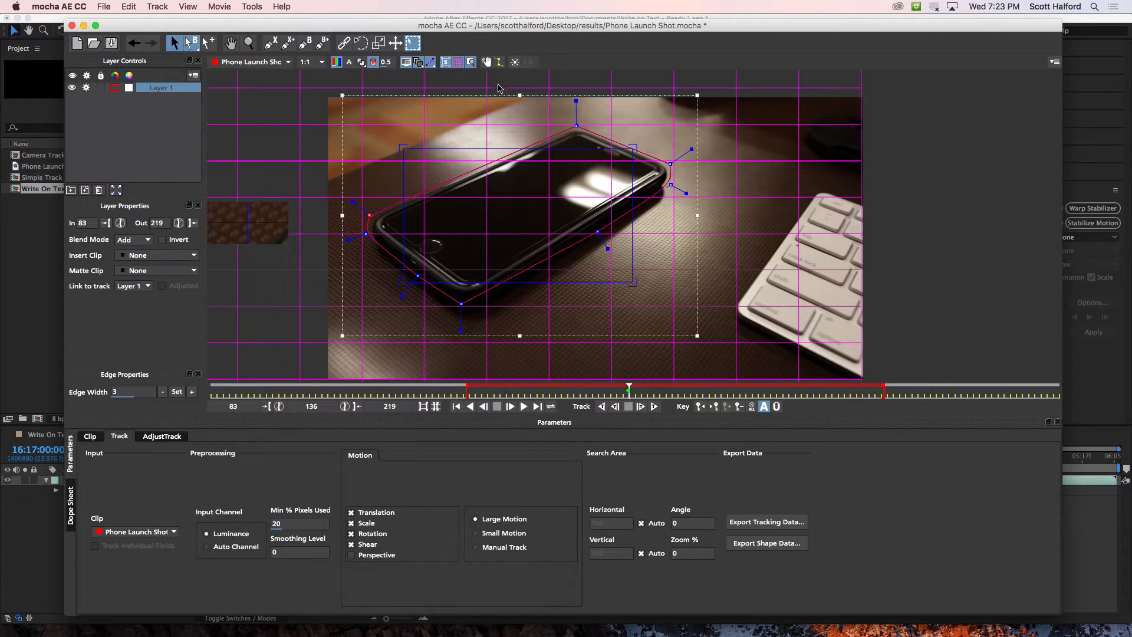
click(446, 63)
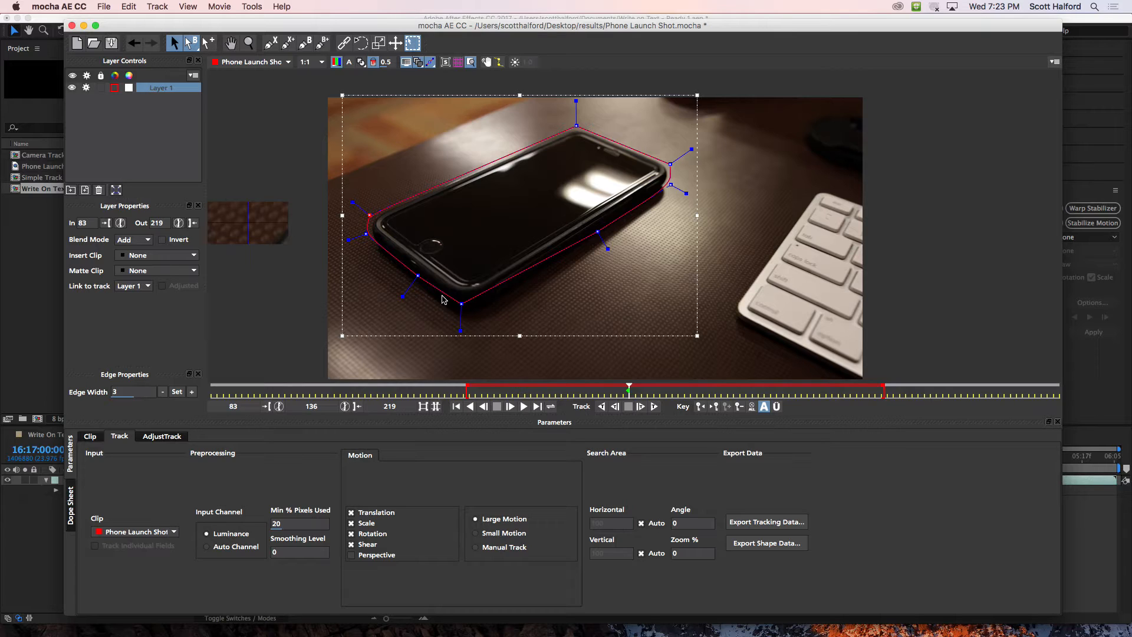
Show the planar surface and fit its four corners to the corners of the phone's face.
click(446, 62)
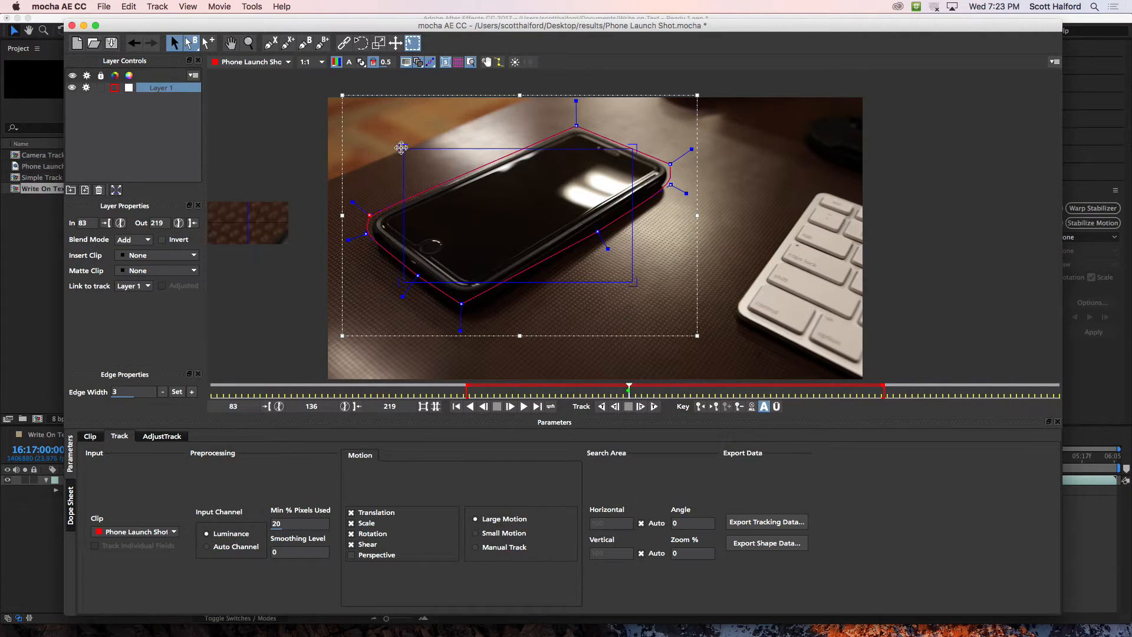
drag(395, 147, 382, 219)
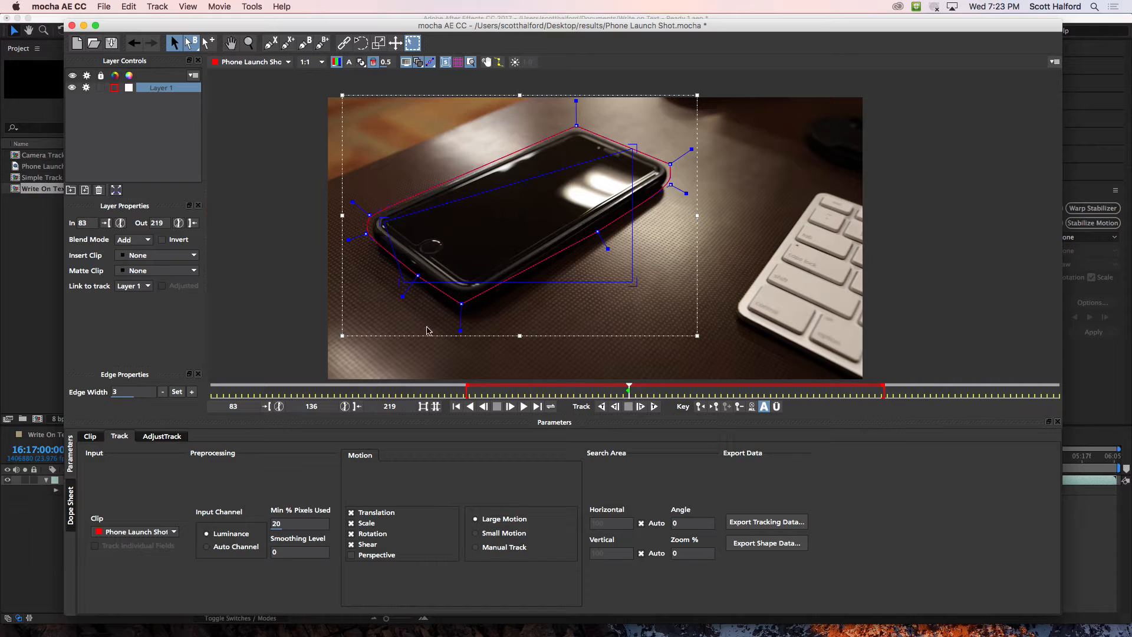
drag(400, 279, 465, 287)
drag(633, 283, 577, 126)
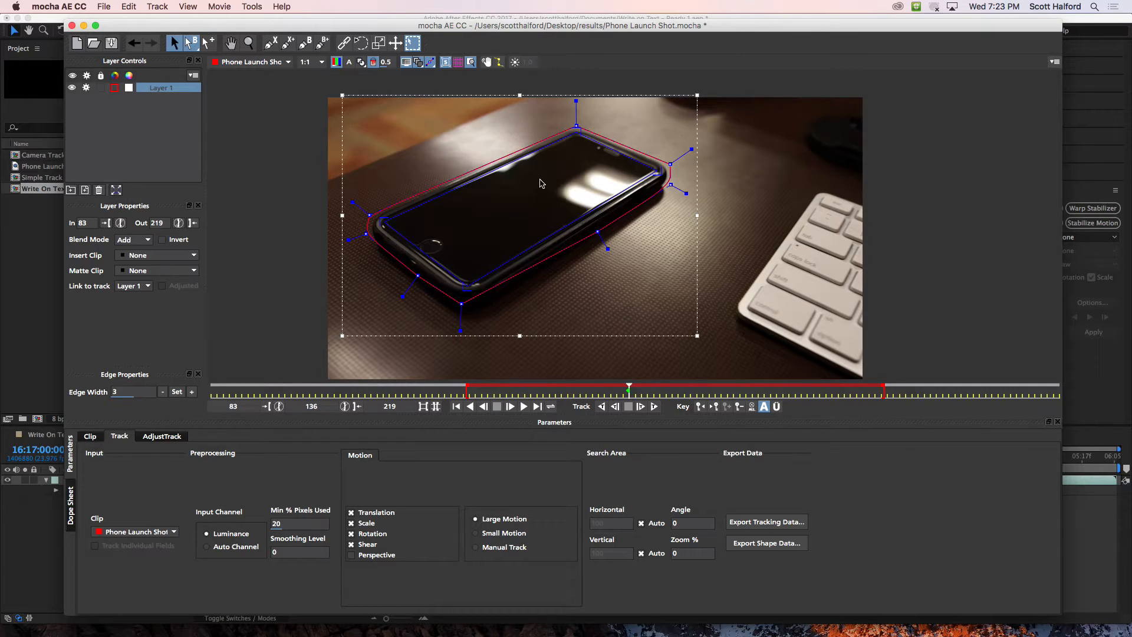
drag(660, 172, 659, 171)
drag(469, 289, 469, 289)
drag(383, 222, 380, 221)
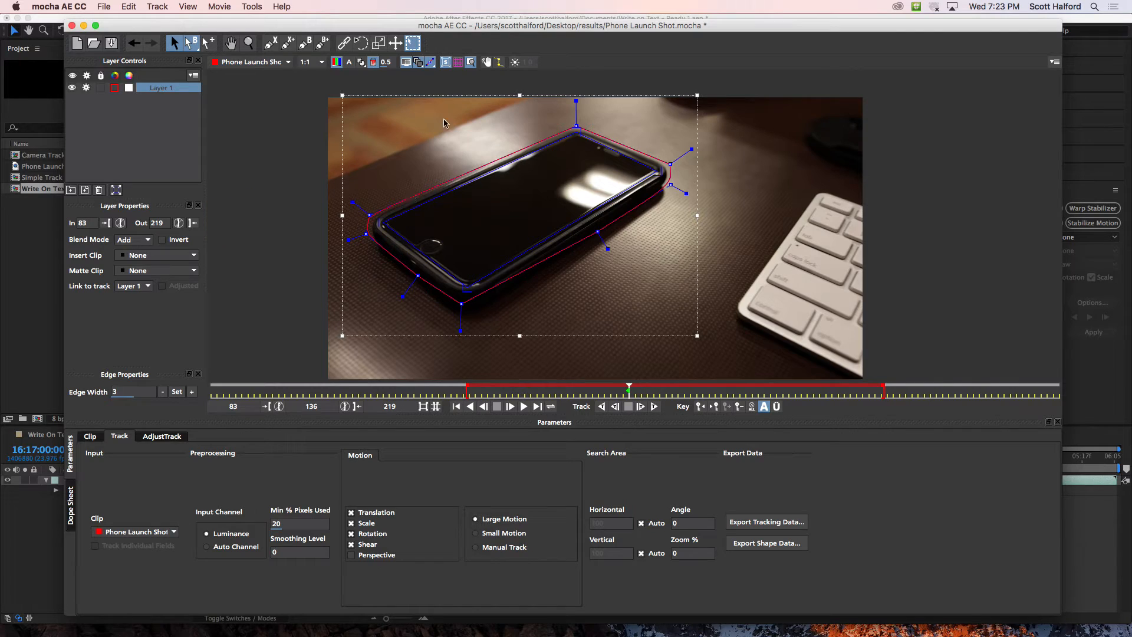
Turn on the planar grid and fine-tune the planar surface's corners so the grid matches the phone's perspective.
click(458, 63)
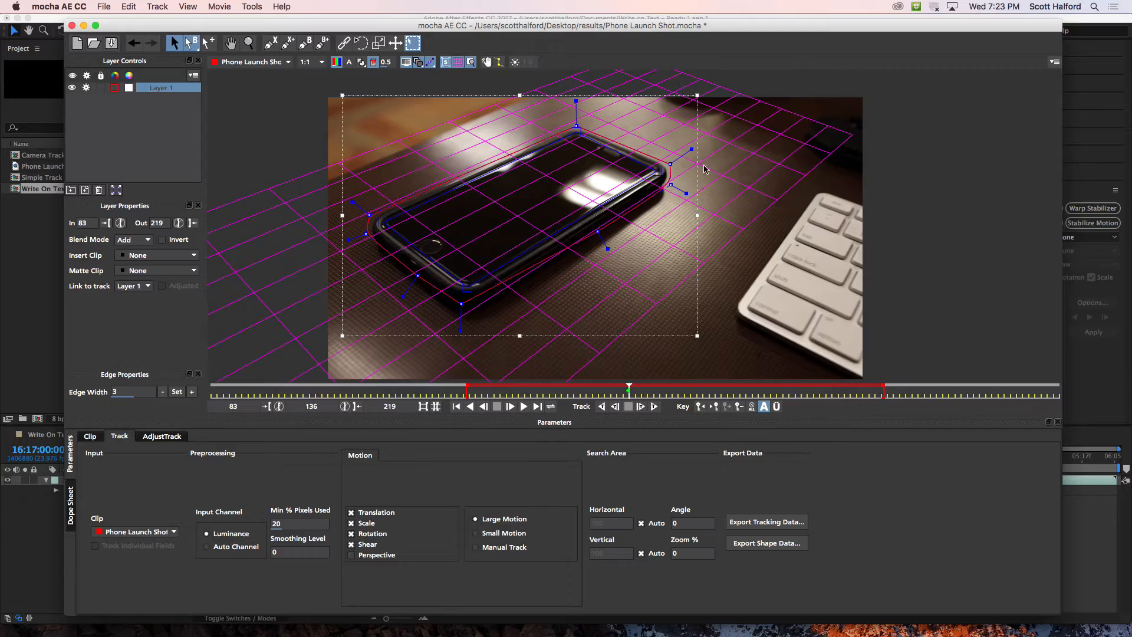
drag(657, 173, 662, 171)
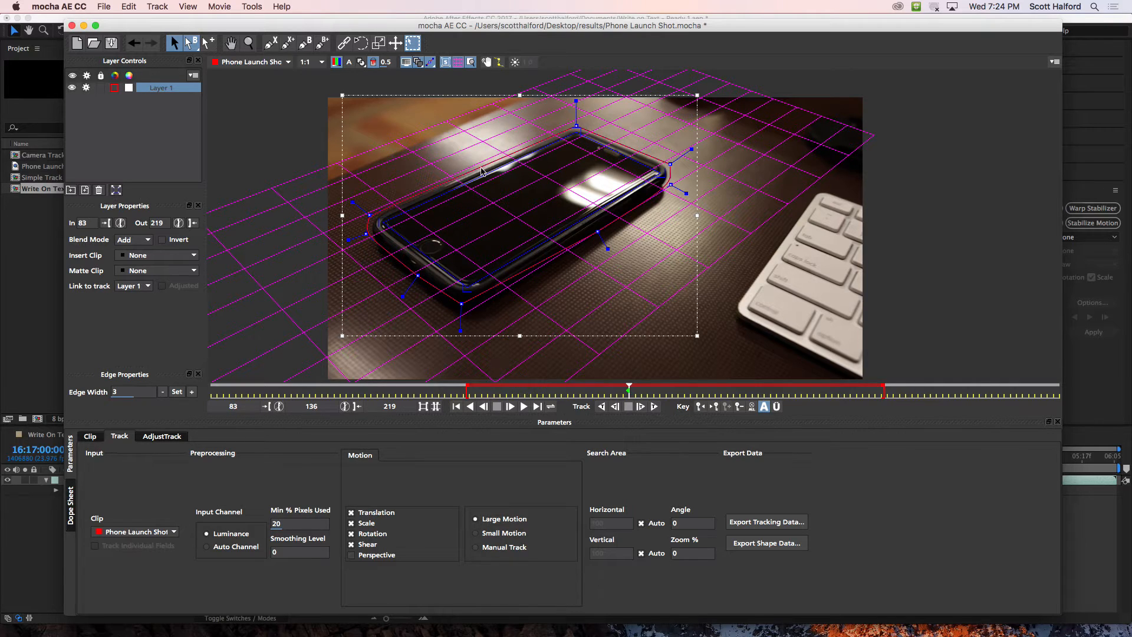
drag(578, 136, 579, 137)
drag(387, 223, 388, 223)
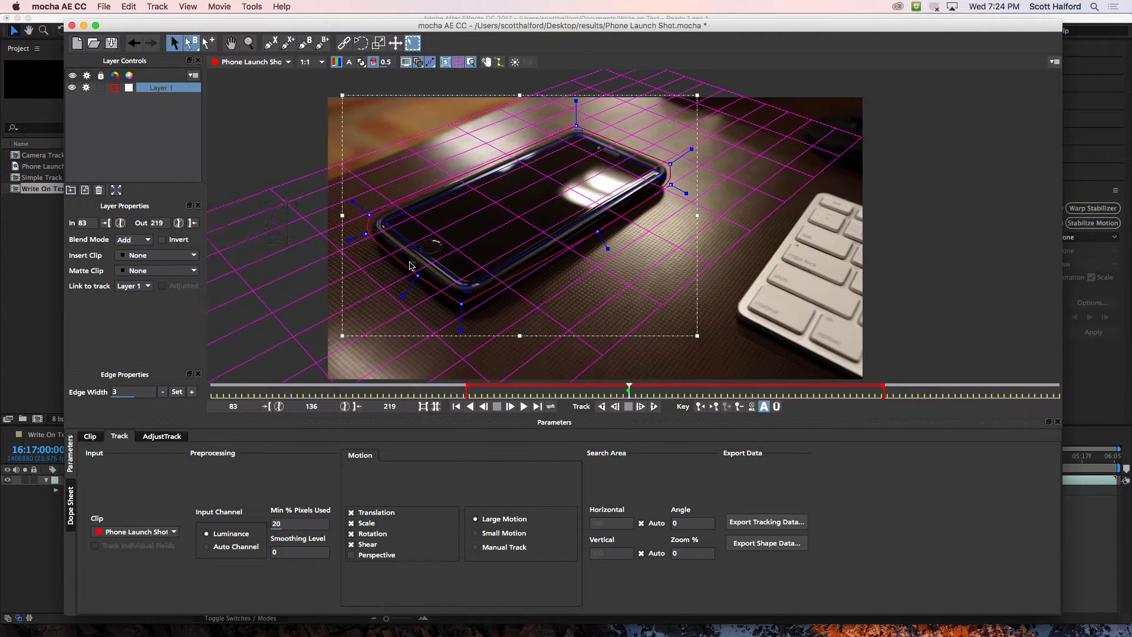
Rename Layer 1 as "Phone tracker".
drag(467, 288, 467, 288)
double_click(159, 93)
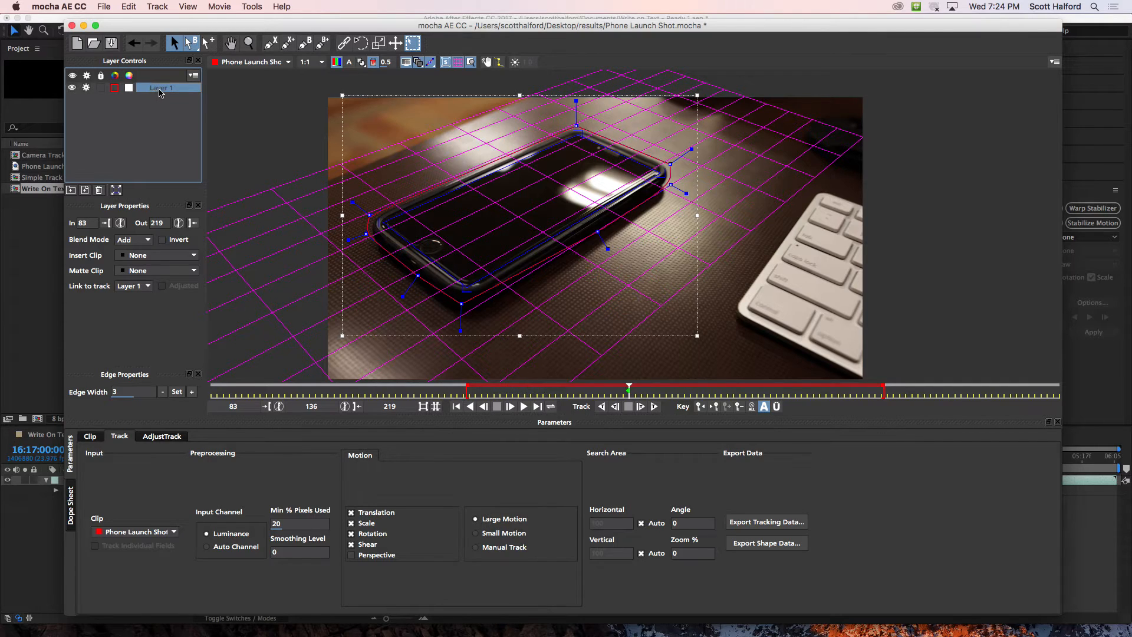
double_click(150, 88)
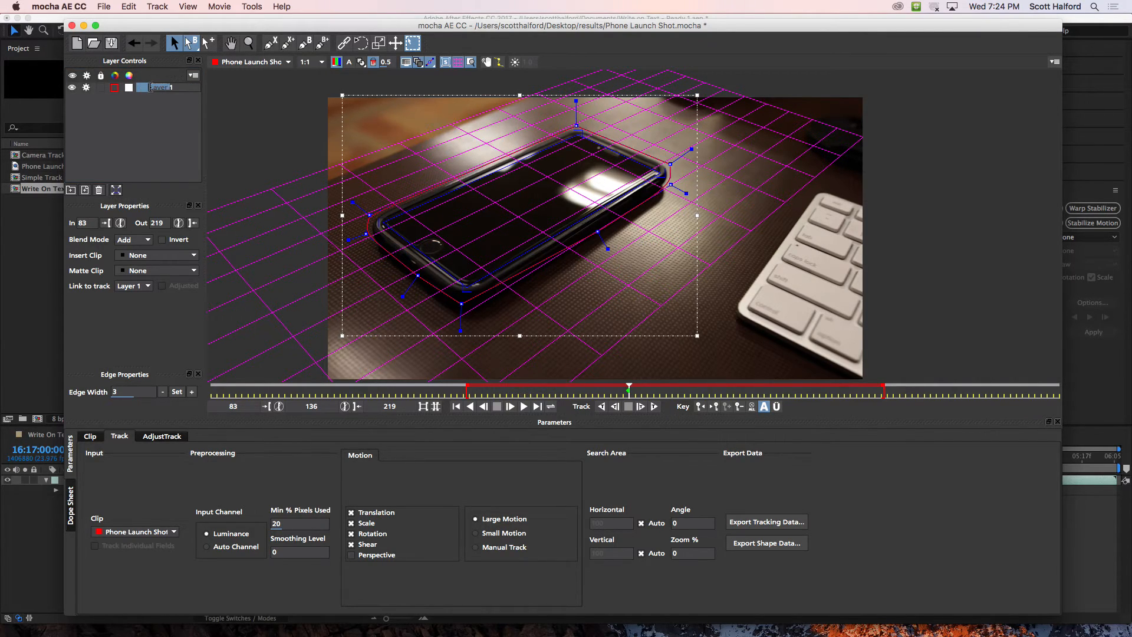
text(Phone tracker)
click(158, 121)
click(148, 89)
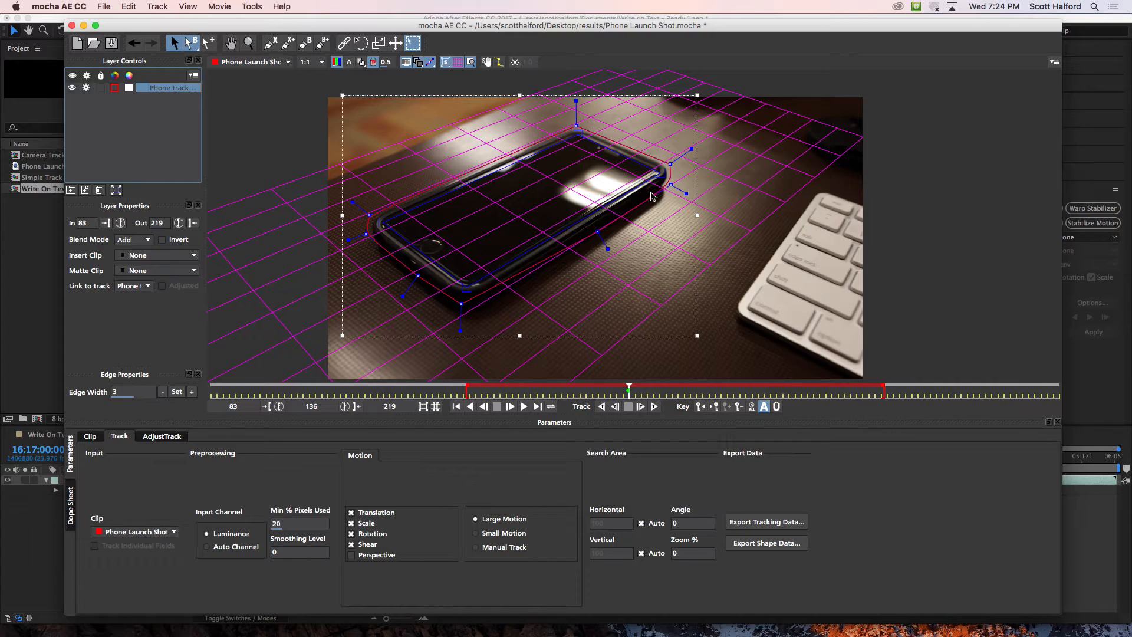
Track the phone layer backward from frame 136, stop at frame 116, and return to frame 136.
click(602, 407)
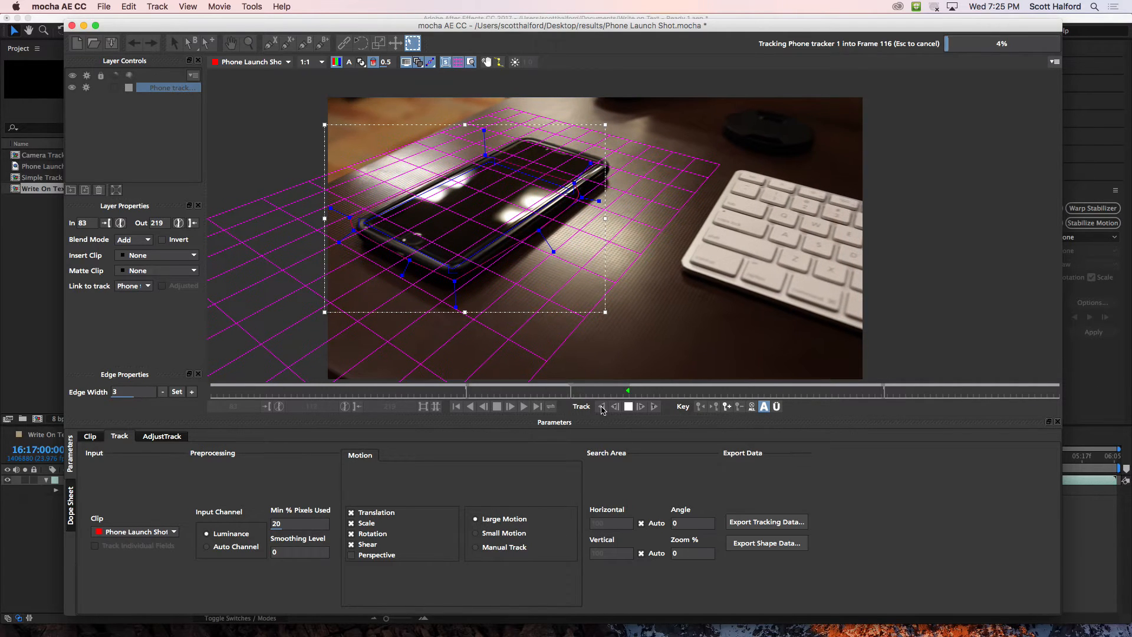
click(632, 404)
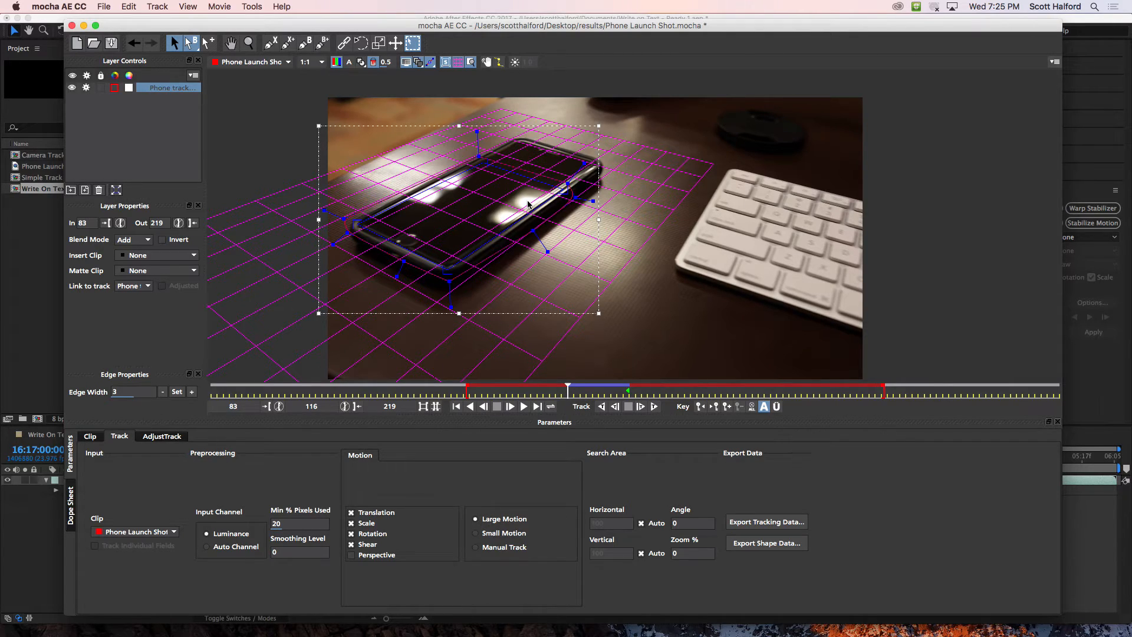
drag(587, 391, 626, 393)
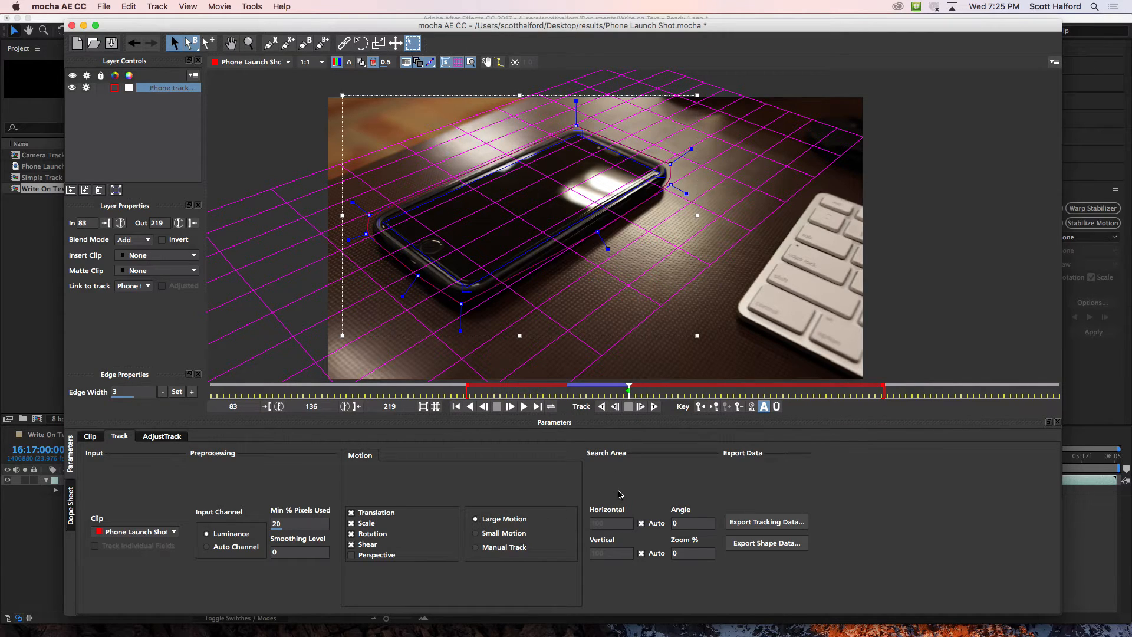
Track the phone layer forward from frame 136, stop once the hand covers the phone, and return to frame 136.
click(641, 406)
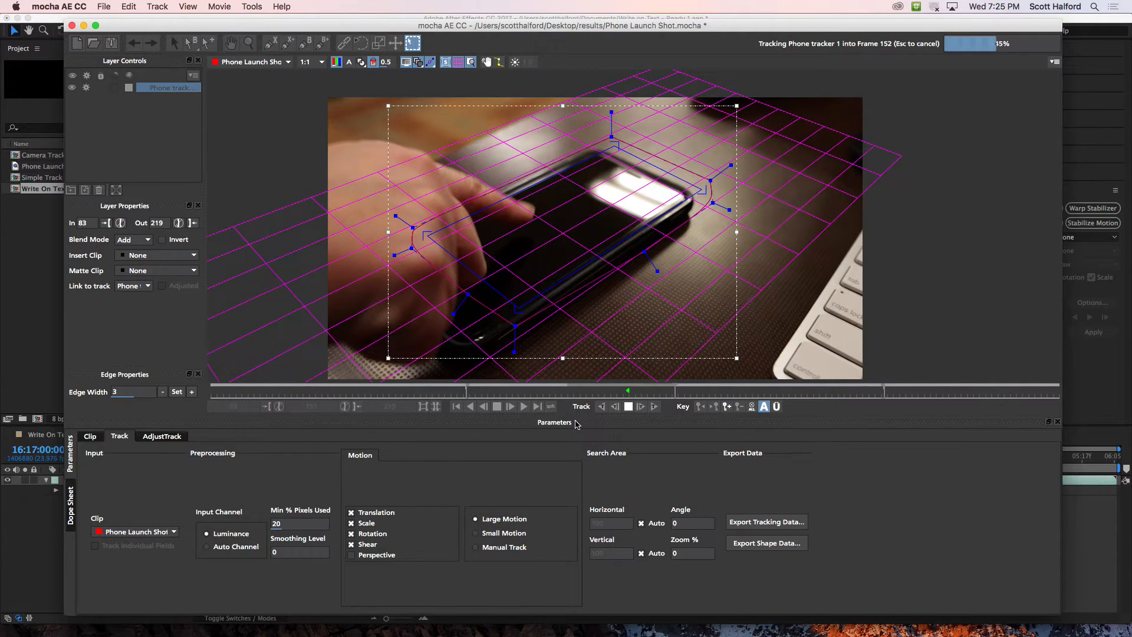
click(629, 407)
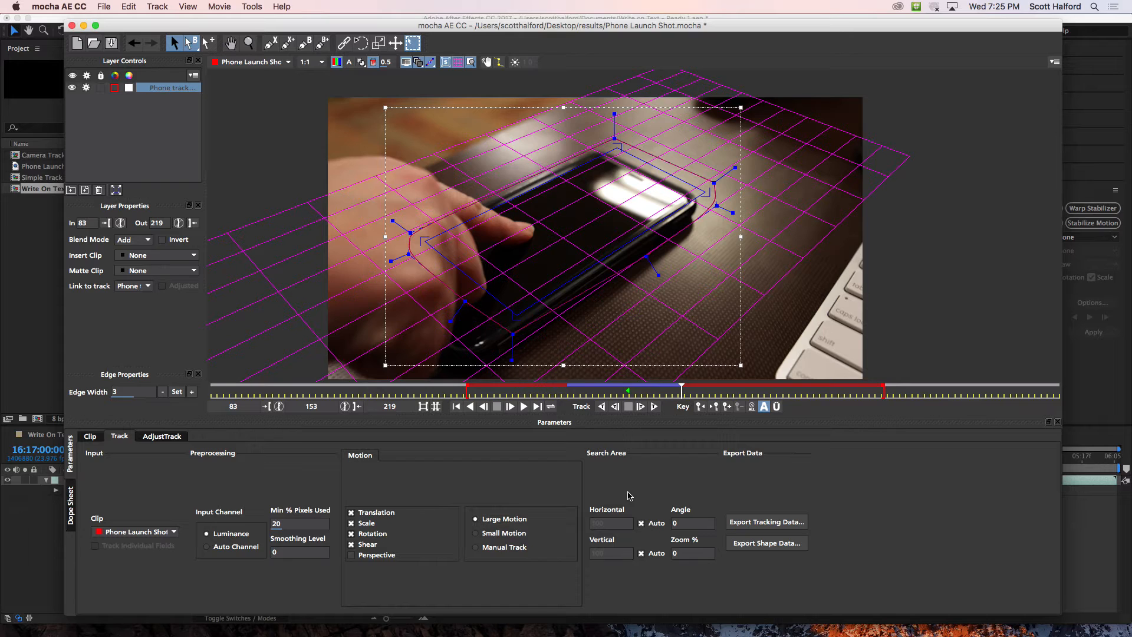
key(comma)
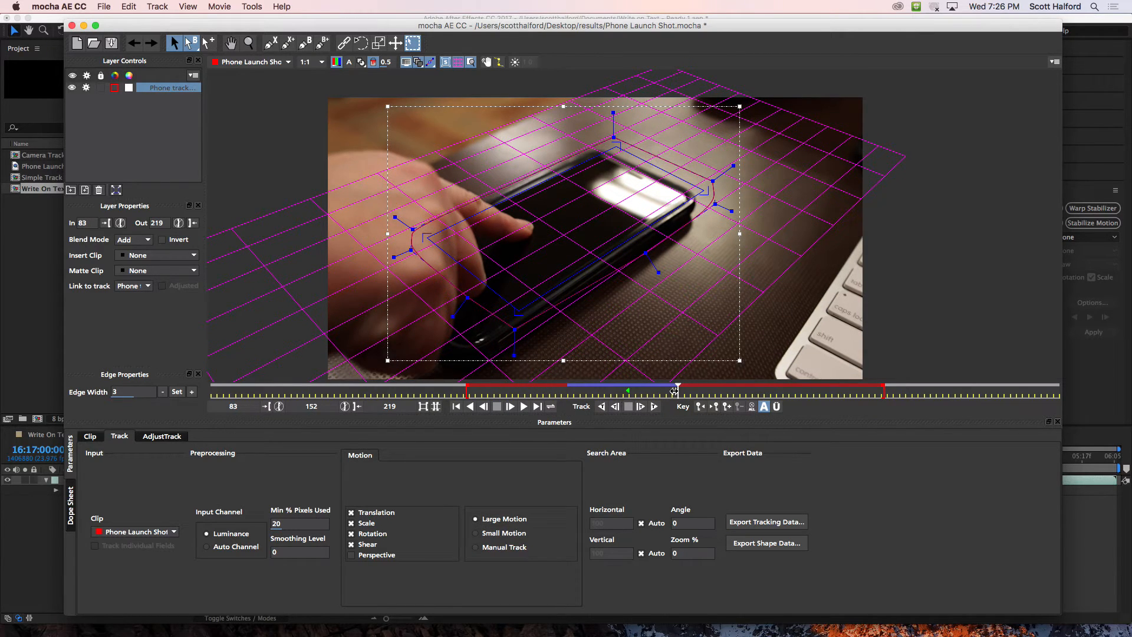
drag(676, 389, 630, 395)
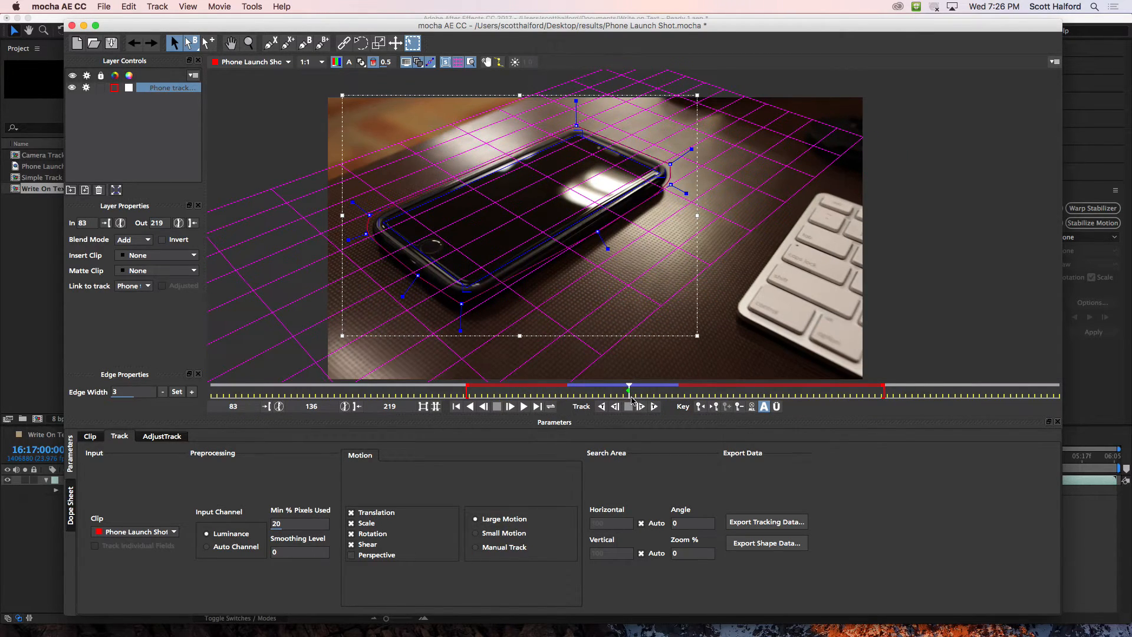
Delete the phone tracker layer and hide the planar grid.
click(122, 109)
click(157, 89)
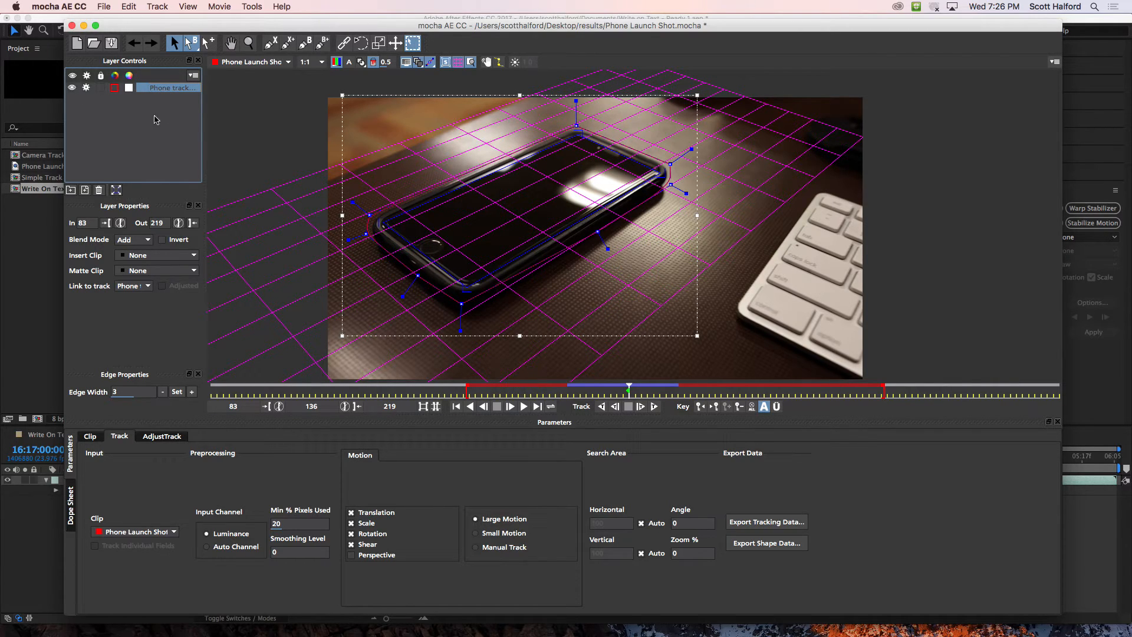
click(99, 191)
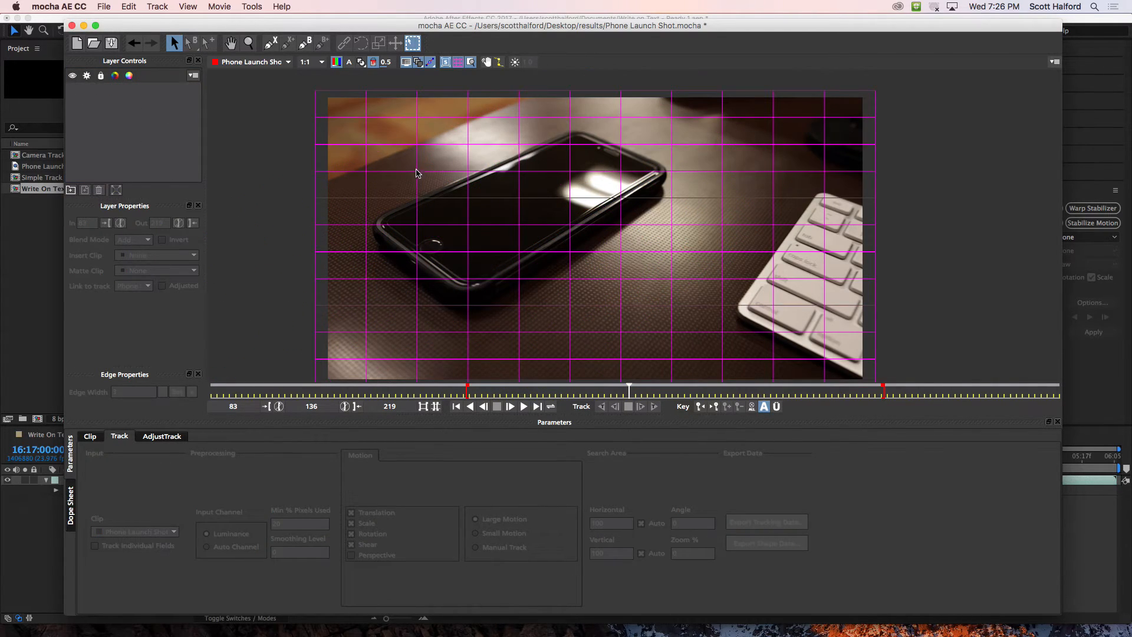
click(457, 62)
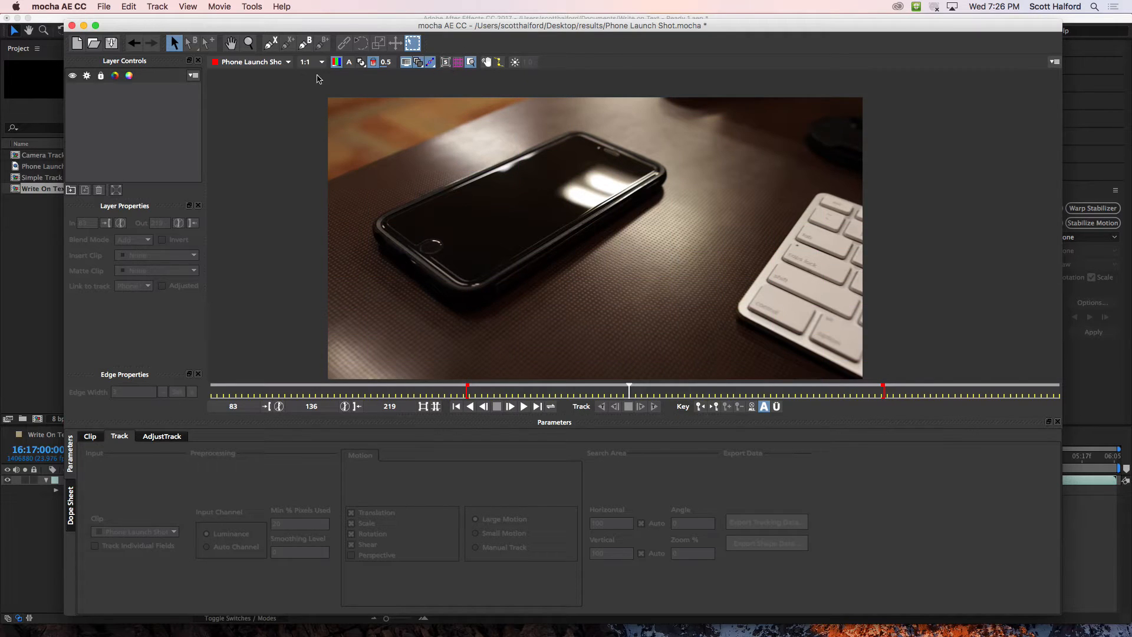
Draw a closed X-spline around the home-button end of the phone, leaving out most of the screen.
click(271, 44)
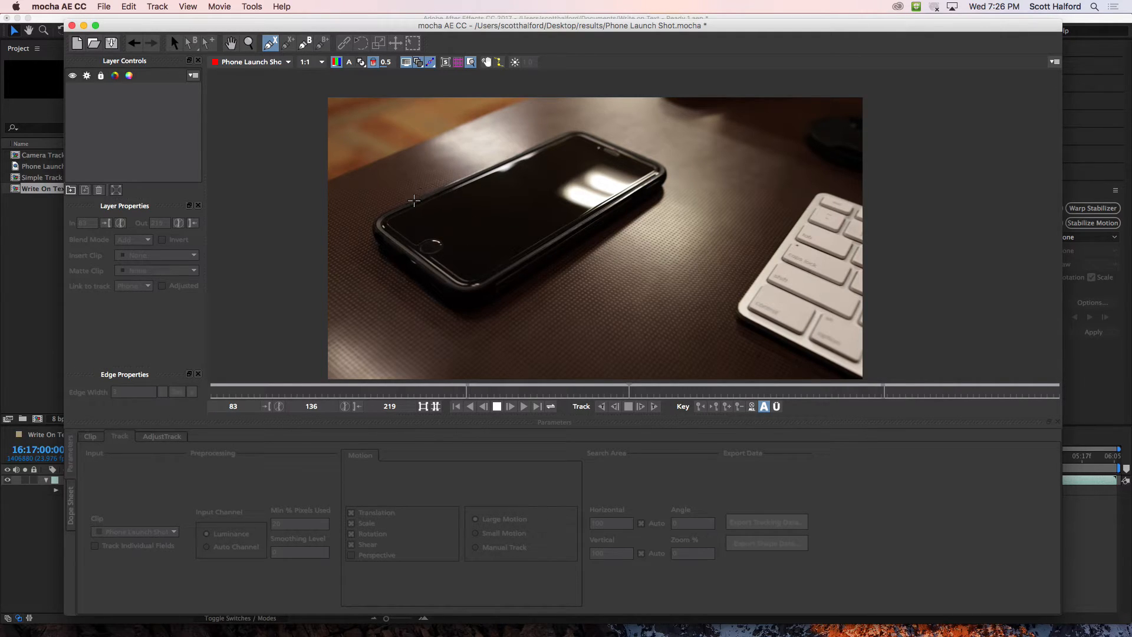
click(424, 192)
click(370, 218)
click(366, 241)
click(422, 280)
click(459, 302)
click(487, 295)
click(492, 282)
click(475, 270)
click(451, 255)
click(448, 230)
click(421, 206)
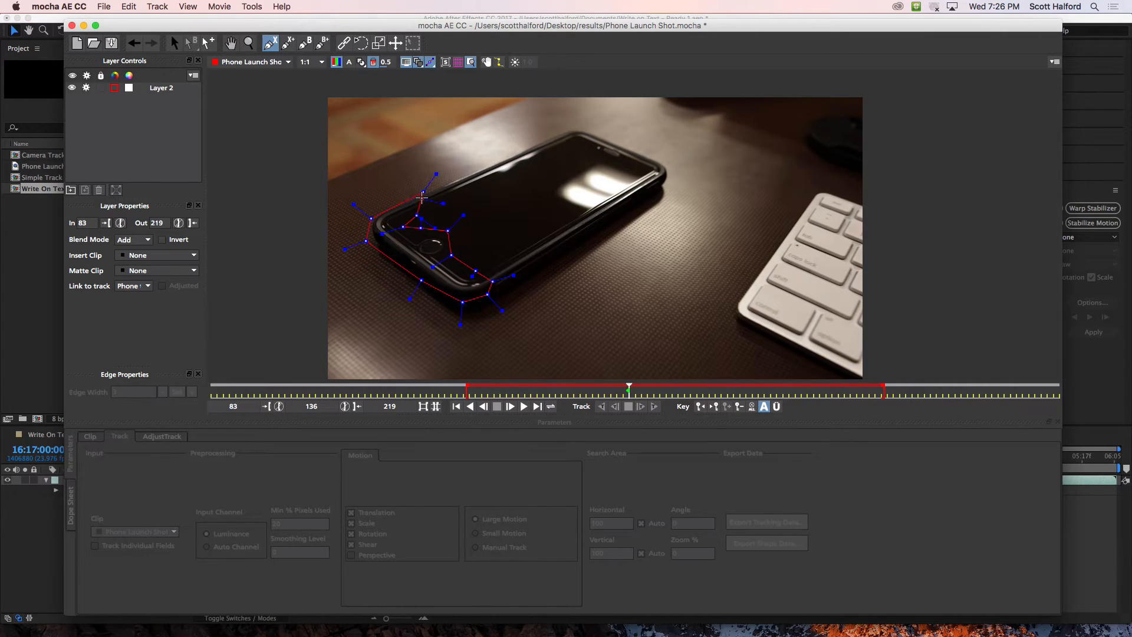
click(424, 191)
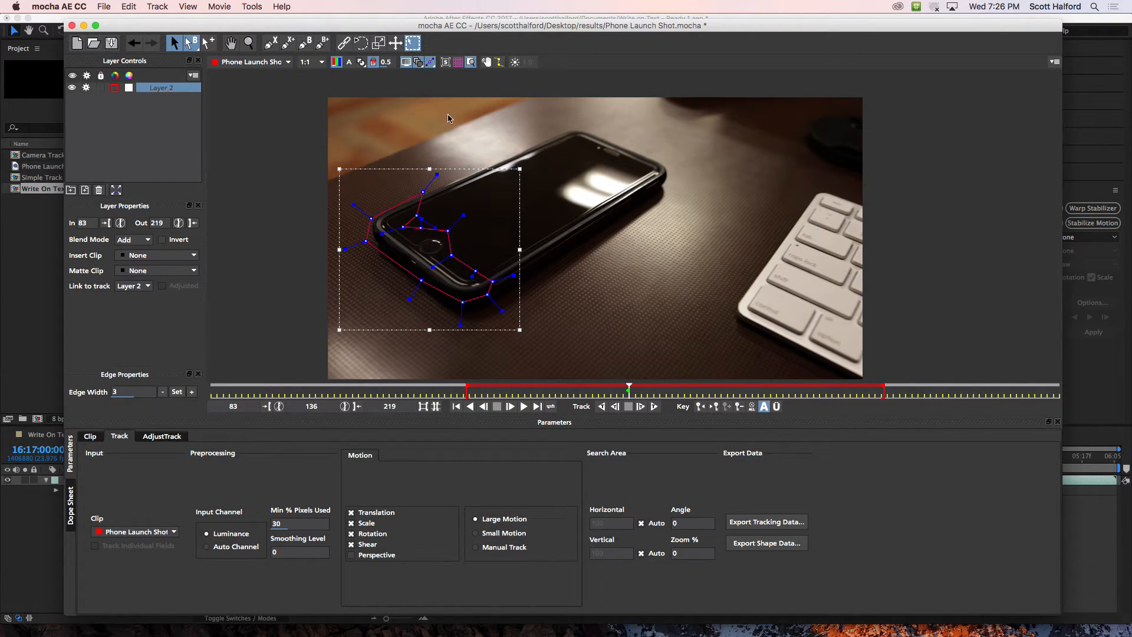
Add a second closed X-spline to the same layer around the phone's speaker end and adjust its far corner point.
click(288, 45)
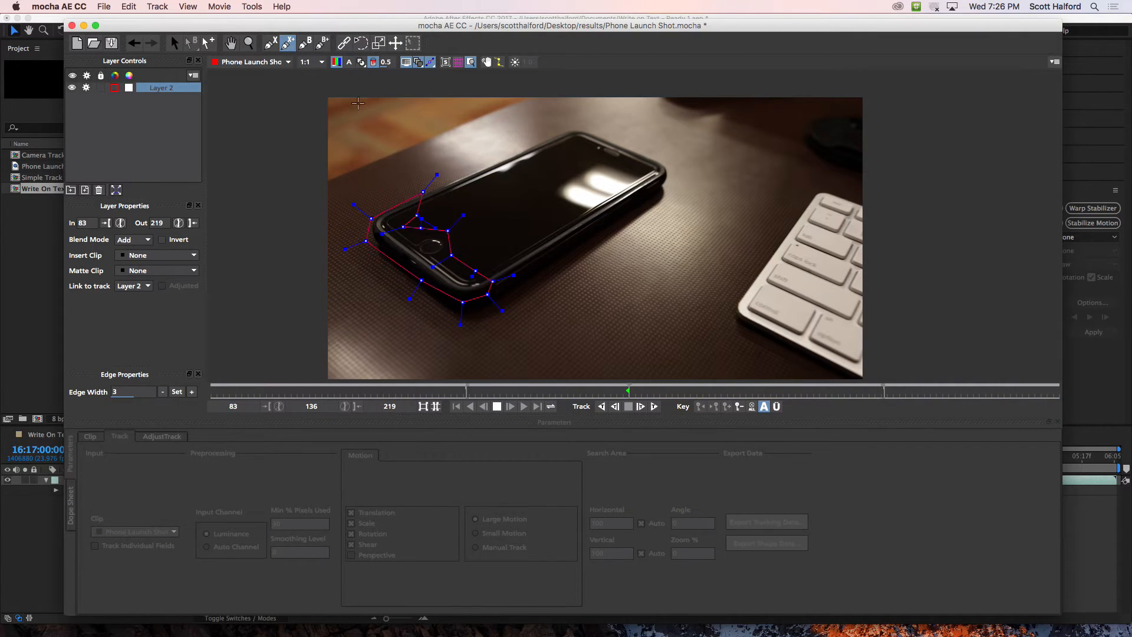
click(574, 127)
click(599, 133)
click(670, 164)
click(671, 180)
click(657, 181)
click(600, 156)
click(590, 150)
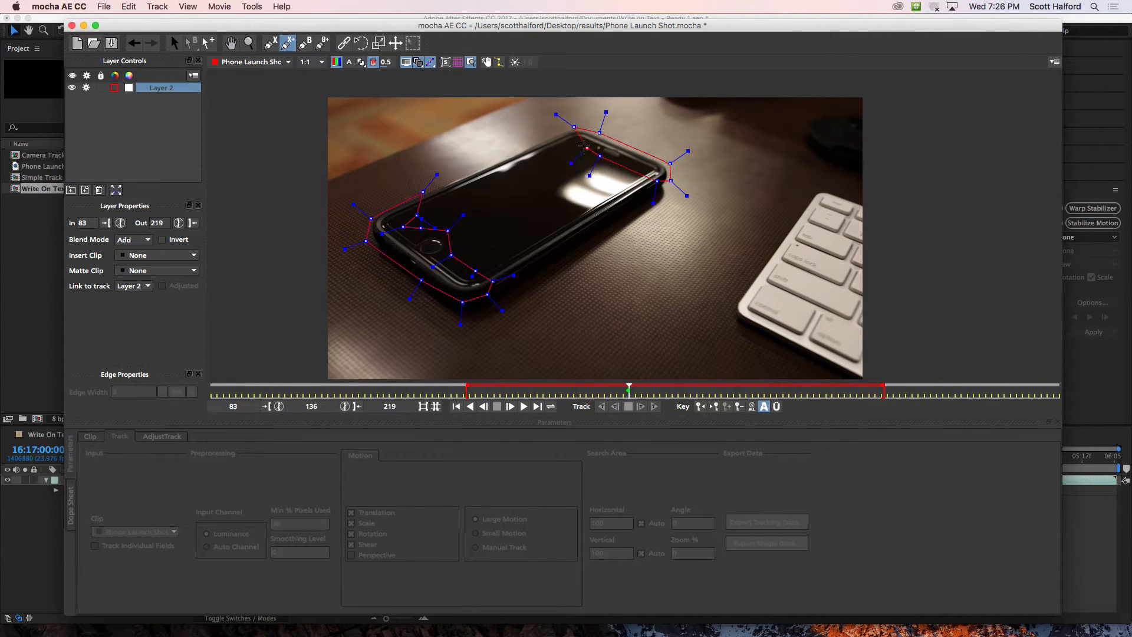
click(574, 127)
drag(571, 141, 556, 132)
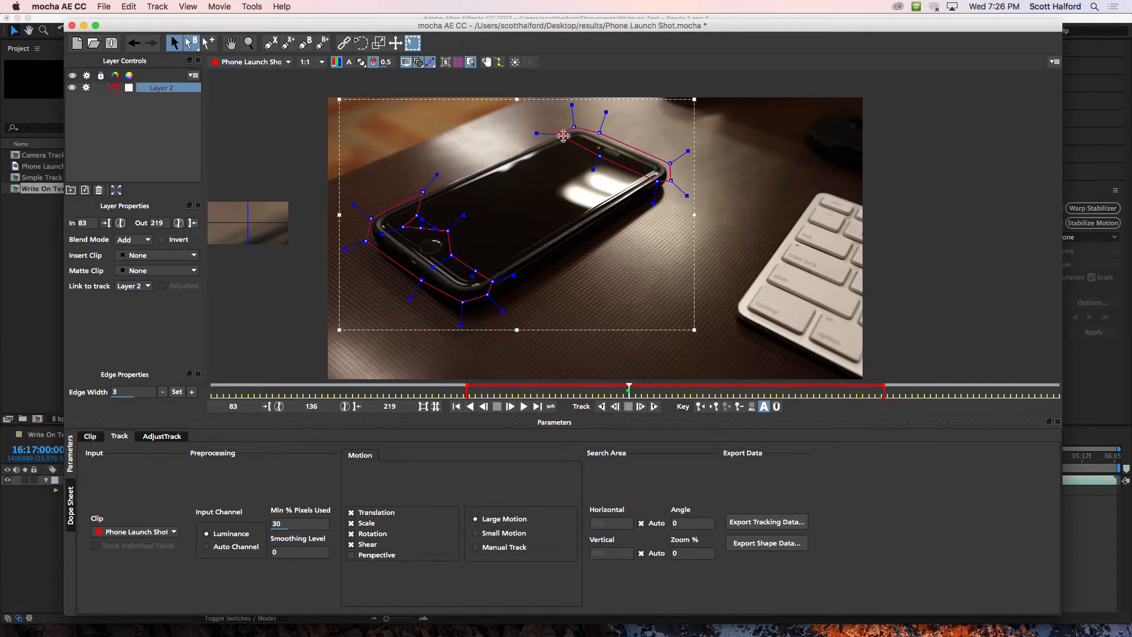
Show the planar surface, fit its four corners to the phone's face, and turn on the planar grid.
click(446, 62)
drag(479, 205, 582, 131)
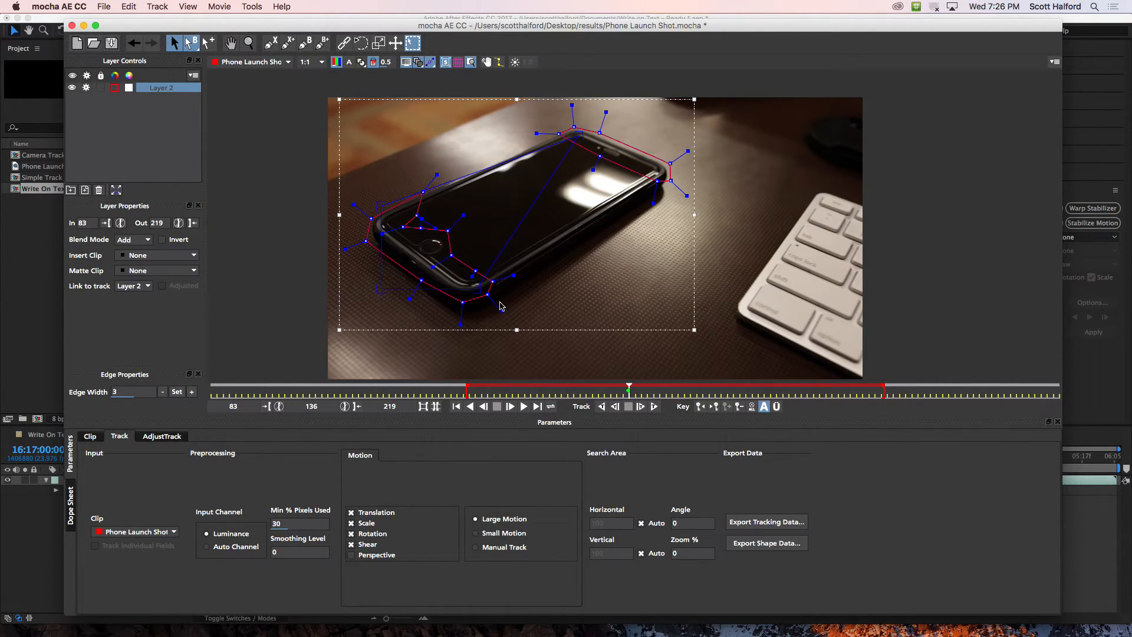
drag(481, 284, 659, 171)
drag(384, 291, 470, 286)
drag(378, 206, 381, 221)
drag(579, 135, 576, 136)
click(460, 62)
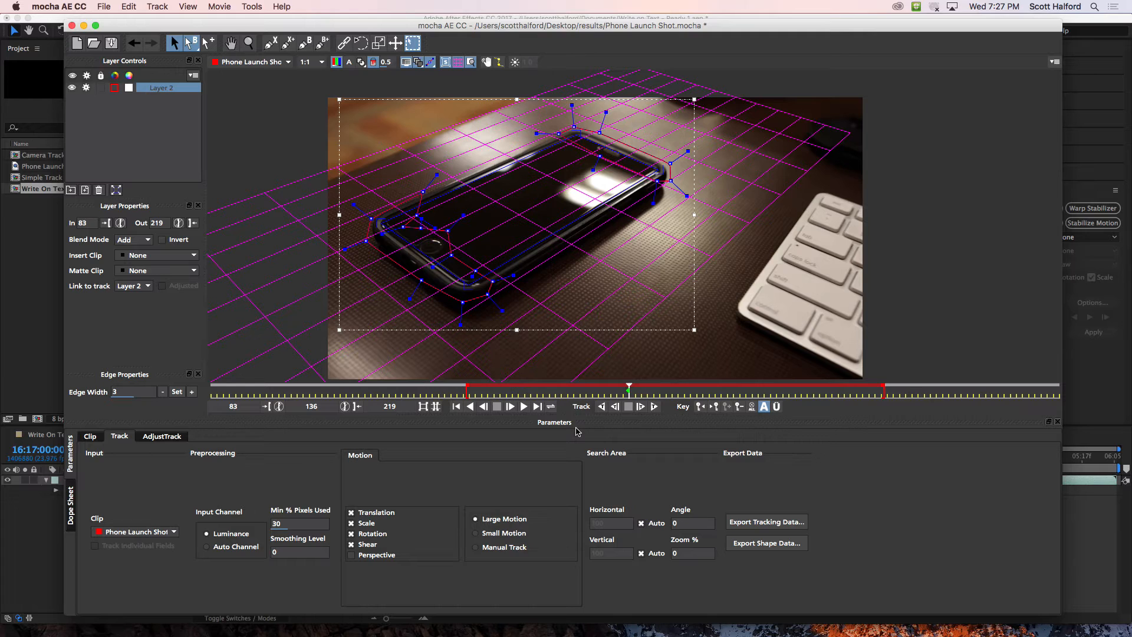
Track the new layer backward to frame 83, then forward from frame 136, stopping at frame 154.
click(600, 406)
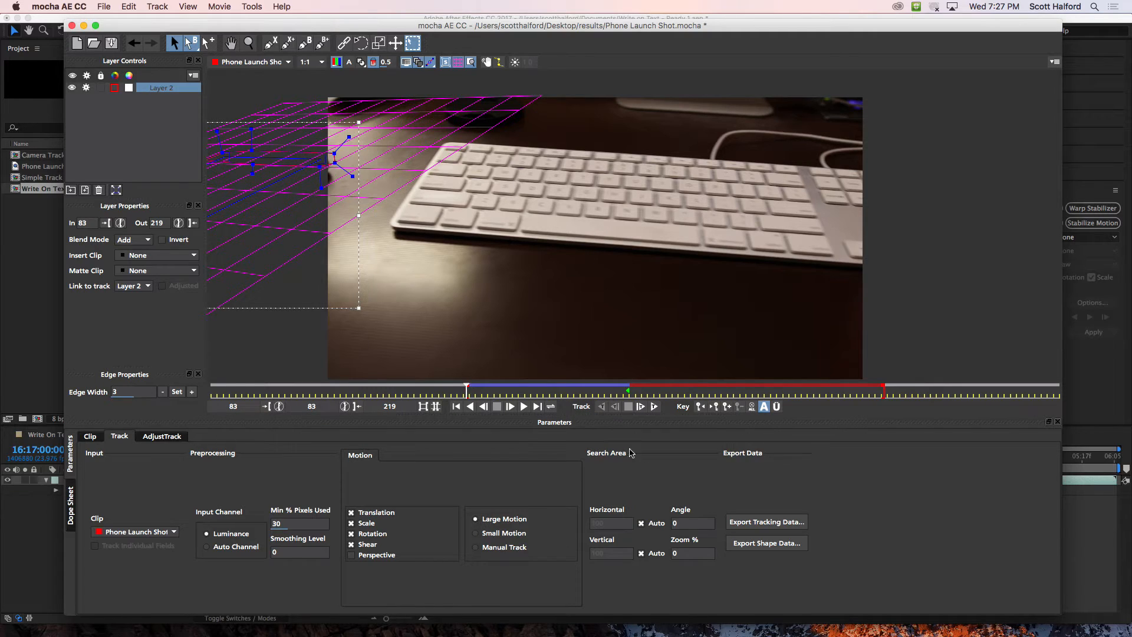
click(715, 406)
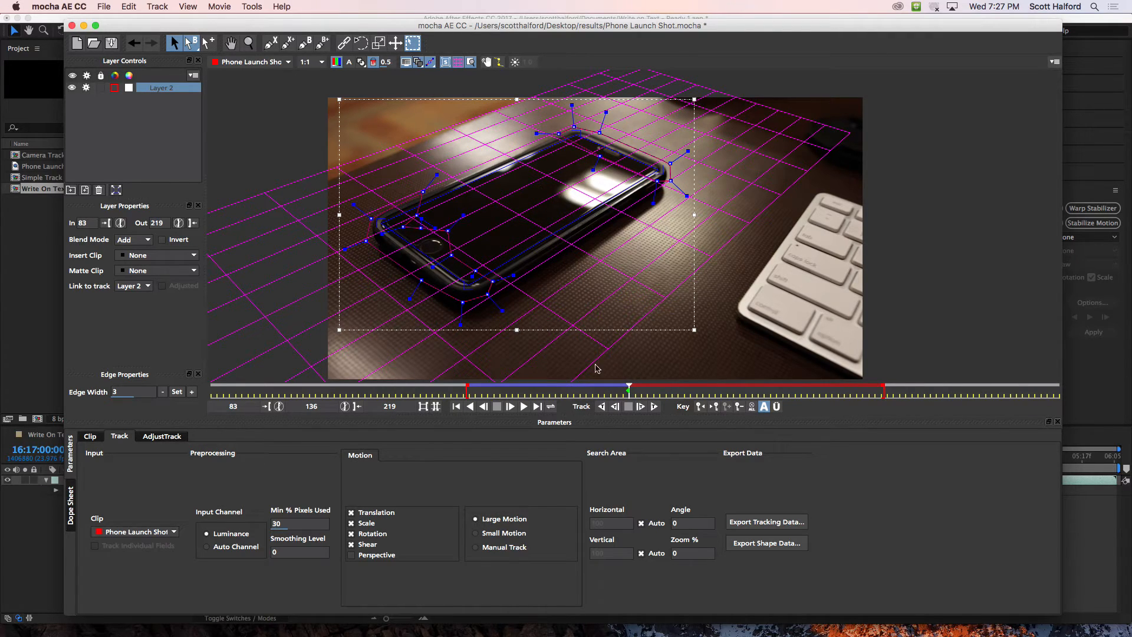
click(654, 406)
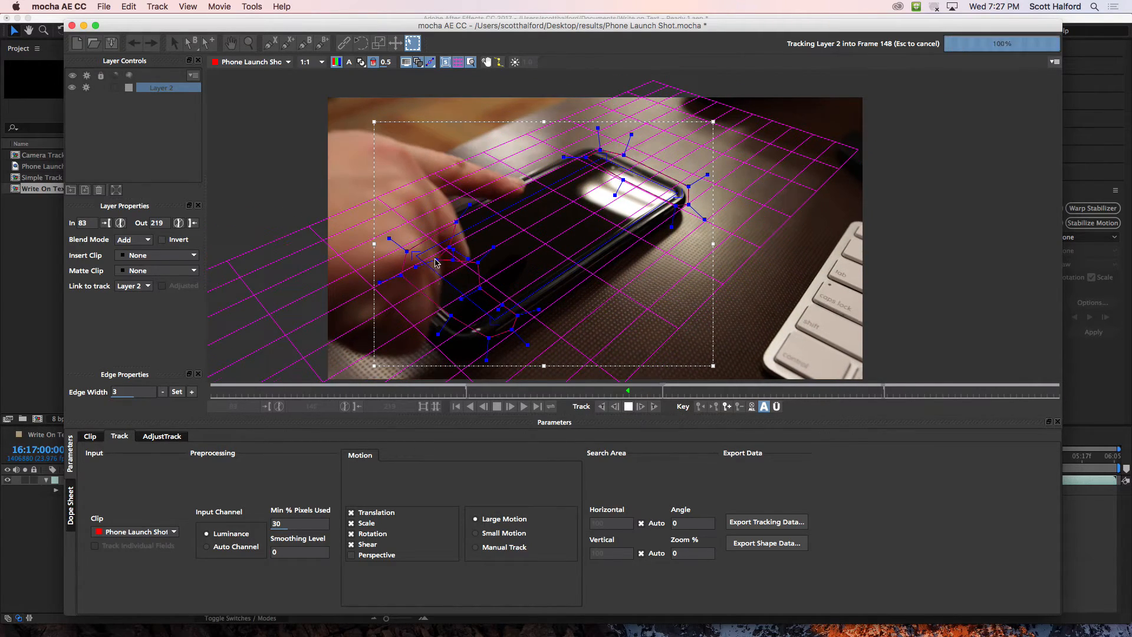
click(628, 408)
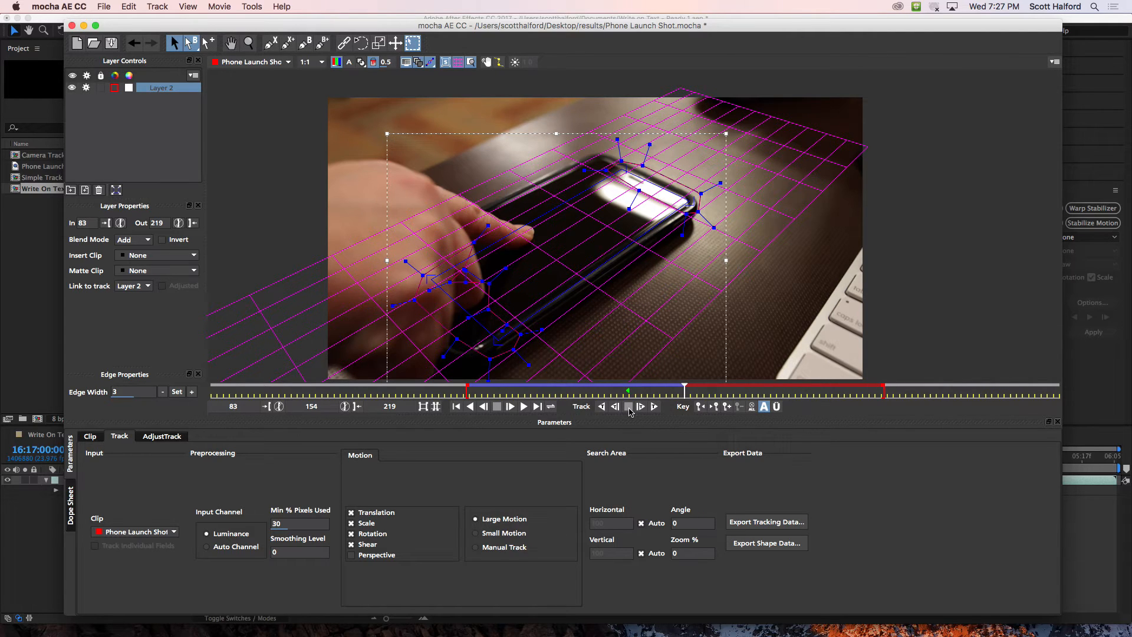
Undo the forward tracking frame by frame back to frame 138.
key(super+z)
key(super+z)
key(super+z)
key(super+z)
key(super+z)
key(super+z)
key(super+z)
key(super+z)
key(super+z)
key(super+z)
key(super+z)
key(super+z)
key(super+z)
key(super+z)
key(super+z)
key(super+z)
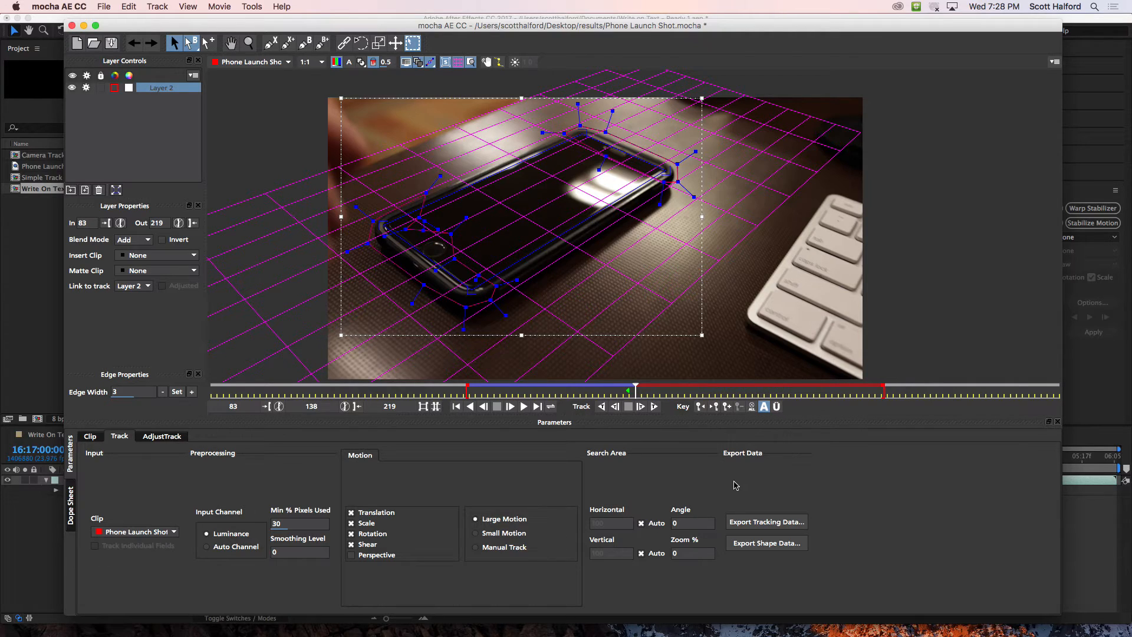
Export the tracking data as After Effects Transform Data [position, scale and rotation] and copy it to the clipboard.
click(757, 526)
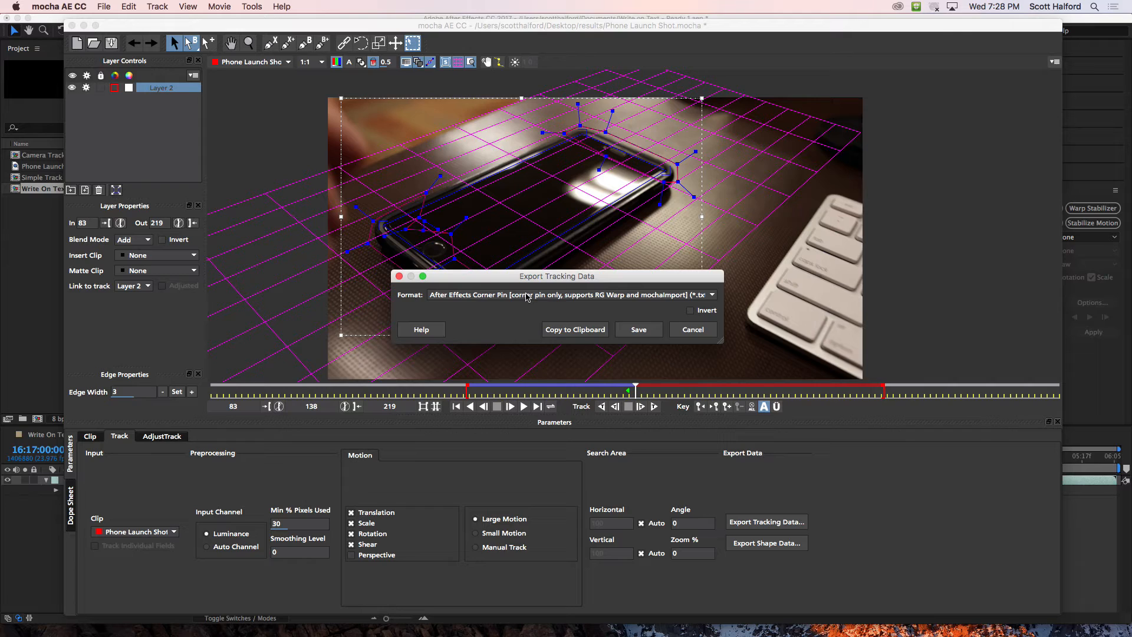
click(712, 295)
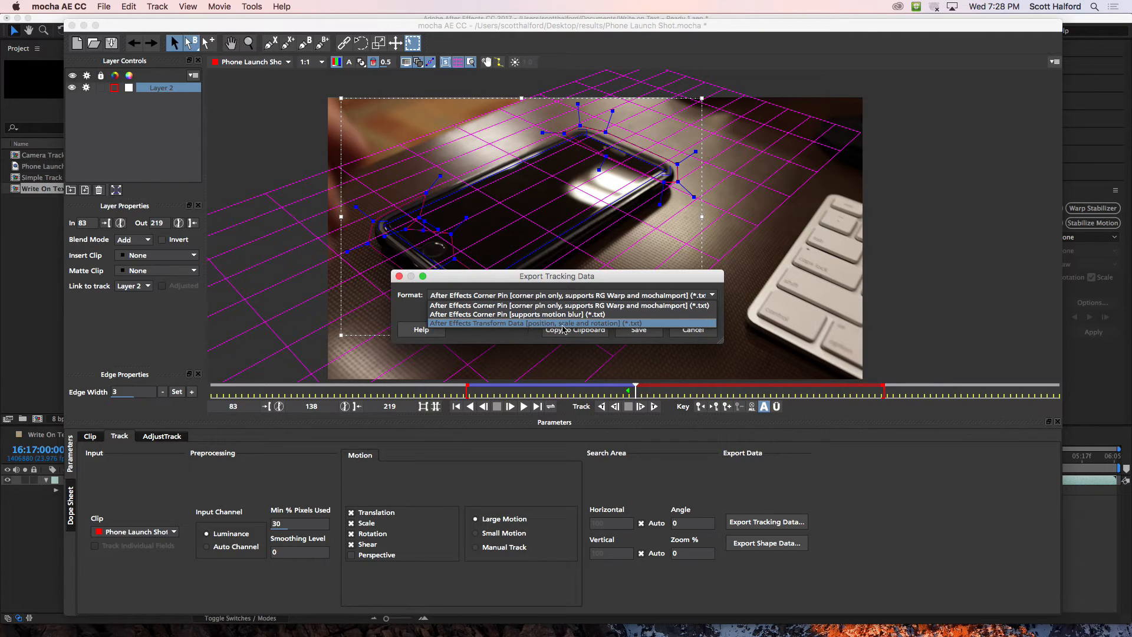
click(472, 325)
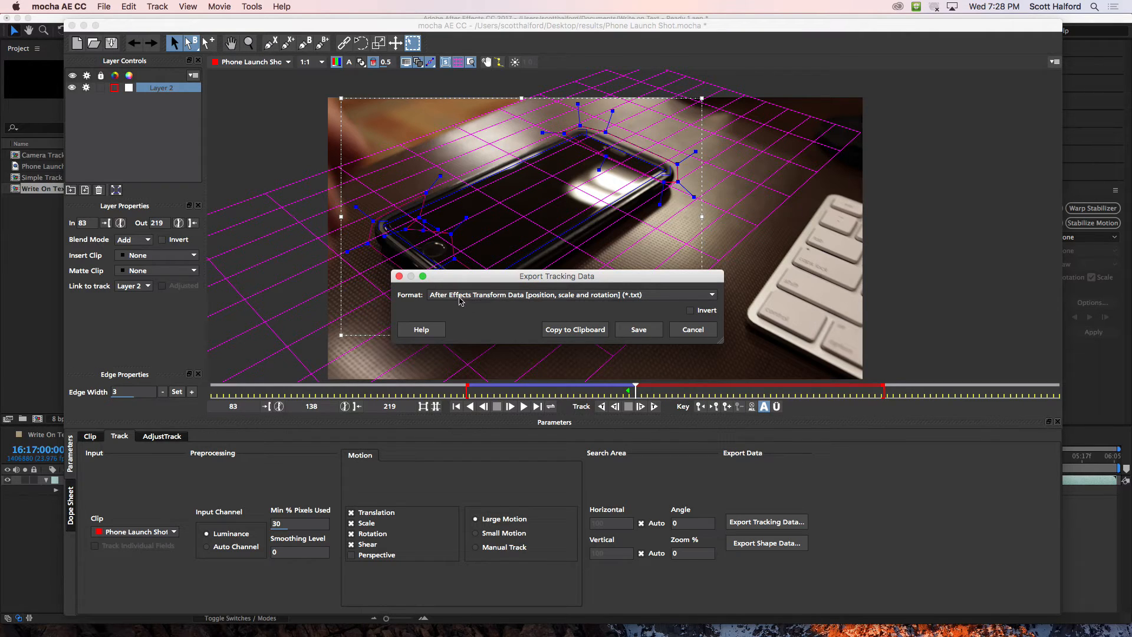
click(564, 330)
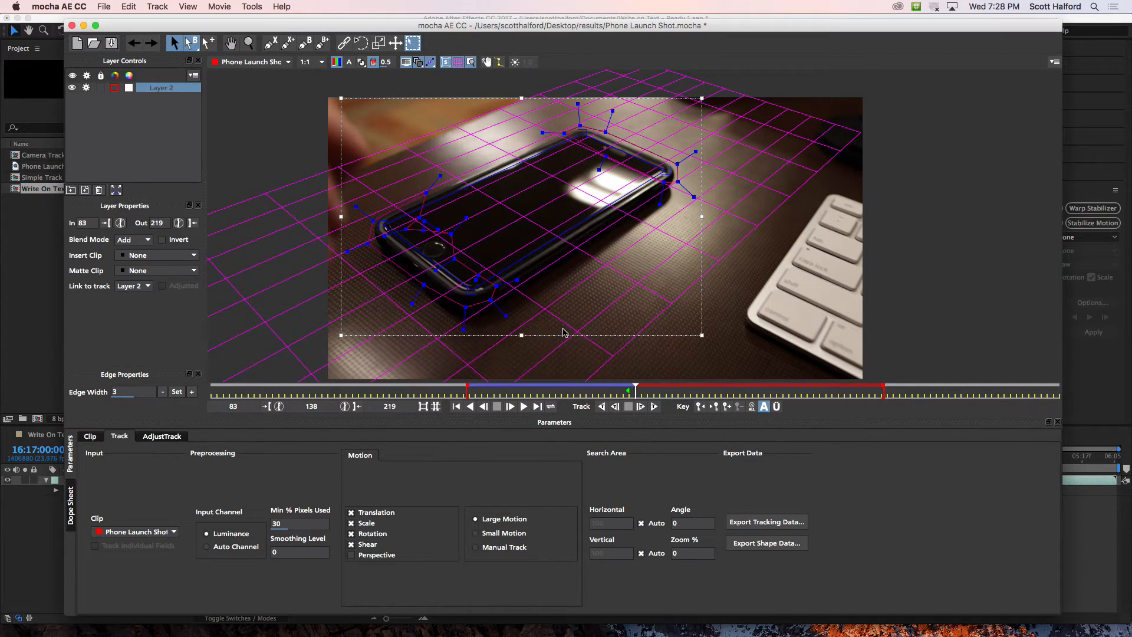
Switch to After Effects and move the current time in the Simple Track composition to 16:16:58:03.
click(26, 521)
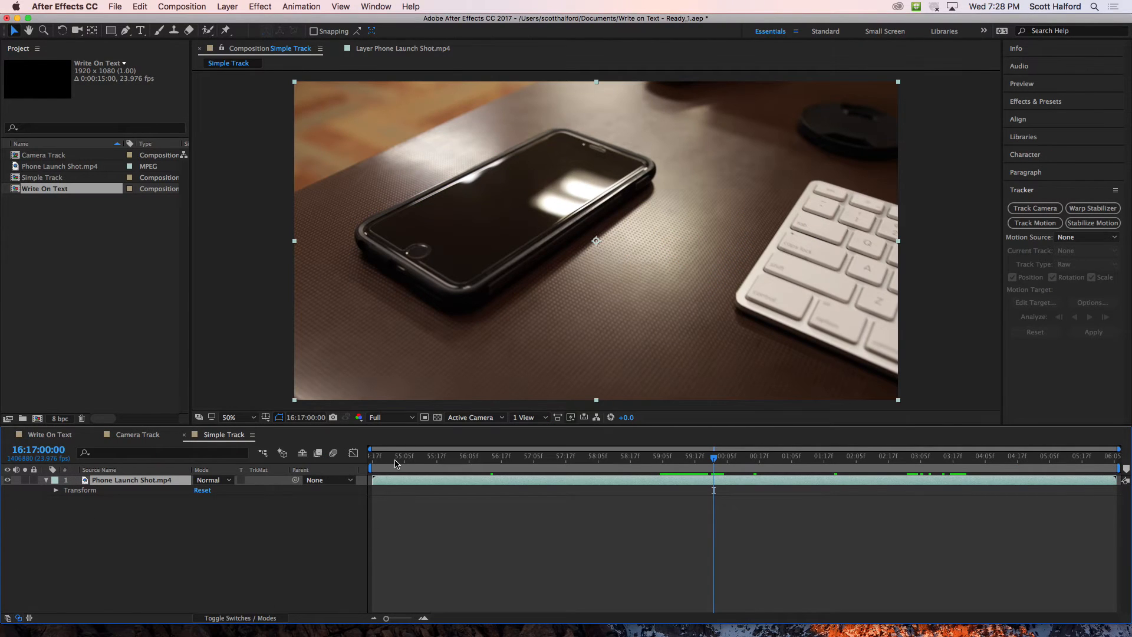
click(397, 460)
drag(401, 458, 598, 458)
key(super+Tab)
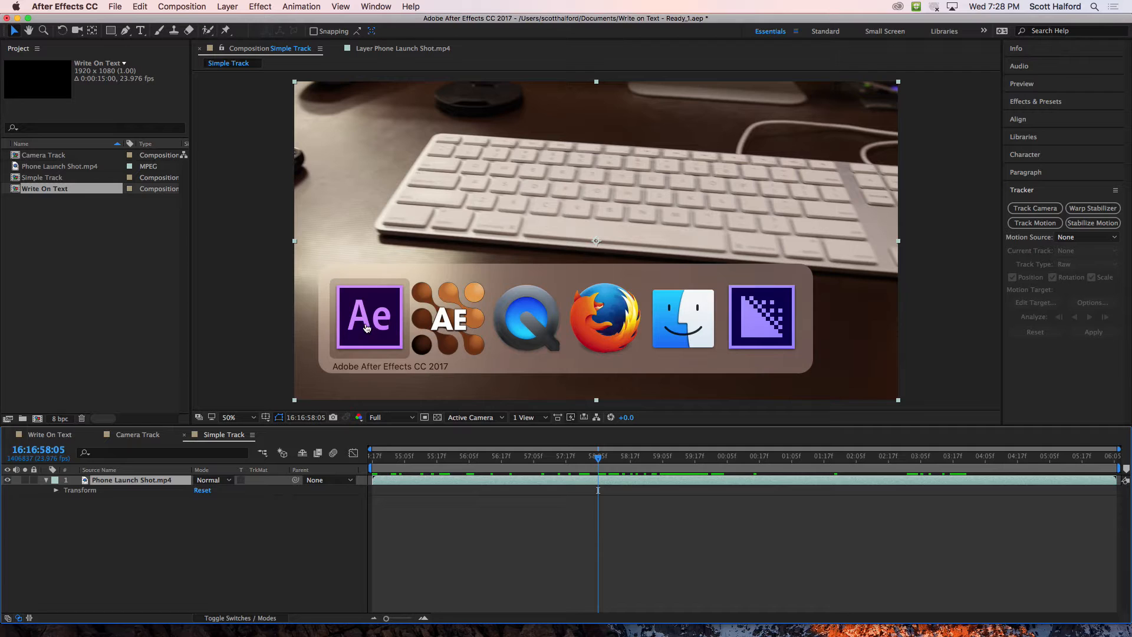
click(598, 458)
mouse_move(598, 461)
mouse_down()
mouse_move(586, 460)
mouse_move(593, 466)
mouse_up()
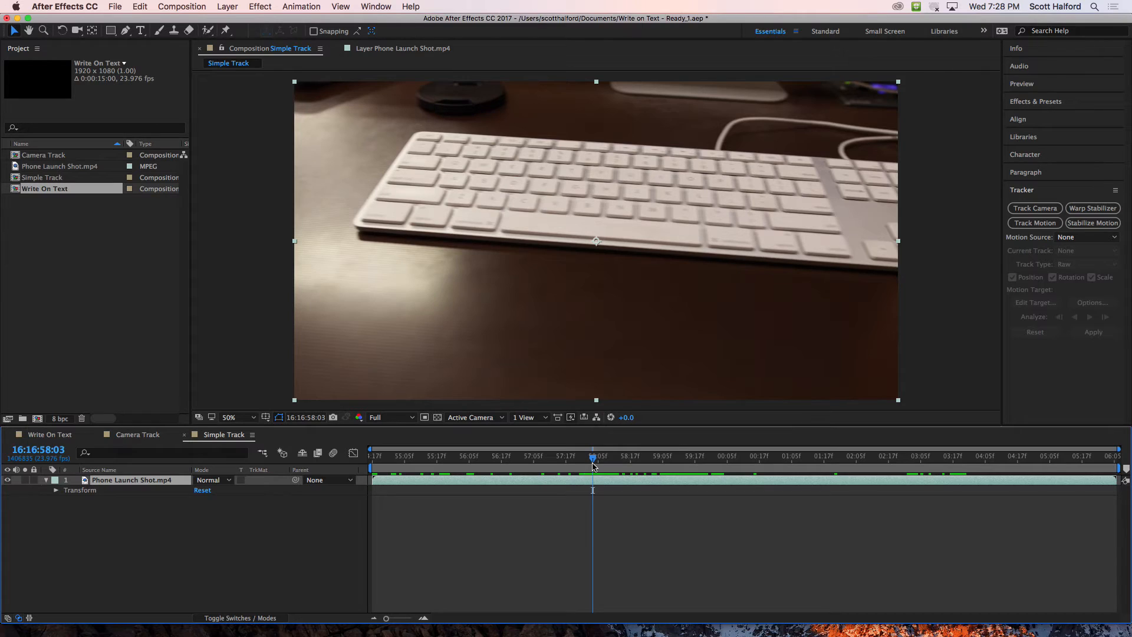
Add a null object above Phone Launch Shot.mp4 and paste the copied mocha transform data onto it.
click(594, 504)
right_click(595, 504)
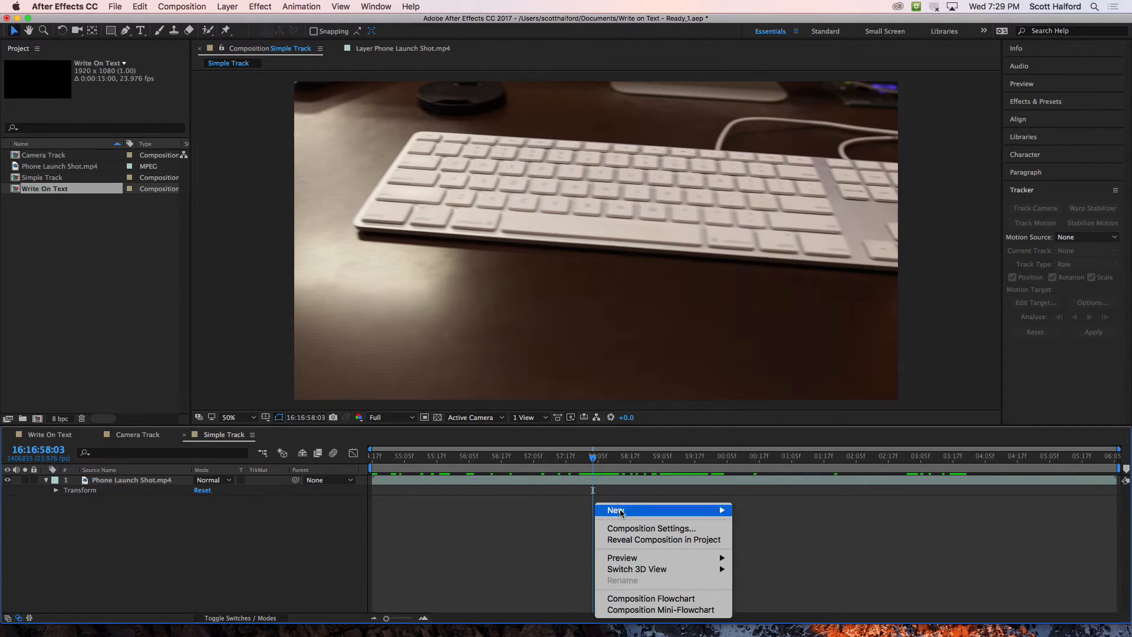
mouse_move(619, 510)
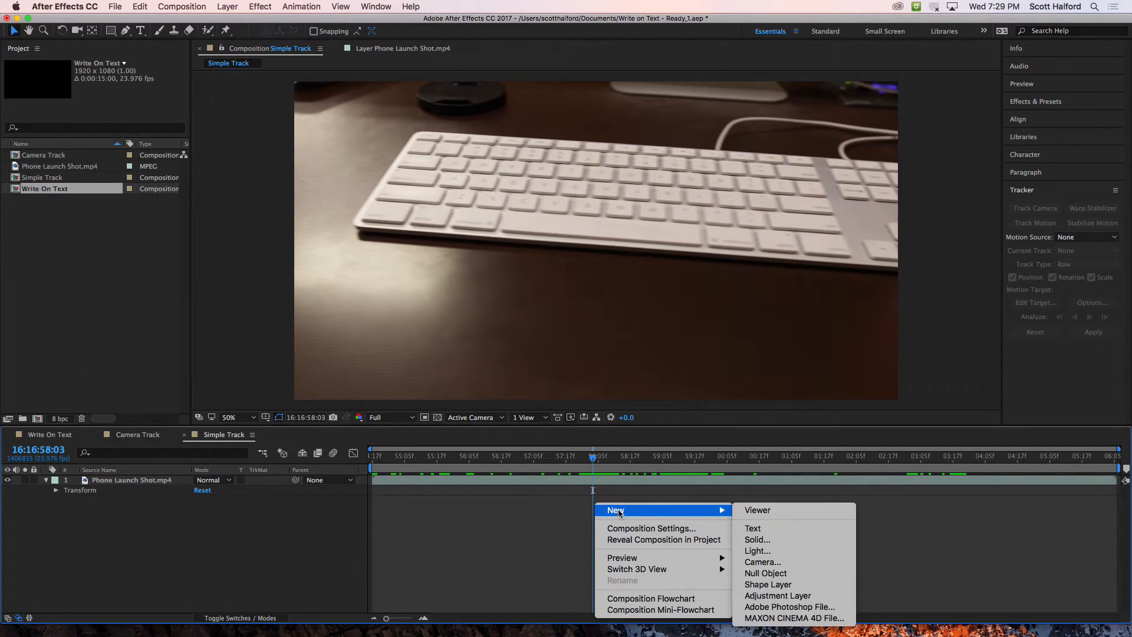
click(793, 573)
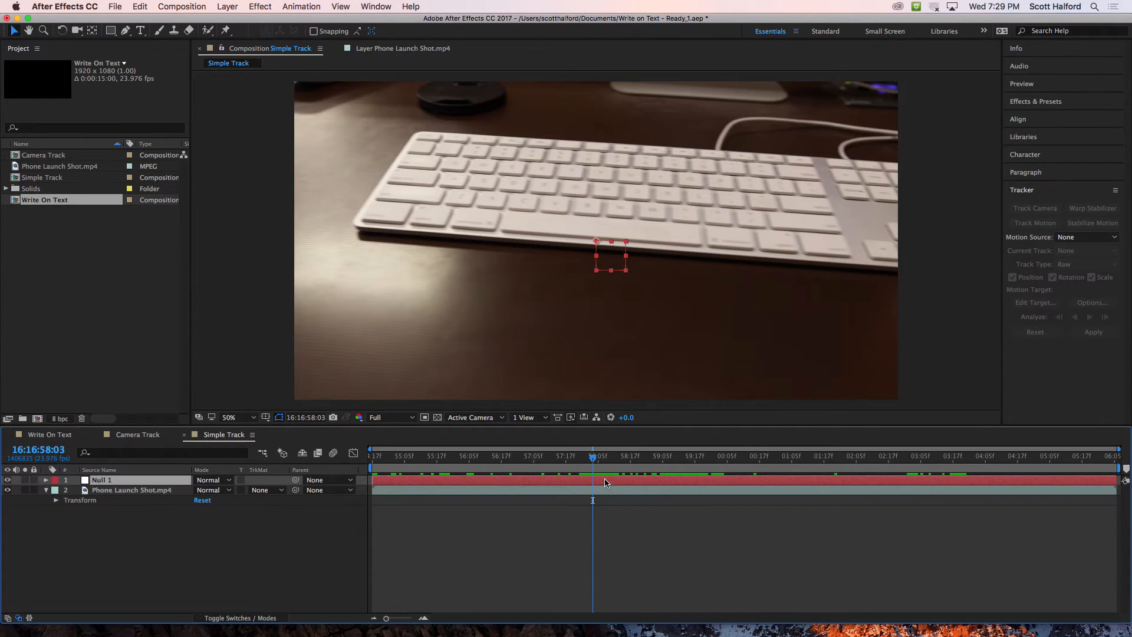
key(cmd+v)
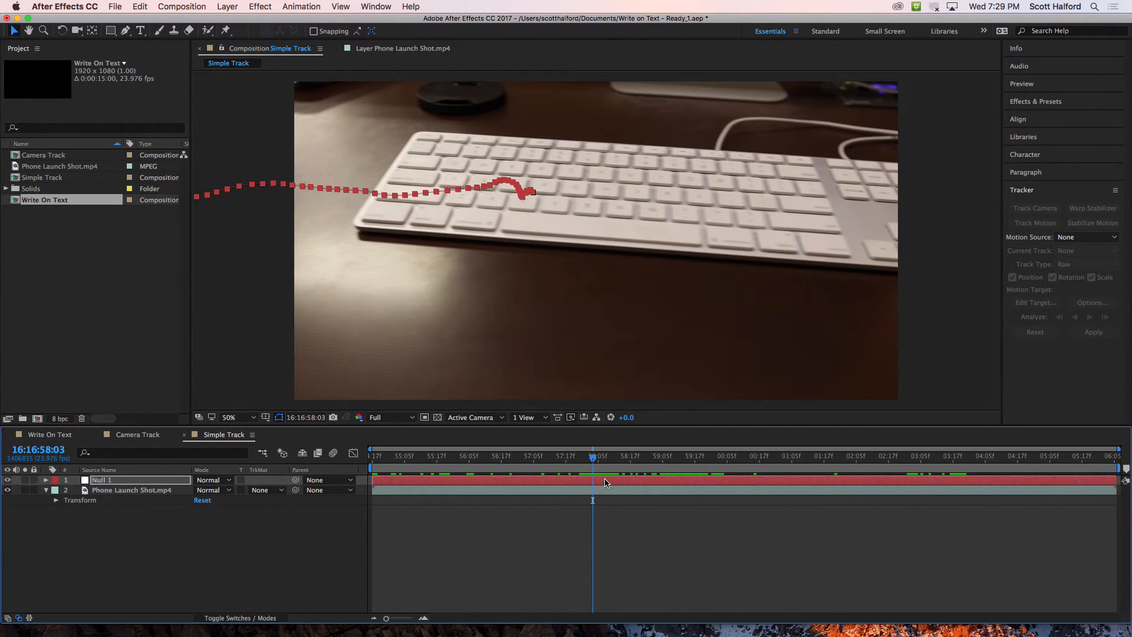
Preview the null object's tracked motion over the phone footage, replaying it from 16:16:58:19.
key(space)
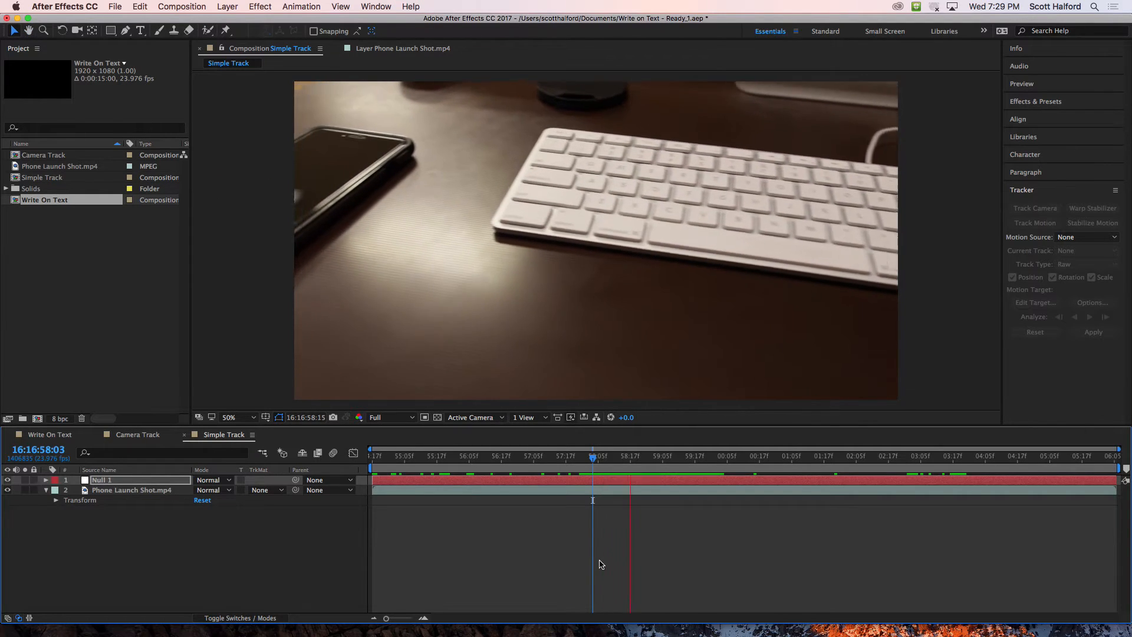
key(space)
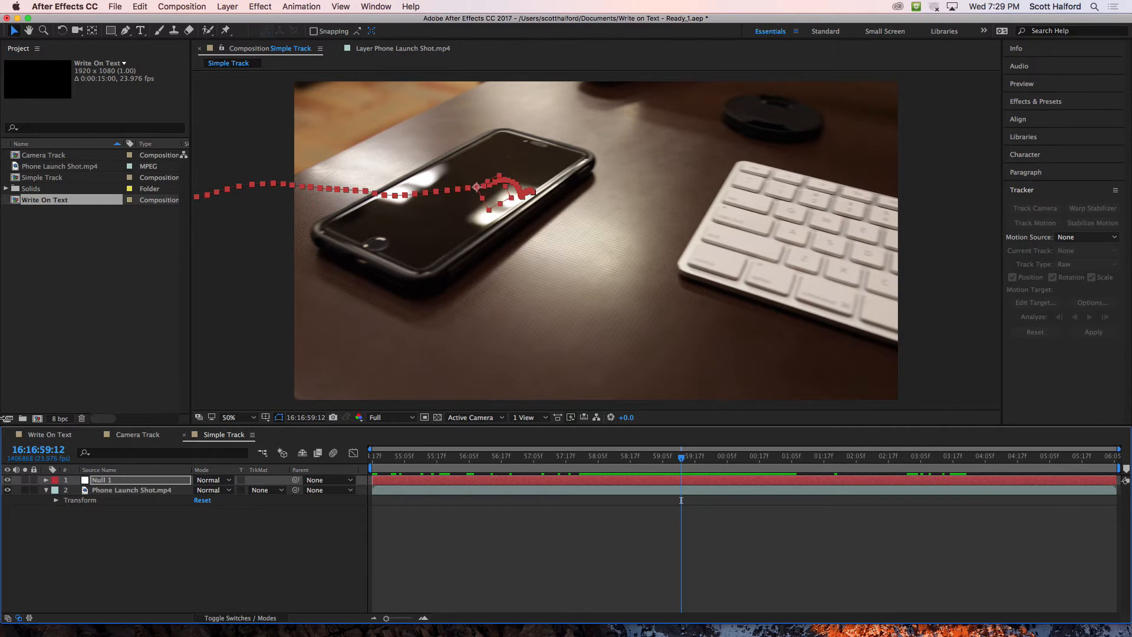
click(678, 458)
drag(678, 458, 637, 459)
key(space)
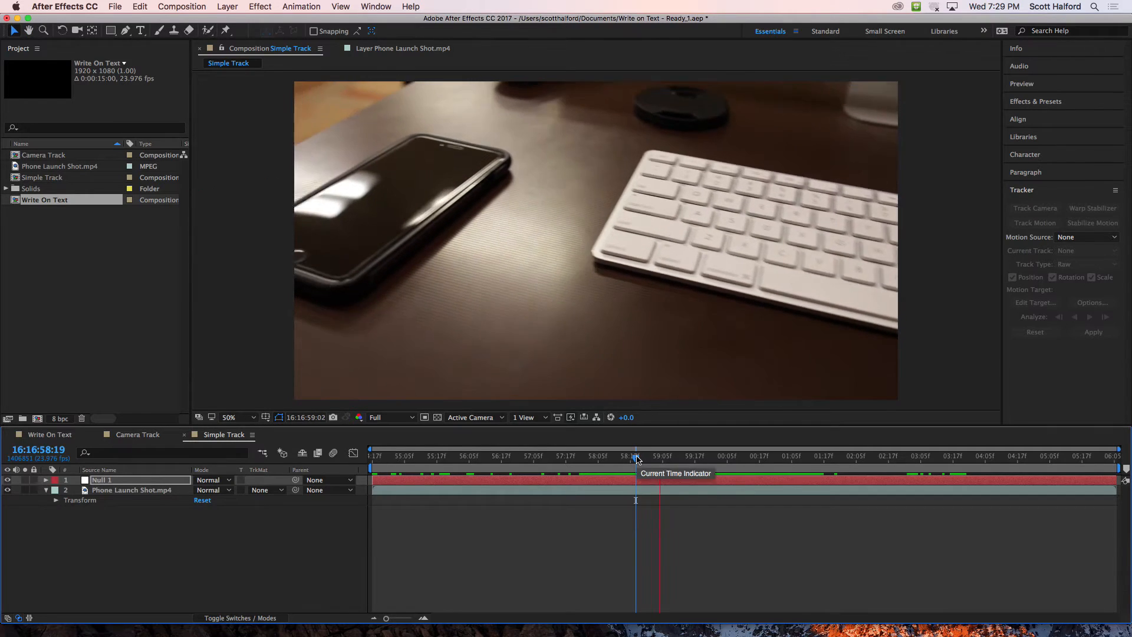
key(space)
With no layer selected, draw a closed red-filled five-point shape over the phone screen at 16:16:59:19 using the Pen tool.
click(625, 512)
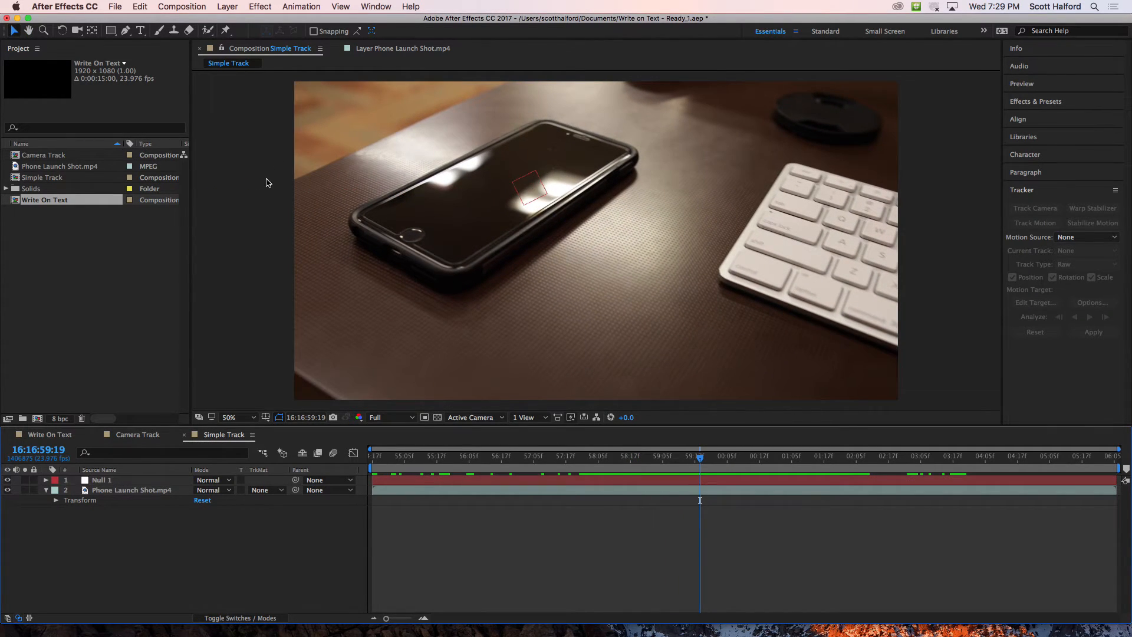
click(123, 31)
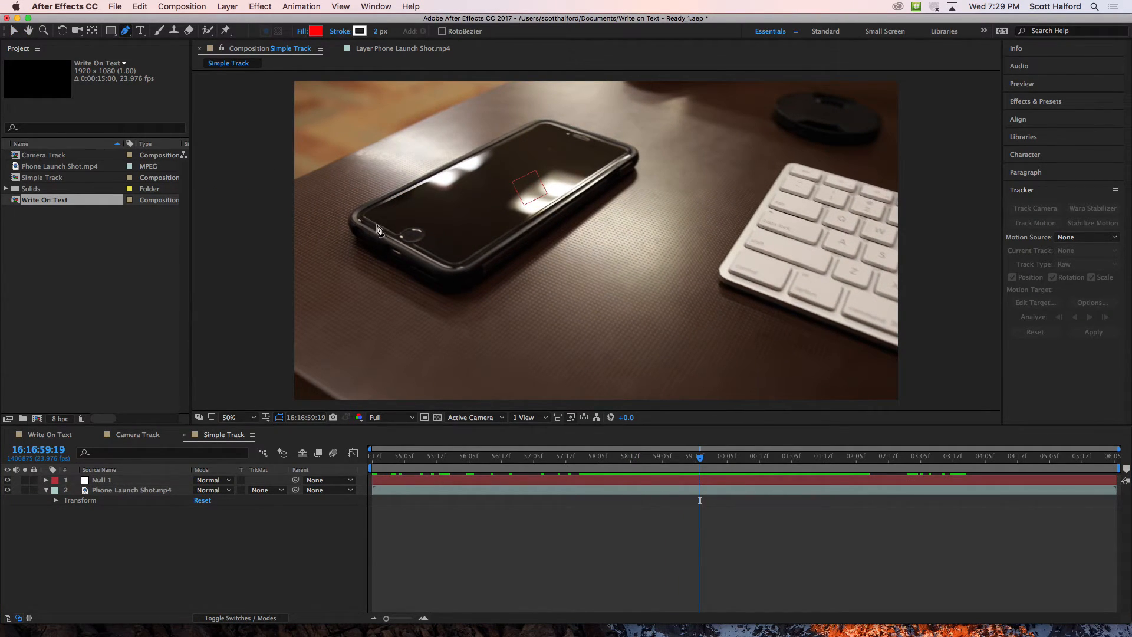
click(396, 236)
click(365, 214)
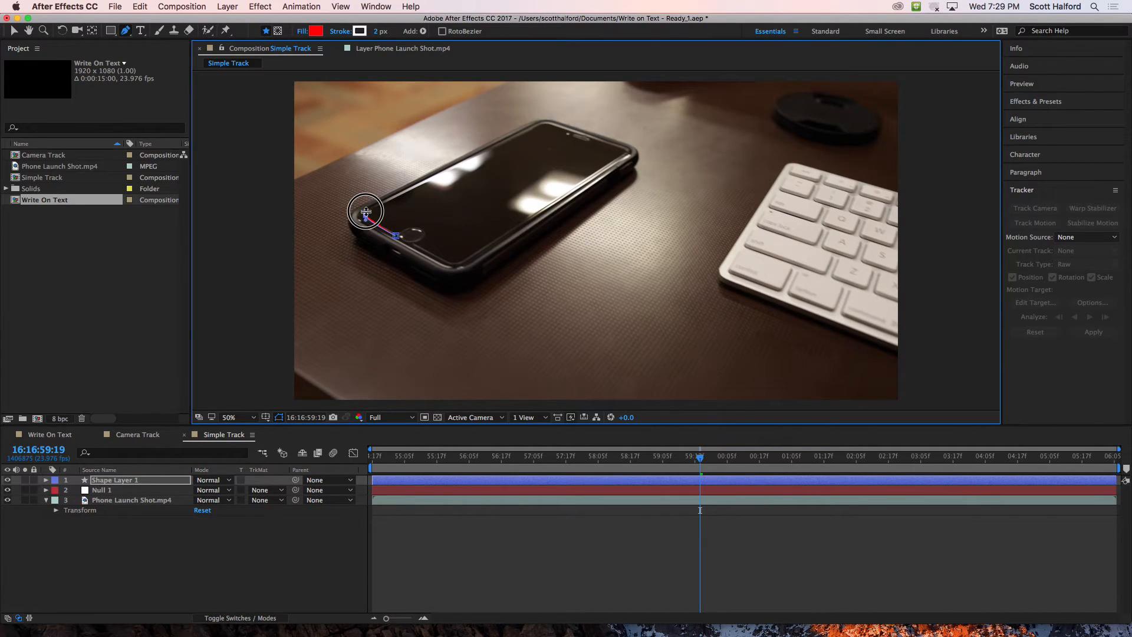
click(541, 124)
click(625, 150)
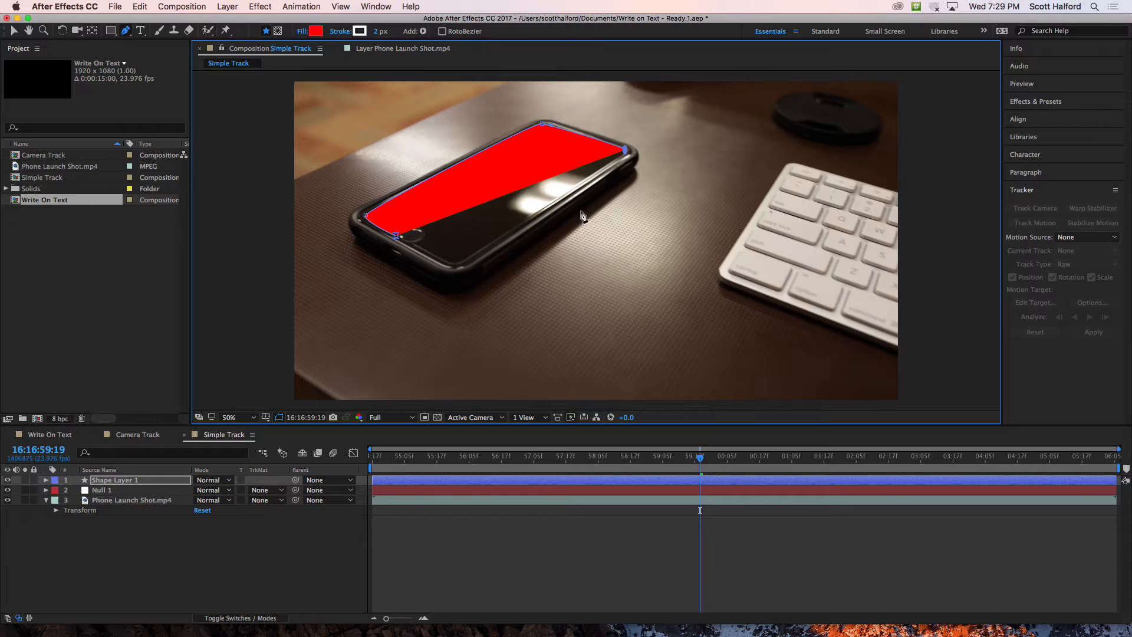
click(455, 265)
click(396, 236)
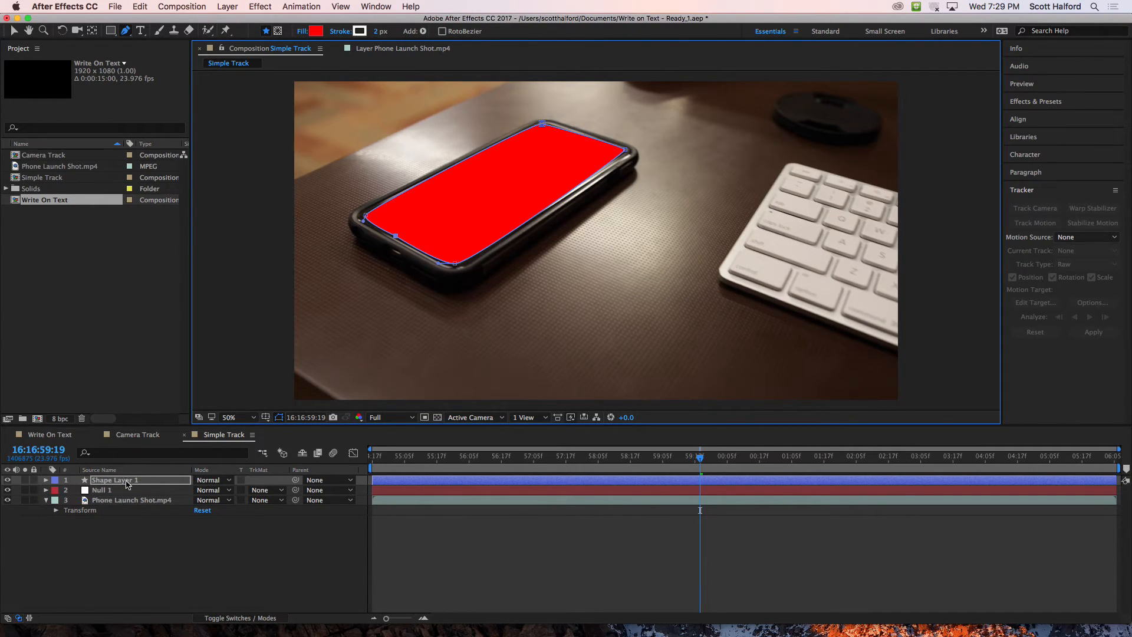
Parent Shape Layer 1 to Null 1 and preview how the red shape follows the phone.
drag(295, 480, 103, 491)
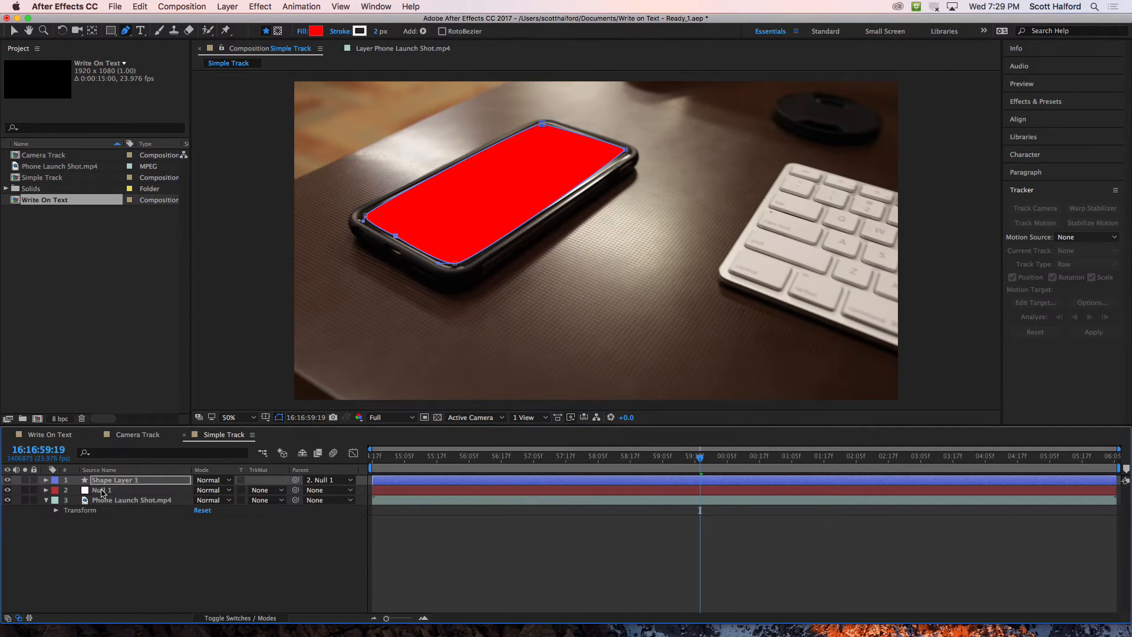
click(572, 538)
key(space)
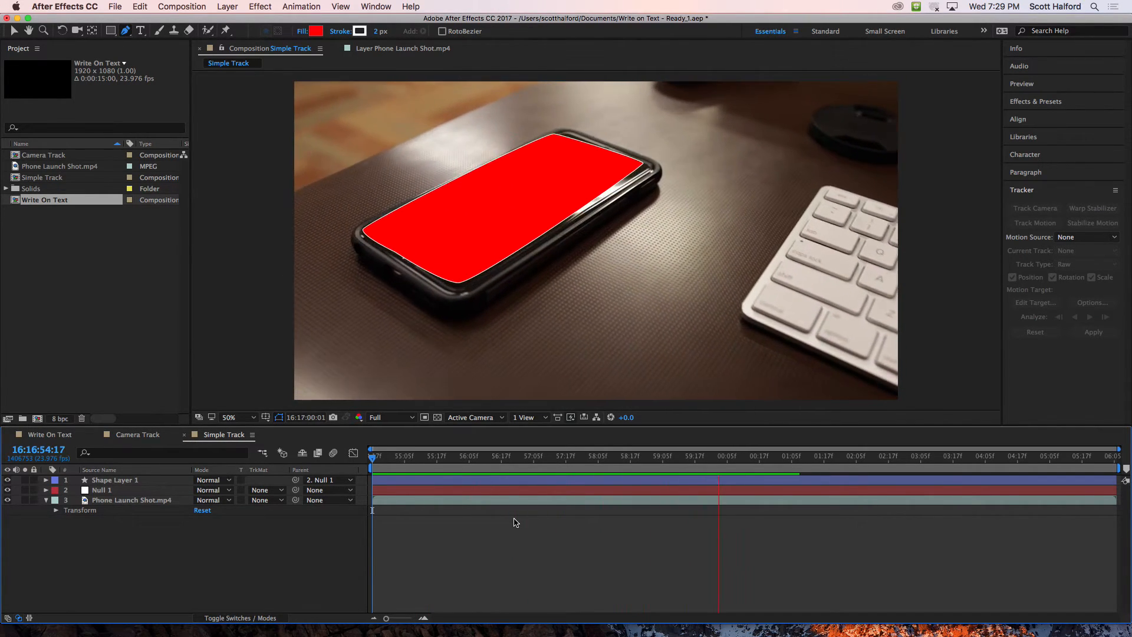
key(space)
Slide the Null 1 layer one frame later in time and preview the red shape from 16:16:58:14.
mouse_move(705, 457)
mouse_down()
mouse_move(677, 457)
mouse_move(760, 459)
mouse_move(708, 459)
mouse_up()
click(711, 491)
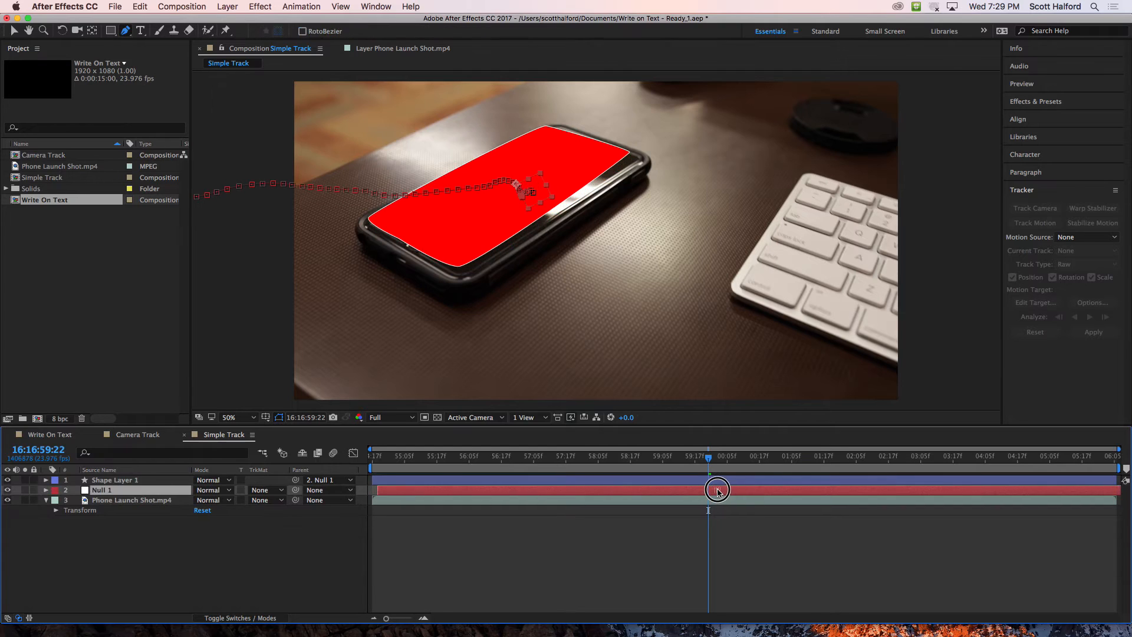
drag(709, 493, 623, 463)
key(space)
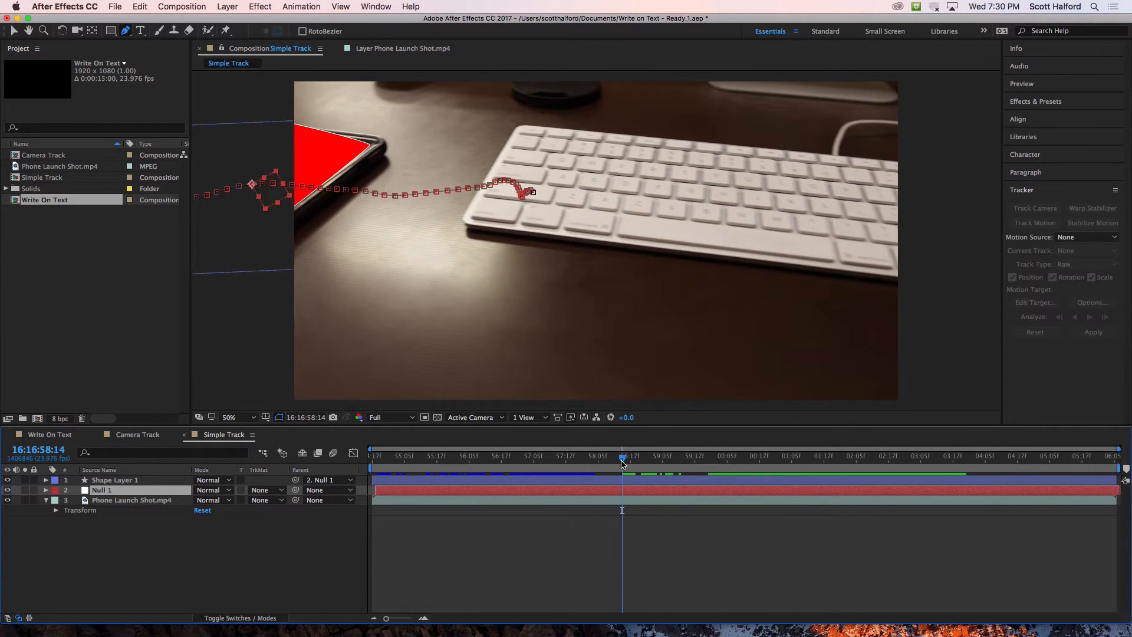
key(space)
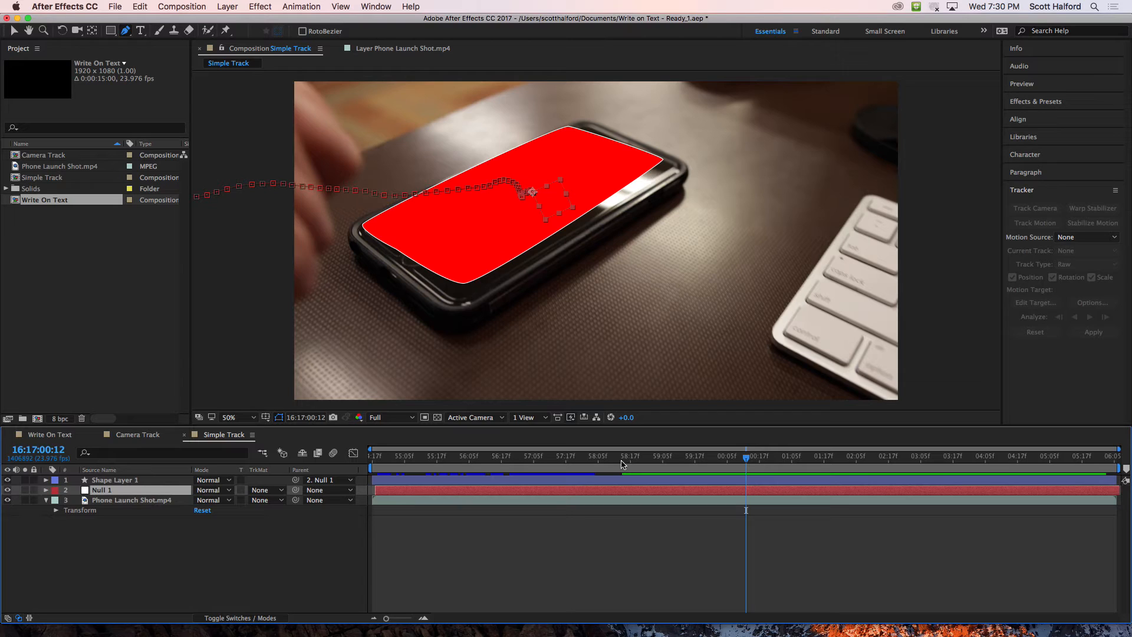
Create a white 2048 x 1080 px solid and move the current time to 16:16:58:11.
click(583, 538)
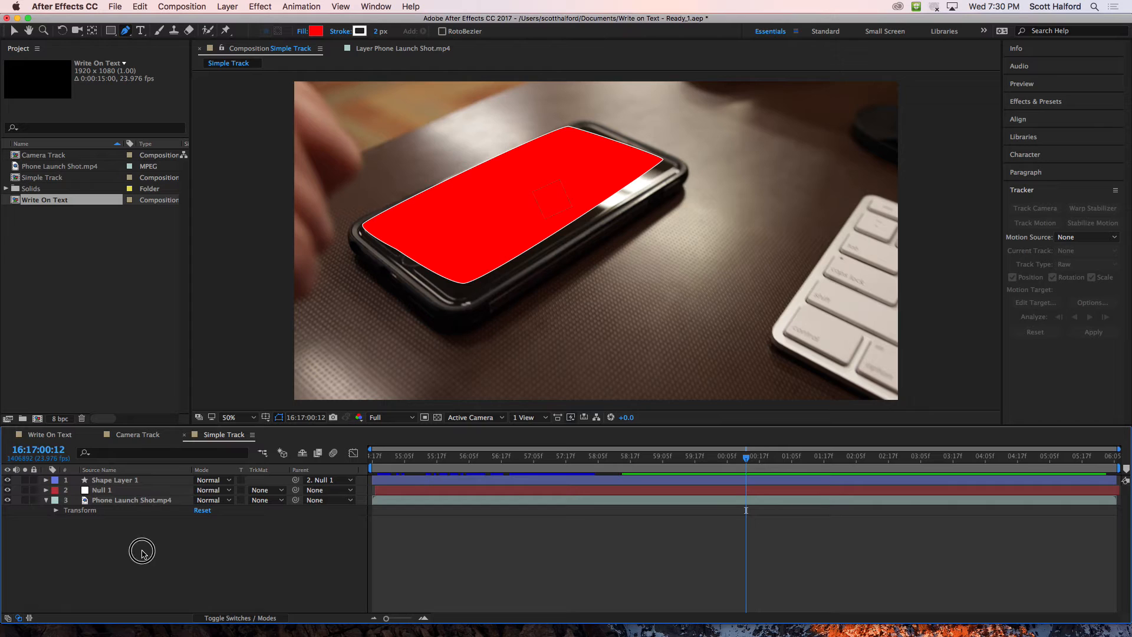
key(super+y)
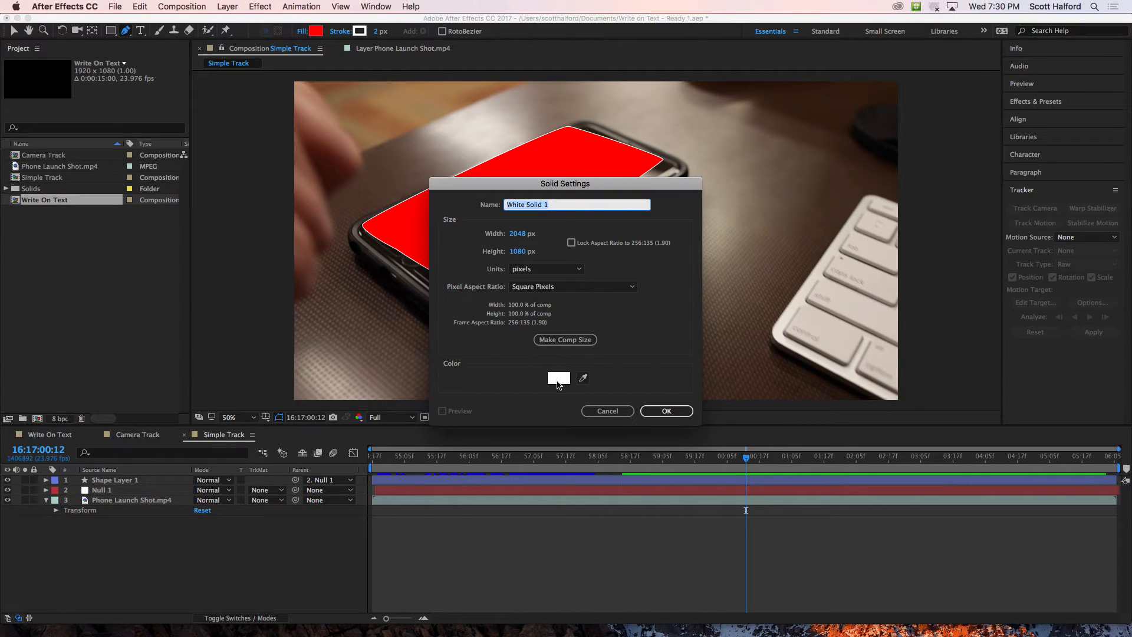
click(663, 411)
key(v)
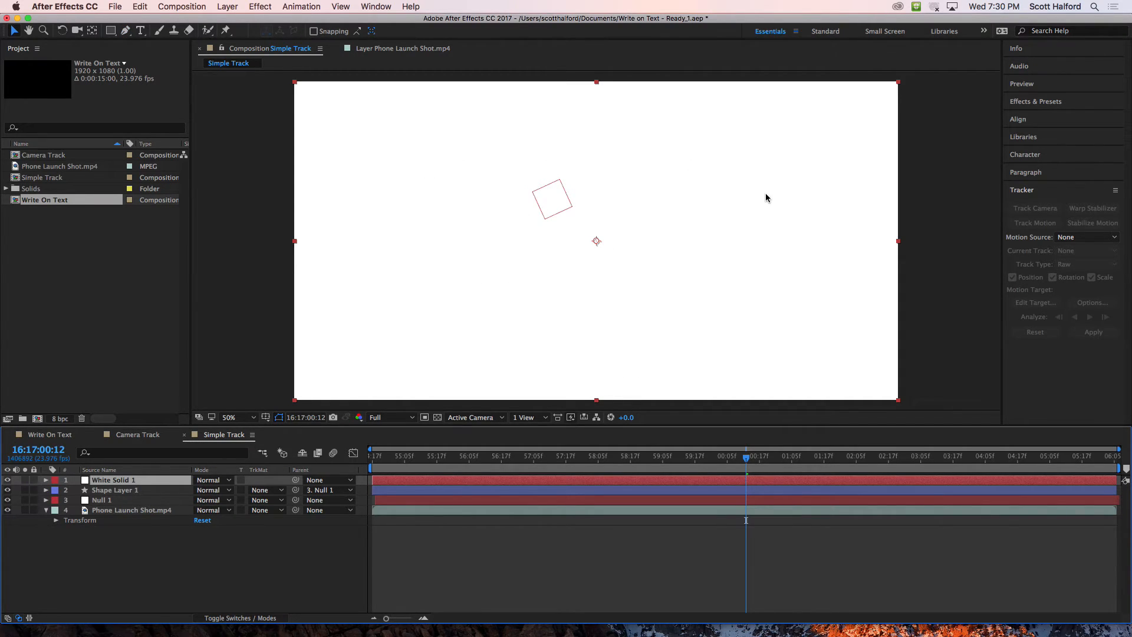
key(Home)
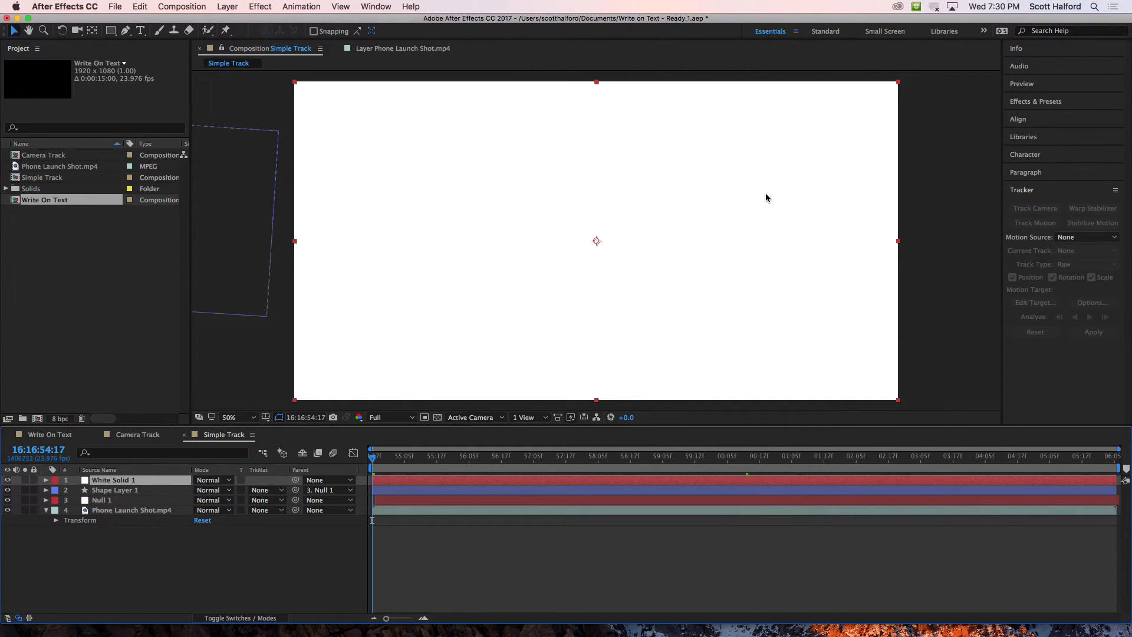
click(618, 455)
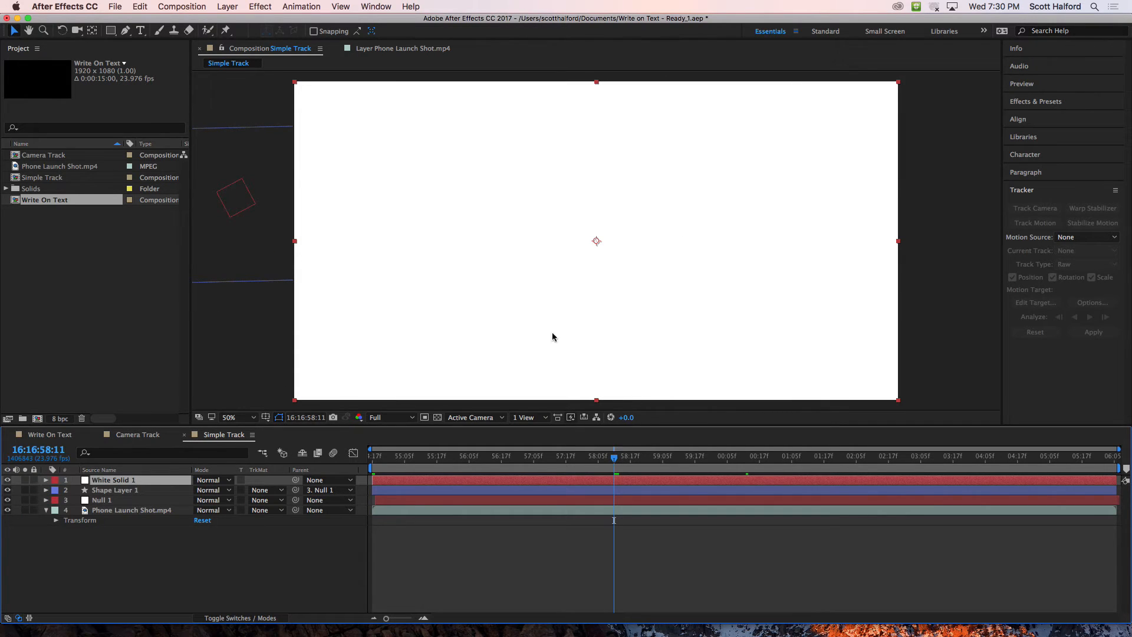
Switch to mocha AE and copy the tracking data to the clipboard as After Effects Corner Pin [corner pin only, supports RG Warp and mochaImport].
key(super+Tab)
click(444, 322)
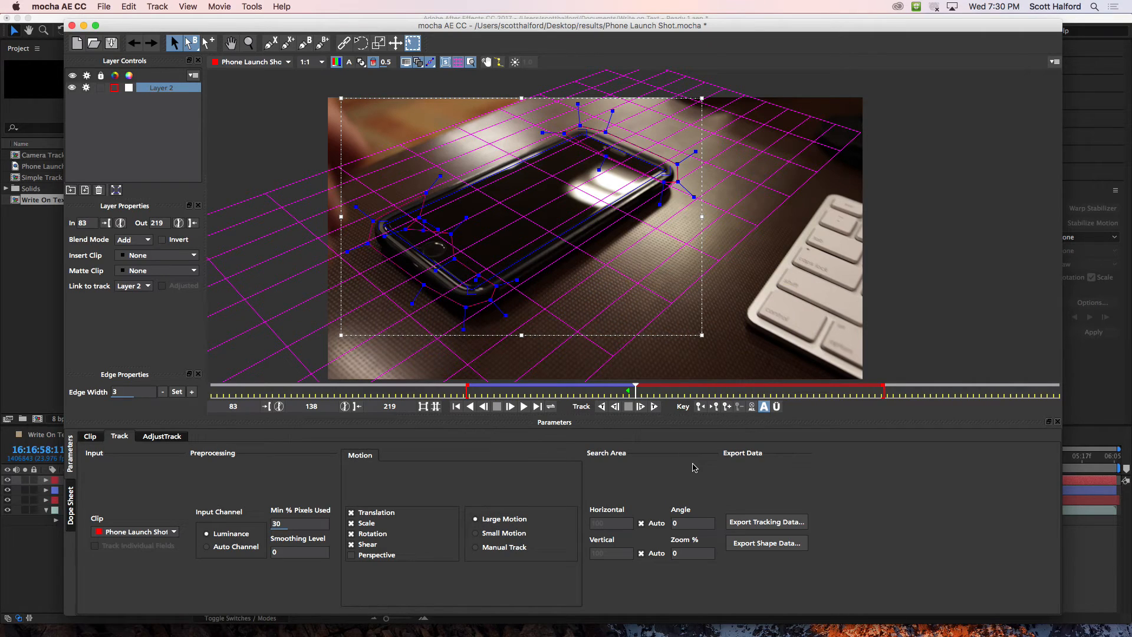
click(747, 523)
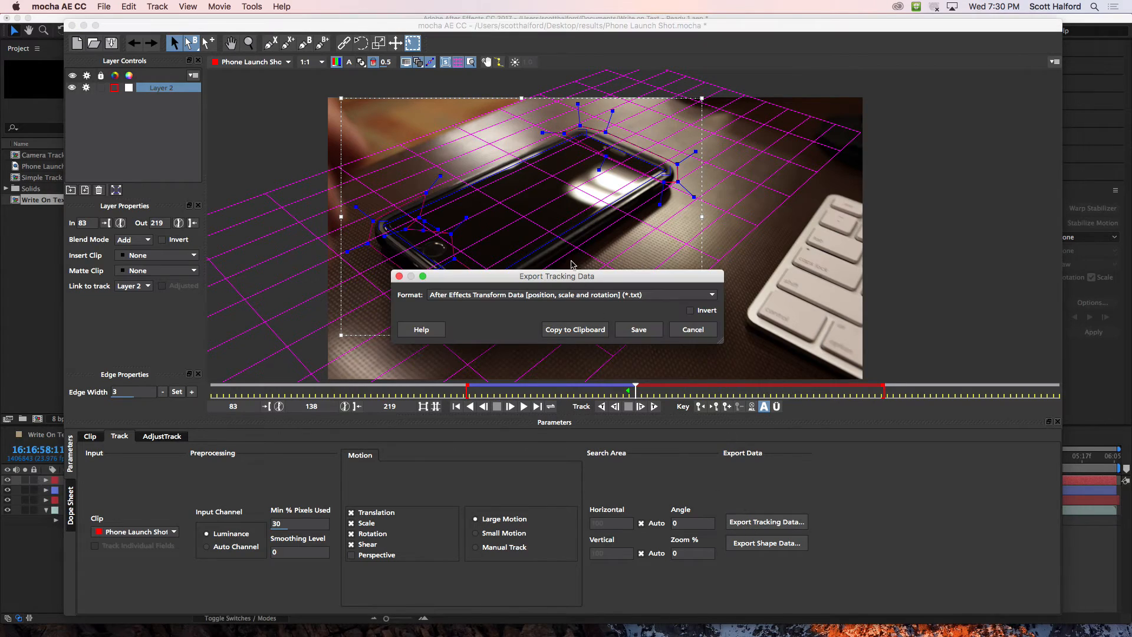
click(698, 296)
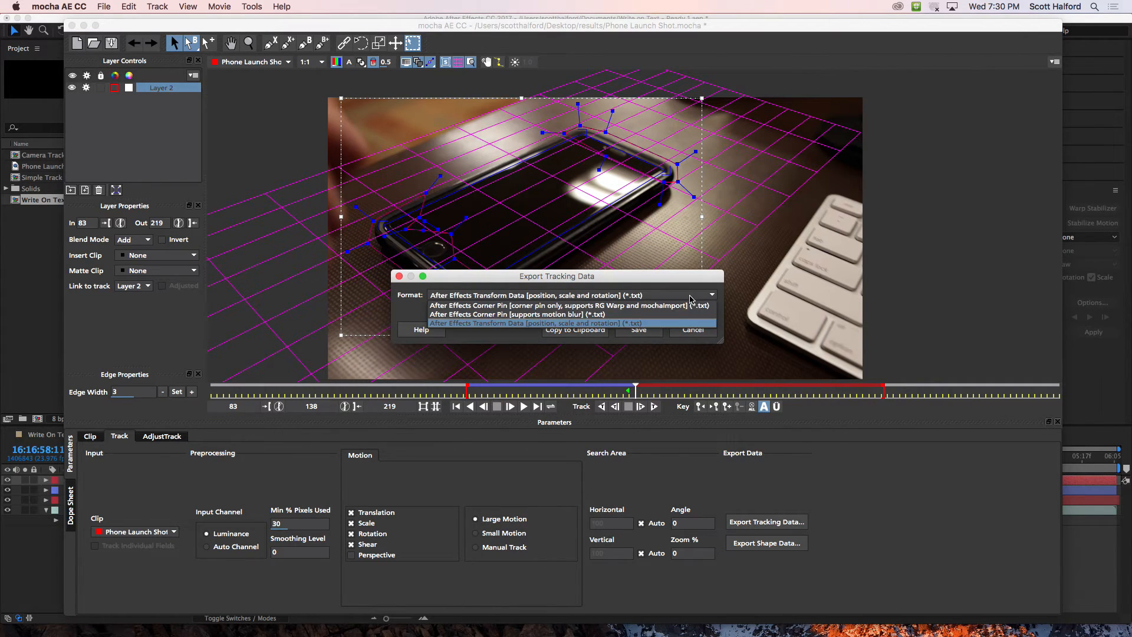
click(484, 305)
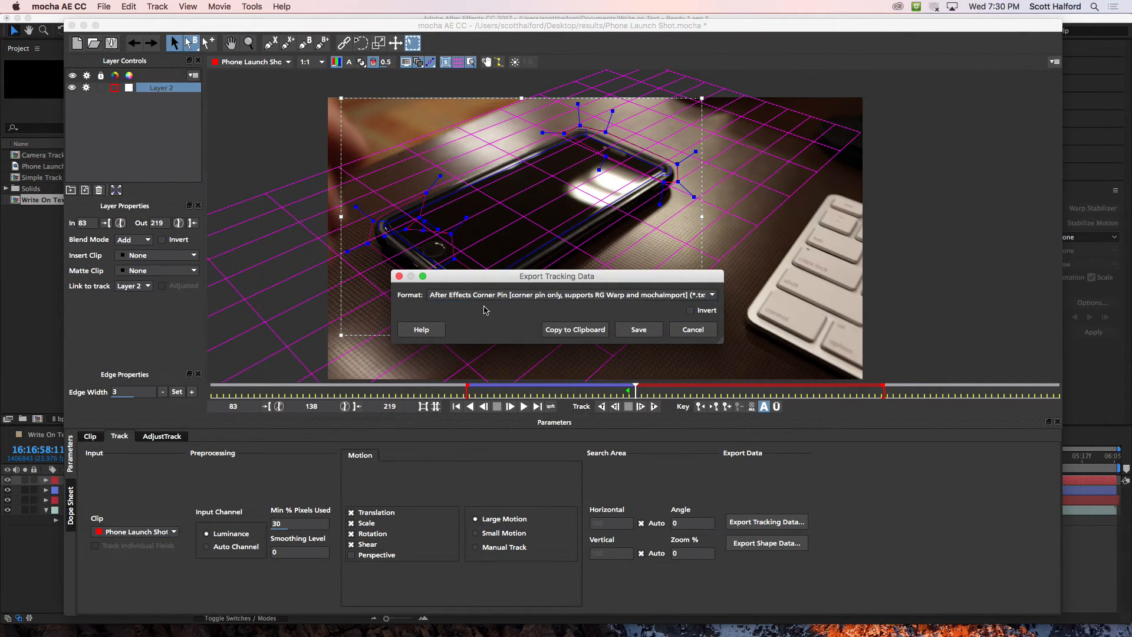
click(575, 329)
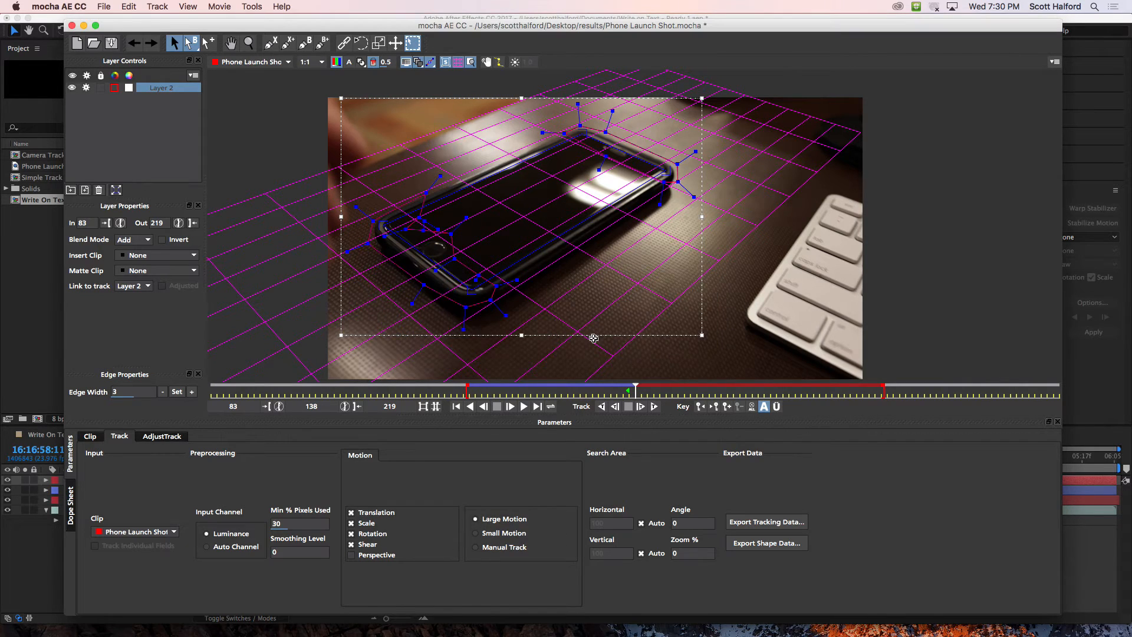
Switch to After Effects, paste the corner pin data onto White Solid 1, and reveal the keyframes of the solid and Null 1.
click(28, 543)
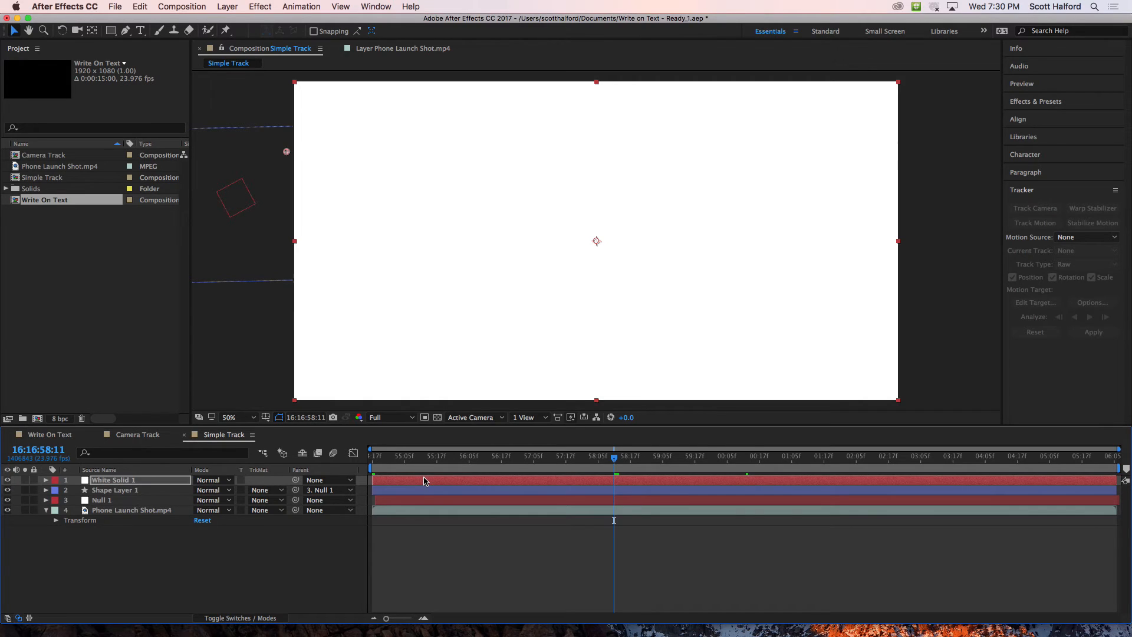
key(cmd+v)
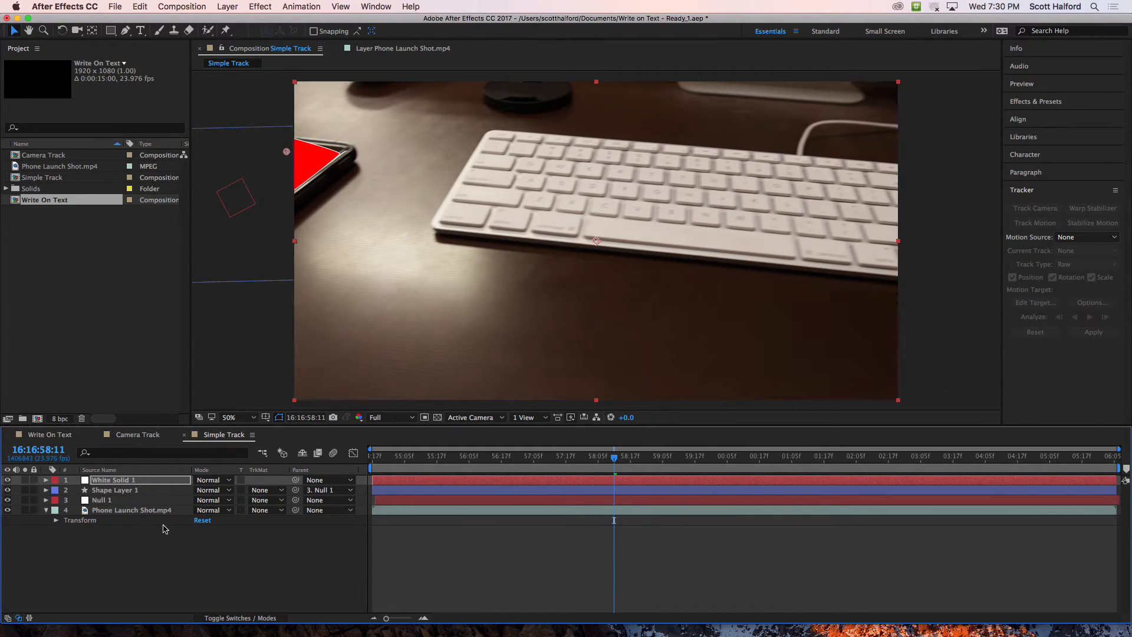
key(u)
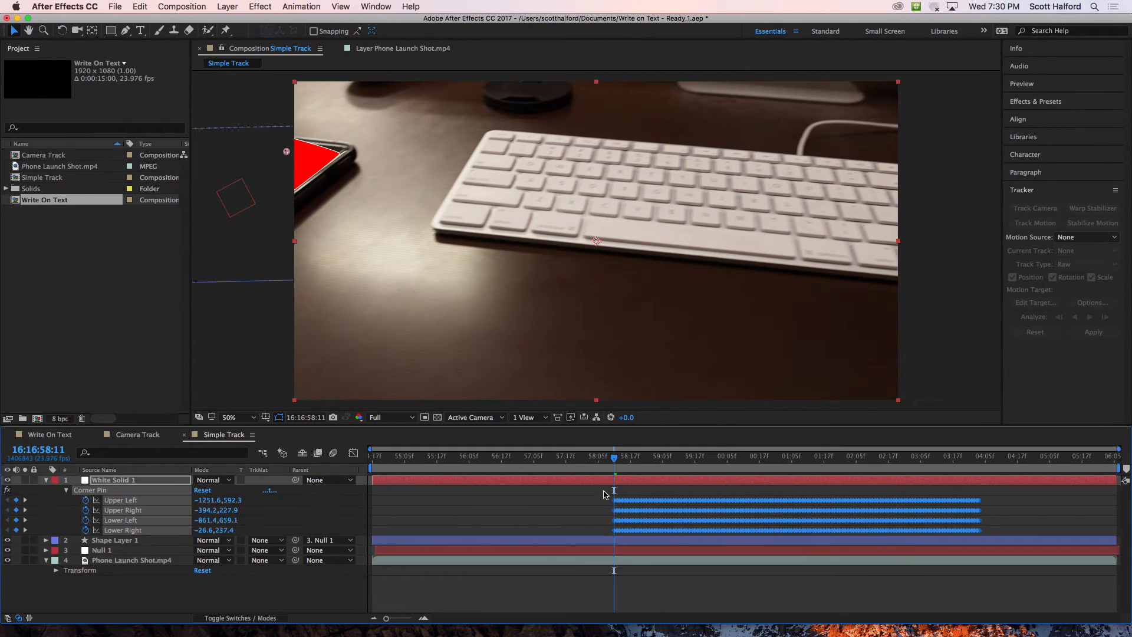
click(599, 550)
key(u)
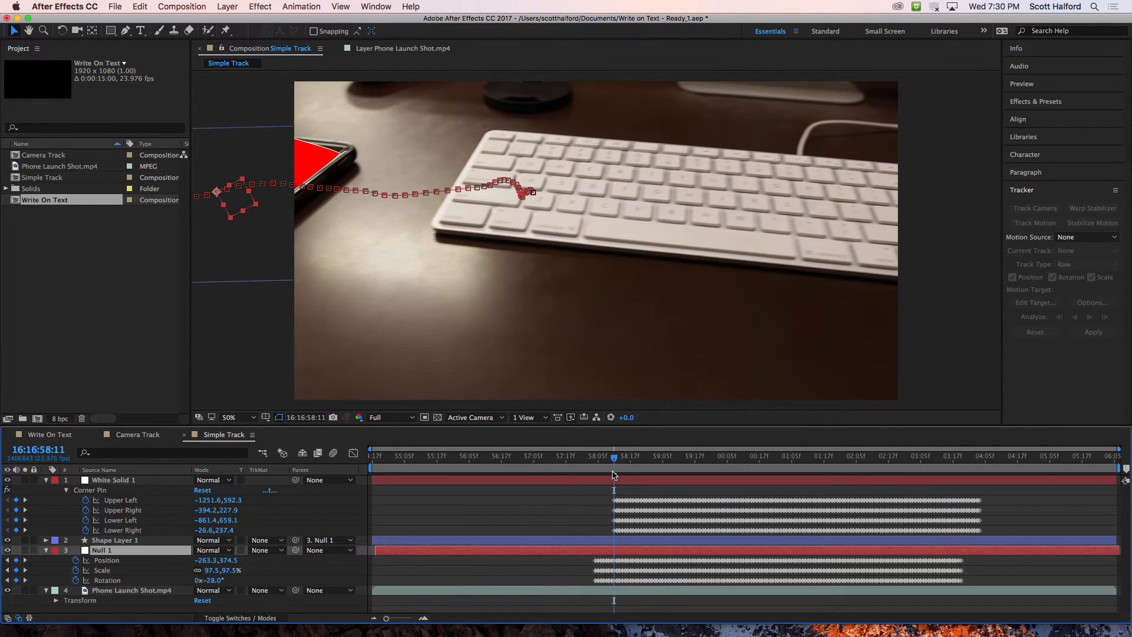
Slide White Solid 1 earlier to align its corner pin keyframes with Null 1's, and preview from 16:16:58:04.
drag(611, 480, 584, 481)
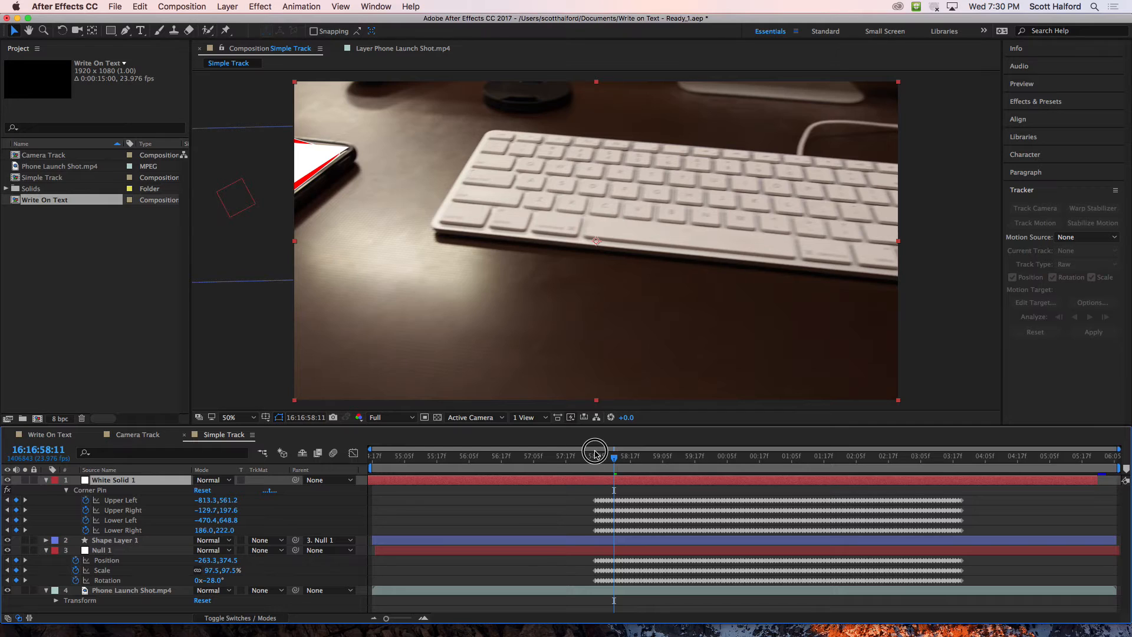
click(595, 456)
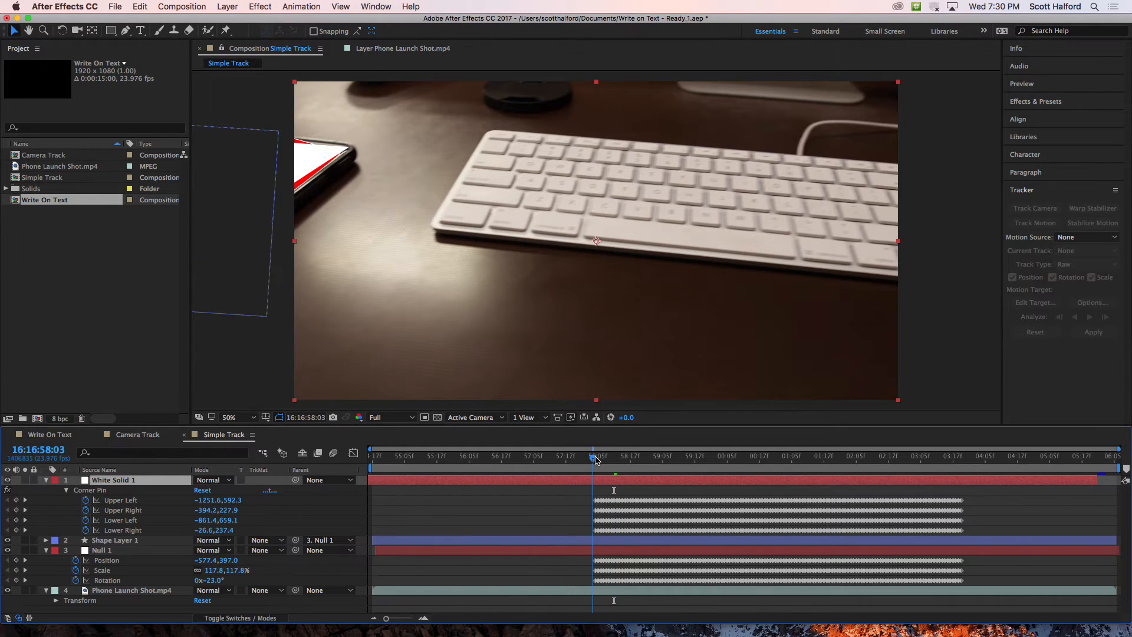
drag(592, 458, 592, 458)
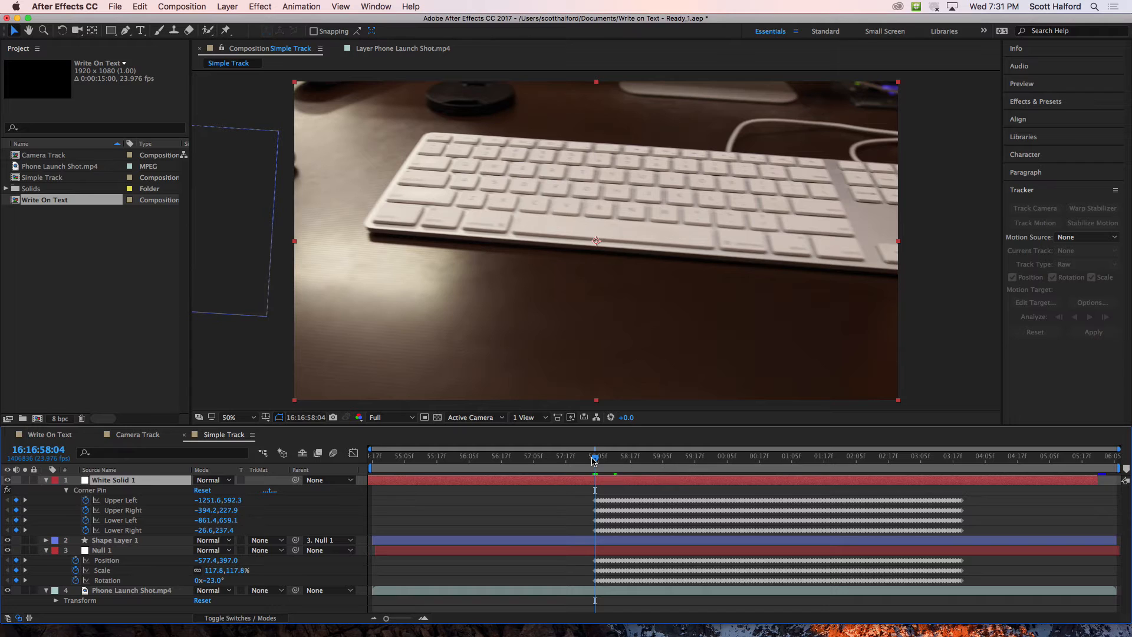
key(space)
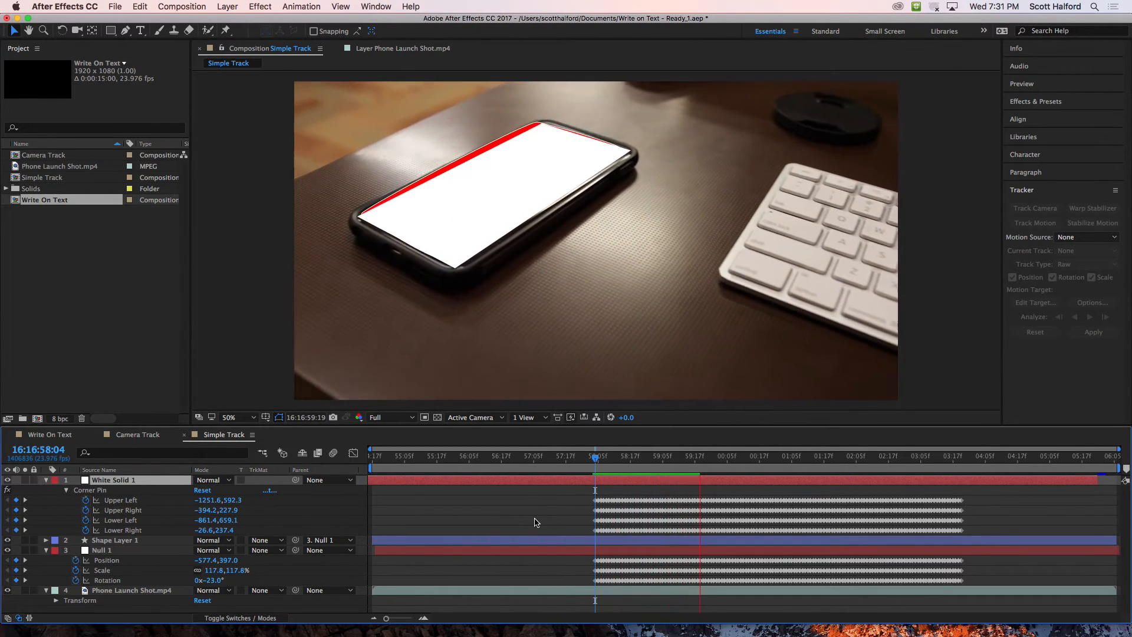
Preview the corner-pinned White Solid 1 over the phone footage from 16:16:58:03.
click(596, 458)
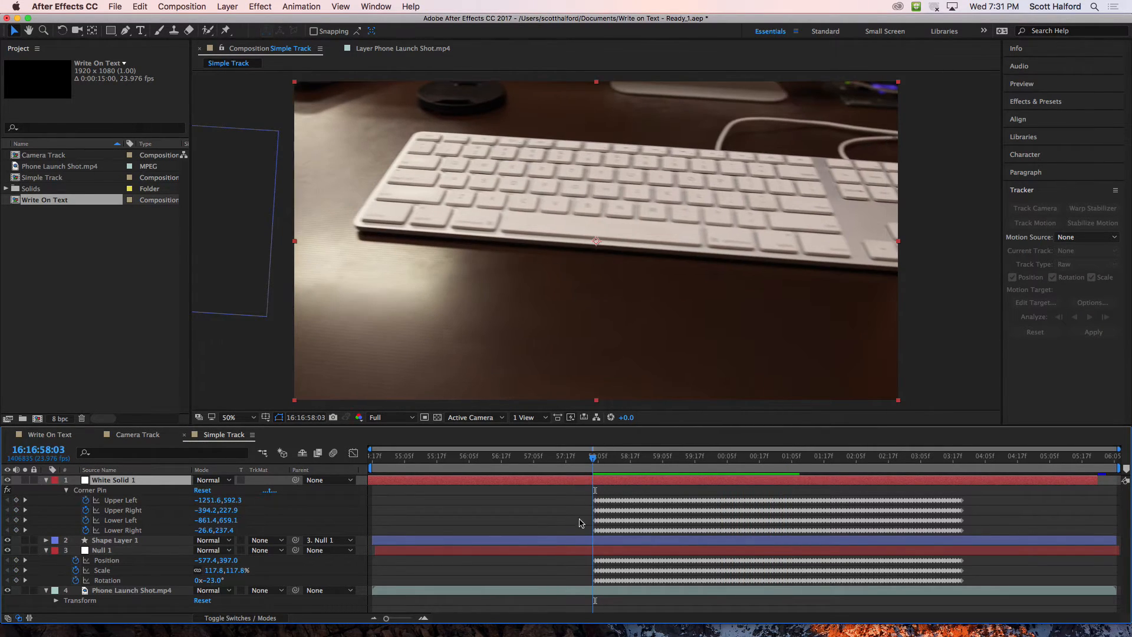
key(space)
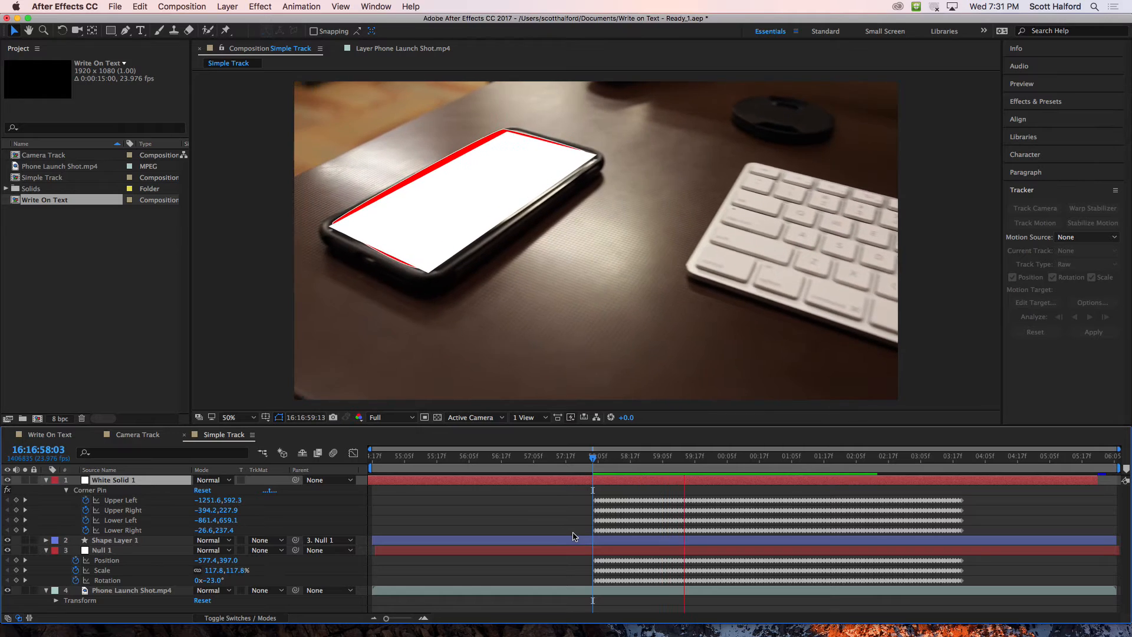
key(space)
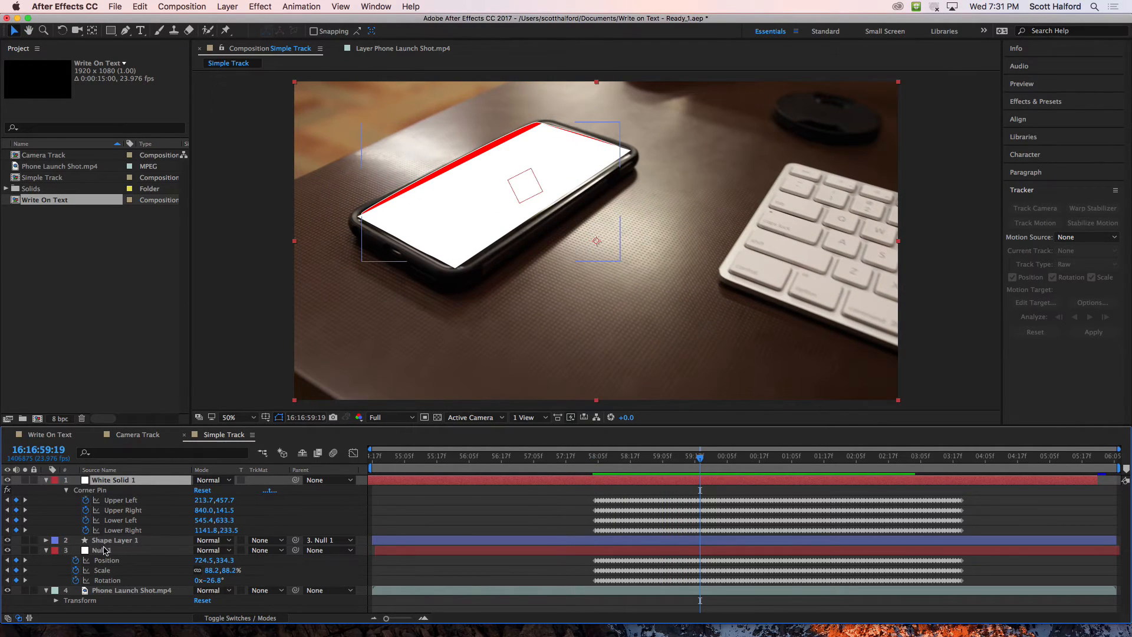
Hide Shape Layer 1 and Null 1, and preview White Solid 1 alone on the phone from 16:16:58:17.
click(105, 541)
click(7, 549)
click(7, 540)
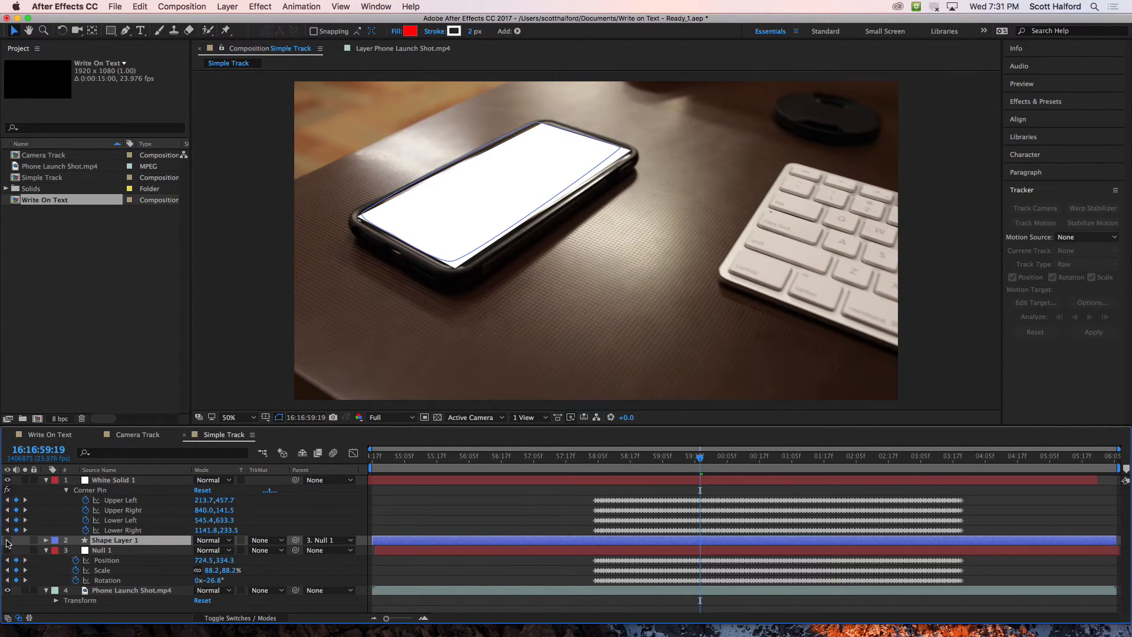
click(569, 511)
click(631, 460)
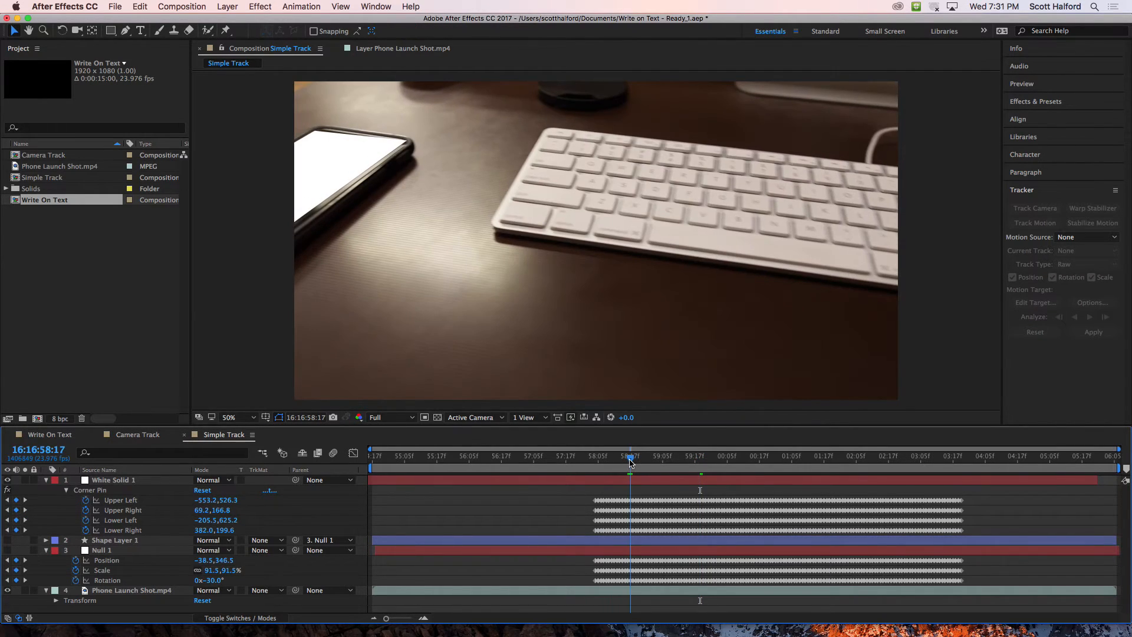
key(space)
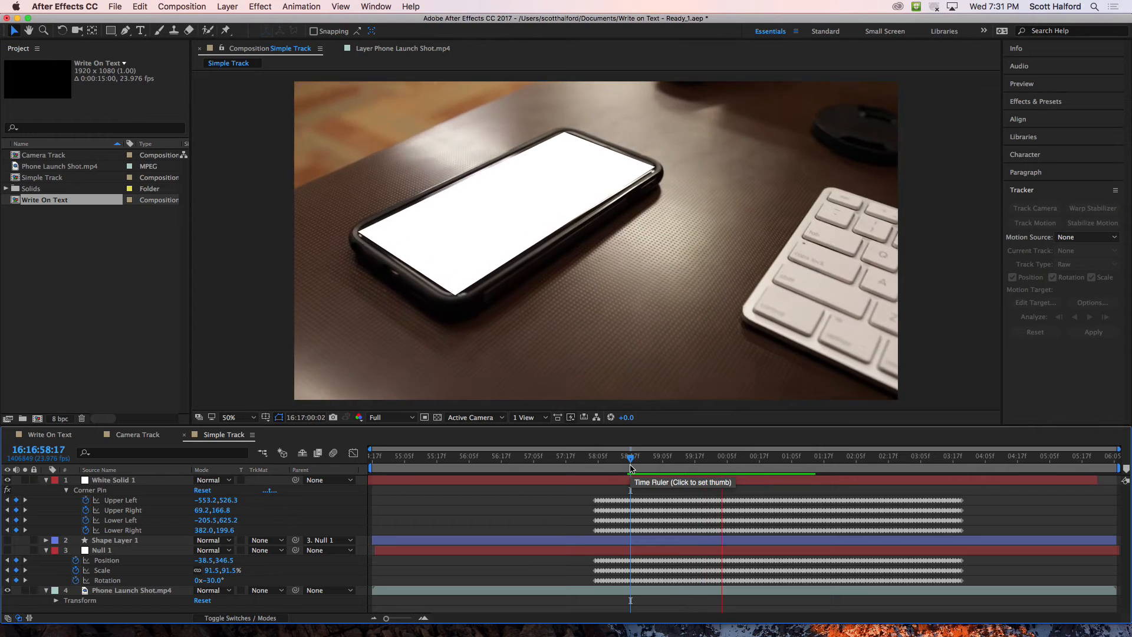
key(space)
click(655, 459)
drag(654, 458, 676, 459)
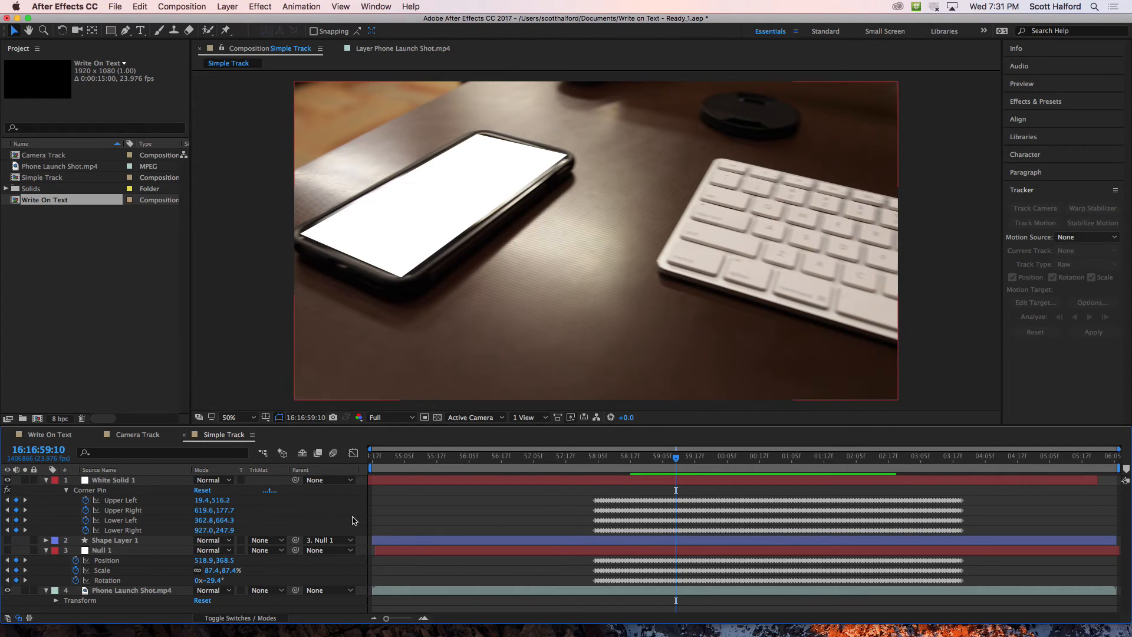
Inspect White Solid 1 in its own layer view, return to the Simple Track composition, and preview from 16:16:59:14.
double_click(105, 481)
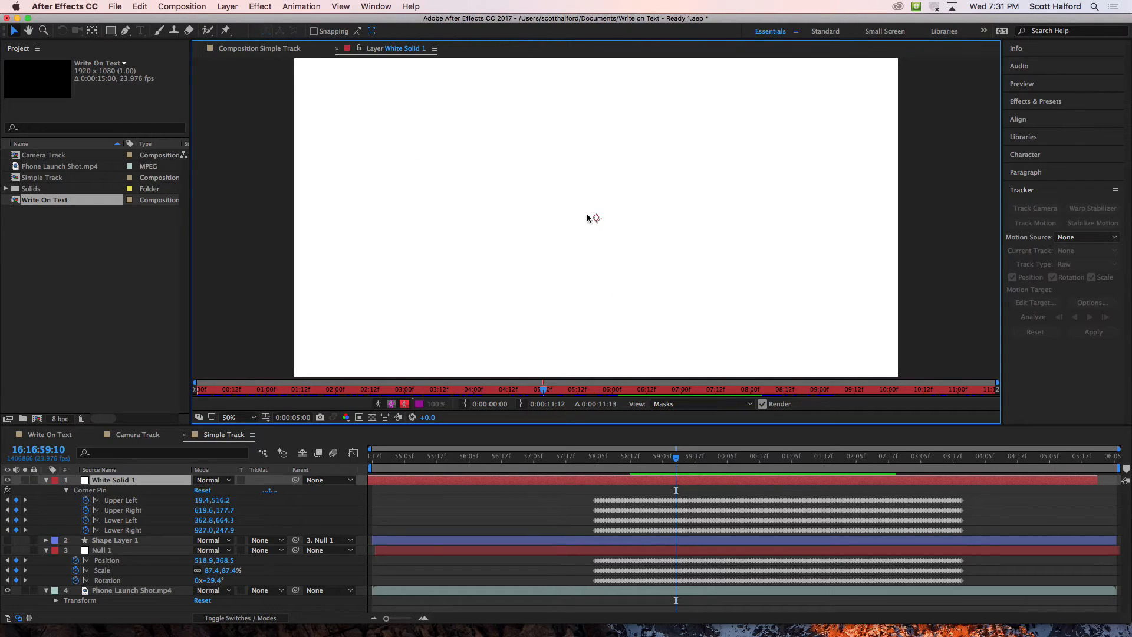
click(623, 461)
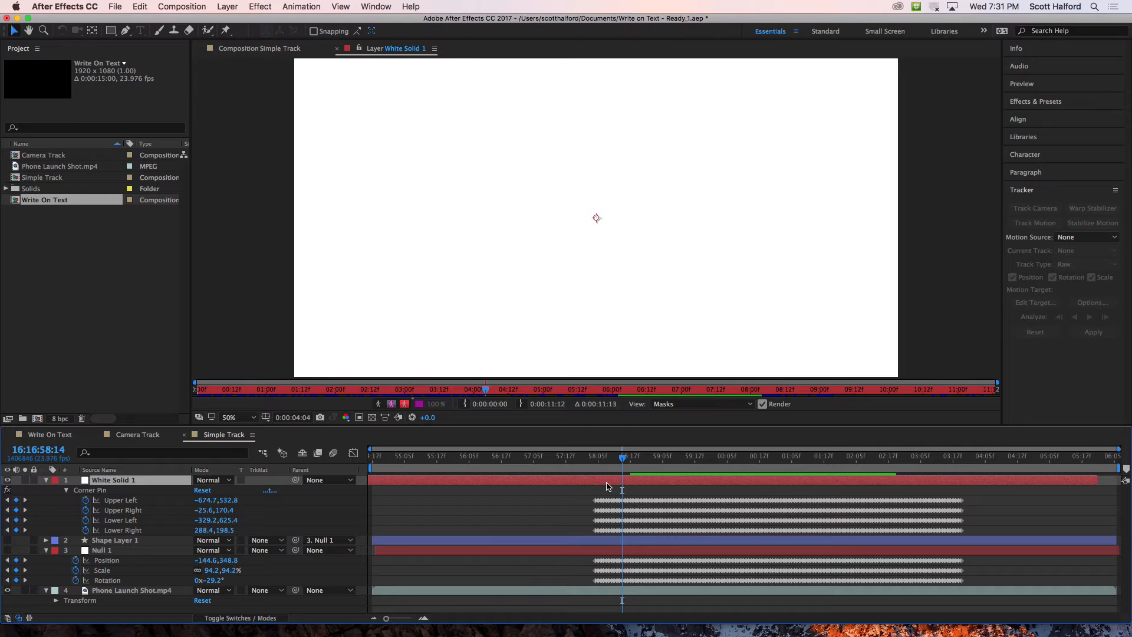
click(235, 50)
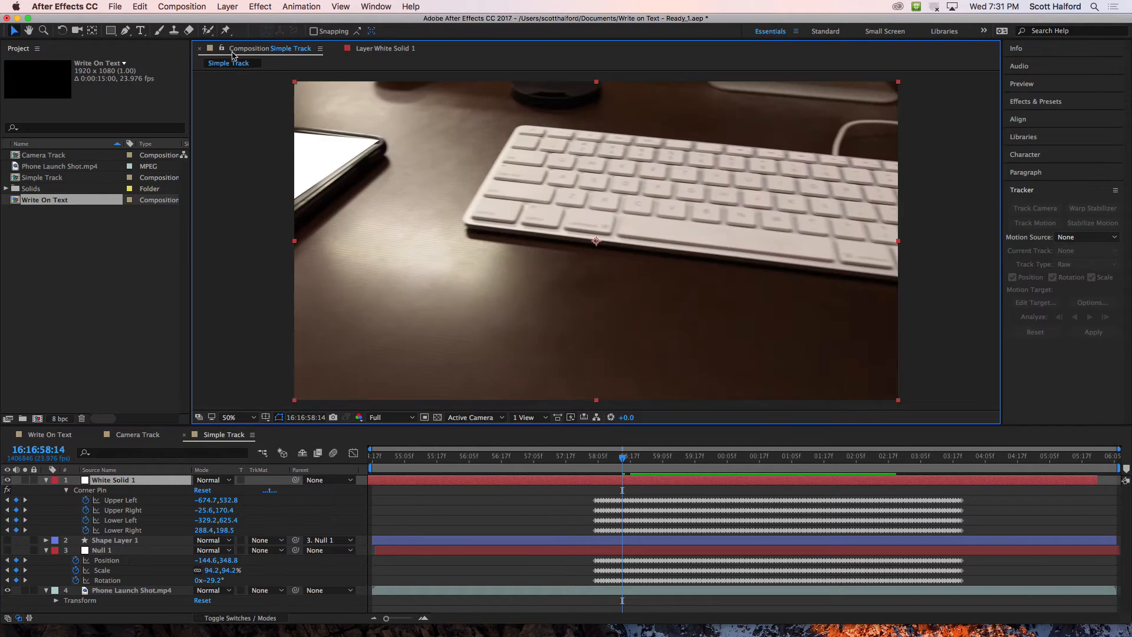
drag(678, 459, 724, 458)
click(686, 463)
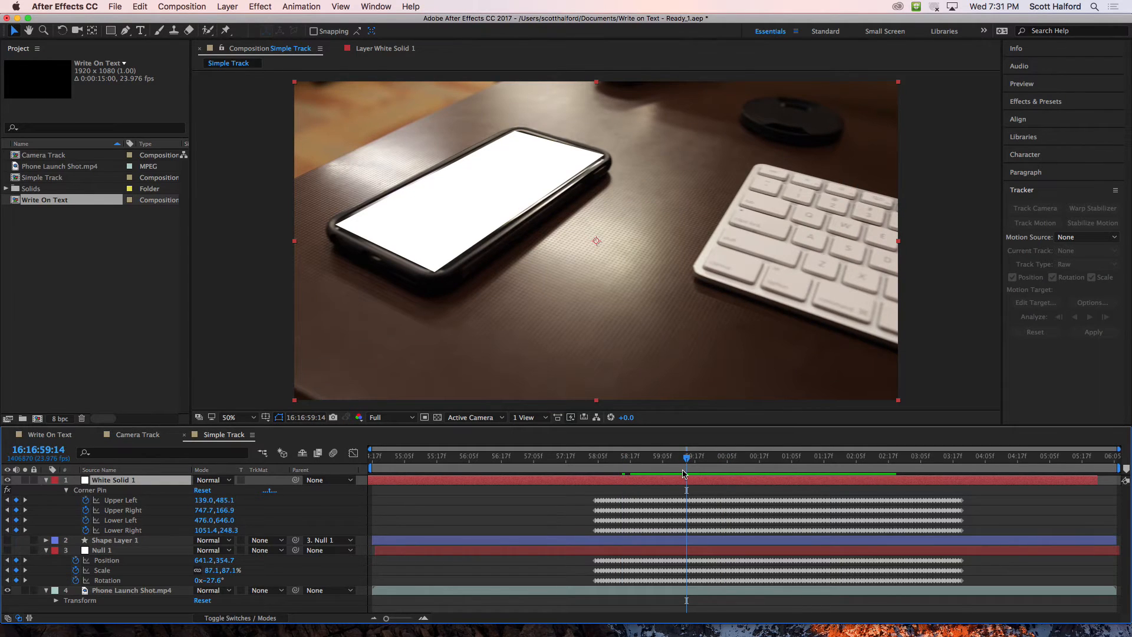
key(space)
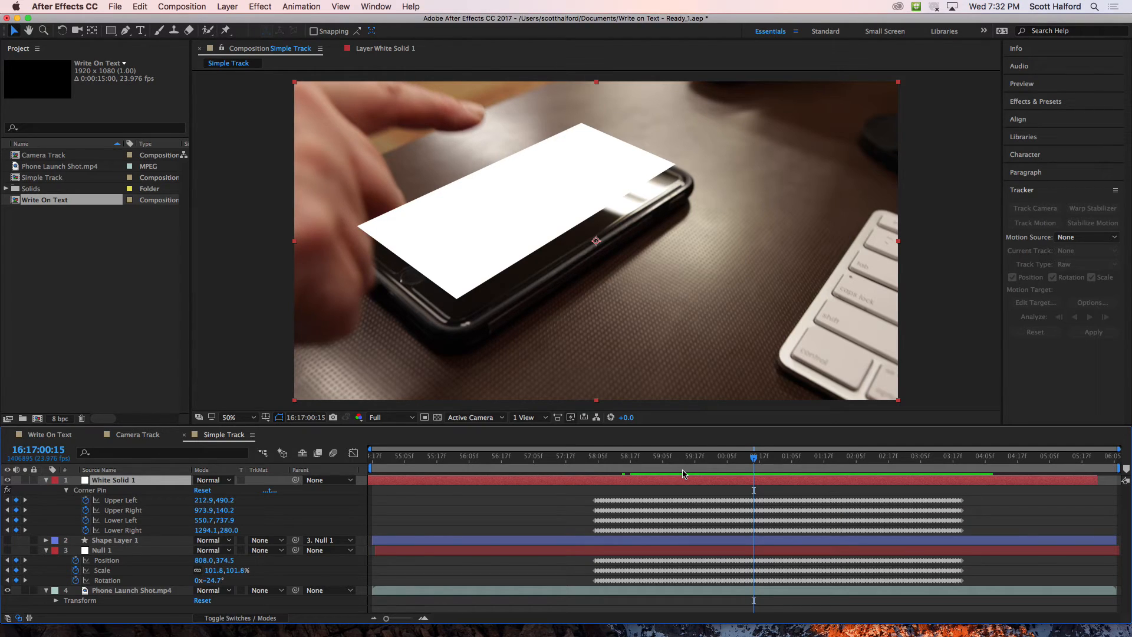
Switch to mocha AE, check the phone shape against the footage around frames 144 to 161, and return to After Effects.
key(super+Tab)
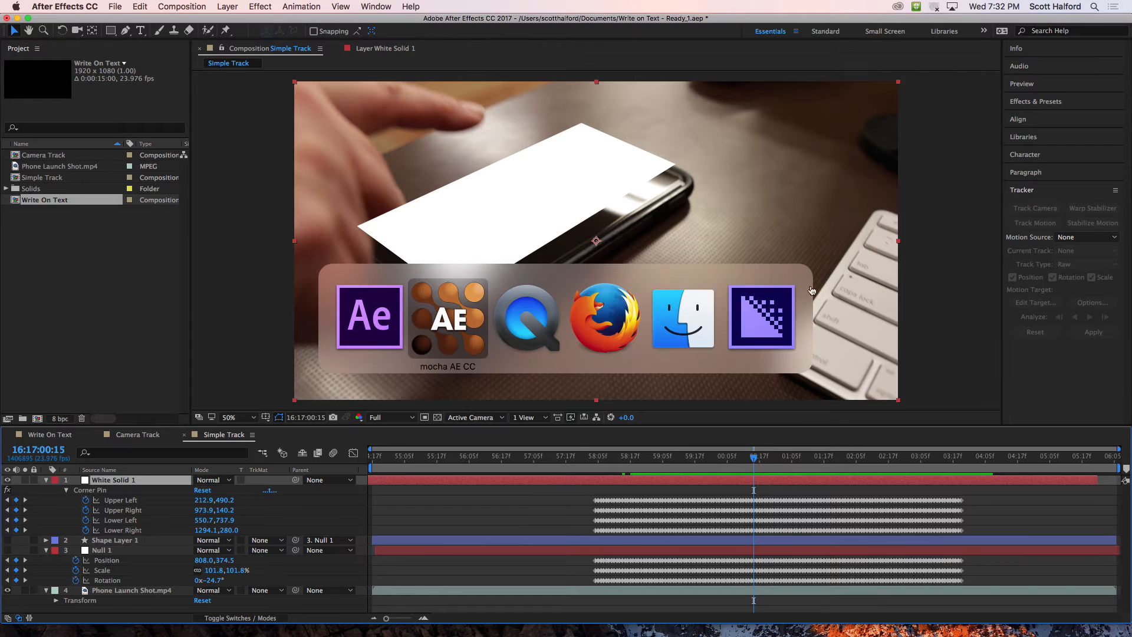
click(431, 333)
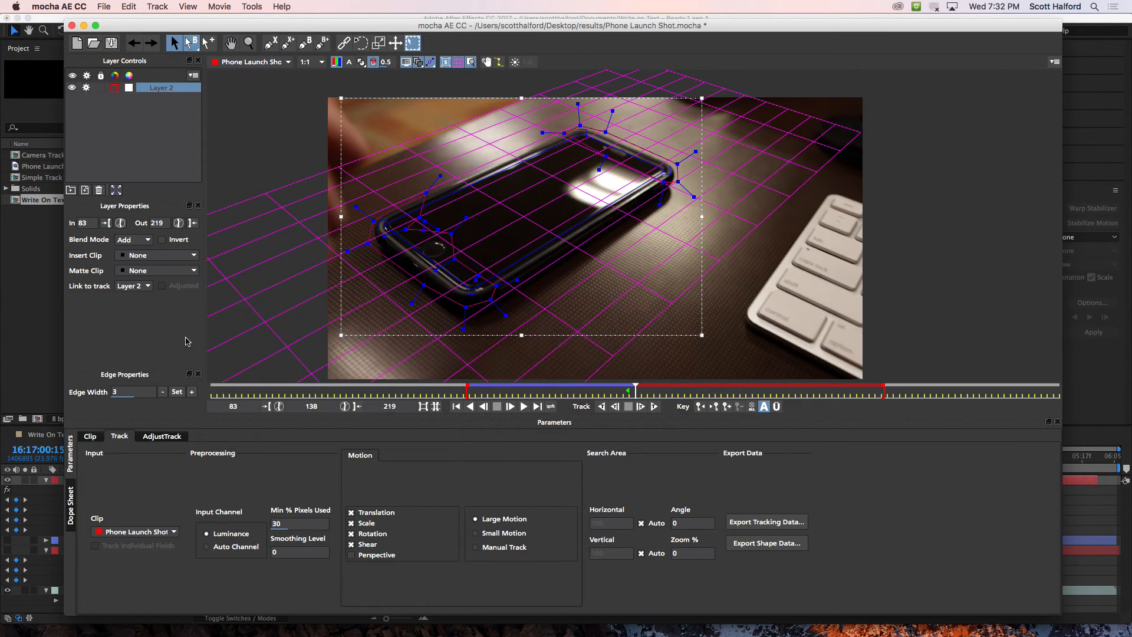
drag(636, 390, 655, 390)
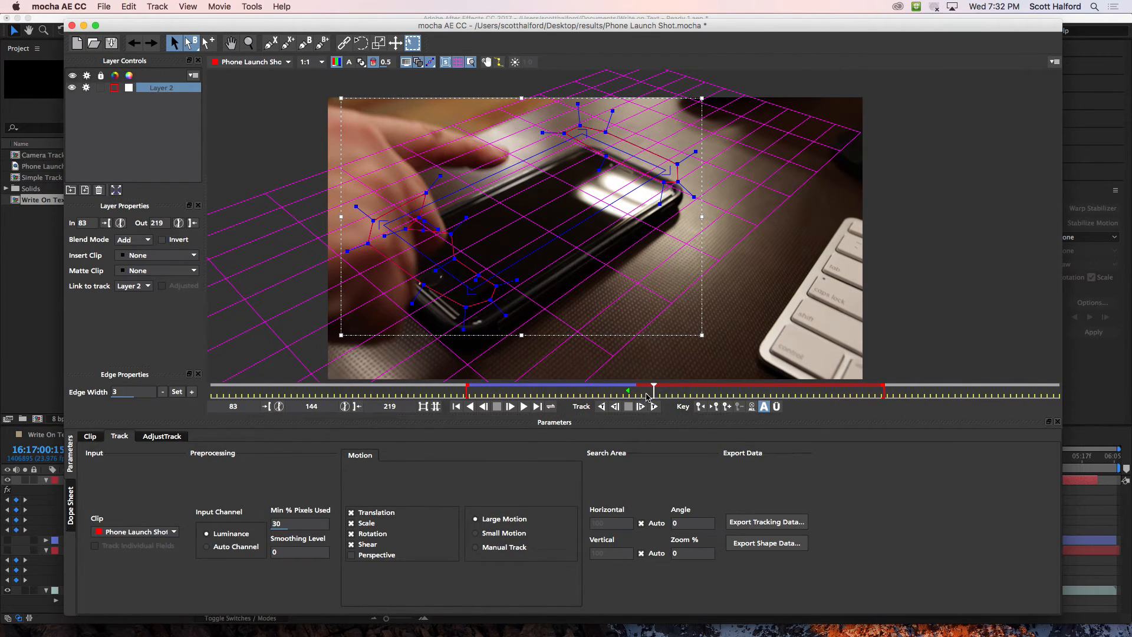
drag(652, 391, 705, 391)
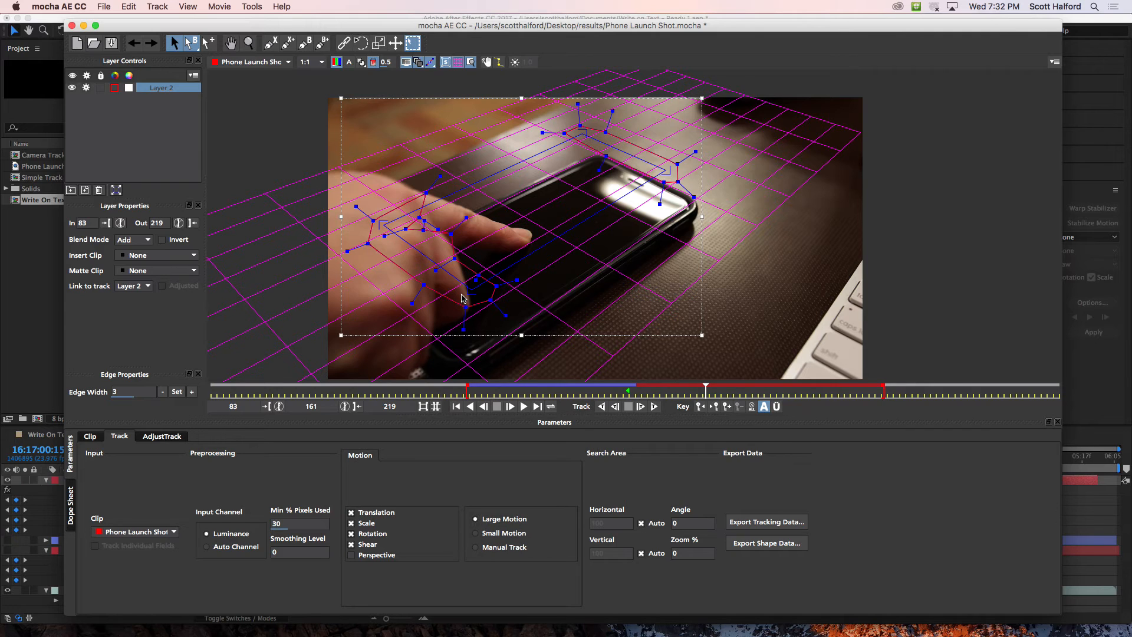
click(29, 323)
click(690, 457)
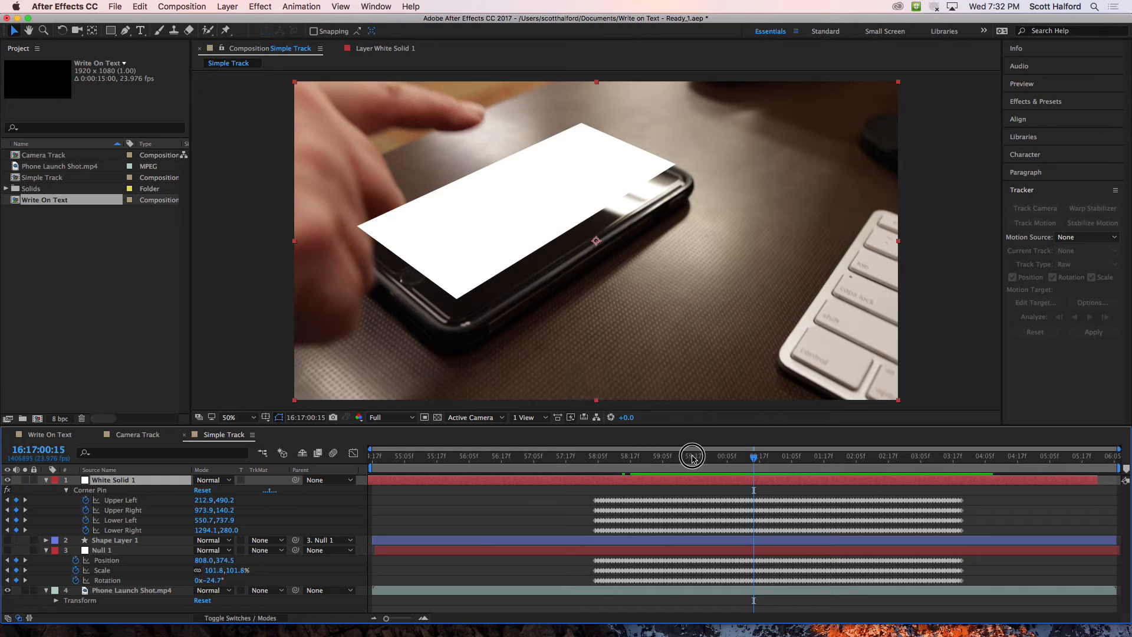
Open the Camera Track composition at 16:16:57:01 and show the track points of the footage's 3D Camera Tracker effect.
double_click(54, 155)
drag(499, 460, 522, 459)
click(525, 481)
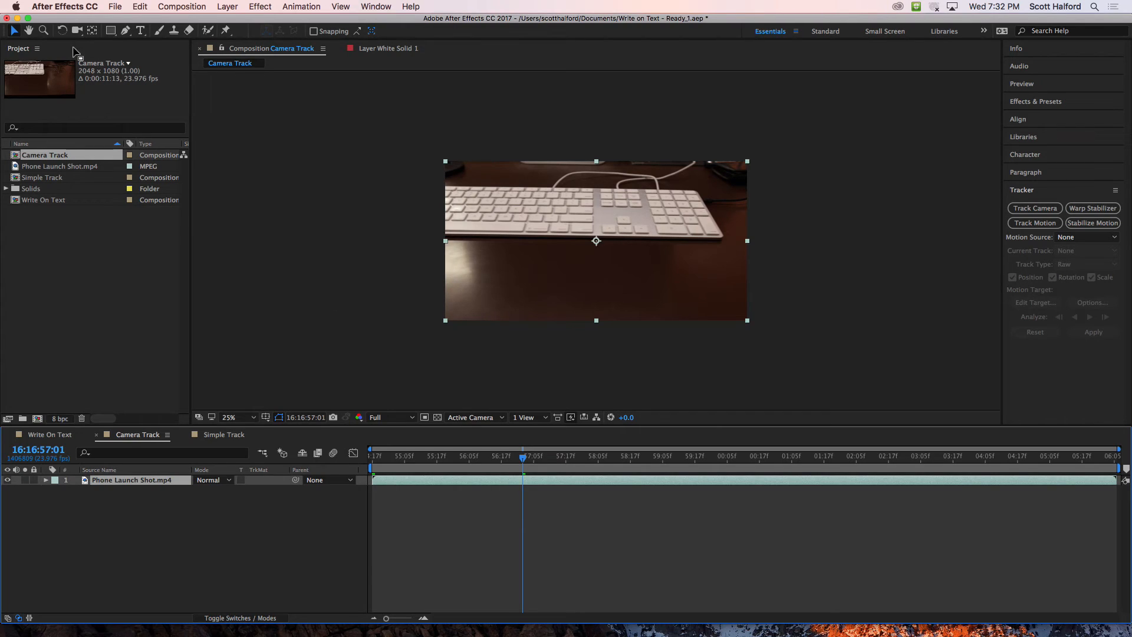
key(e)
click(100, 490)
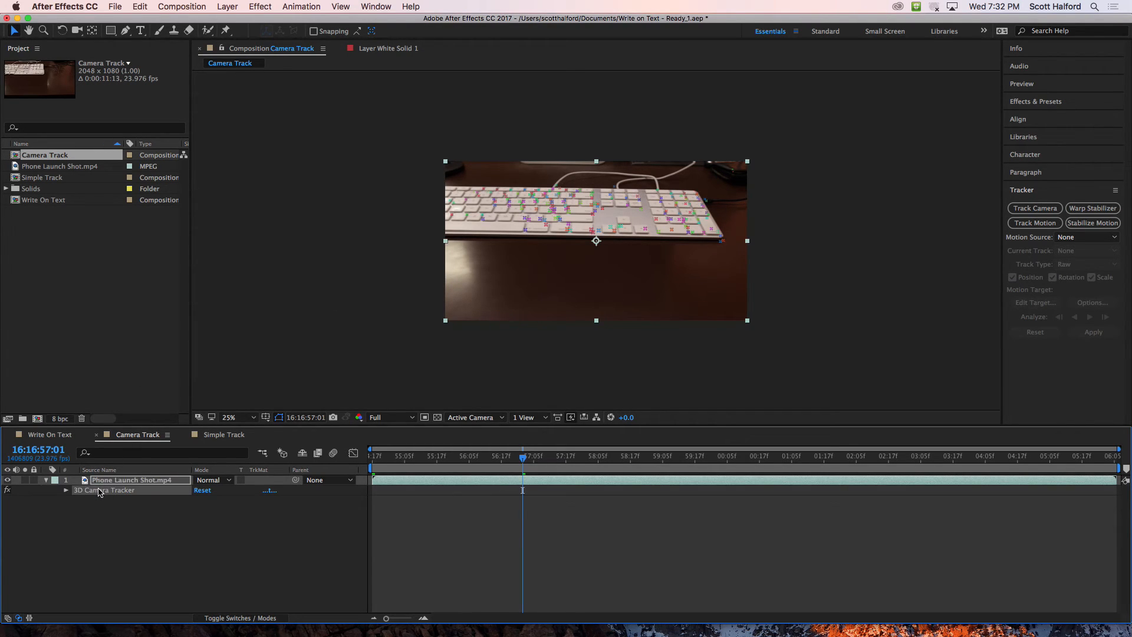
Select three track points forming a flat target on the keyboard and create a null and camera from them.
scroll(570, 264, up, 2)
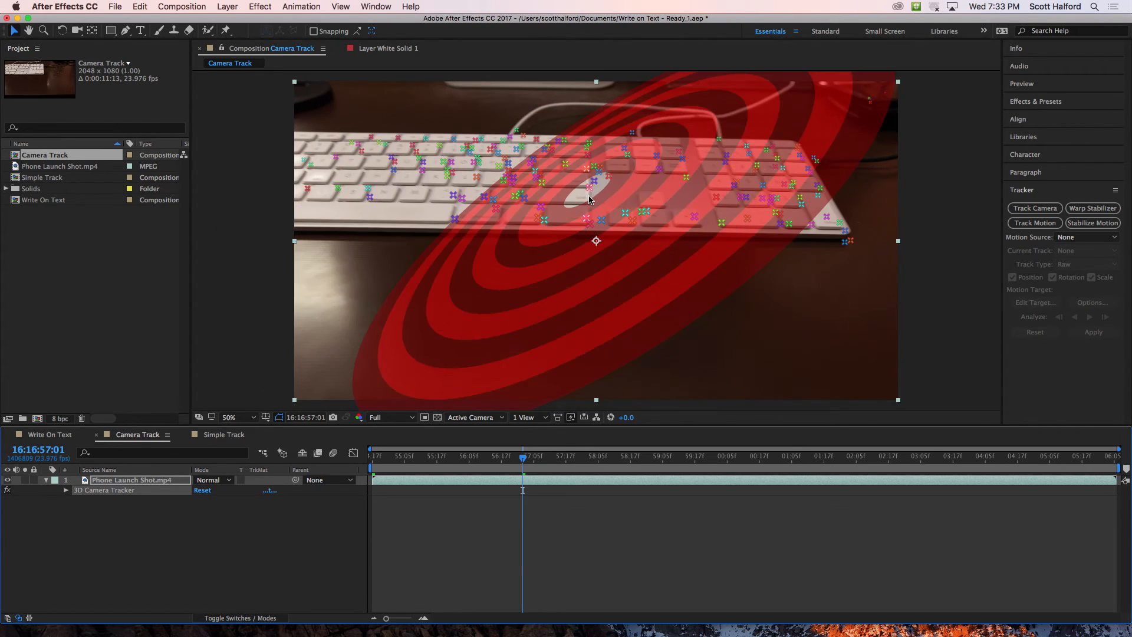
click(570, 199)
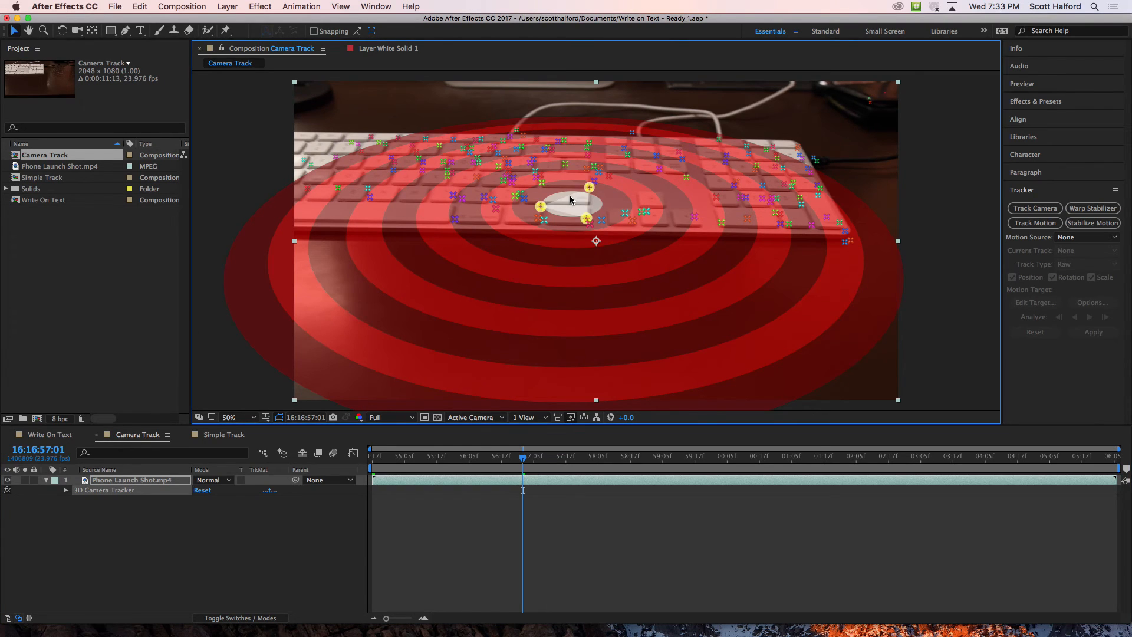
right_click(572, 201)
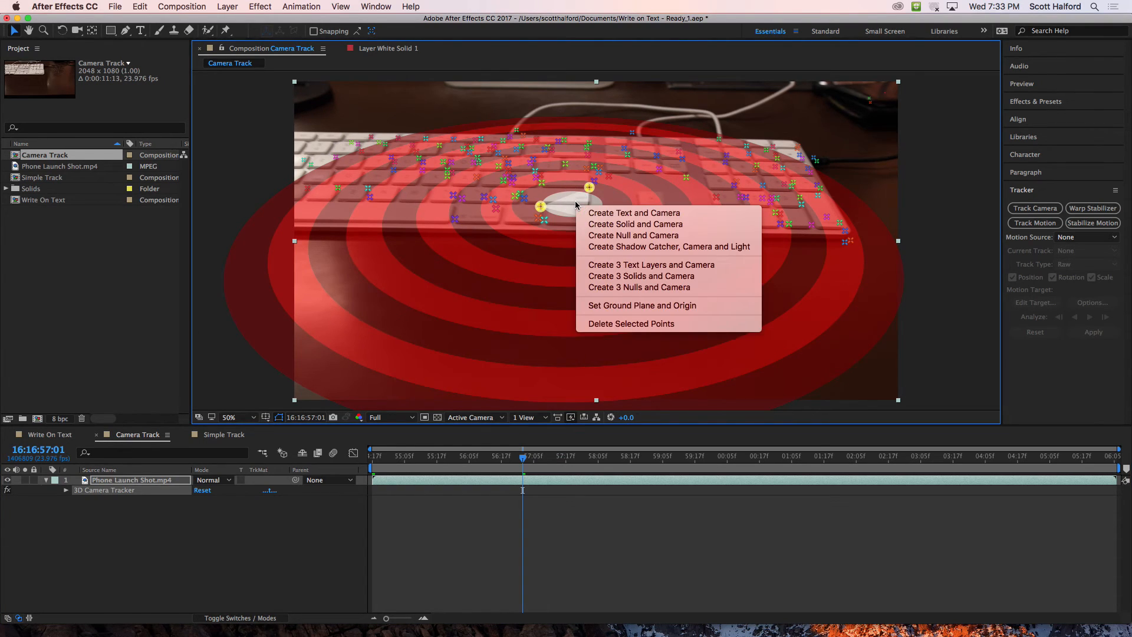
click(621, 236)
click(501, 575)
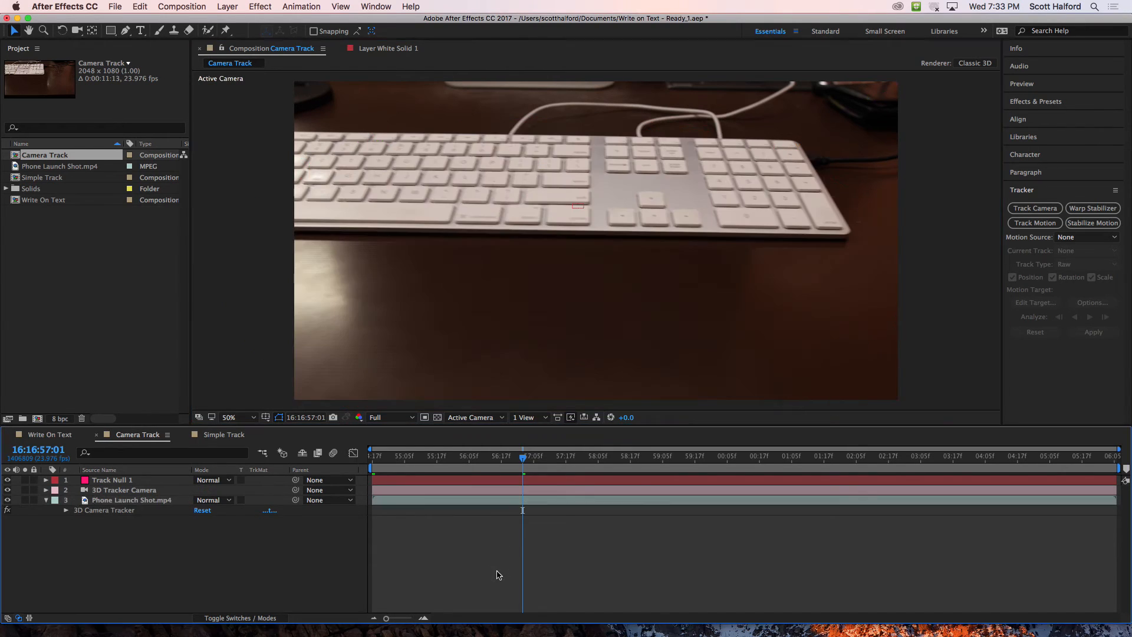
Replace the source of Track Null 1 with the Write On Text composition.
click(468, 479)
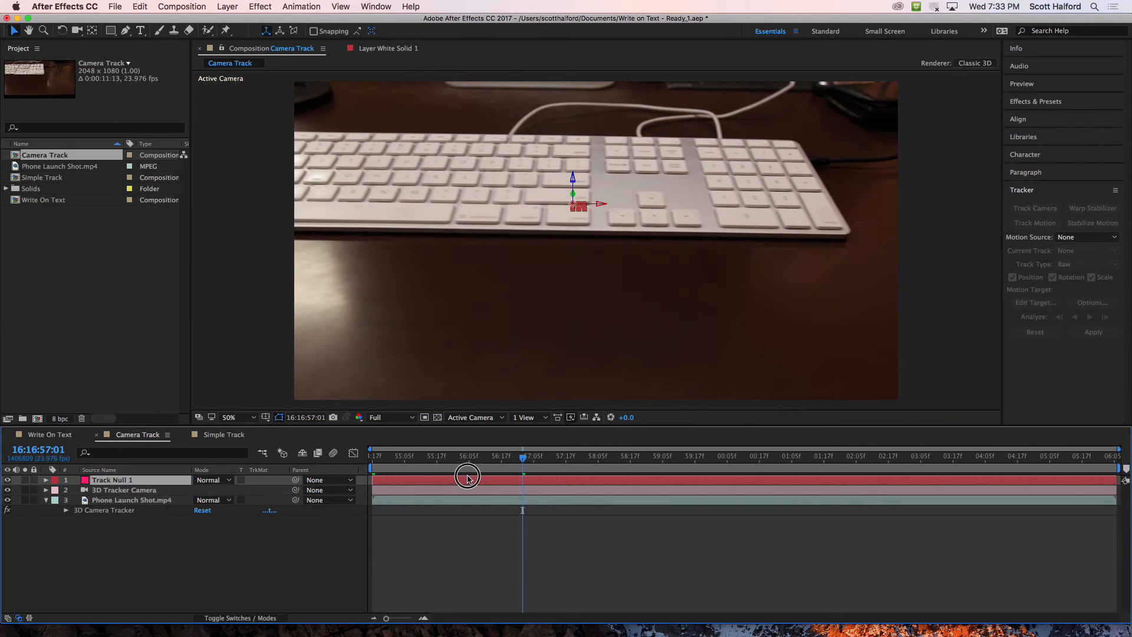
click(37, 197)
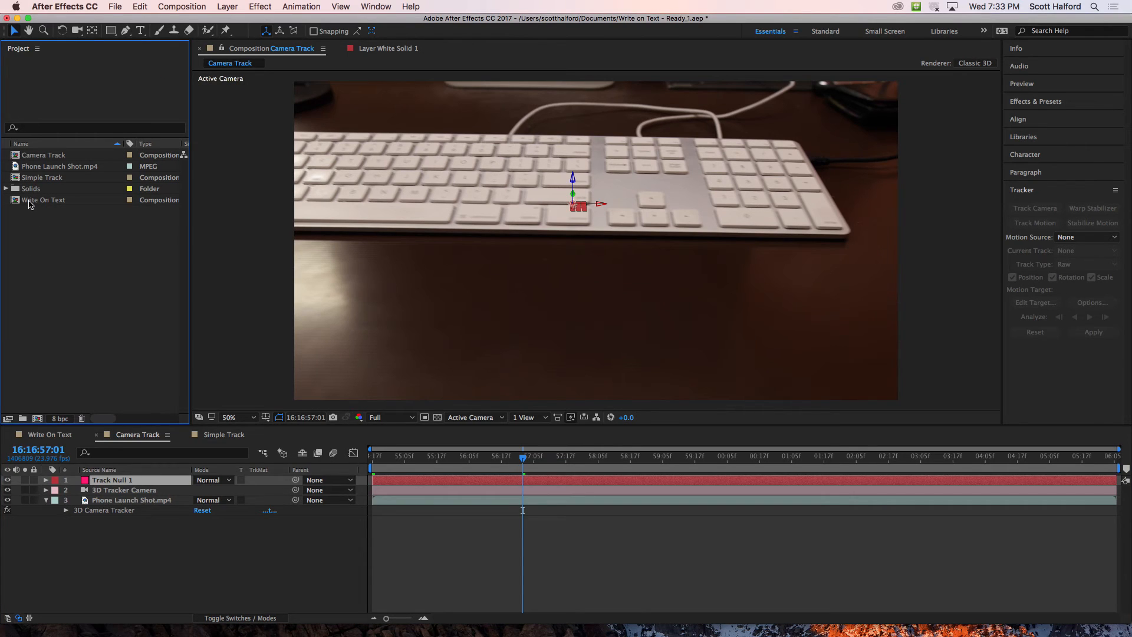
drag(34, 202, 64, 291)
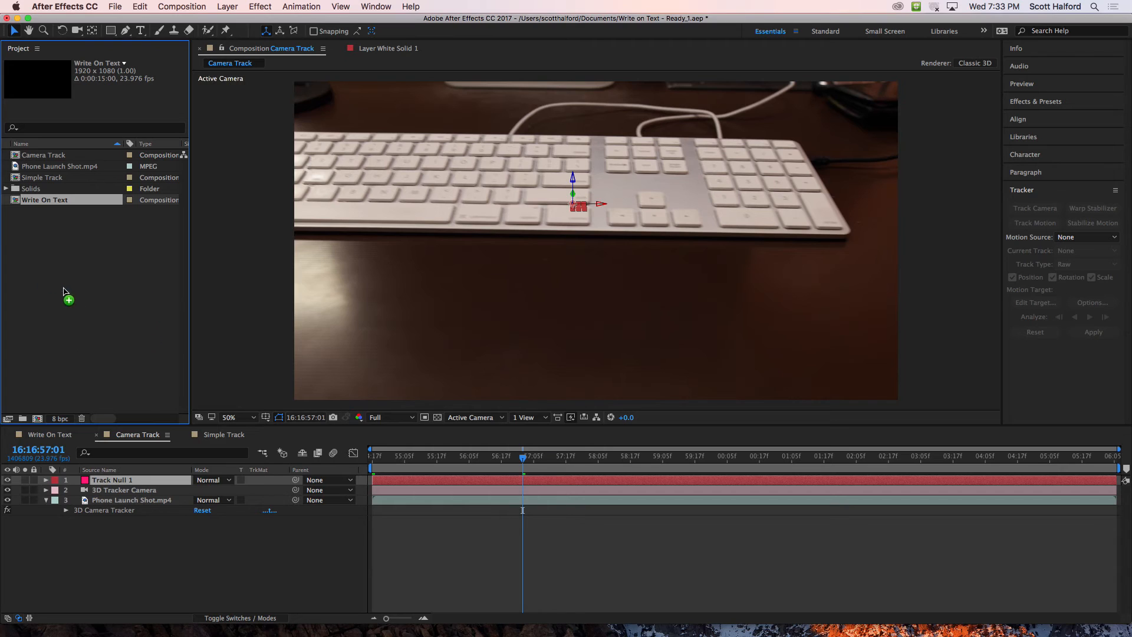
drag(52, 200, 118, 485)
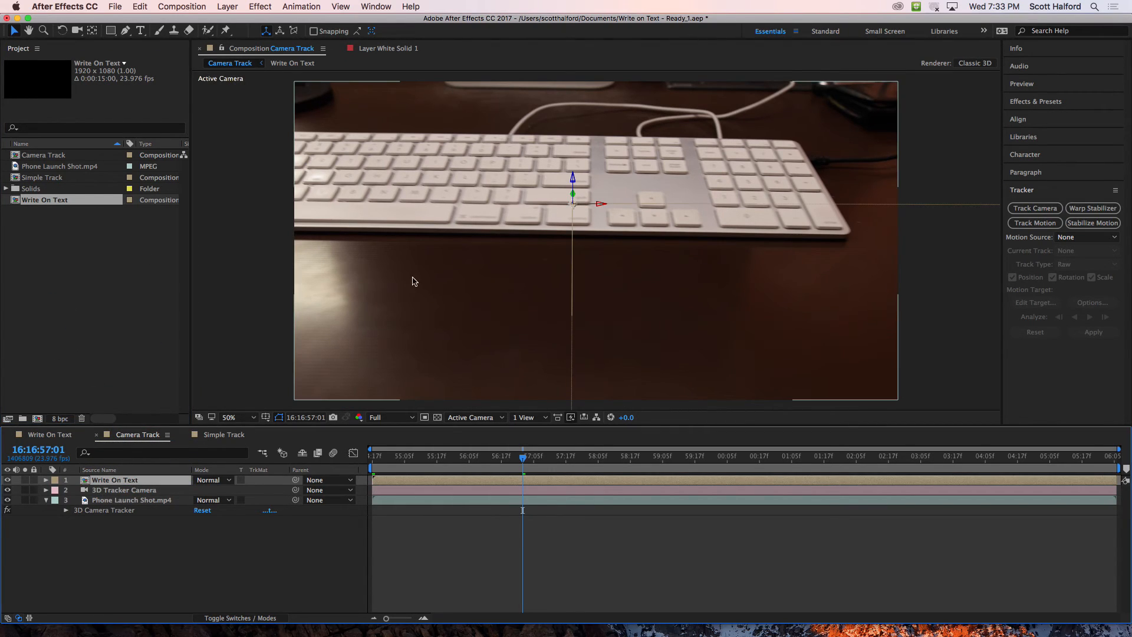
Set the Write On Text layer's anchor point to 956, 725, 0 and preview from 16:16:57:01.
key(a)
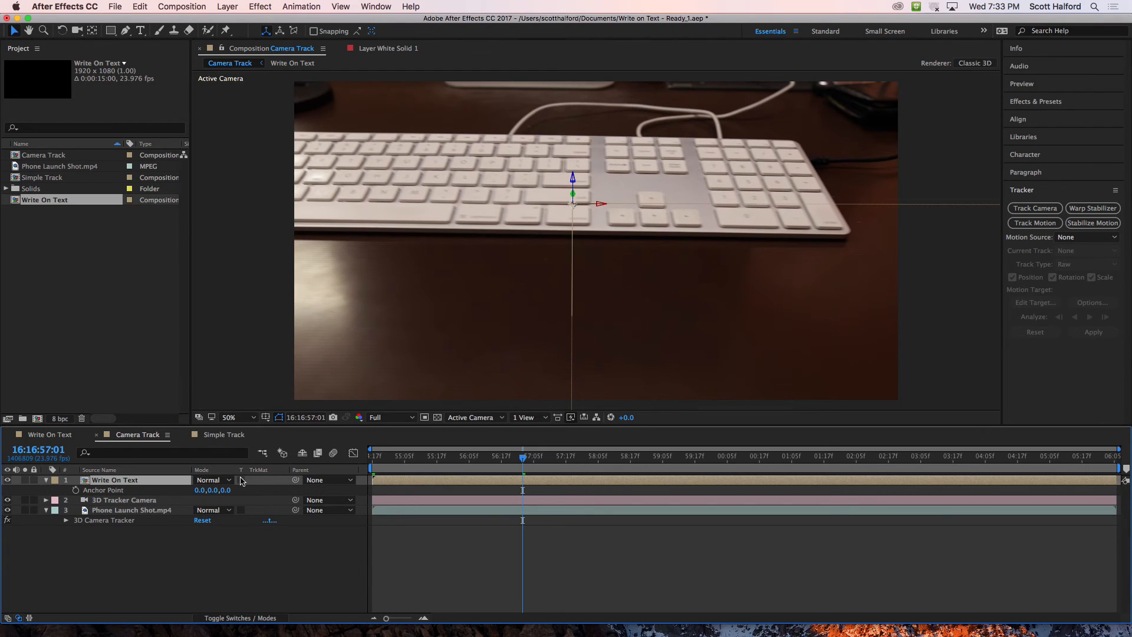
drag(216, 492, 265, 493)
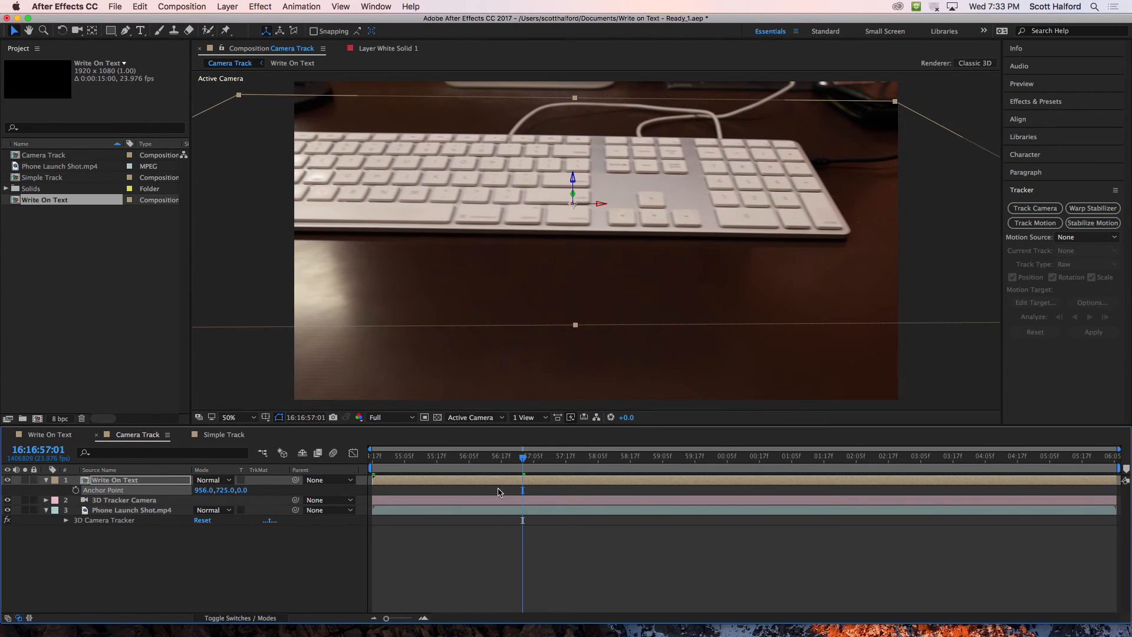
click(494, 483)
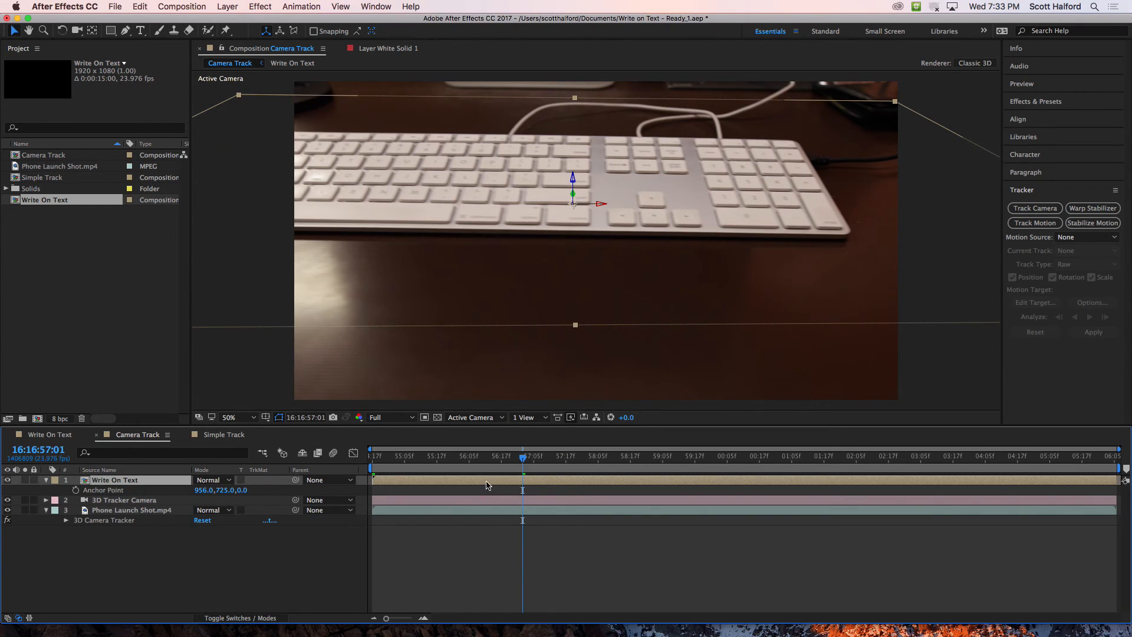
key(space)
key(space)
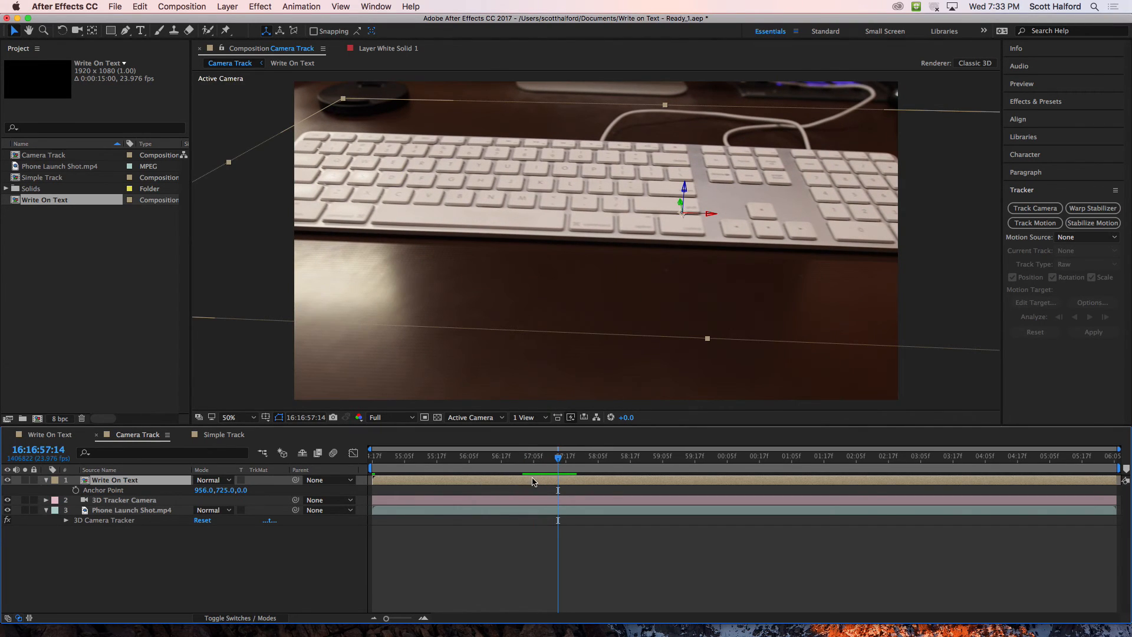
Set the Write On Text layer's opacity to 100% and move the text onto the desk in front of the keyboard.
key(t)
drag(200, 490, 450, 492)
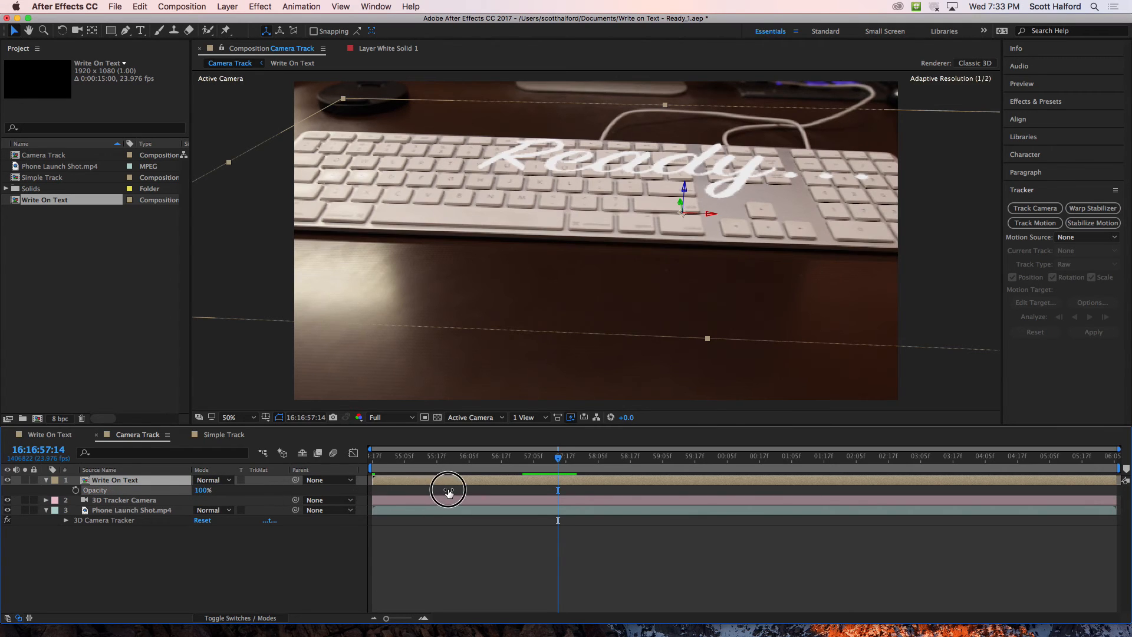
drag(684, 203, 697, 361)
Preview the tracked text, shift the Write On Text layer to start at about 16:16:55:05, and preview from 16:16:54:17.
drag(558, 458, 476, 463)
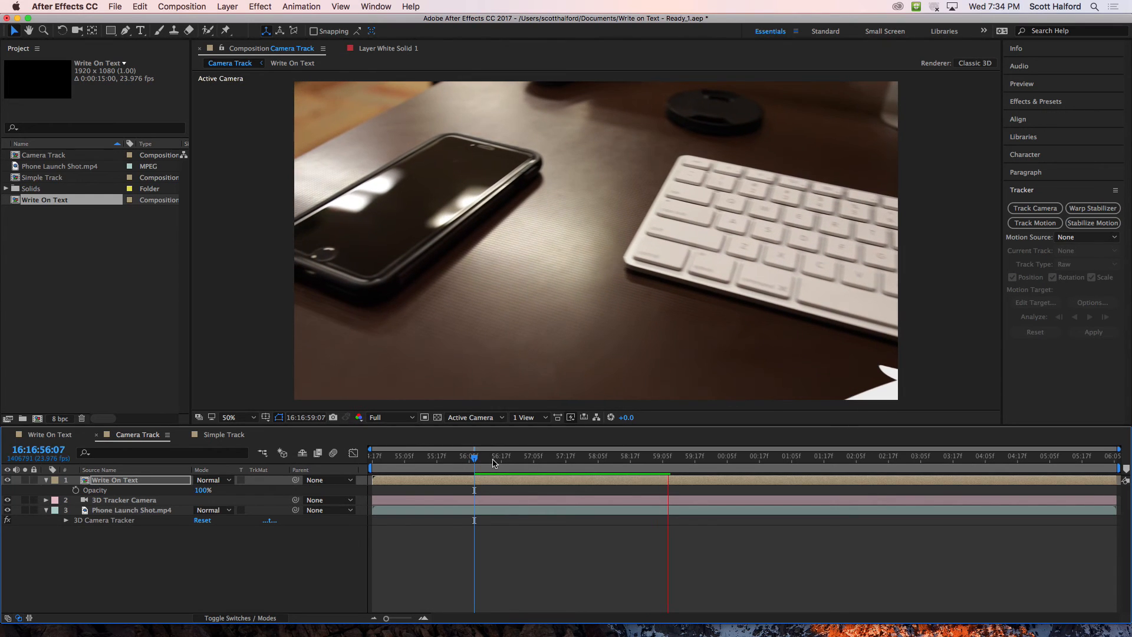
drag(493, 463, 442, 484)
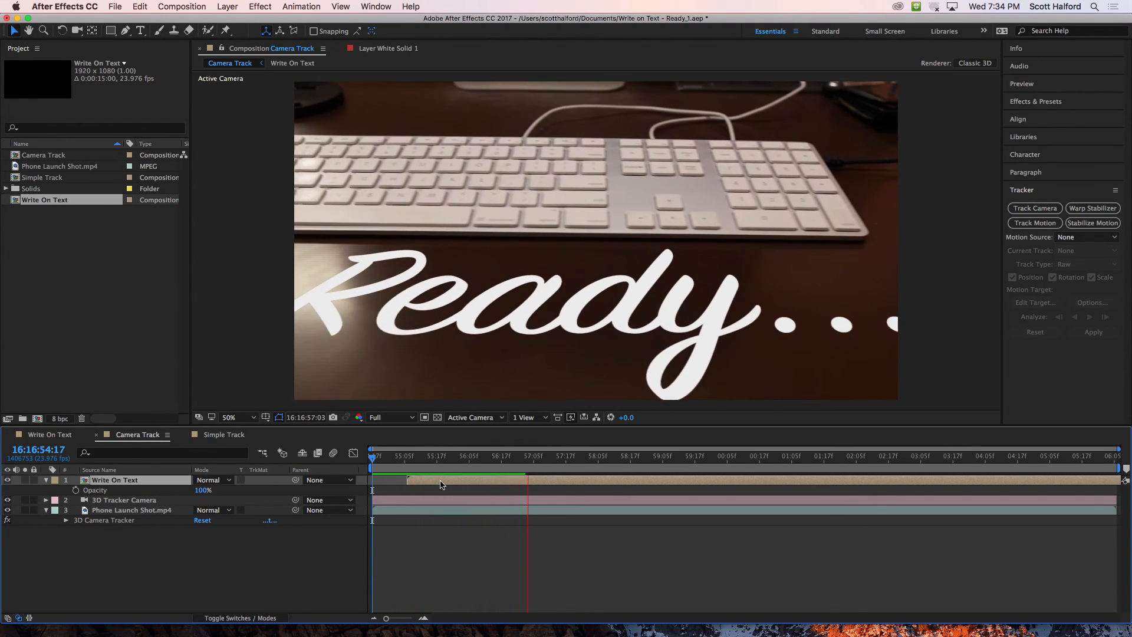
key(space)
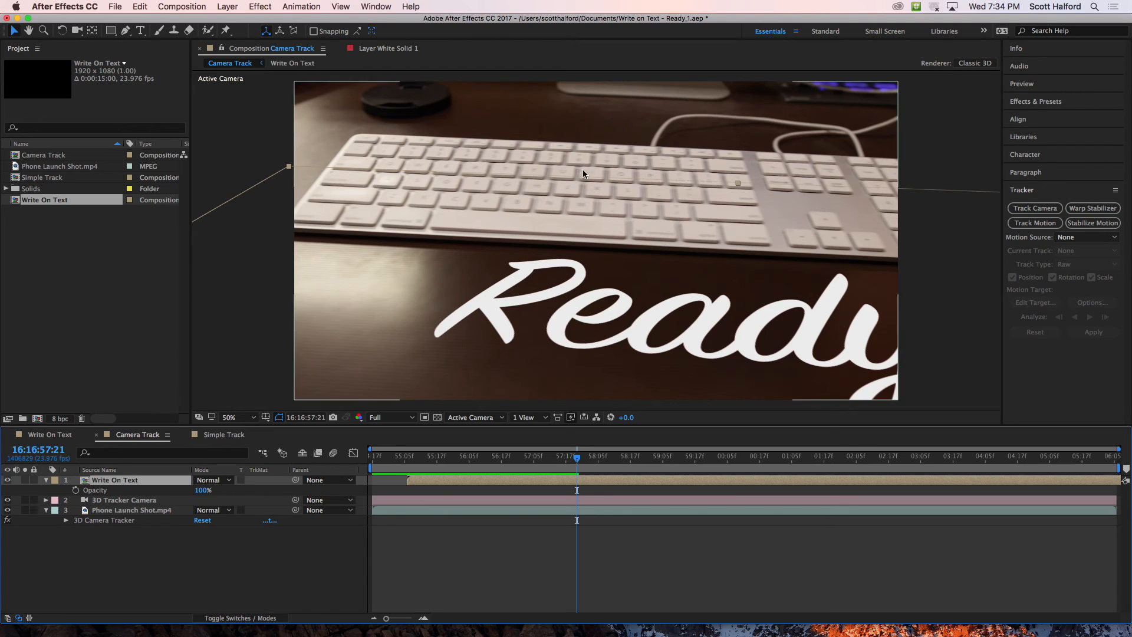
Preview the Camera Track composition from 16:16:56:03 and select the Phone Launch Shot.mp4 layer.
click(464, 457)
key(space)
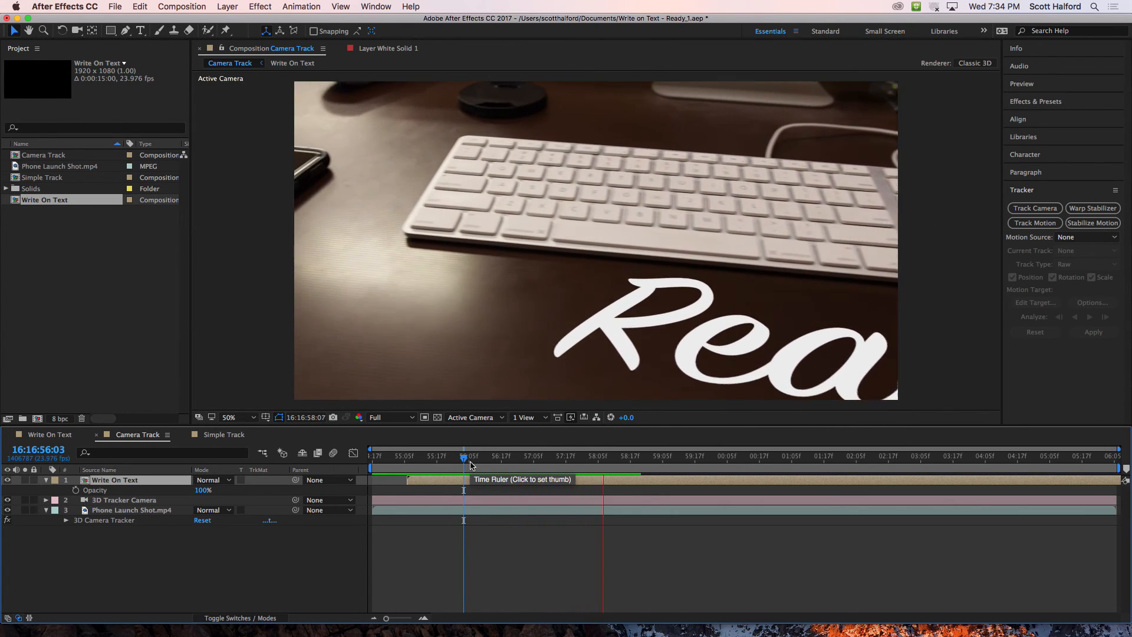
key(space)
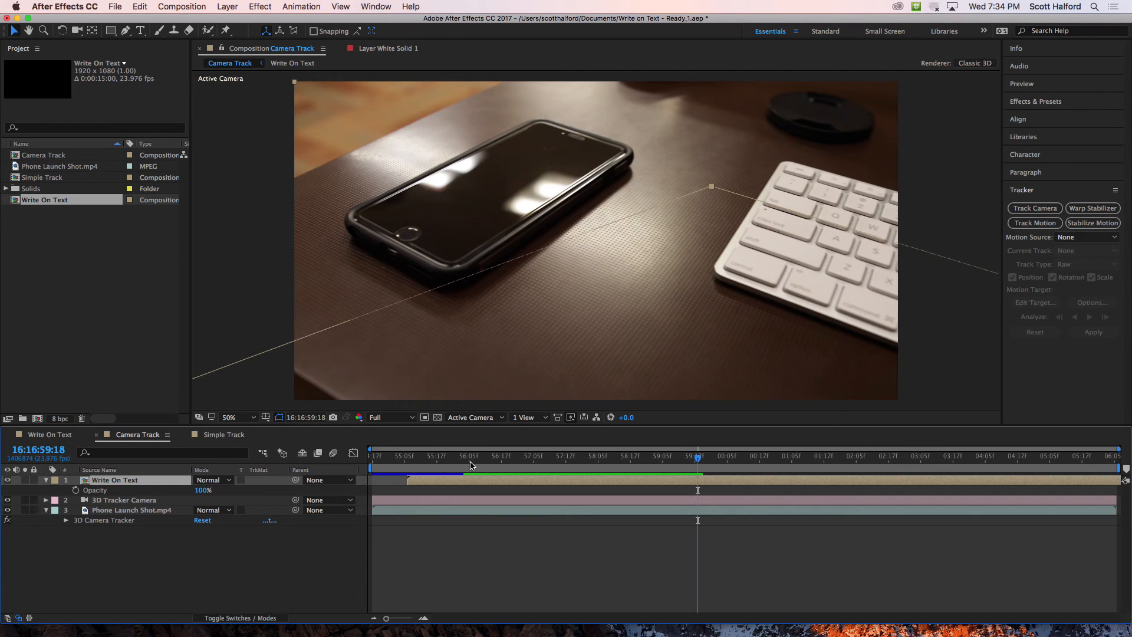
click(475, 500)
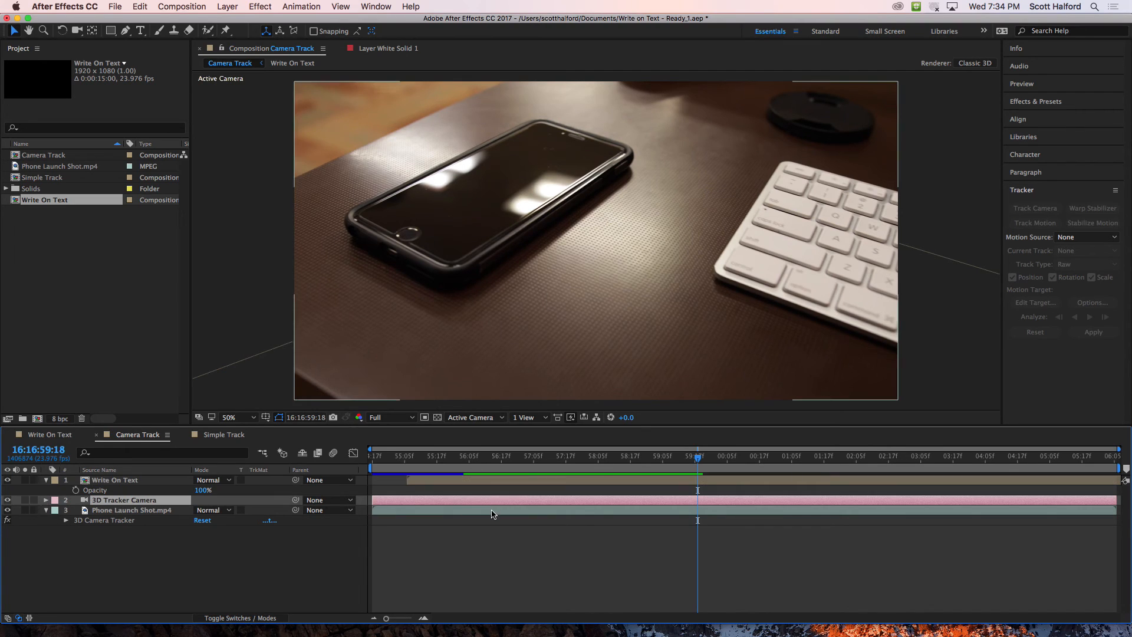
click(493, 514)
Preview the tracked write-on text from 16:16:54:17, then scrub through the Camera Track composition around 16:16:57:05.
drag(697, 457, 596, 463)
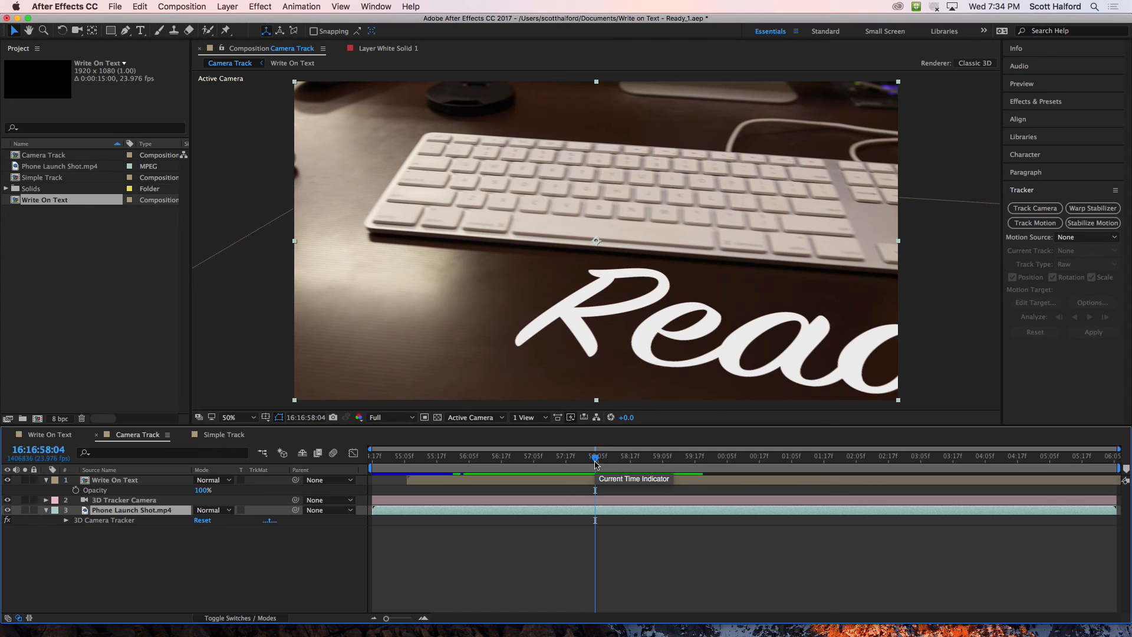
drag(534, 458, 372, 459)
key(space)
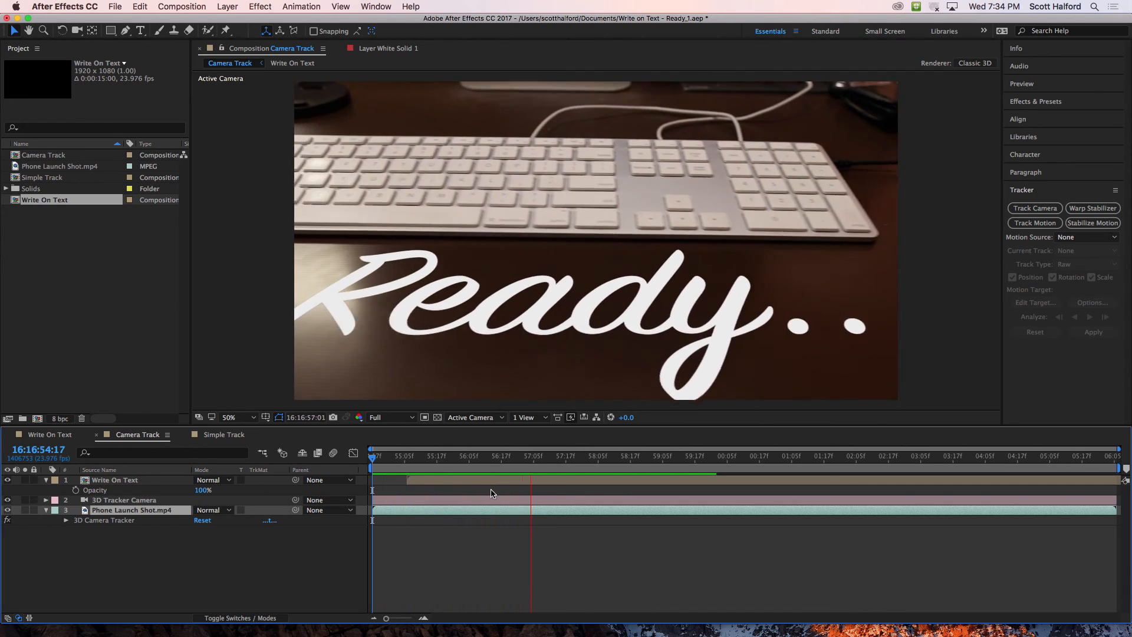
key(space)
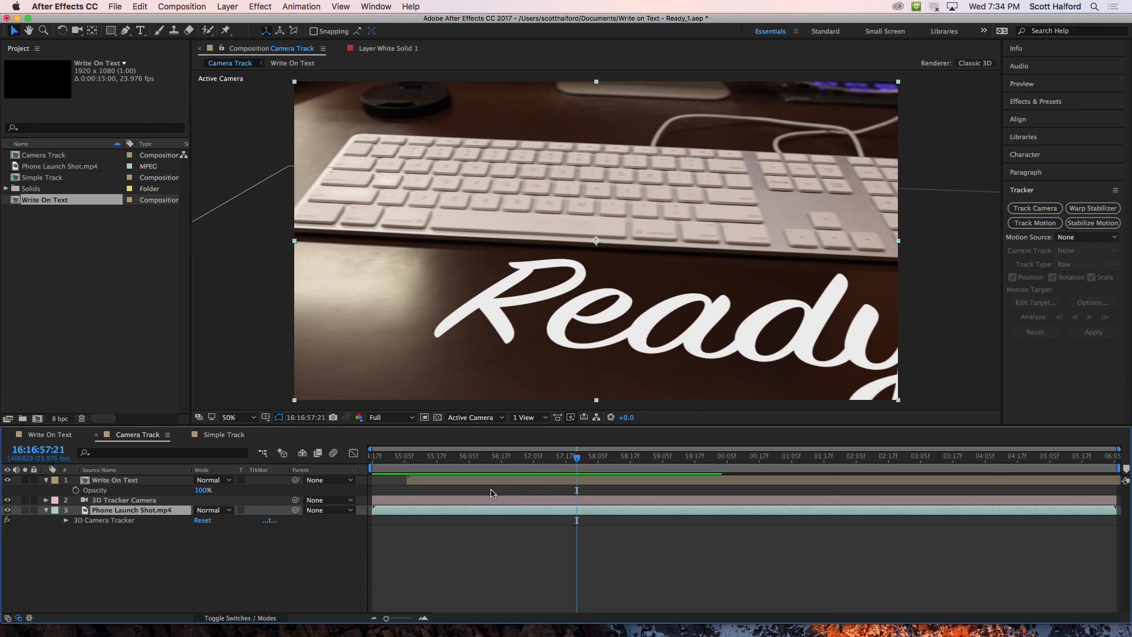
drag(507, 459, 534, 460)
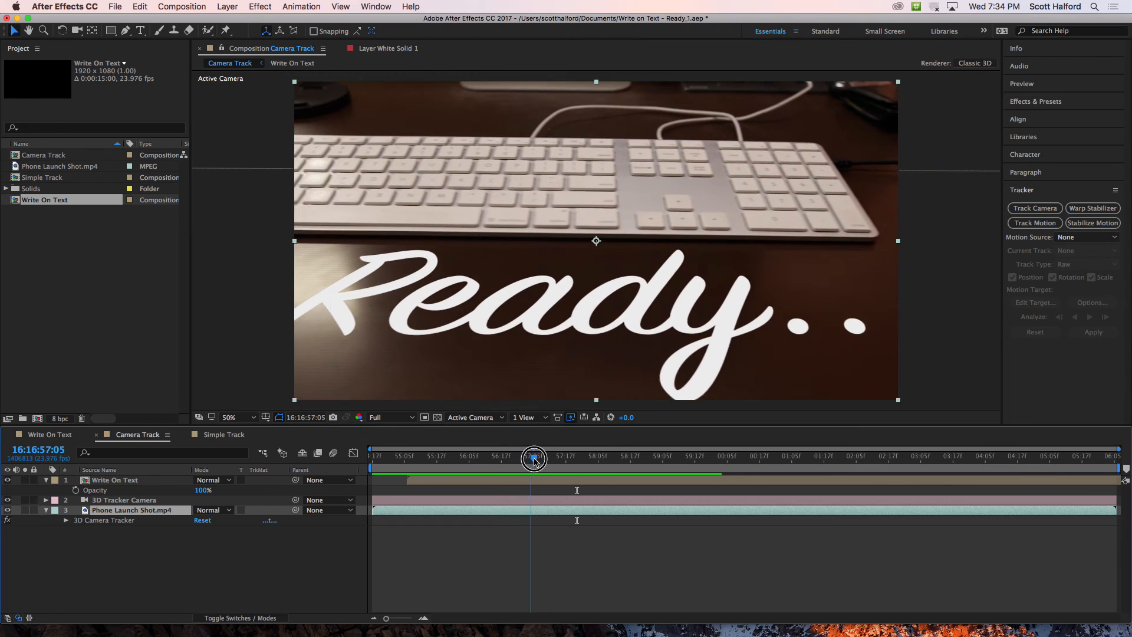
Switch to mocha AE CC, check the phone track, and copy its tracking data to the clipboard in After Effects Corner Pin format.
key(super+Tab)
click(423, 326)
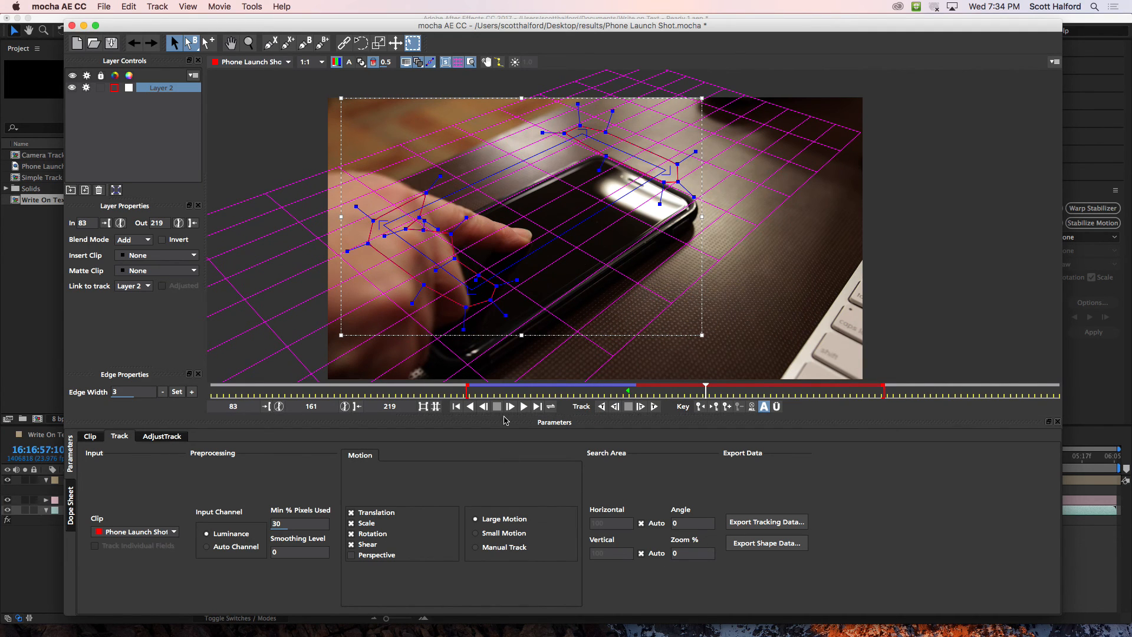
drag(592, 394, 481, 393)
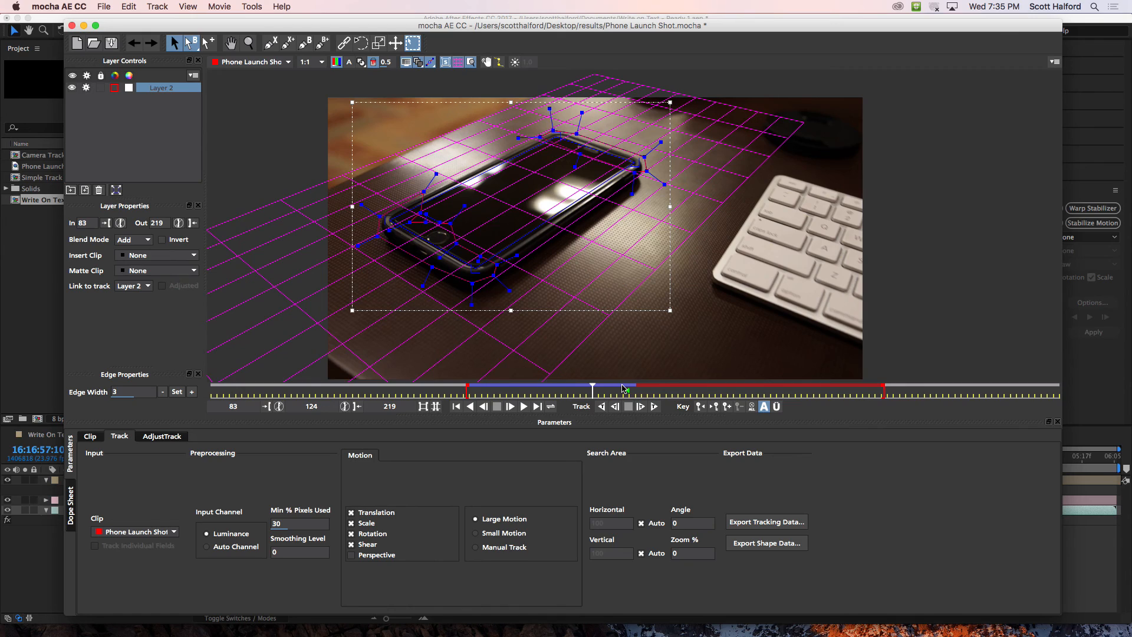
click(755, 522)
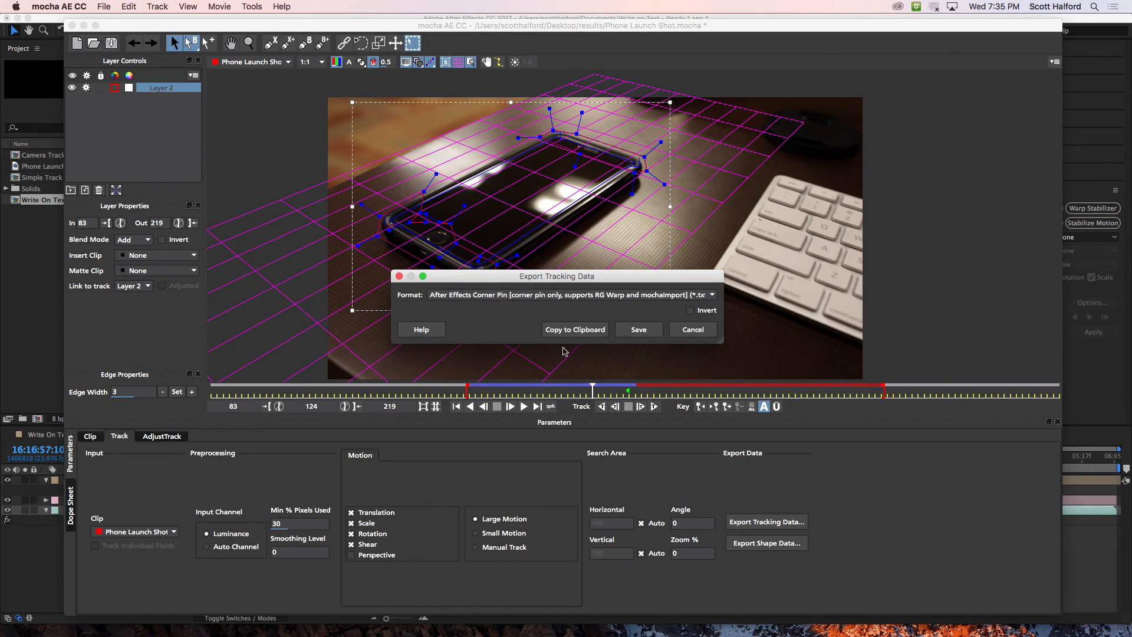
click(570, 330)
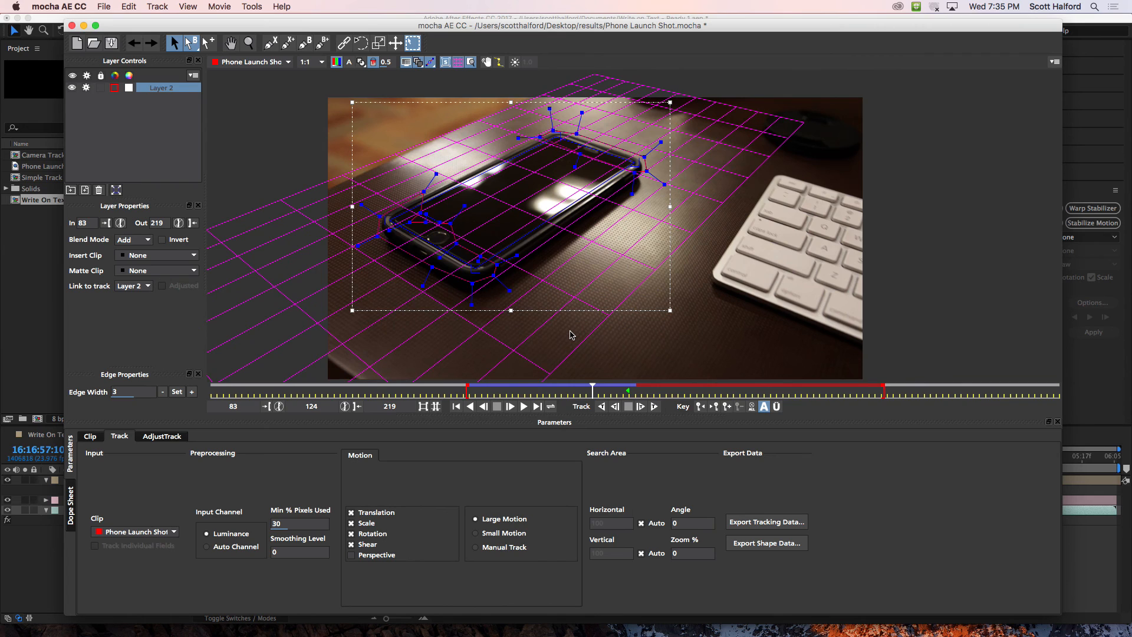
Return to After Effects, open the Simple Track composition, and scrub to 16:16:59:22 to check the corner-pinned White Solid 1.
click(41, 568)
click(428, 461)
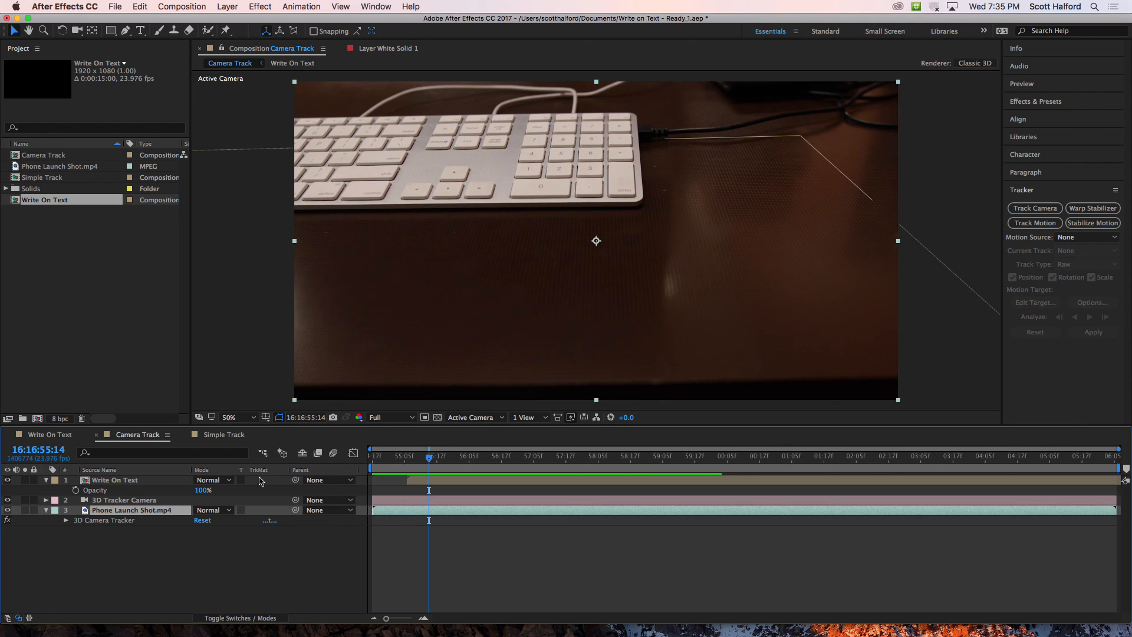
click(213, 435)
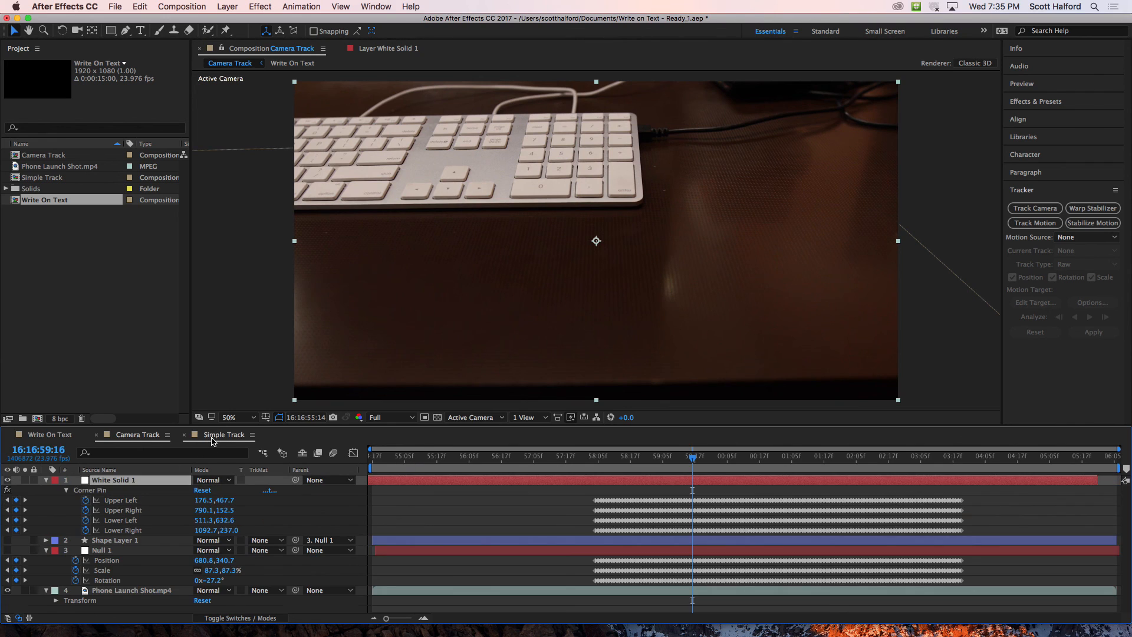
click(449, 458)
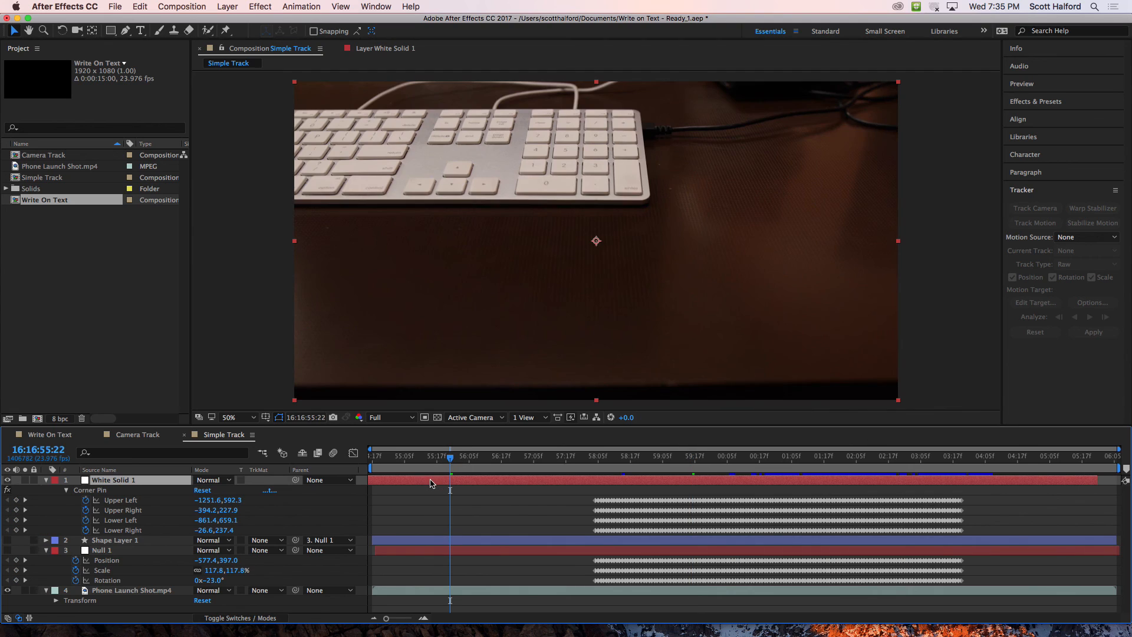
click(597, 459)
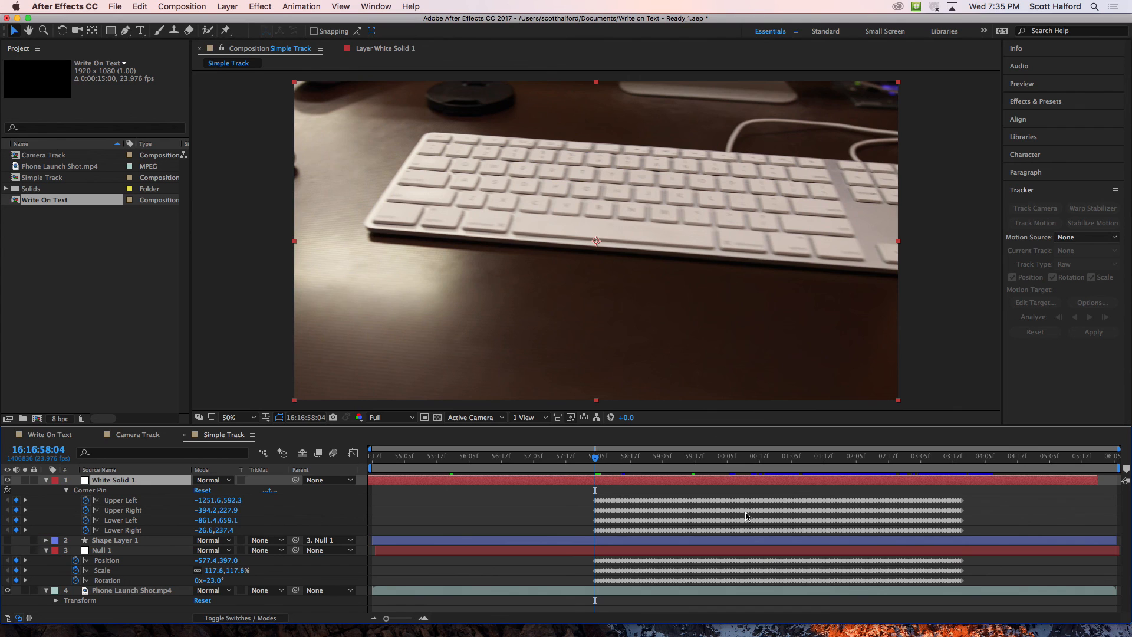
drag(592, 457, 707, 465)
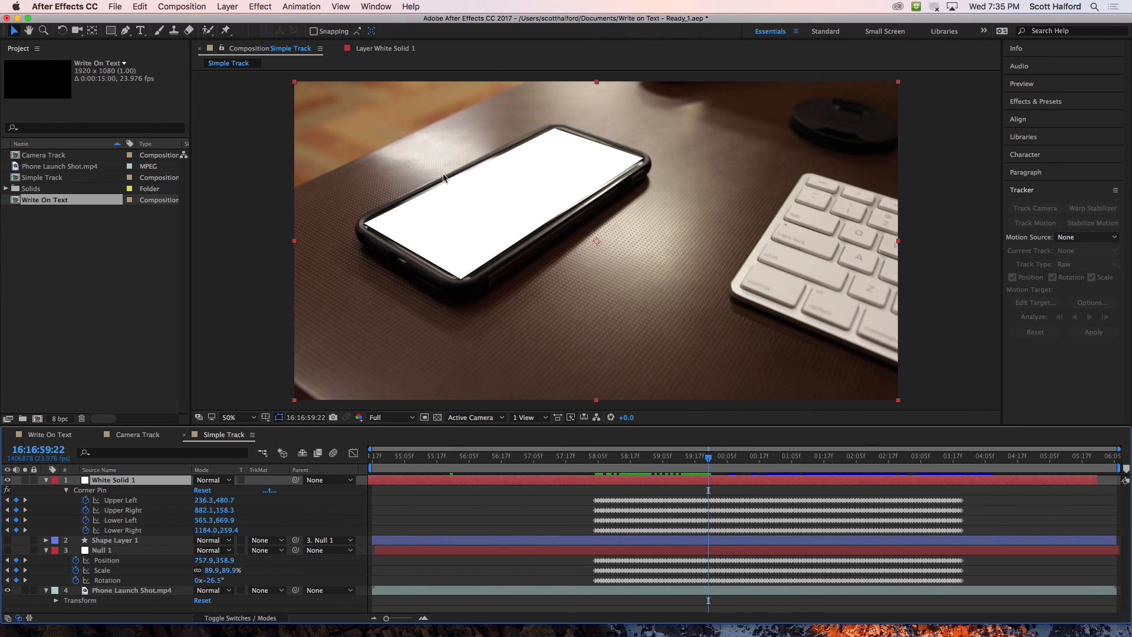
Select the Phone Launch Shot.mp4 footage and preview the white solid on the phone screen from 16:16:58:06.
click(41, 167)
click(534, 195)
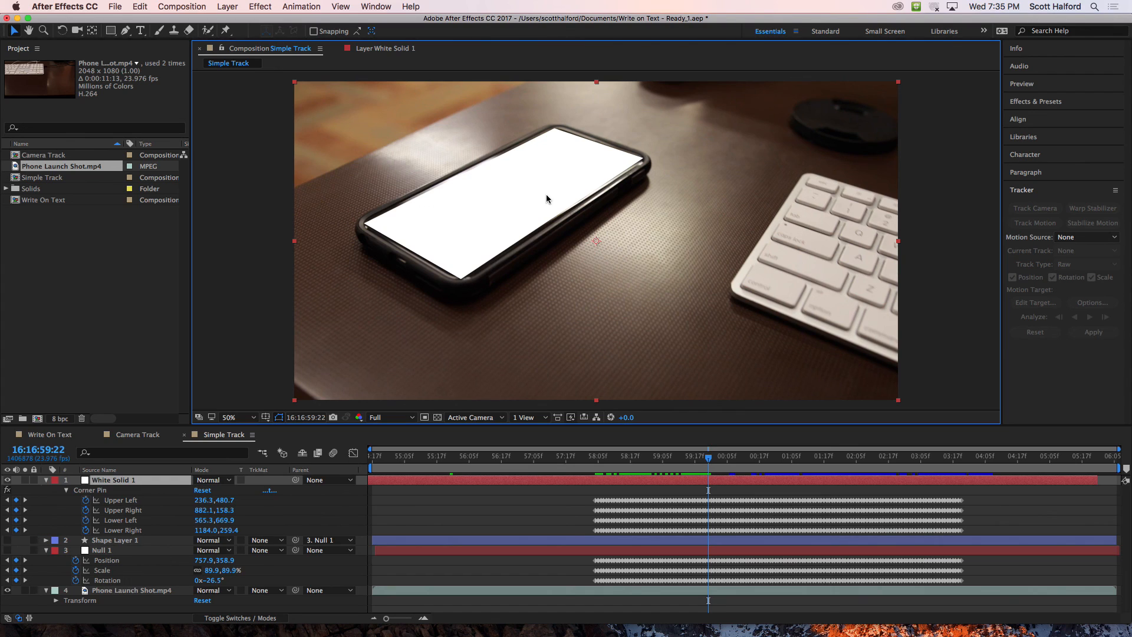
click(601, 463)
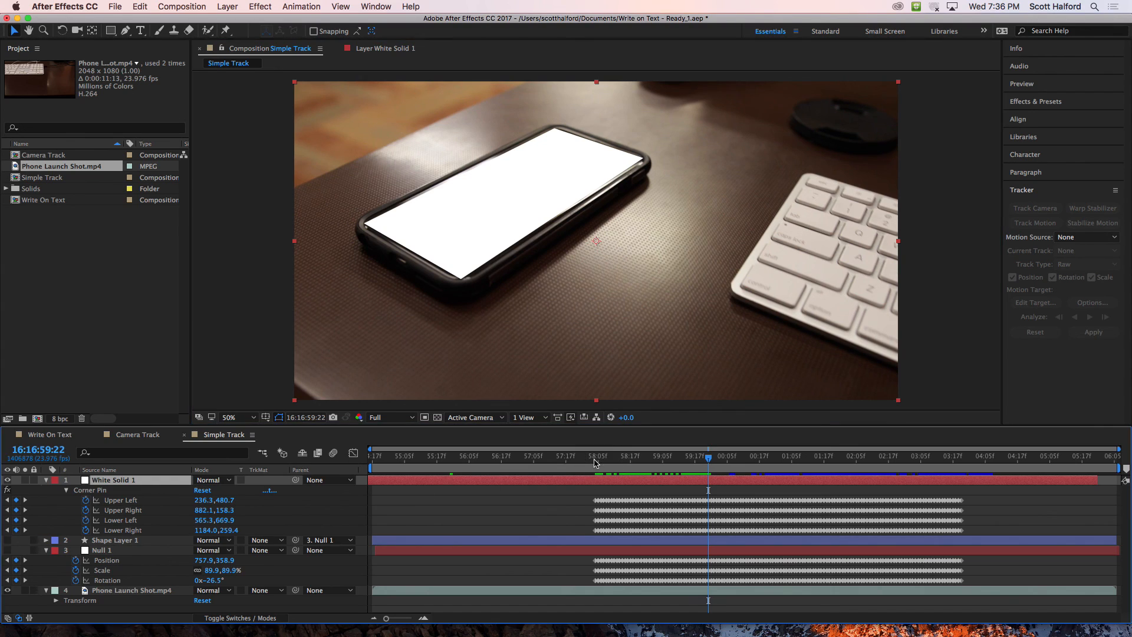
key(space)
key(space)
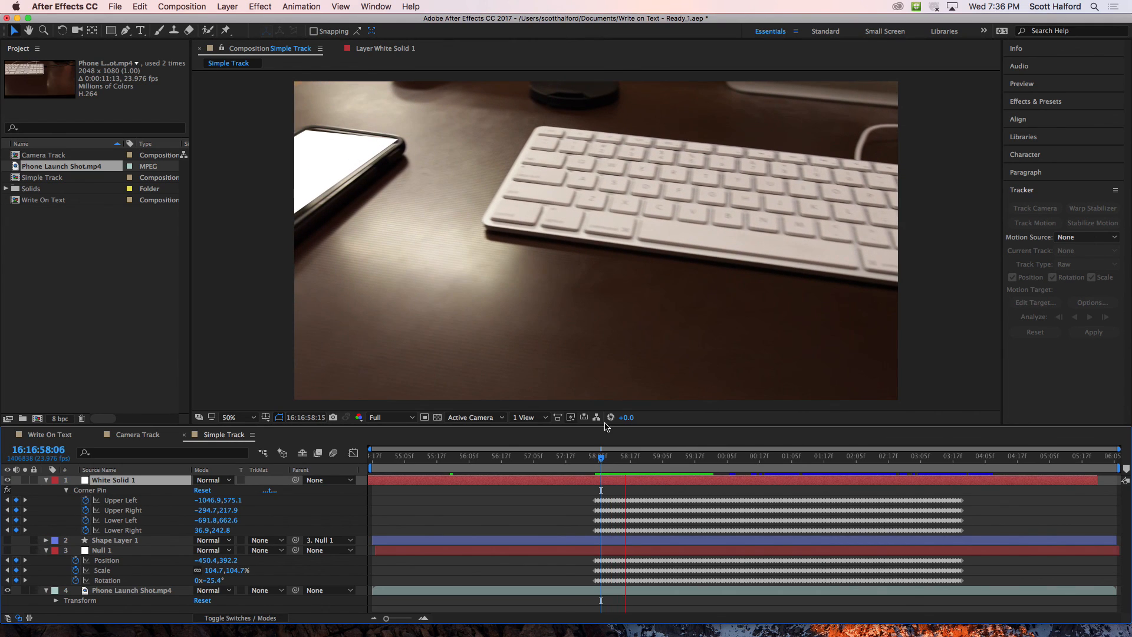
key(super+Tab)
key(super+Tab)
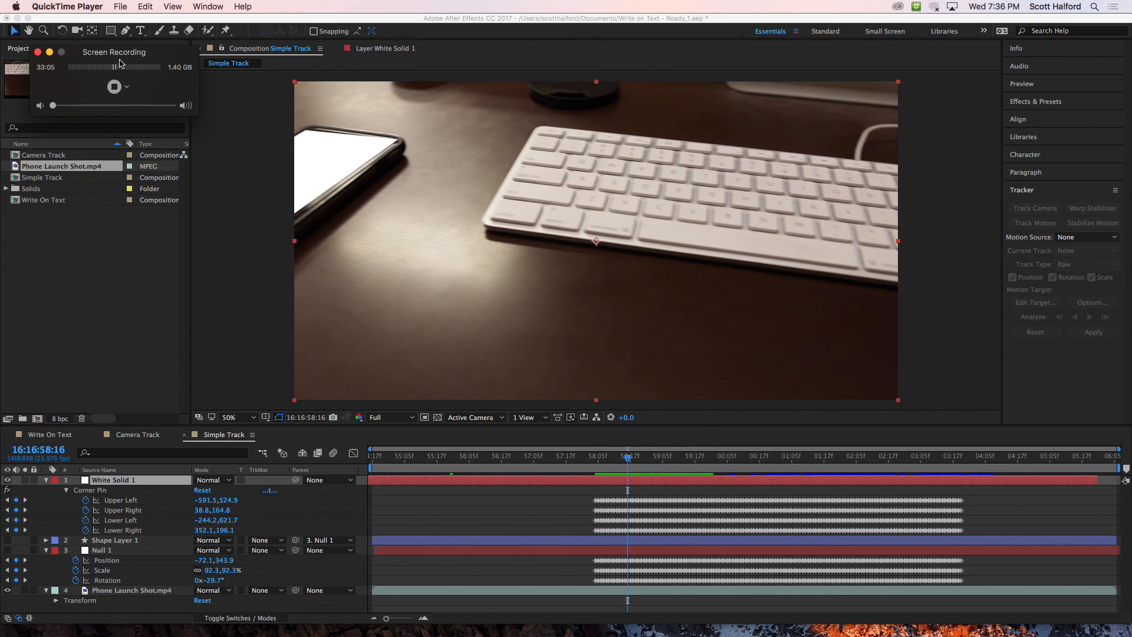